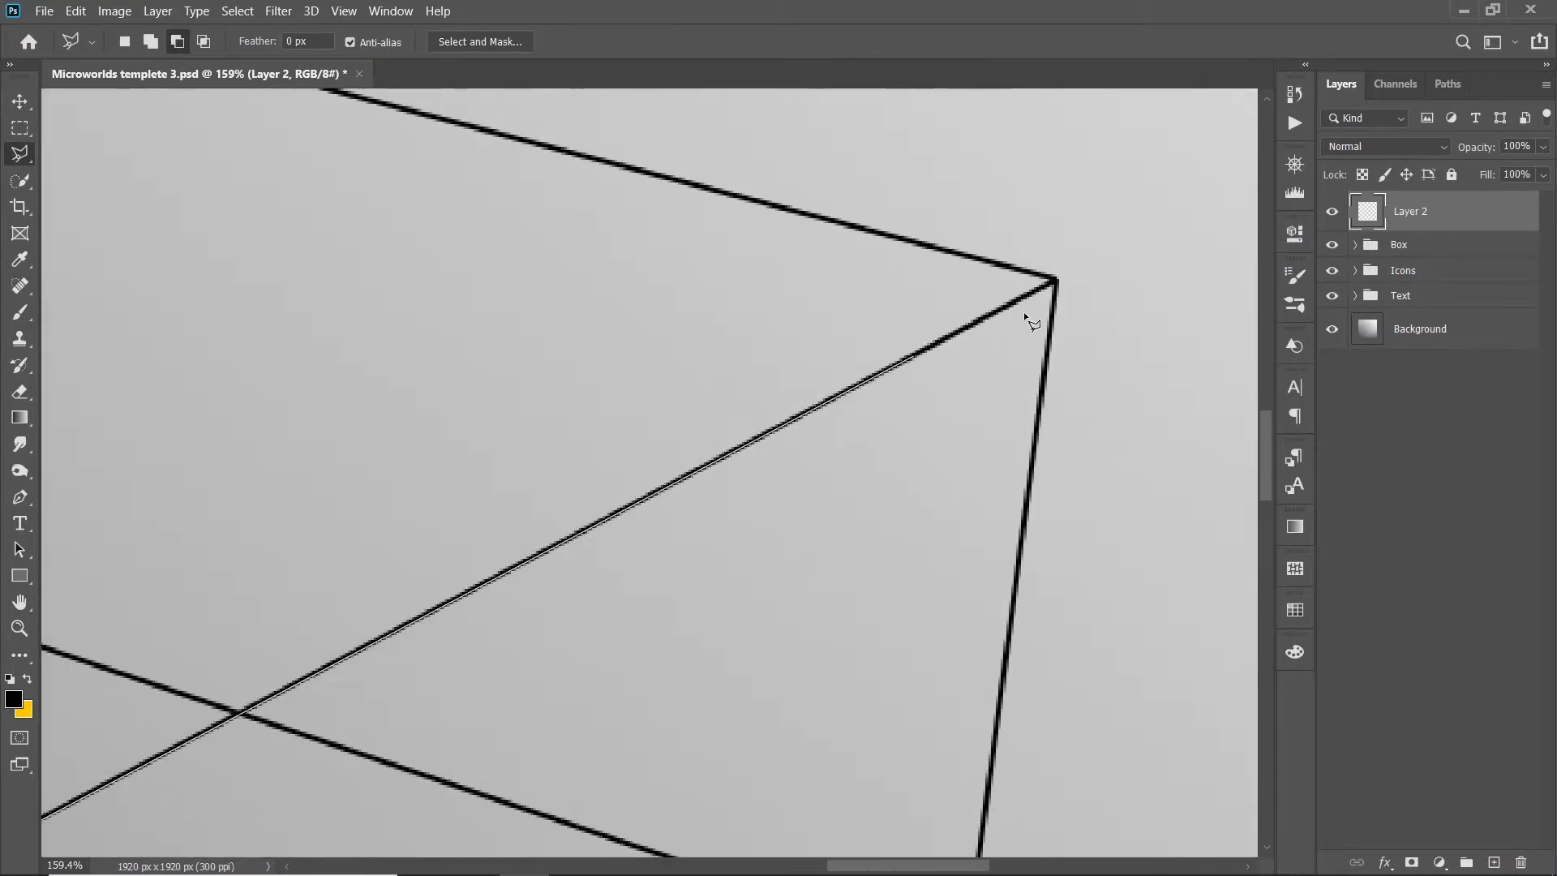
Step: Trace the box's top face with a polygonal lasso selection
left_click(1054, 282)
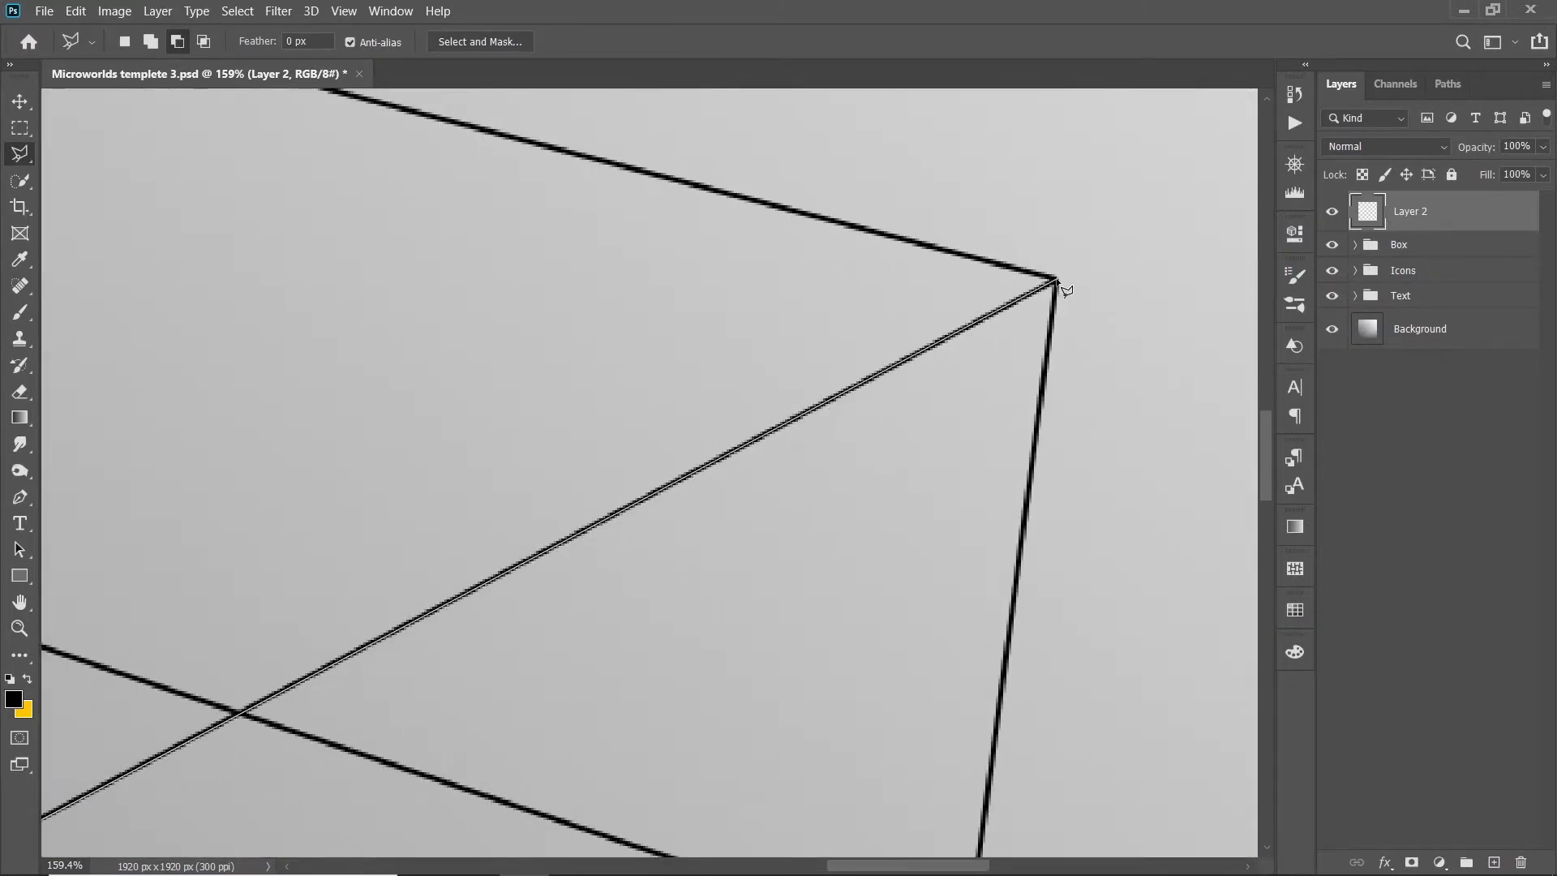
left_click_drag(1074, 446, 939, 552)
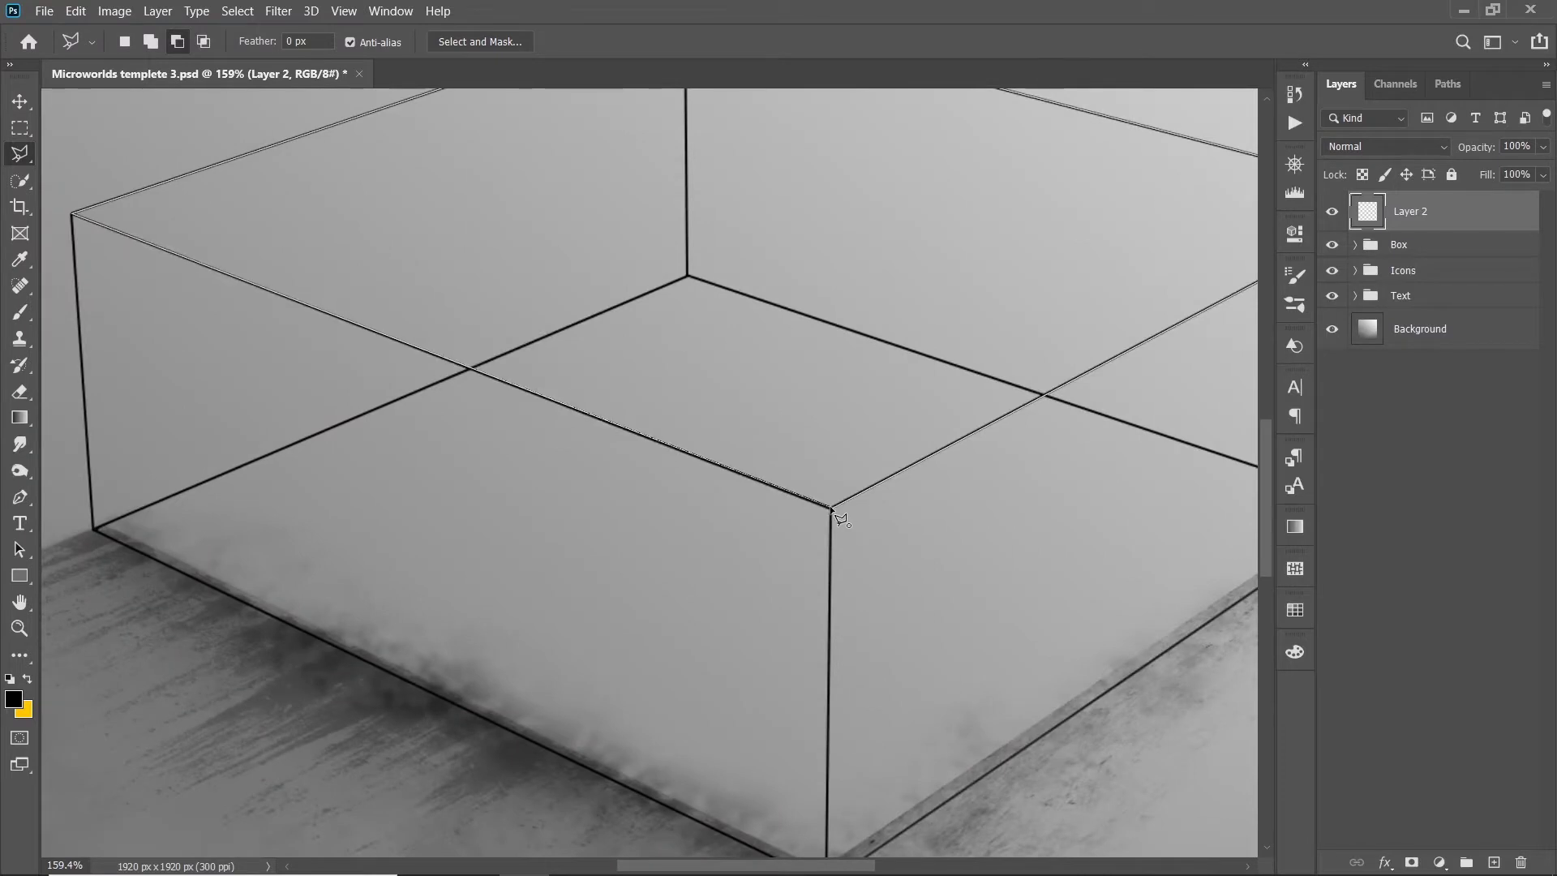
left_click(830, 509)
Step: Fill the selection with a green Solid Color fill layer and zoom out to the whole poster
left_click(1440, 862)
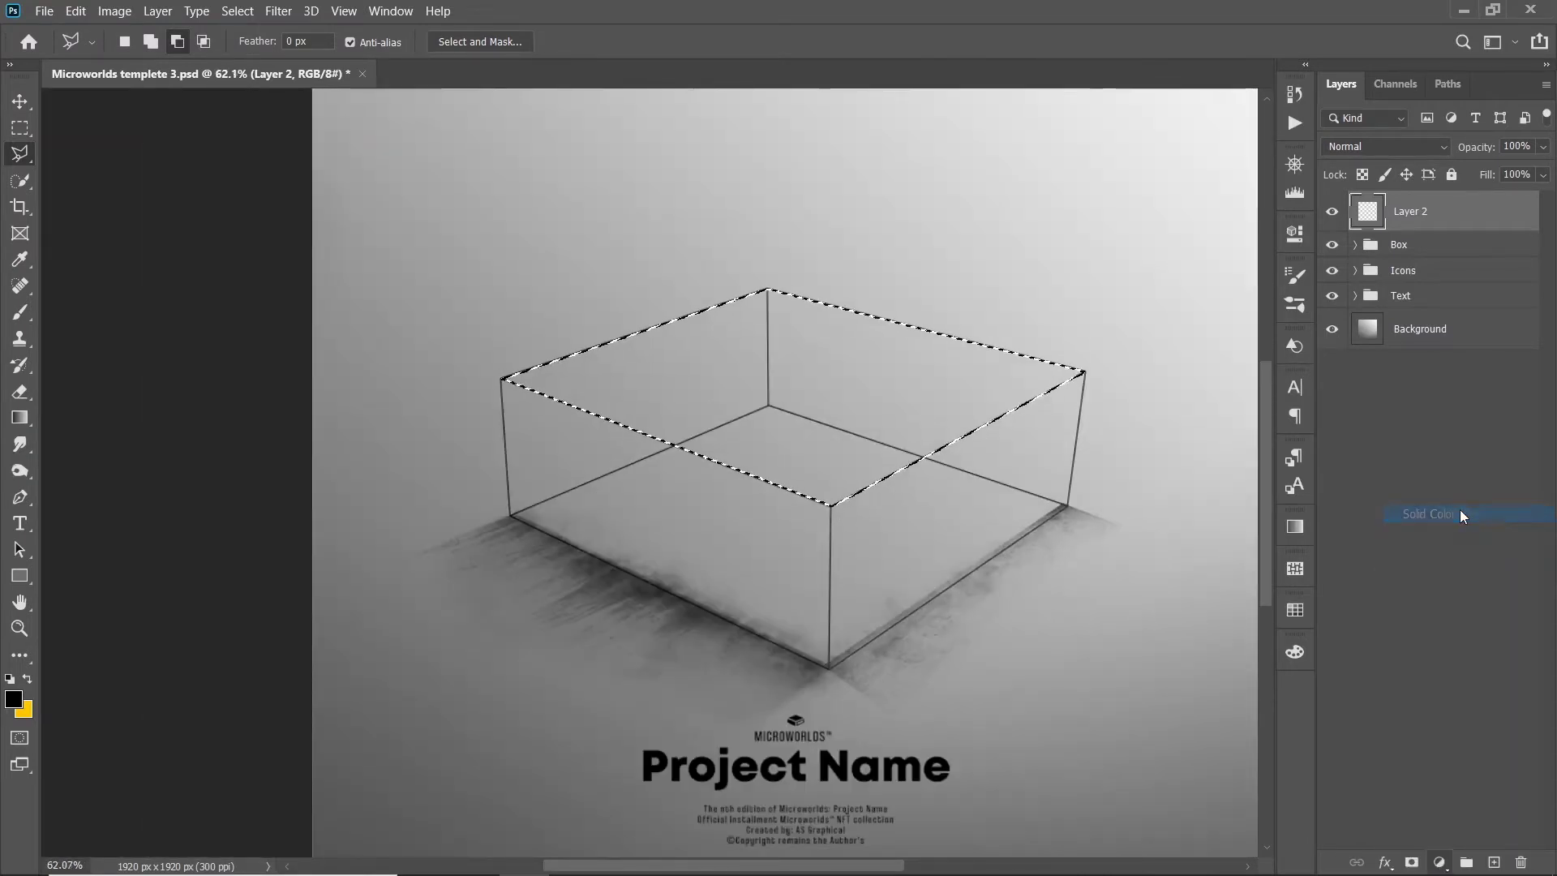
left_click(1460, 509)
left_click(1224, 418)
left_click(1452, 280)
key("v")
key("ctrl+0")
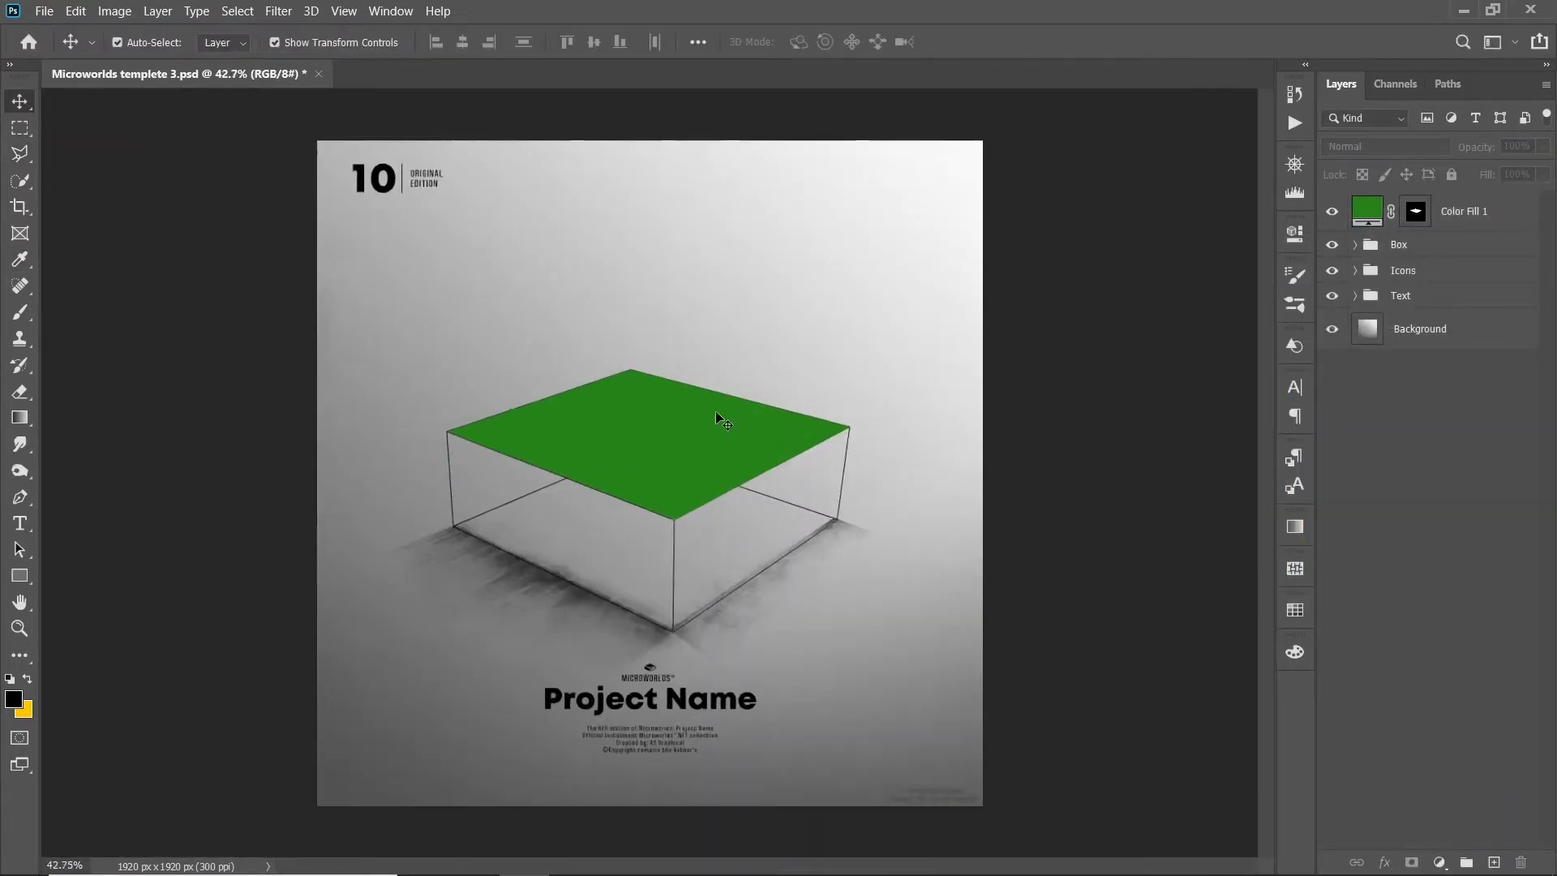
Step: Open the canyon river photo from the Microworld stock folder on drive E:
left_click(33, 12)
left_click(65, 49)
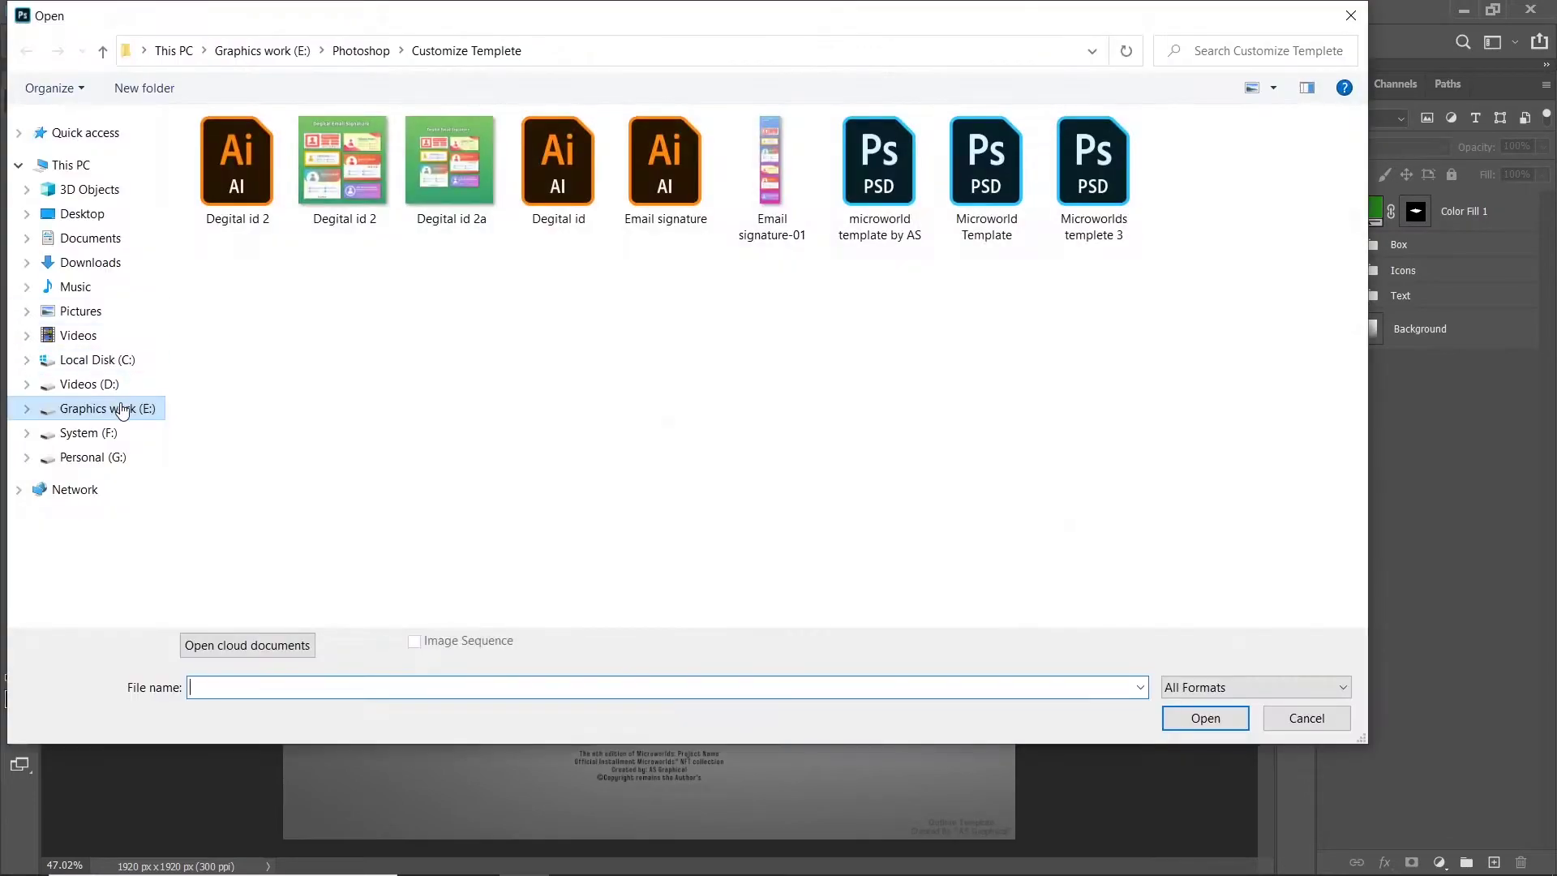
left_click(122, 408)
double_click(436, 178)
double_click(227, 169)
scroll(770, 397, "down", 5)
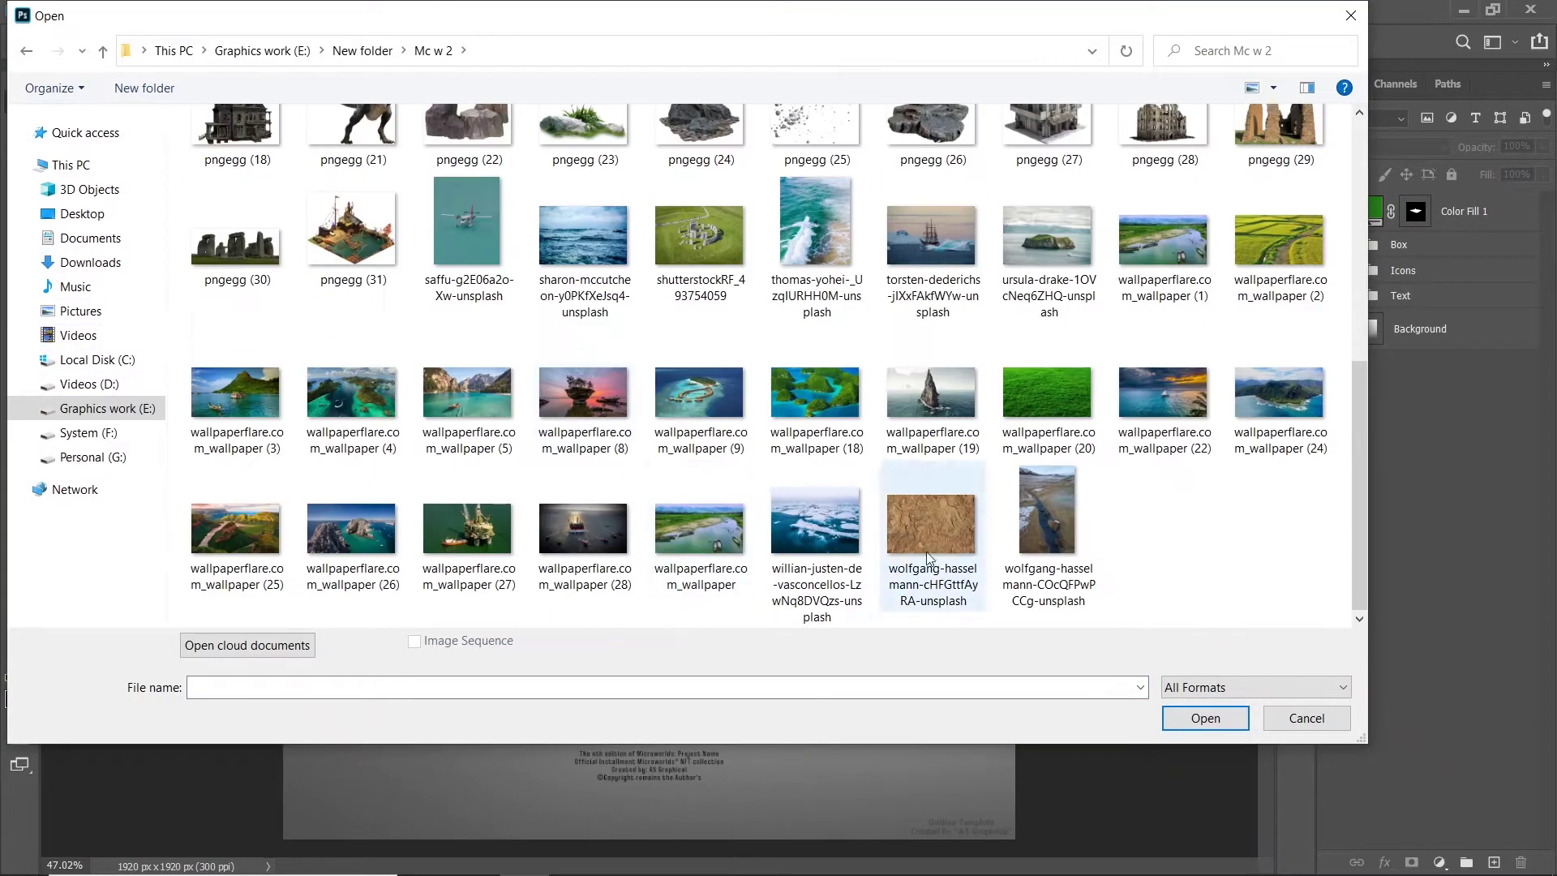
left_click(102, 50)
double_click(324, 194)
scroll(811, 325, "down", 3)
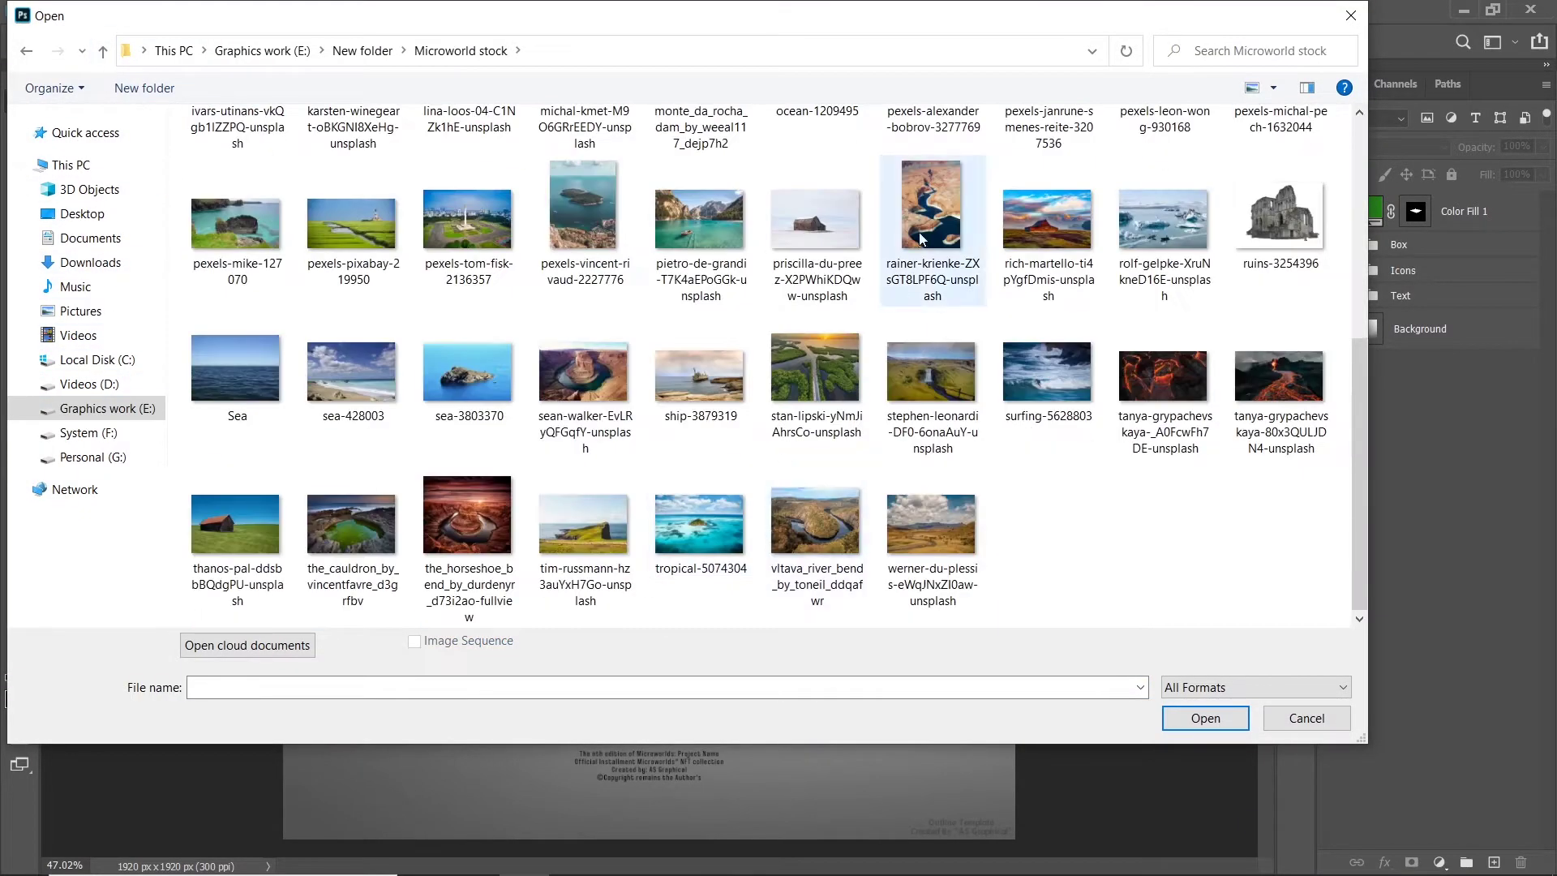
double_click(932, 296)
Step: Drag the canyon photo into the poster template and set its opacity to 68%
left_click(1517, 211)
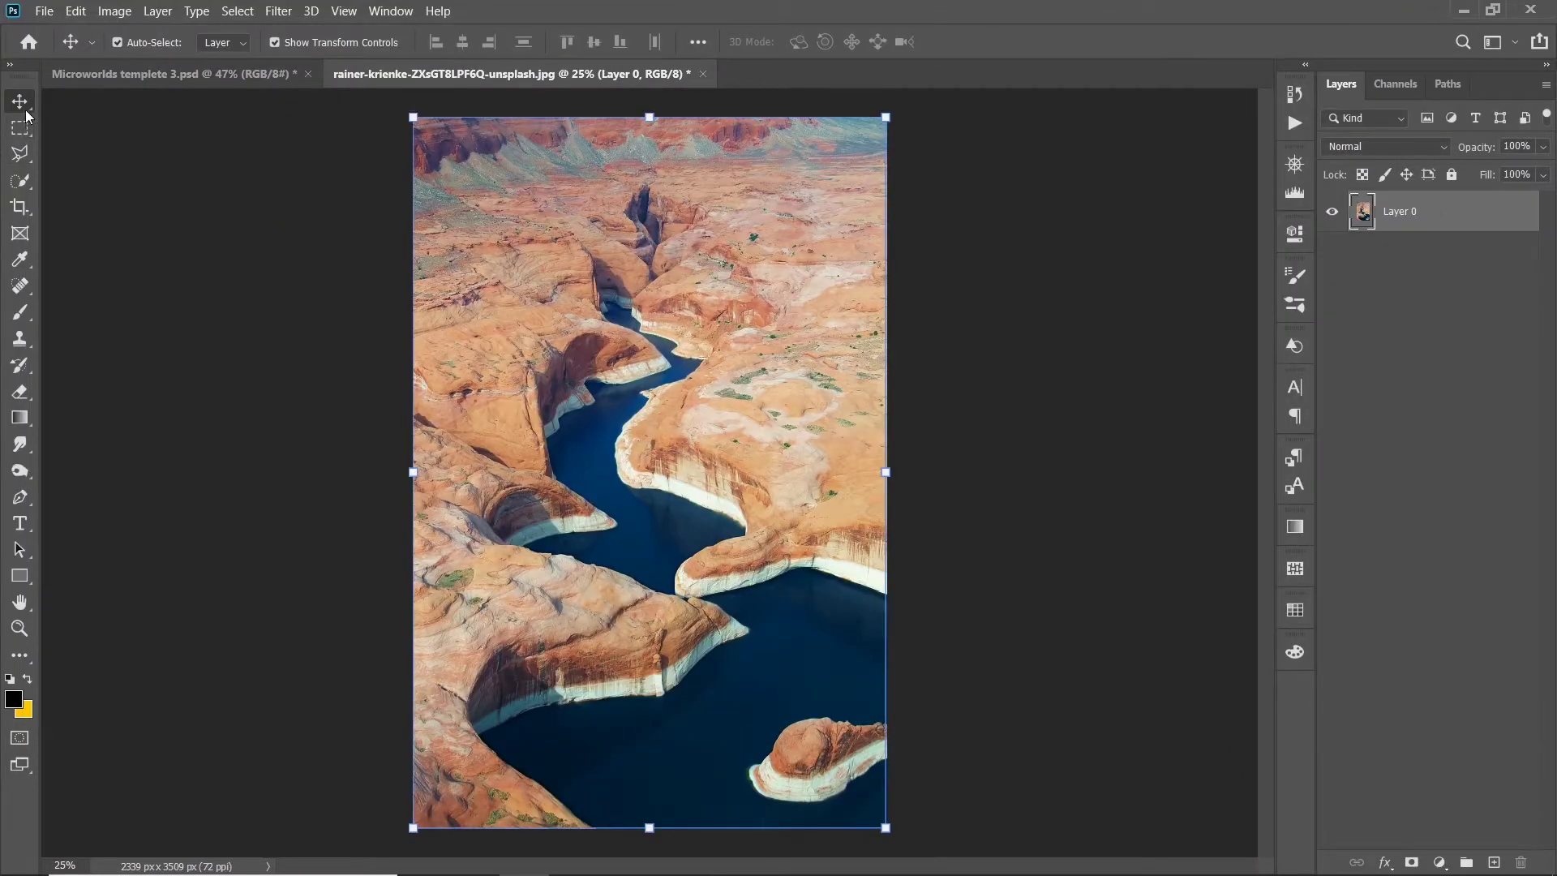
left_click_drag(649, 471, 713, 349)
key("ctrl+0")
key("ctrl+t")
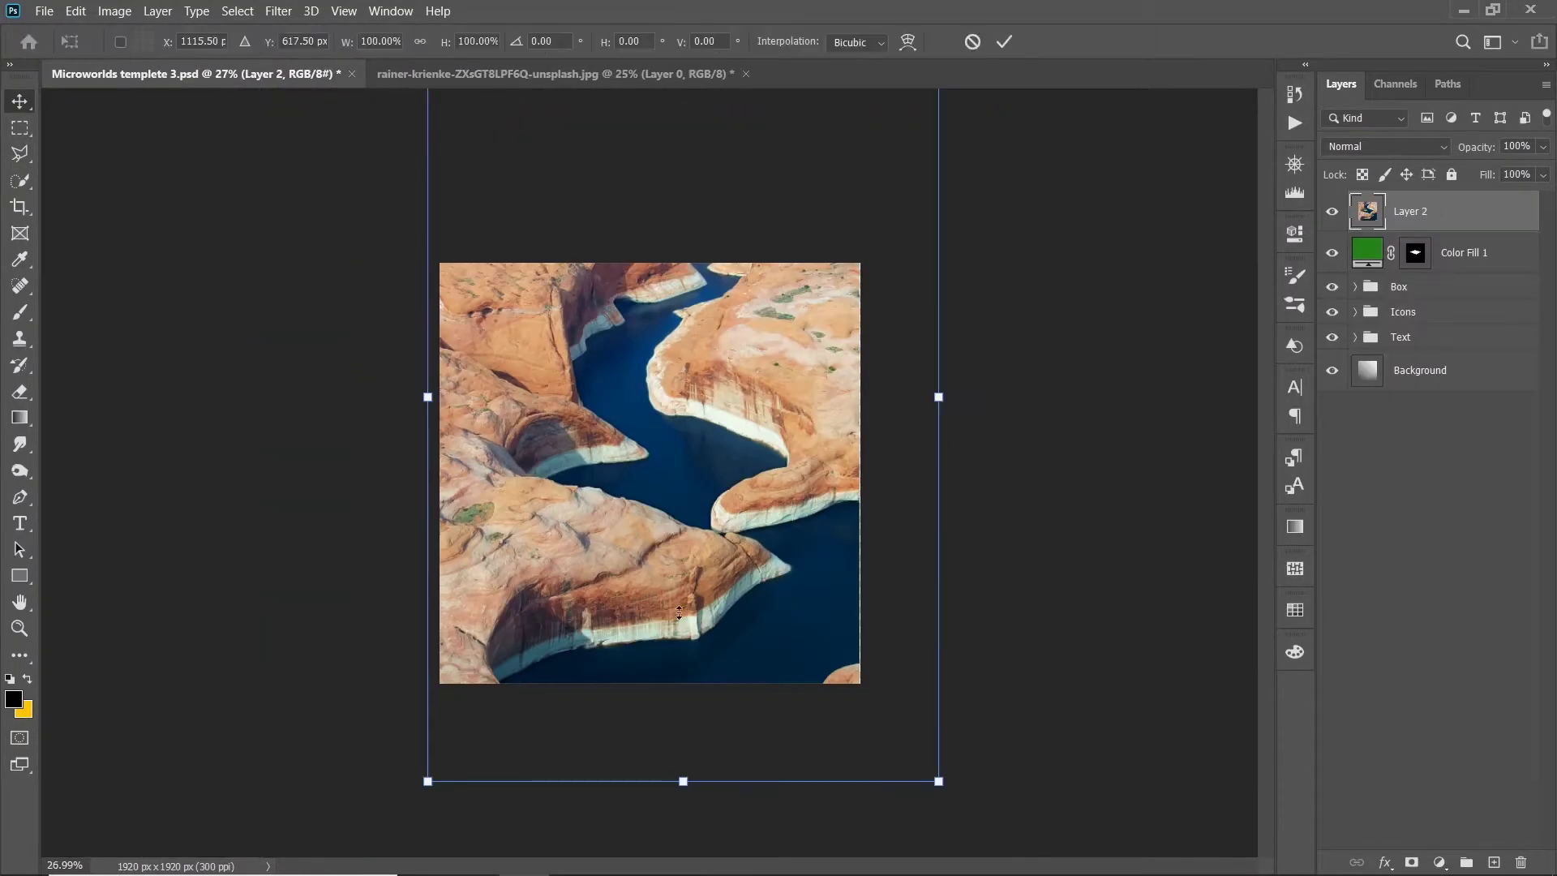
left_click_drag(1543, 146, 1524, 155)
mouse_move(928, 132)
left_mouse_down()
mouse_move(833, 341)
mouse_move(626, 514)
left_mouse_up()
left_click_drag(772, 352, 796, 359)
Step: Scale the photo to about 50% and commit it, positioned over the box
scroll(750, 565, "up", 3)
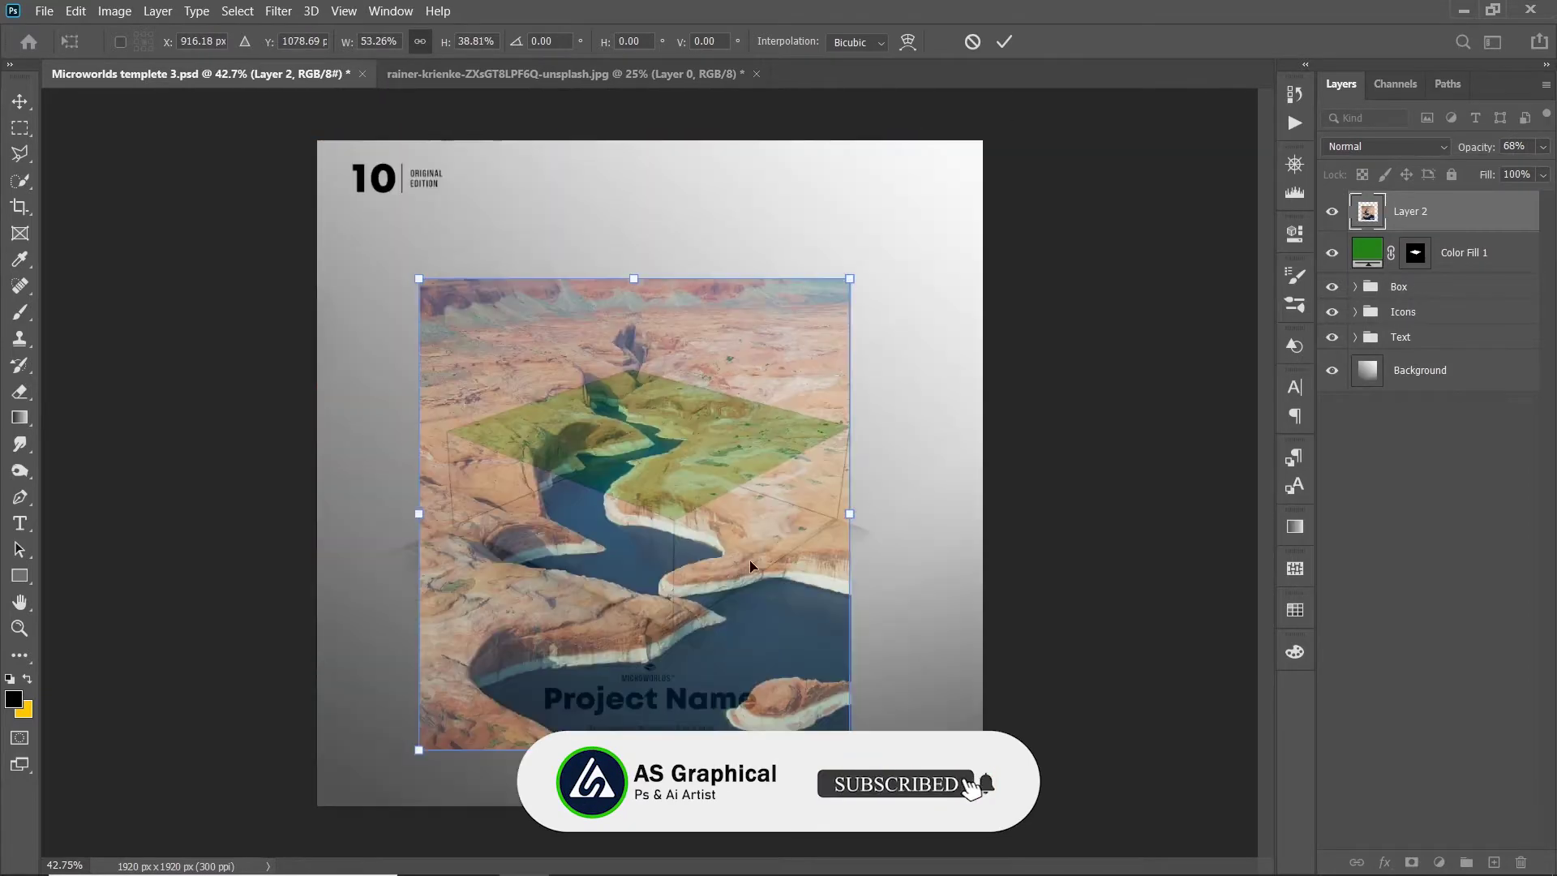
left_click_drag(749, 565, 770, 523)
left_click_drag(655, 705, 655, 629)
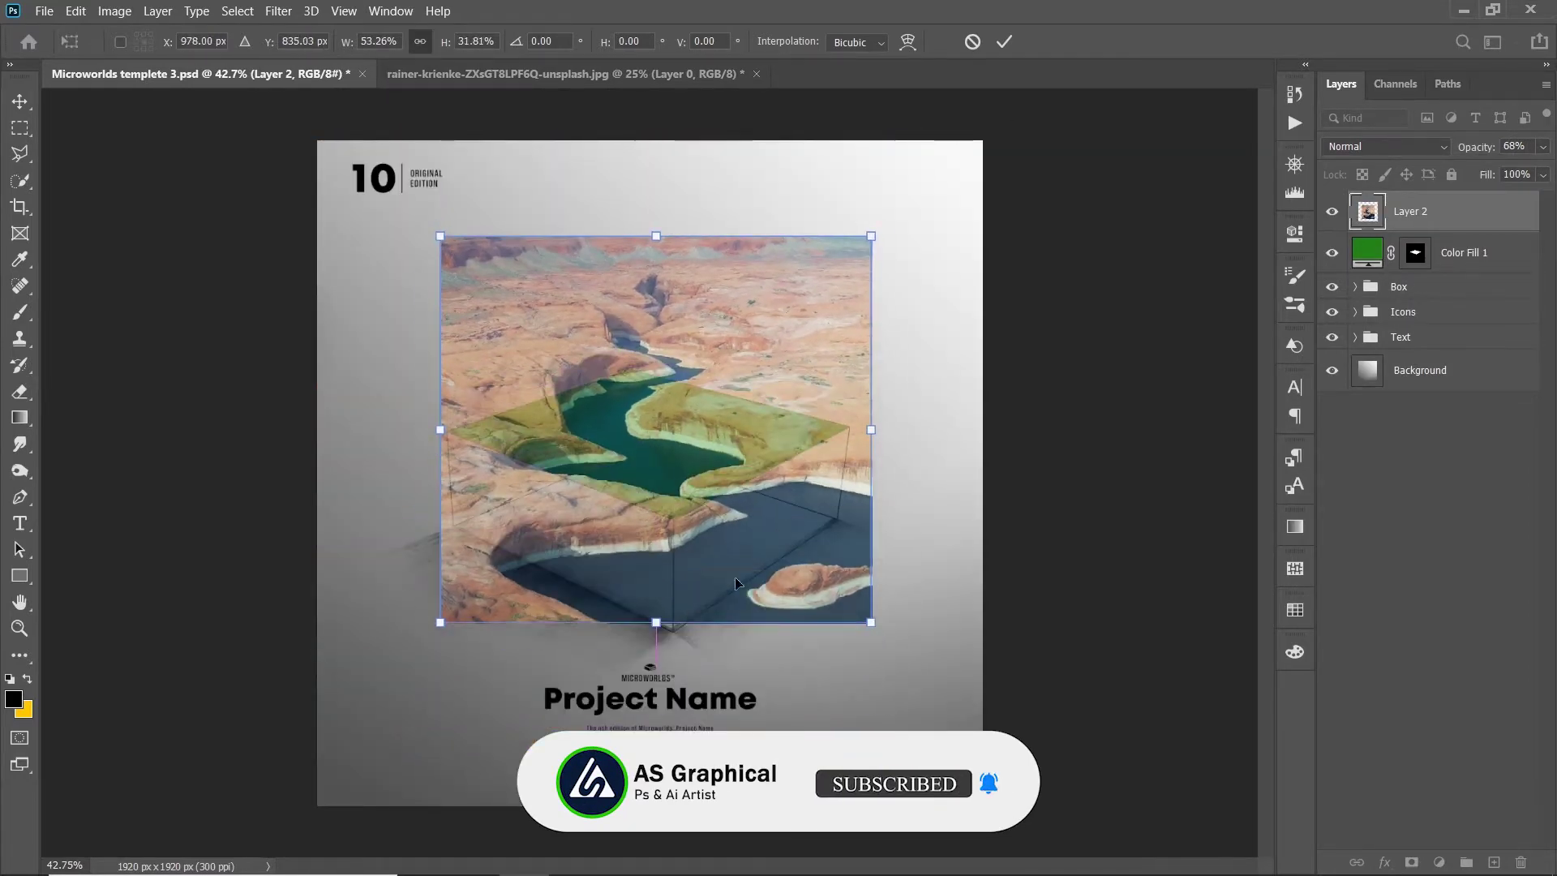
left_click_drag(871, 236, 851, 254)
scroll(791, 557, "up", 3)
mouse_move(774, 544)
left_mouse_down()
mouse_move(790, 556)
mouse_move(773, 557)
mouse_move(770, 499)
mouse_move(809, 602)
mouse_move(757, 649)
mouse_move(771, 628)
mouse_move(776, 661)
left_mouse_up()
scroll(776, 661, "up", 2)
scroll(824, 494, "up", 2)
key("Return")
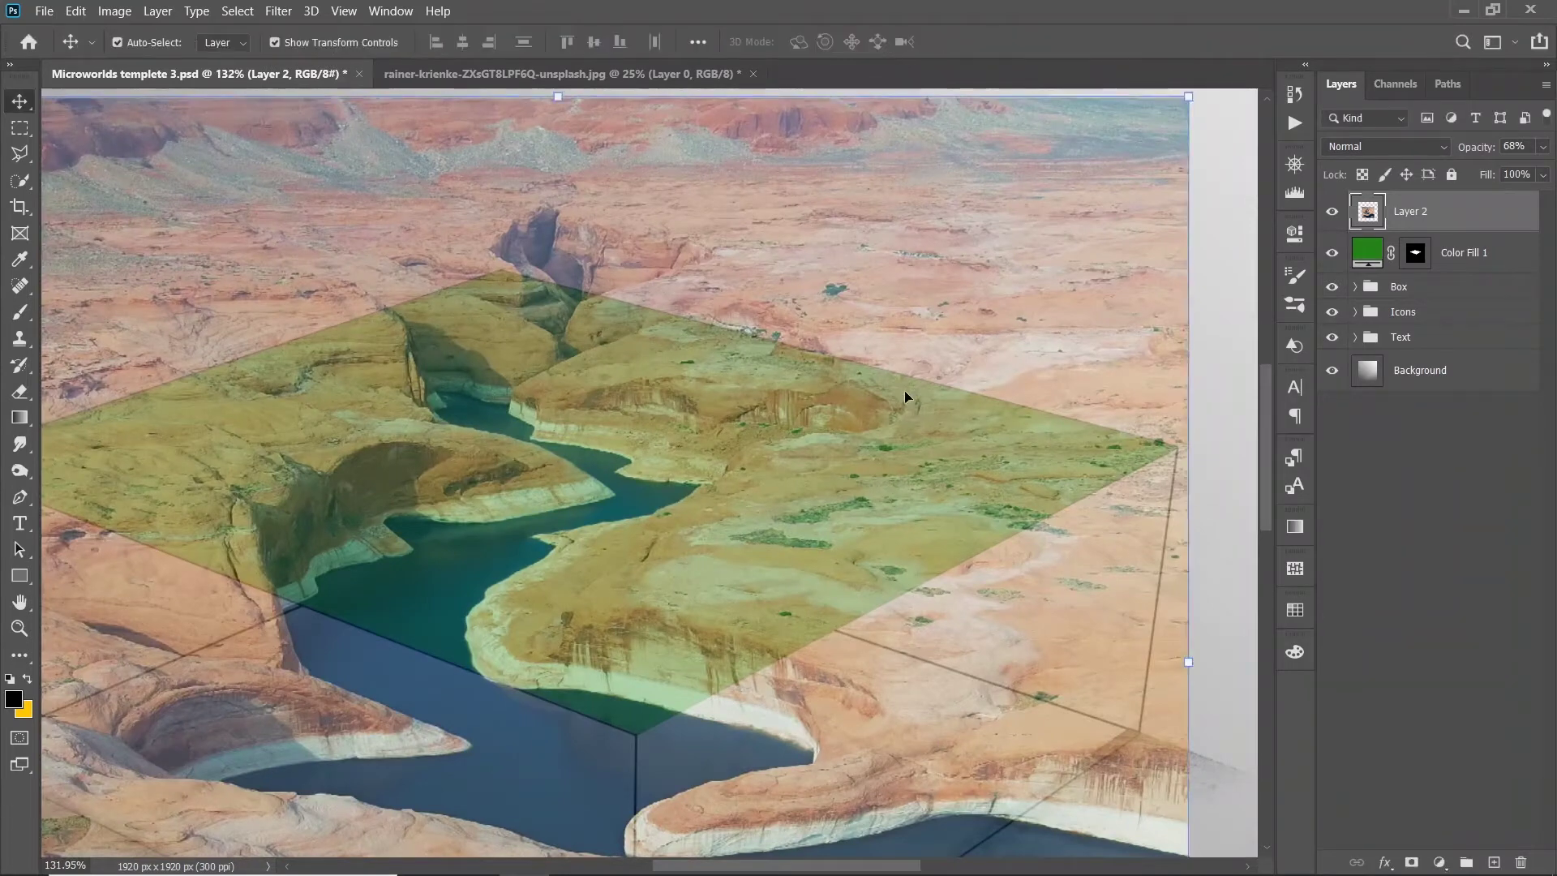
scroll(903, 397, "down", 2)
scroll(698, 560, "up", 2)
scroll(693, 517, "down", 2)
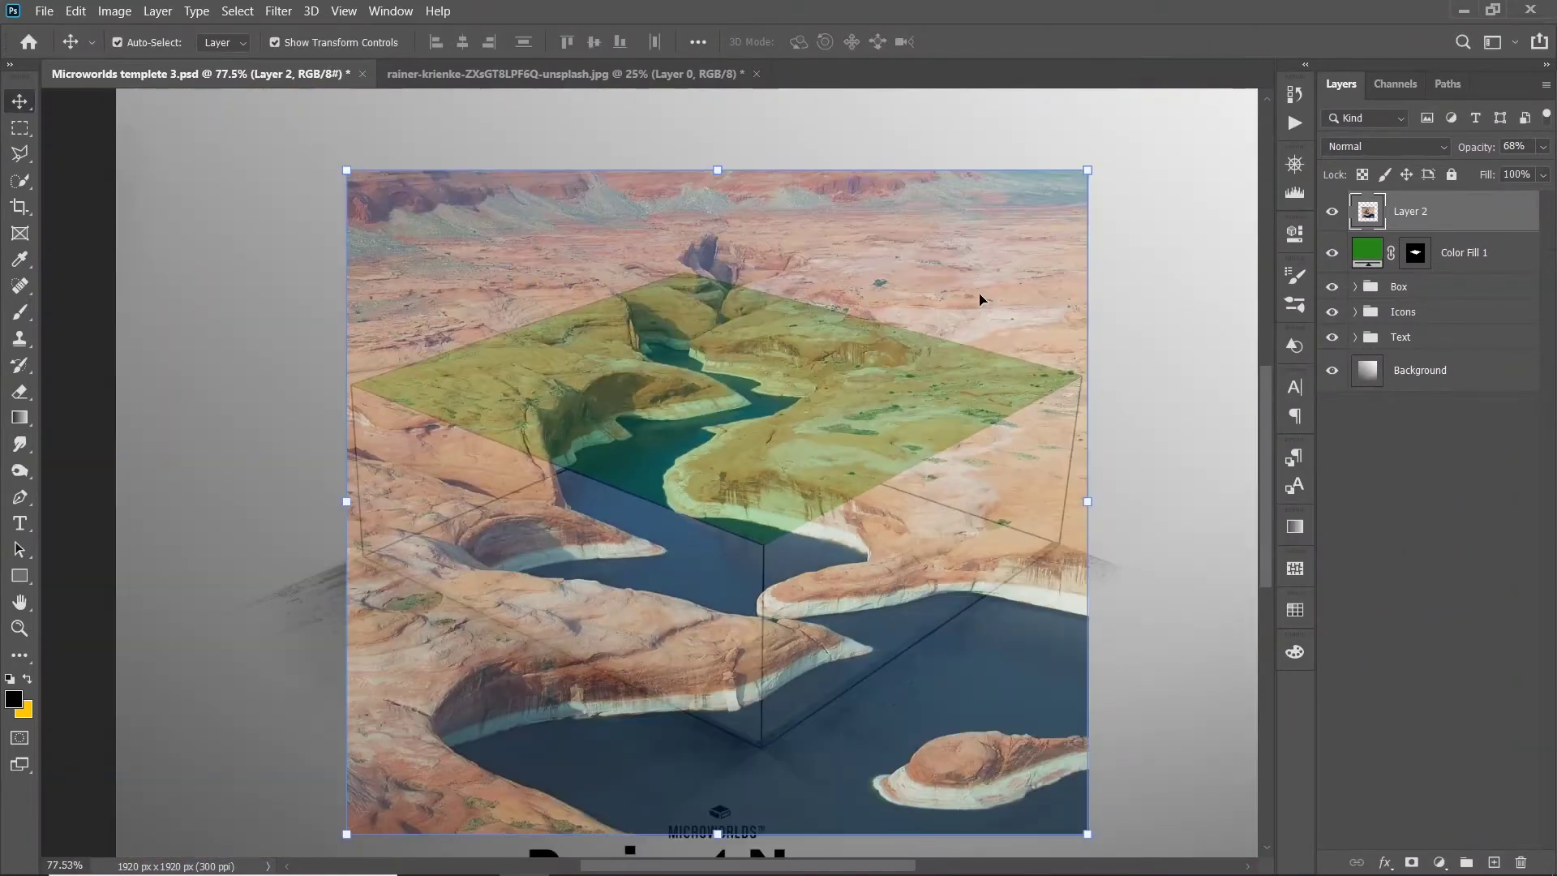
key("Up")
key("Up")
key("Up")
key("Up")
key("Up")
key("Up")
key("Up")
key("Up")
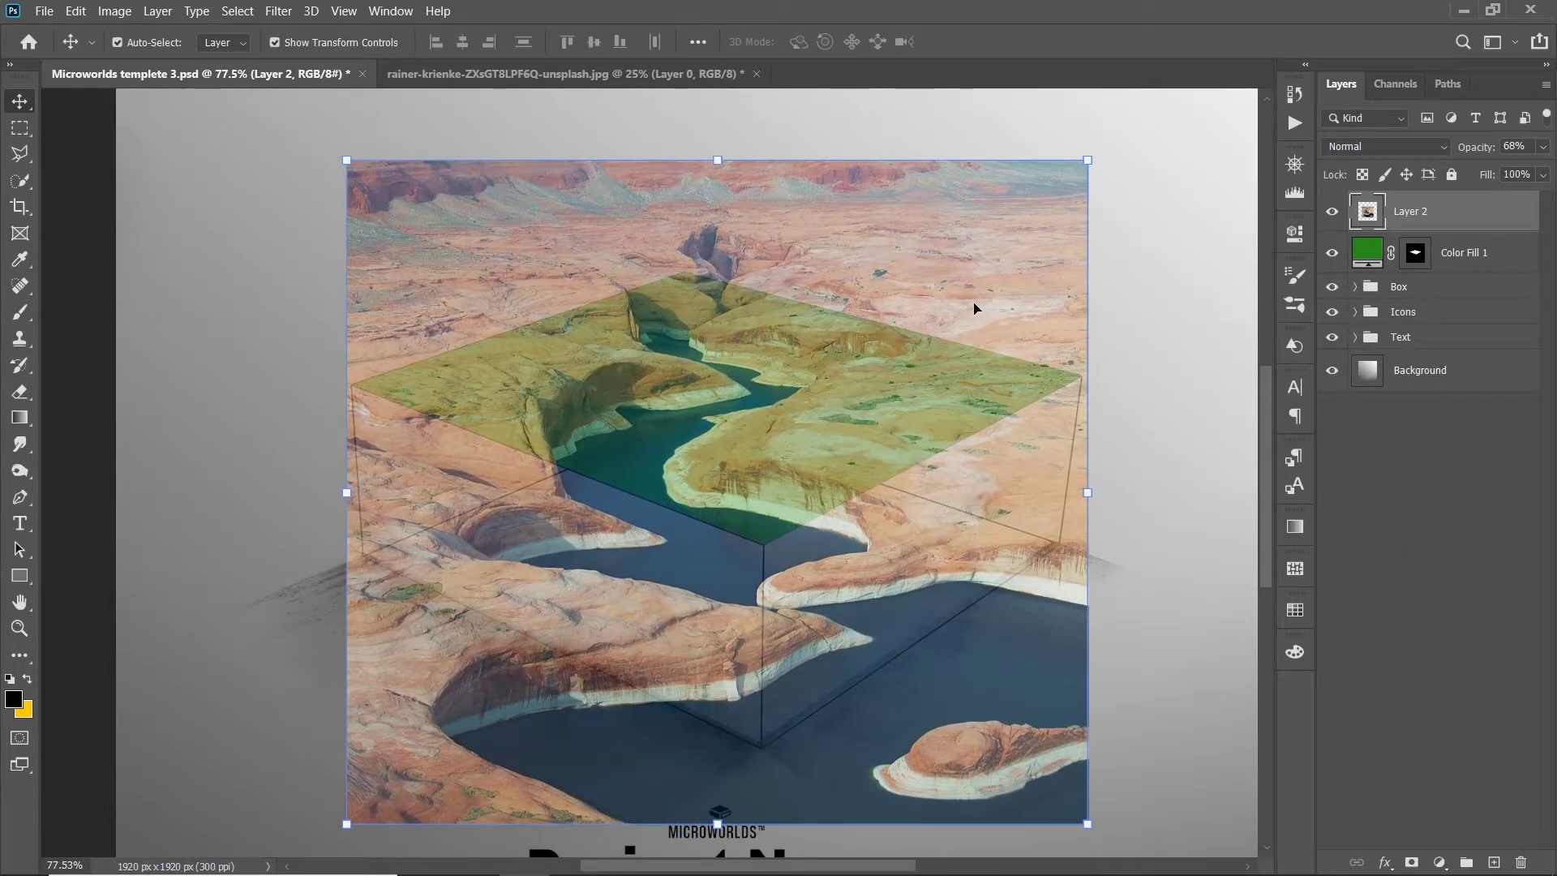
Step: Clone Stamp water over the rock tip and shrink the brush to 25 px
left_click(20, 338)
scroll(658, 545, "up", 4)
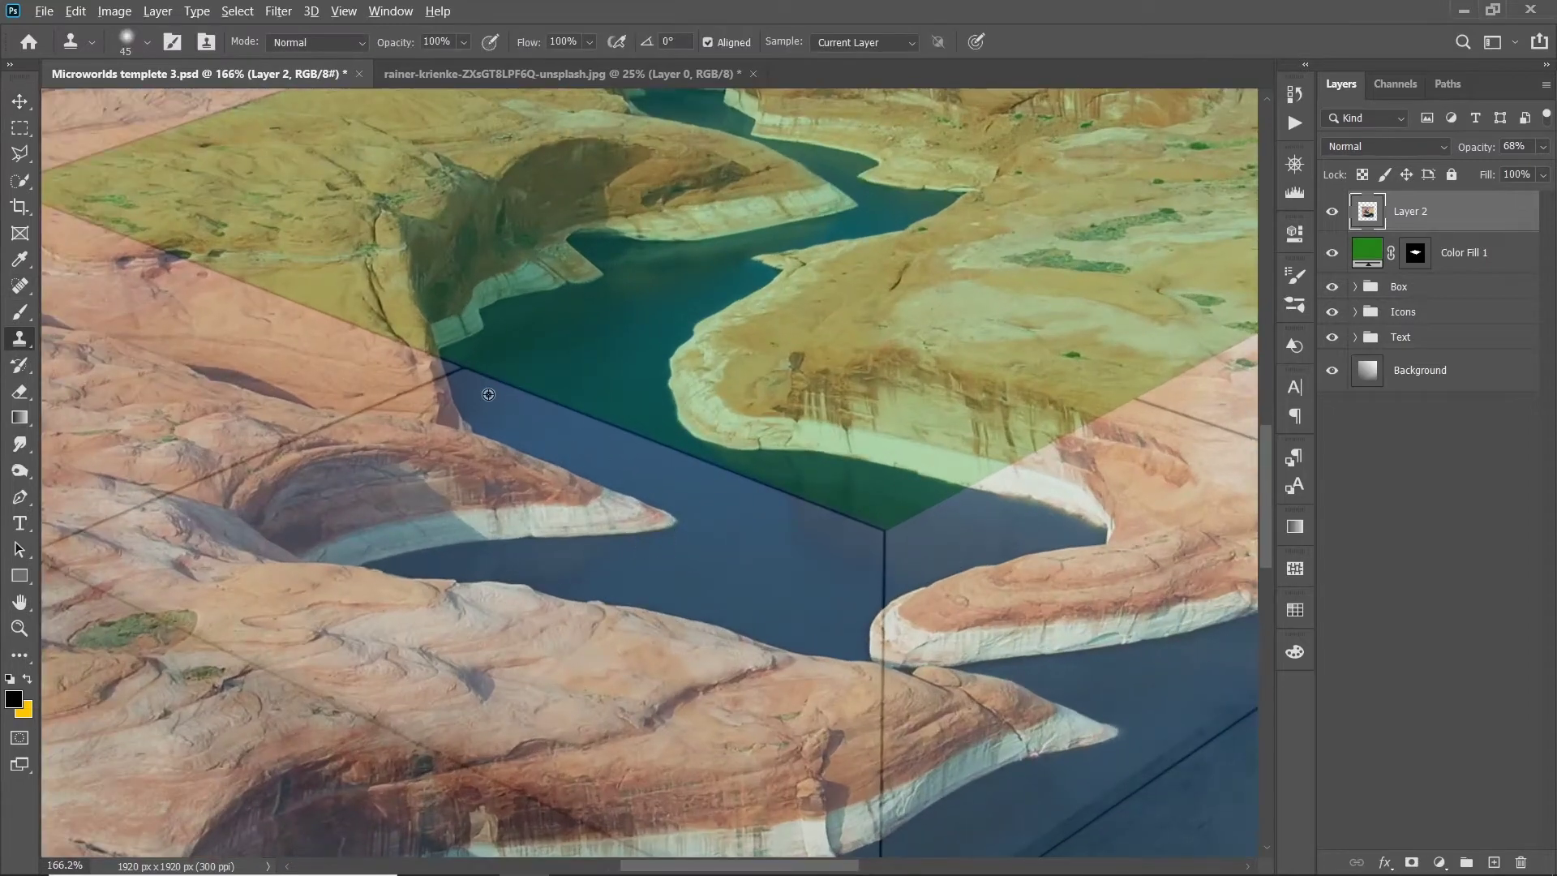
left_click(488, 394, "alt")
mouse_move(497, 445)
left_mouse_down()
mouse_move(572, 541)
mouse_move(599, 482)
left_mouse_up()
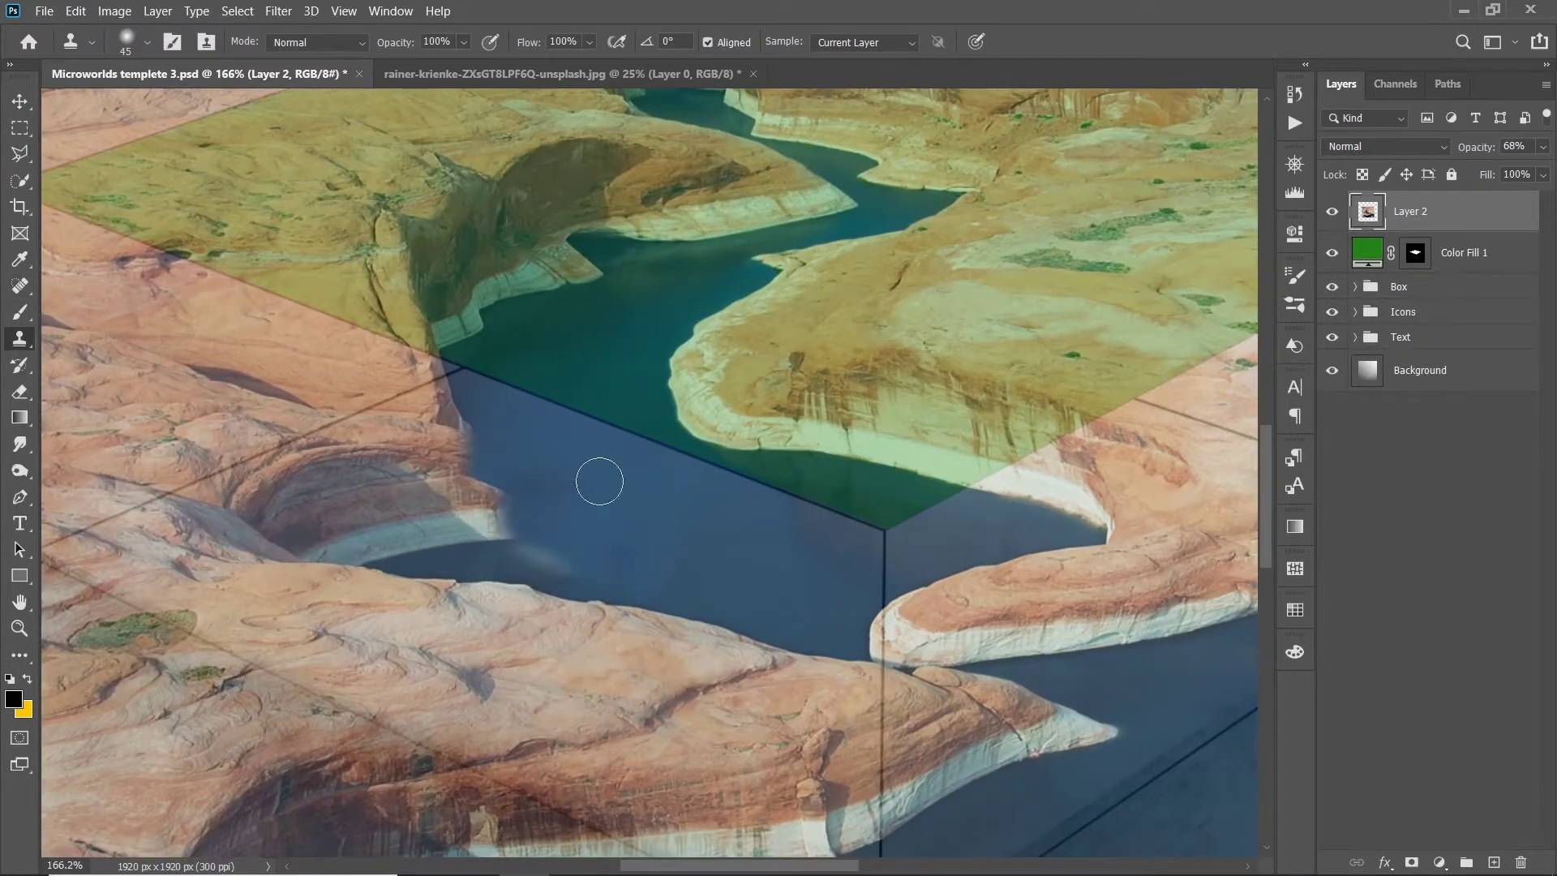
left_click_drag(599, 482, 575, 487)
right_click(496, 439)
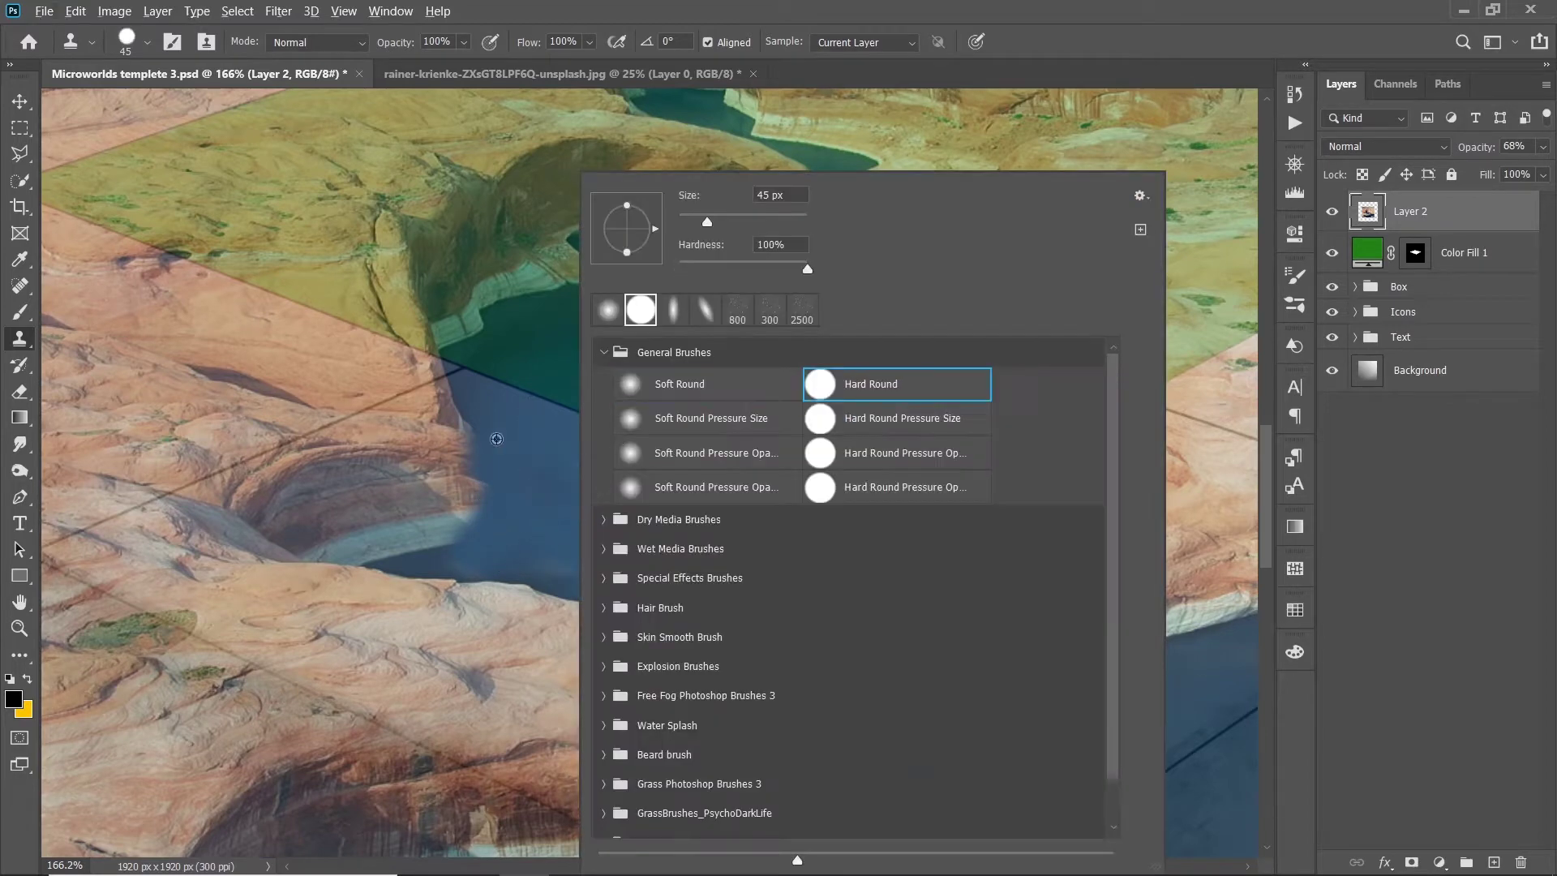
key("Escape")
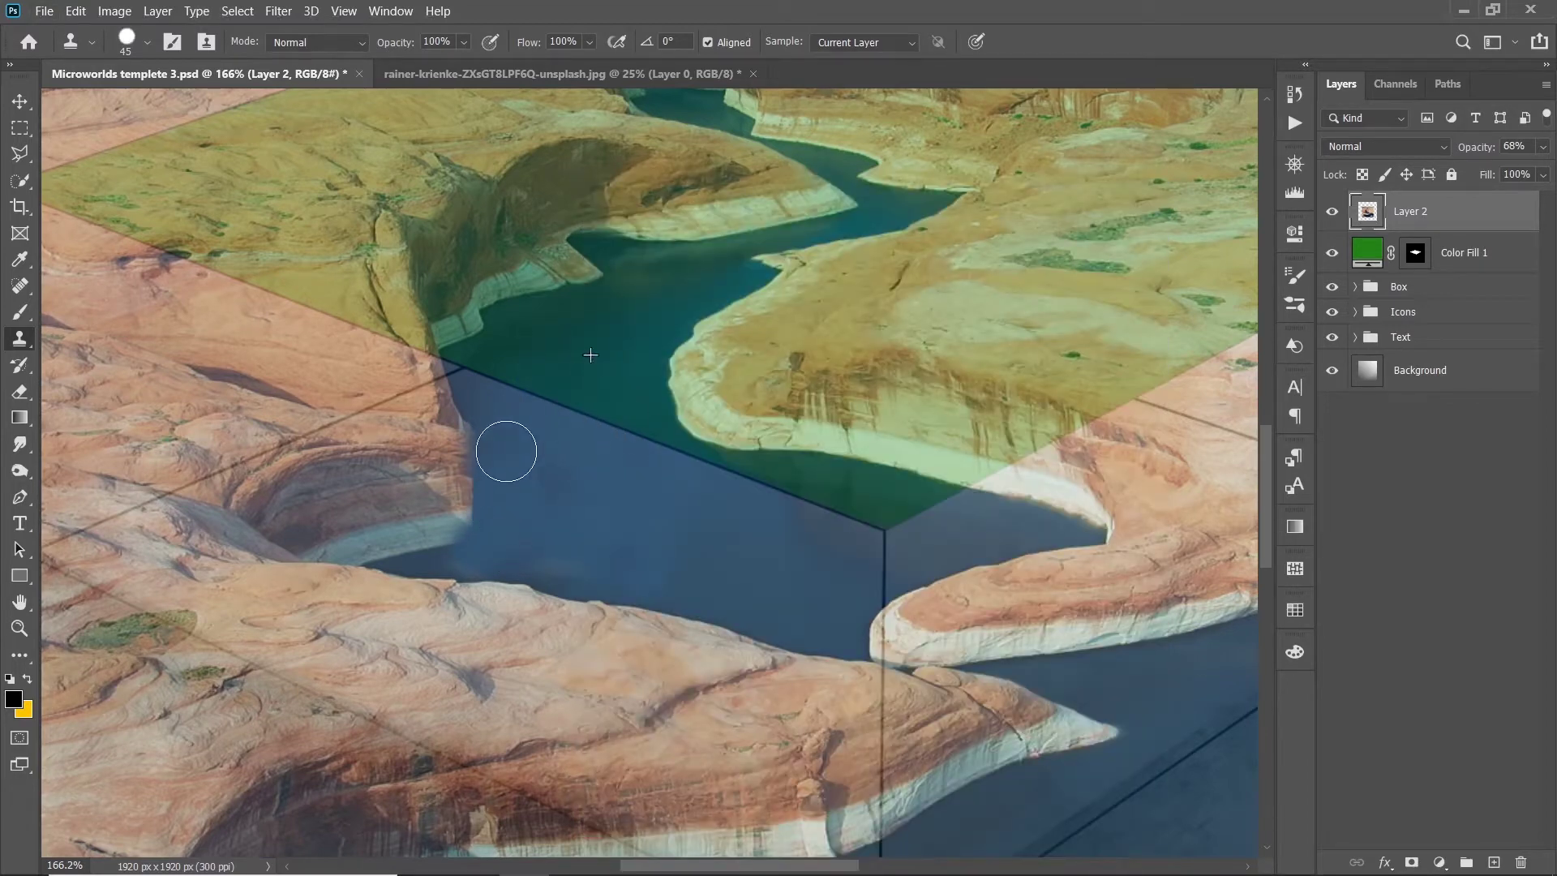
scroll(514, 521, "up", 2)
key("bracketleft")
key("bracketleft")
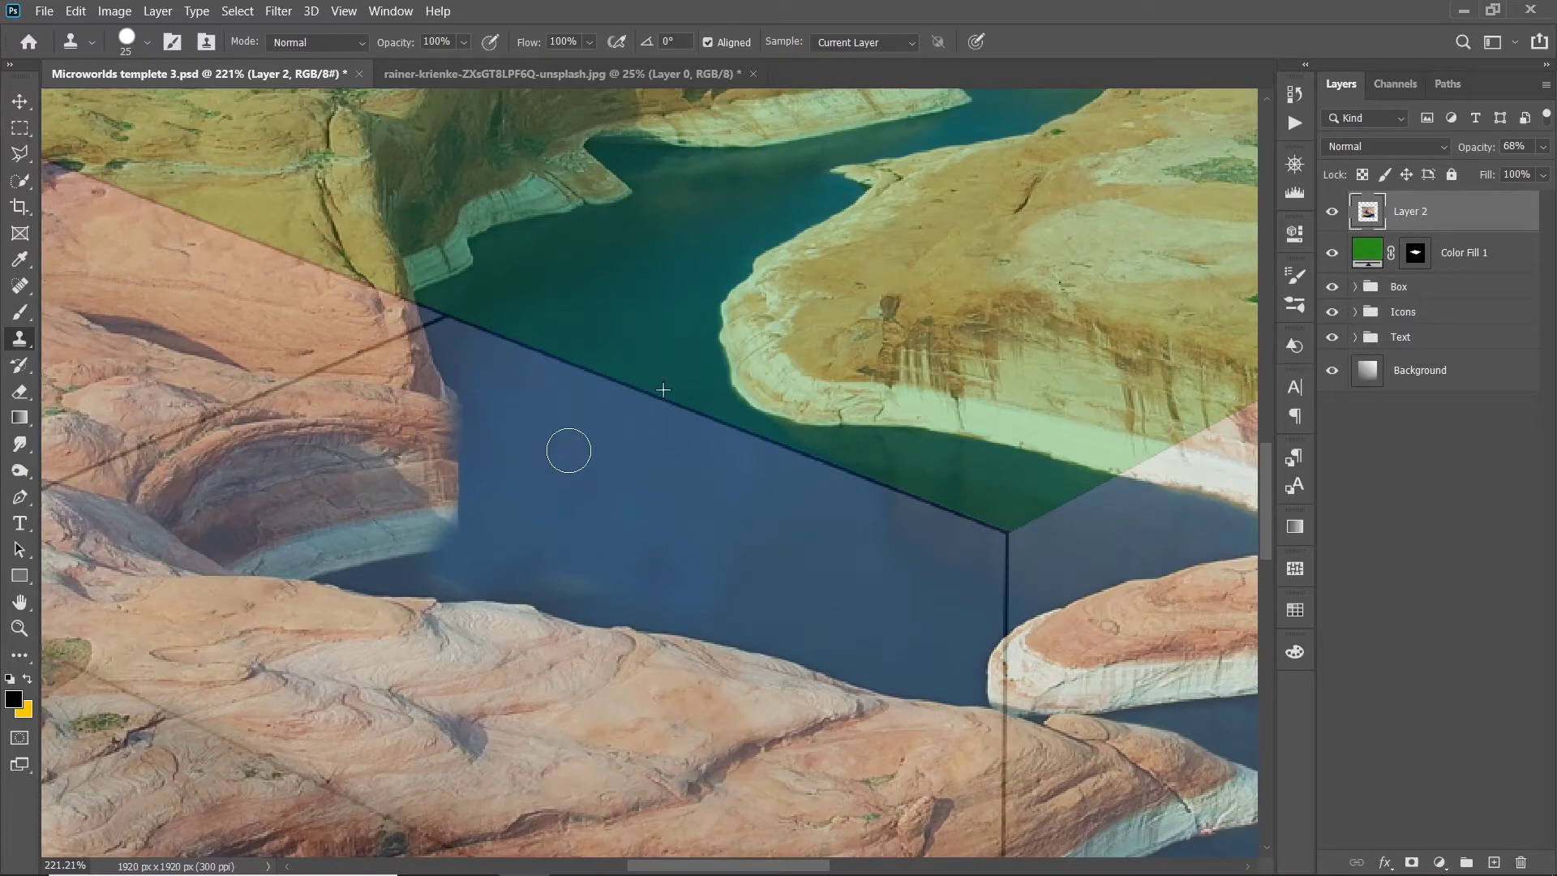
Step: Raise the canyon layer's opacity to 100% to check the cloned areas
left_click_drag(1542, 147, 1540, 171)
scroll(607, 322, "up", 1)
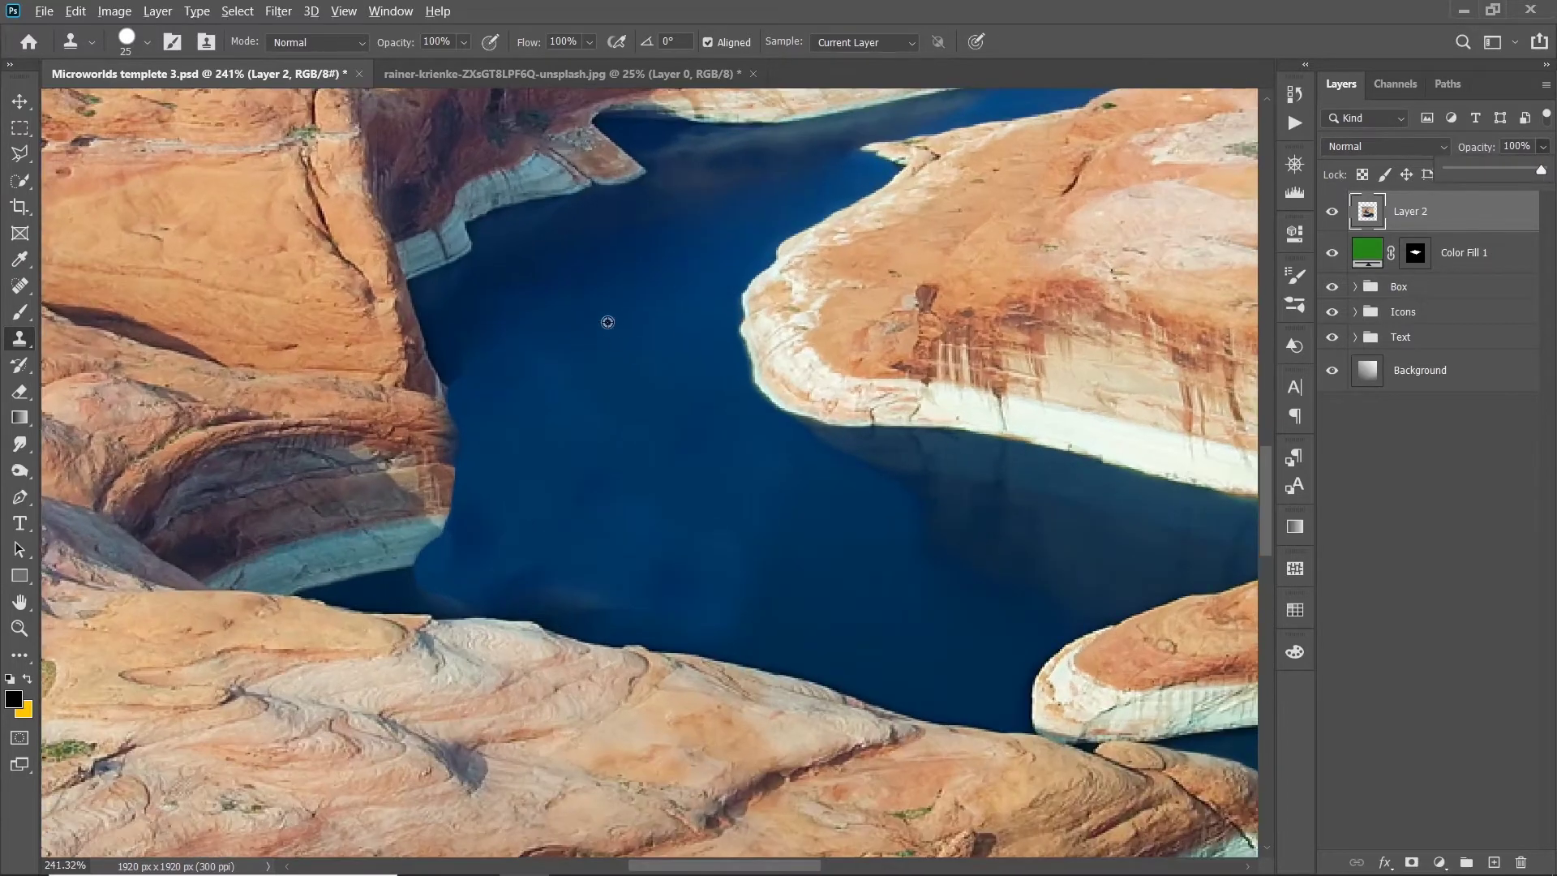
left_click(574, 377)
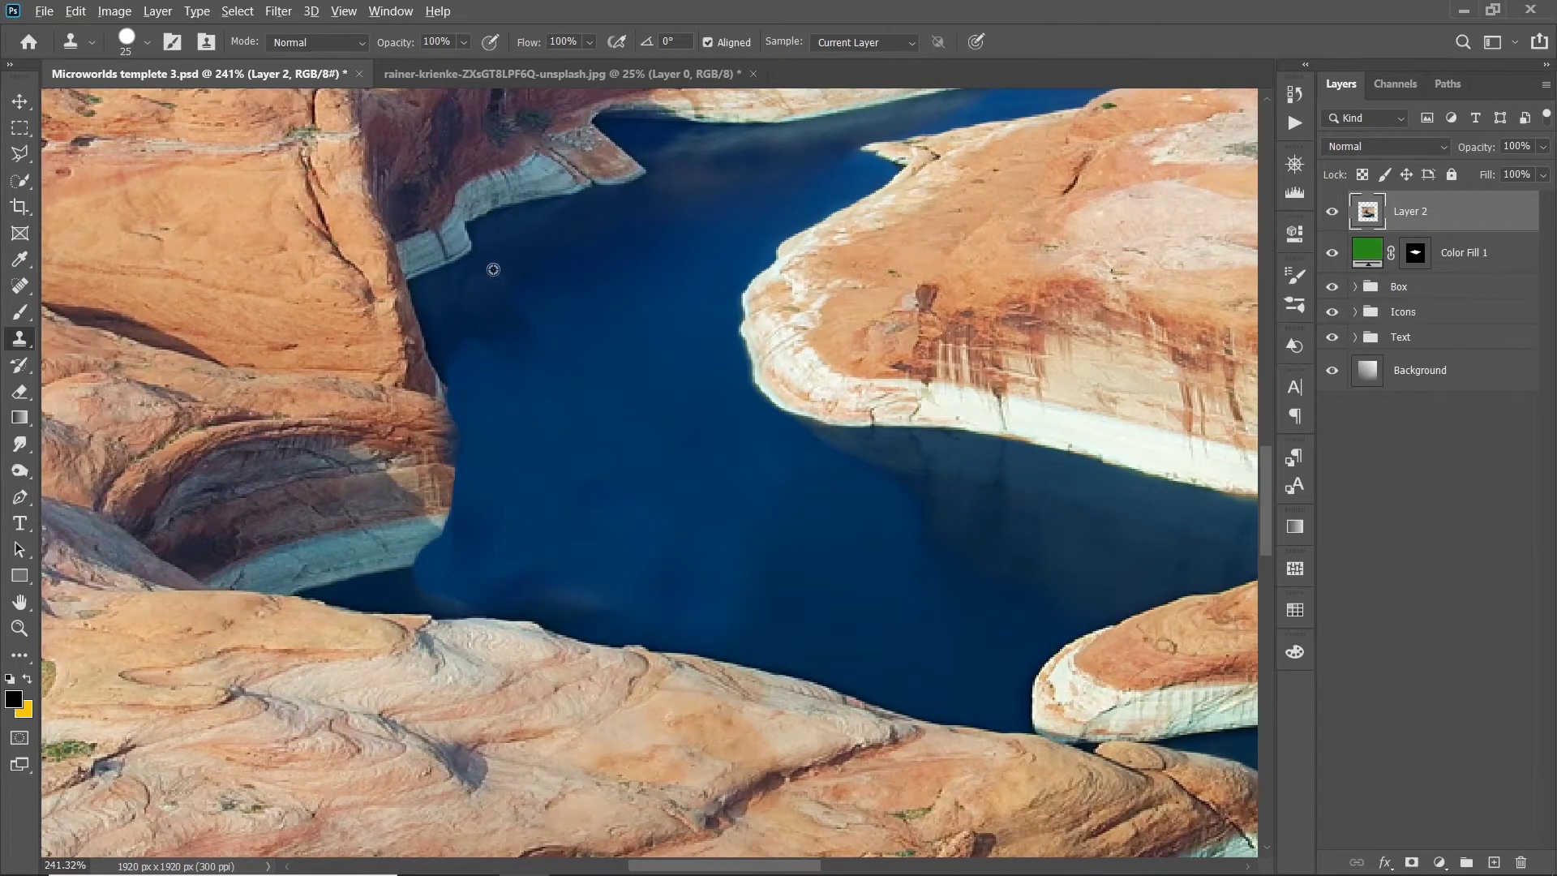
scroll(641, 345, "down", 3)
scroll(641, 345, "up", 2)
key("ctrl+z")
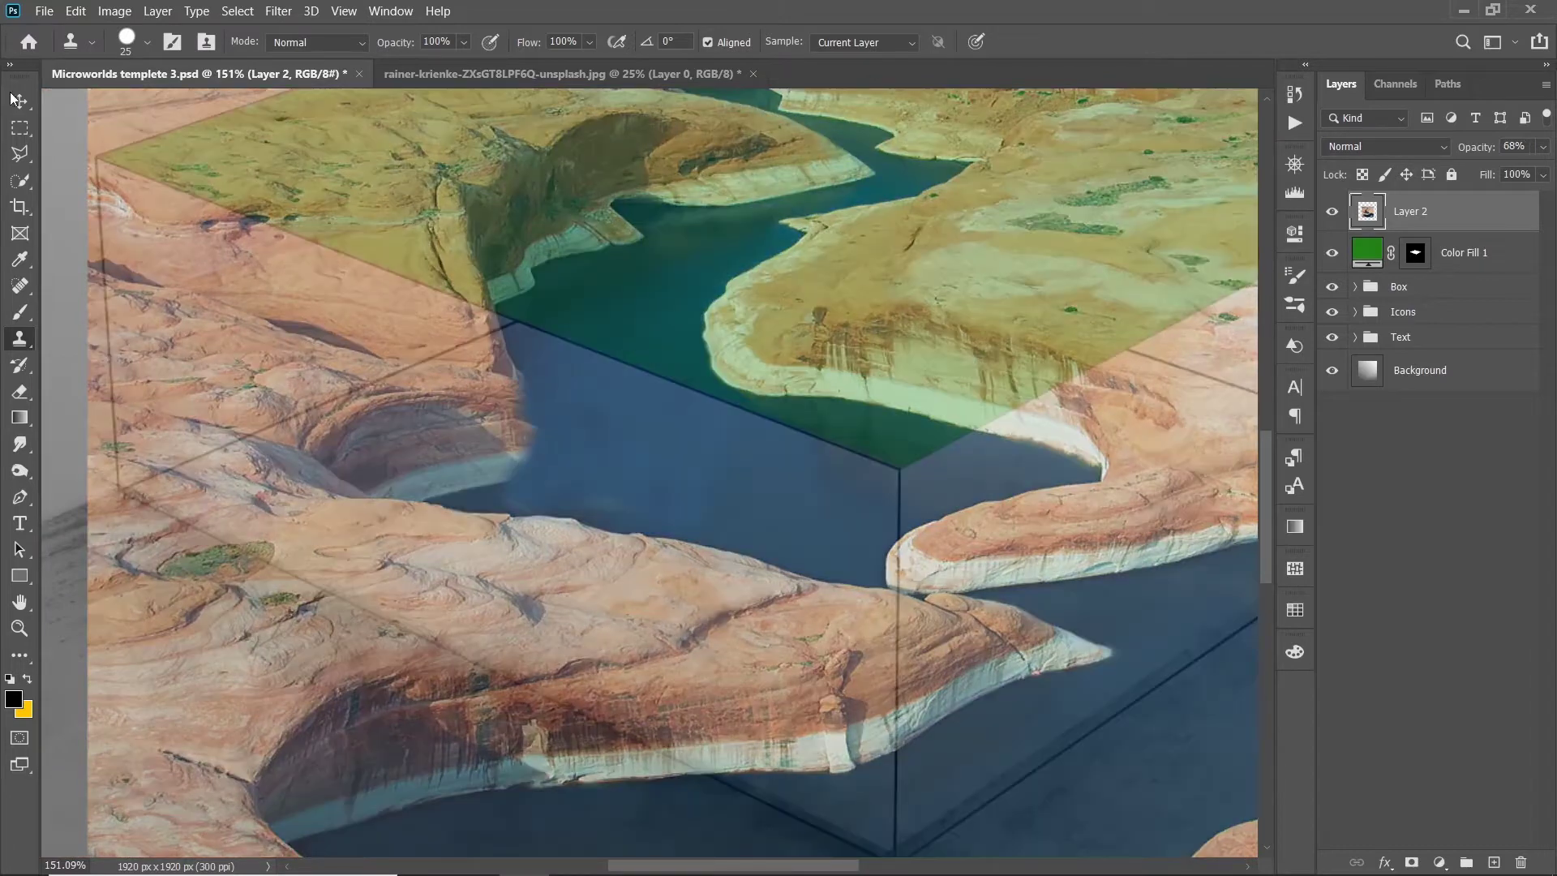
left_click(18, 100)
scroll(391, 247, "down", 2)
scroll(940, 306, "up", 1)
mouse_move(1513, 170)
left_mouse_down()
mouse_move(1542, 168)
mouse_move(1500, 170)
left_mouse_up()
scroll(843, 405, "down", 2)
Step: Clone water over the rock edges and along the box edge
left_click(19, 338)
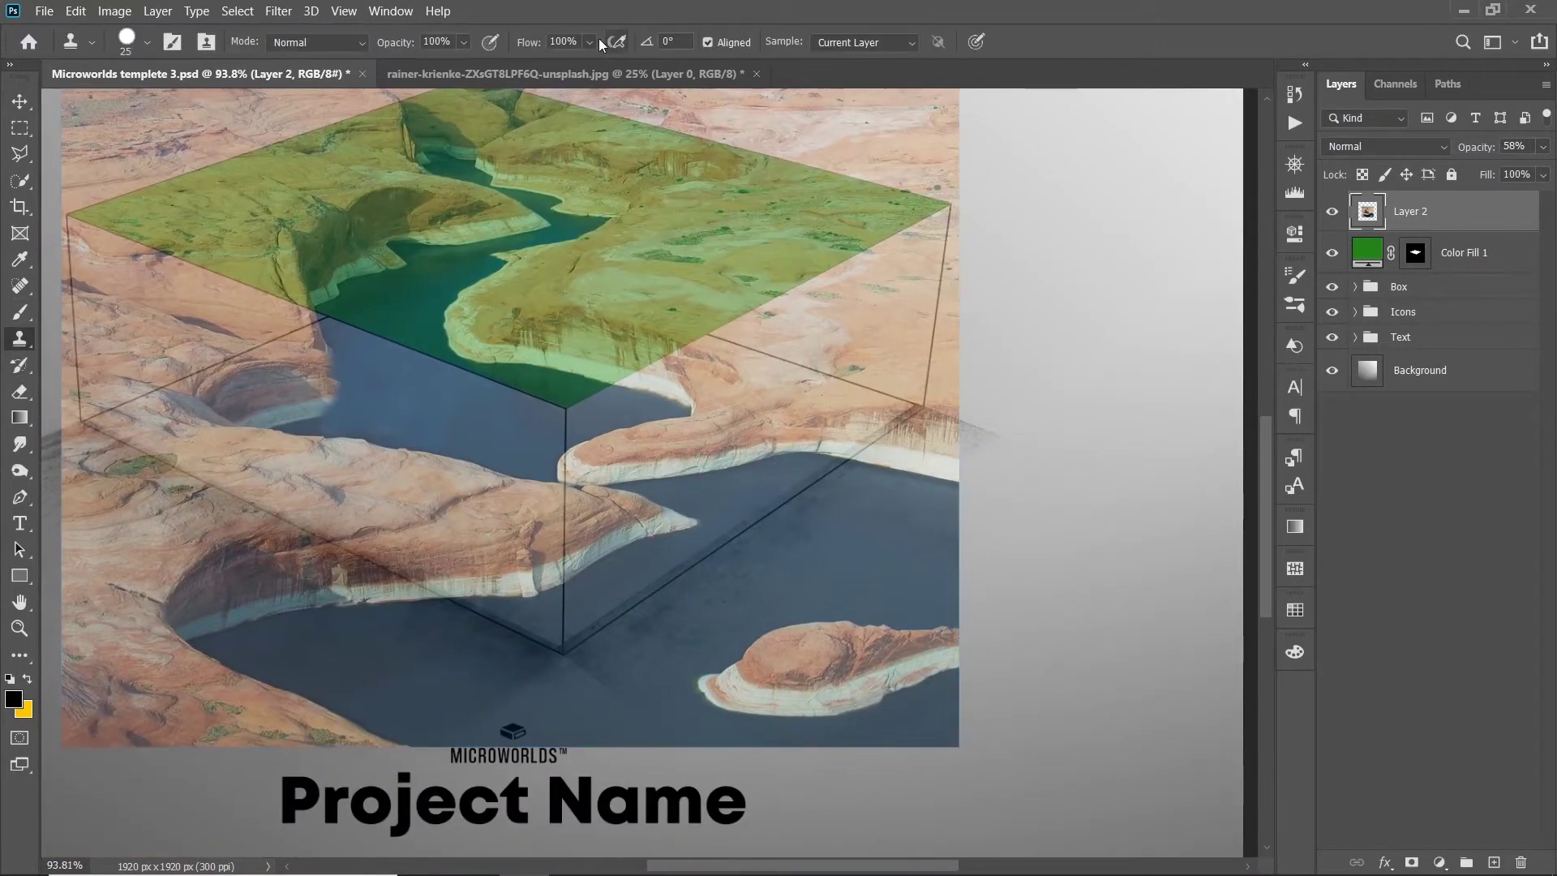
scroll(514, 347, "up", 5)
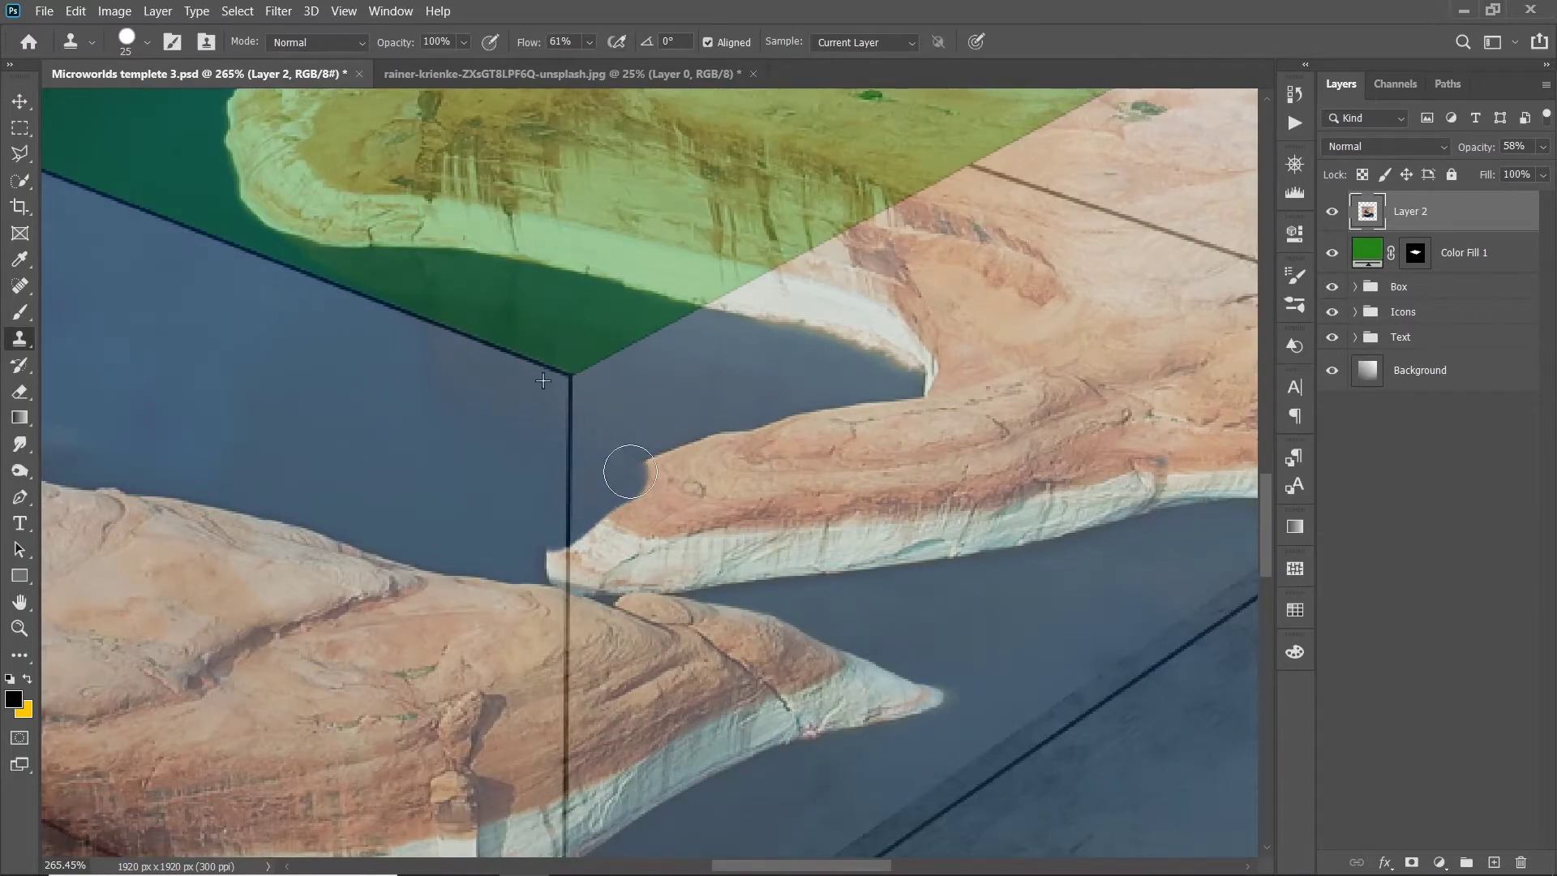
left_click(590, 41)
mouse_move(727, 425)
left_mouse_down()
mouse_move(757, 430)
mouse_move(599, 514)
left_mouse_up()
left_click_drag(819, 397, 803, 418)
left_click_drag(536, 487, 527, 496)
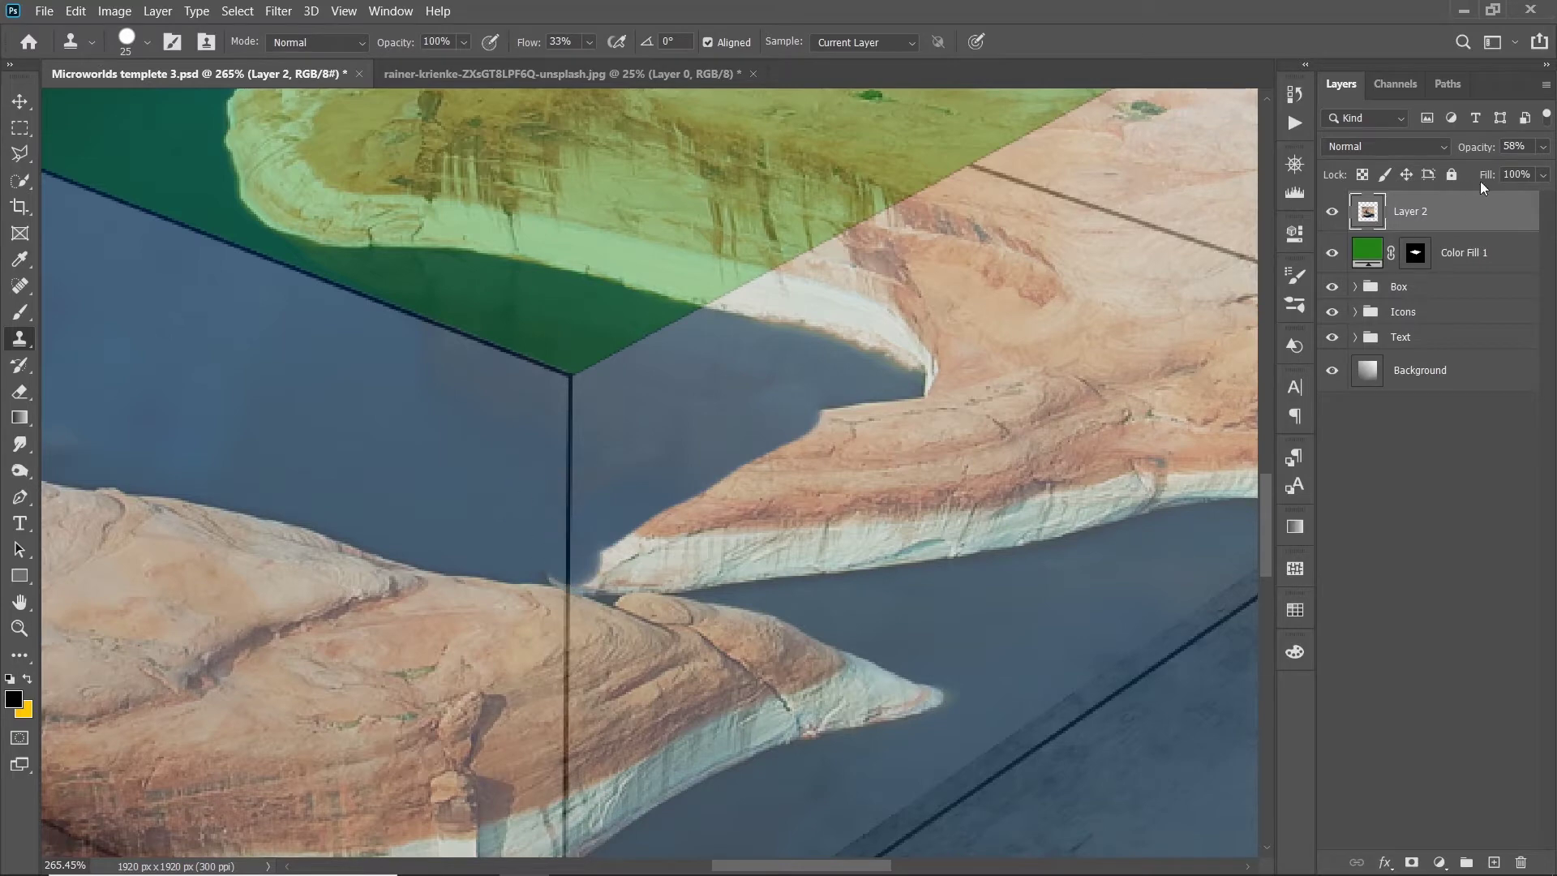
Step: Set the canyon layer's opacity back to 100%
left_click(1543, 147)
left_click_drag(1500, 168, 1541, 169)
scroll(757, 304, "down", 2)
left_click(757, 304)
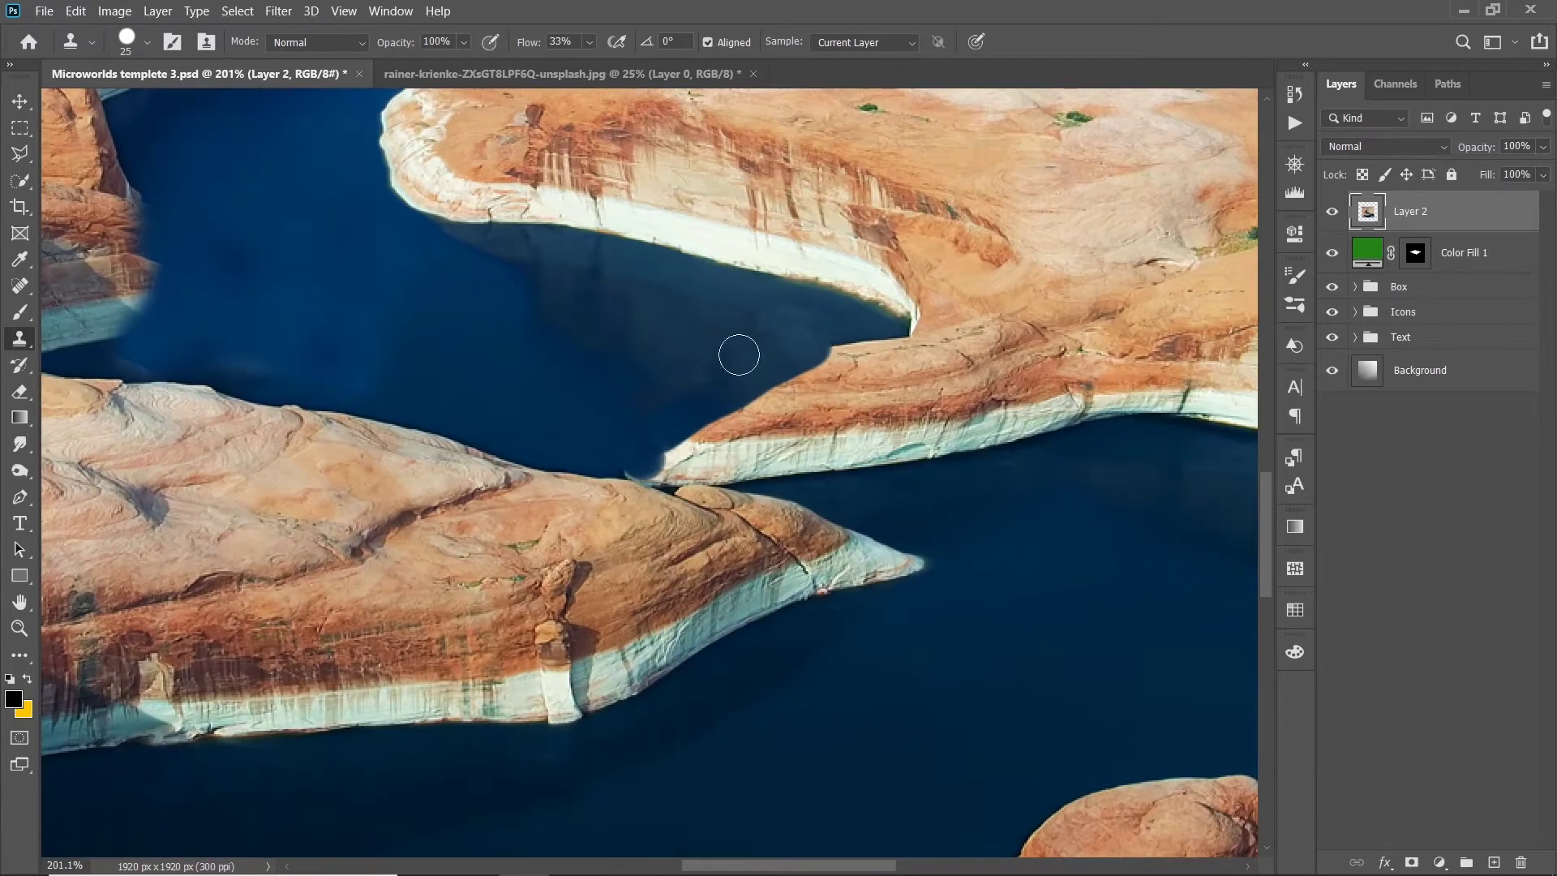
Step: Smooth the water and canyon area with further cloned strokes
left_click(691, 313, "alt")
left_click_drag(737, 333, 754, 358)
scroll(461, 395, "down", 1)
scroll(461, 394, "right", 1)
scroll(251, 333, "down", 2)
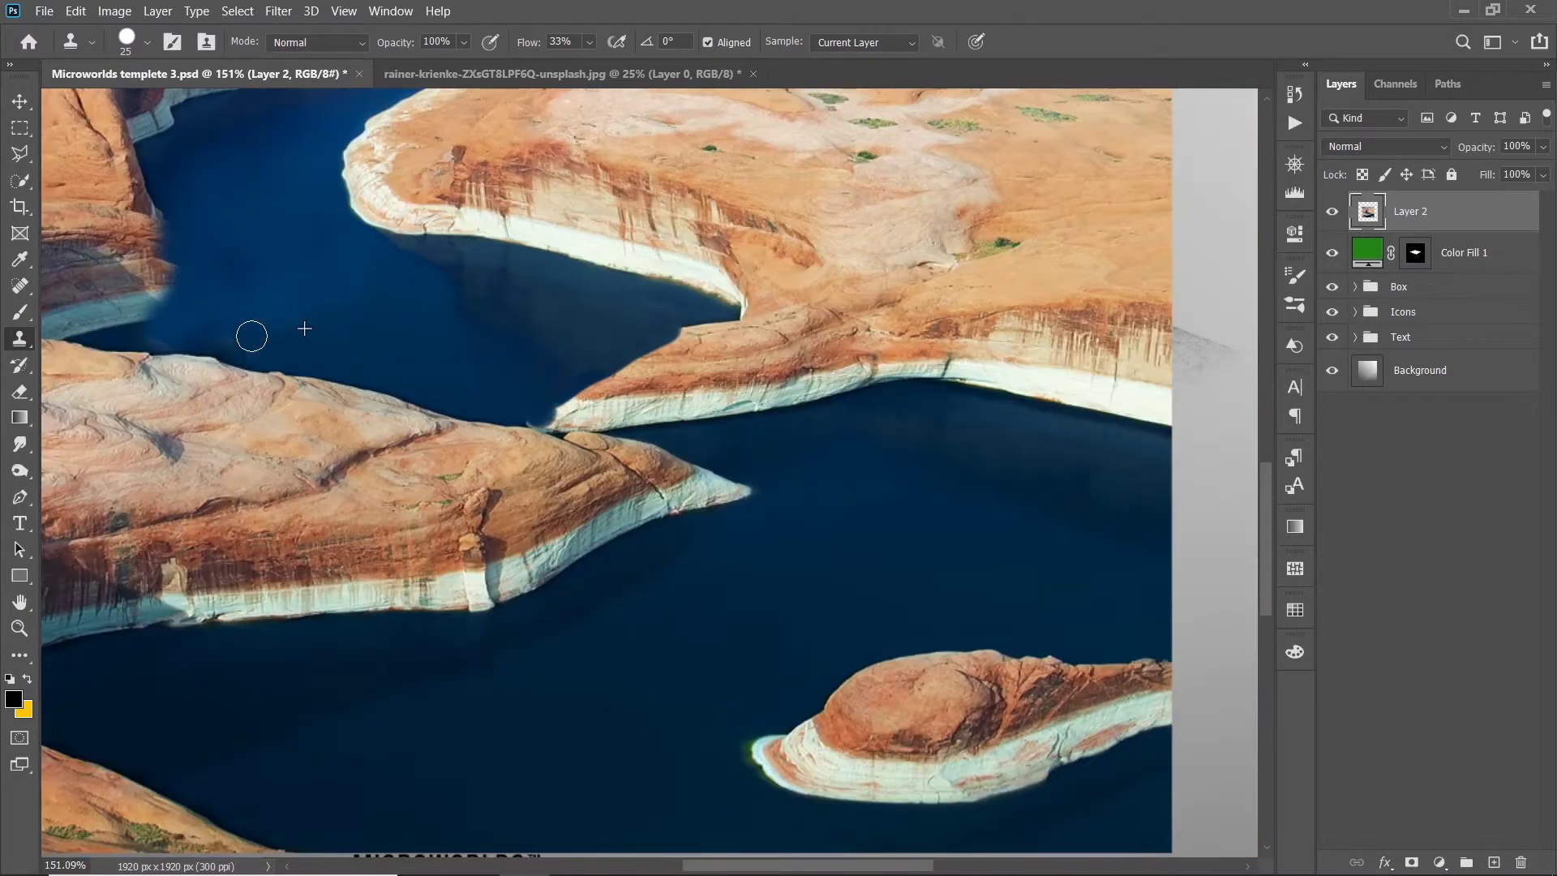
scroll(324, 324, "down", 3)
scroll(542, 271, "up", 4)
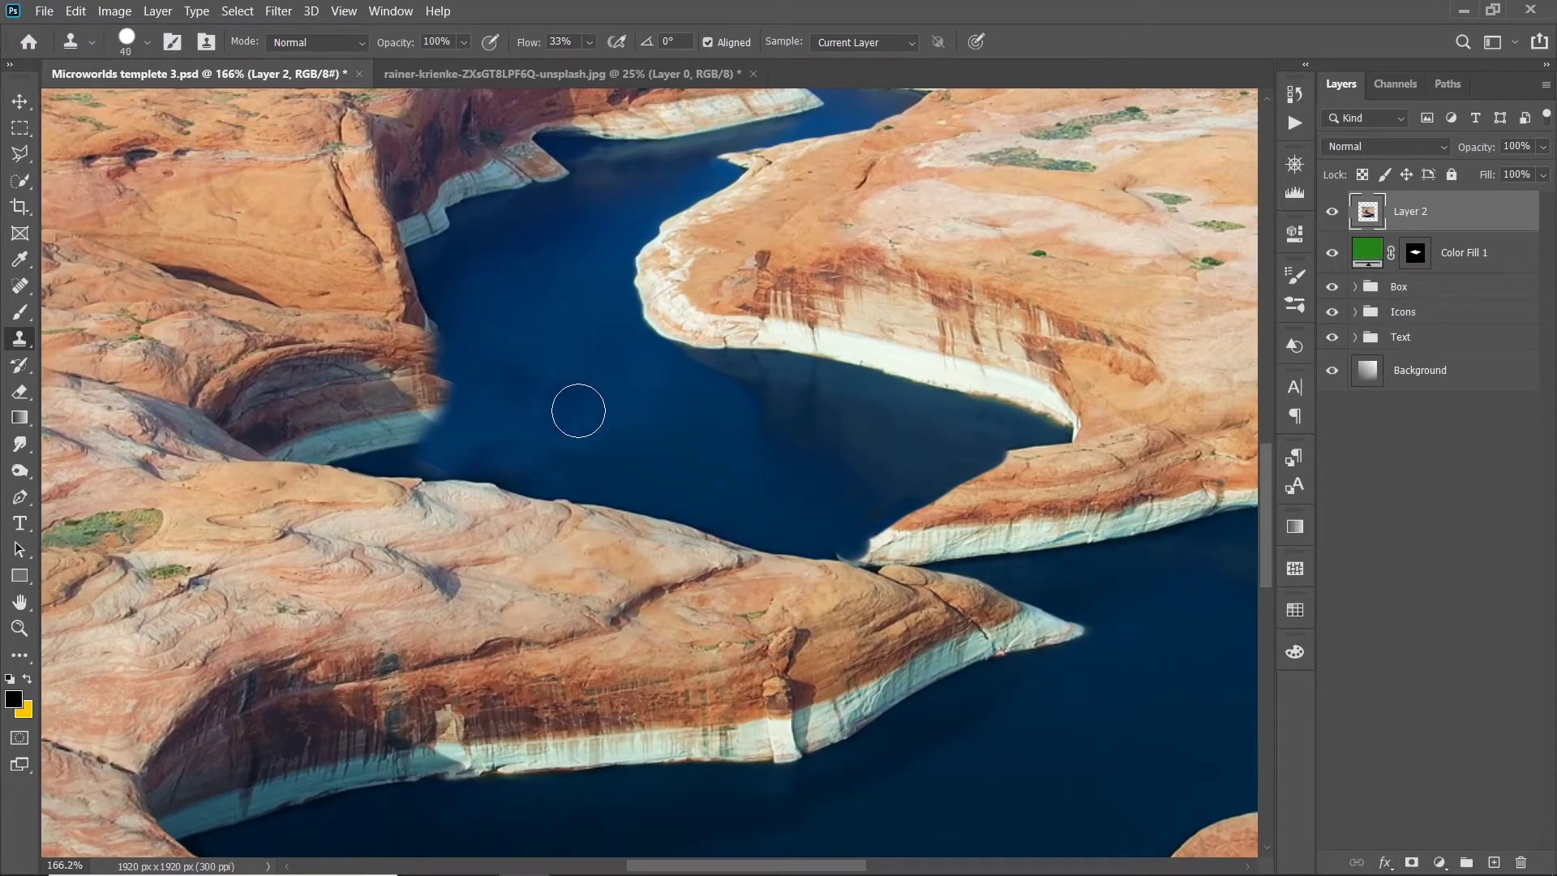
left_click_drag(627, 397, 645, 425)
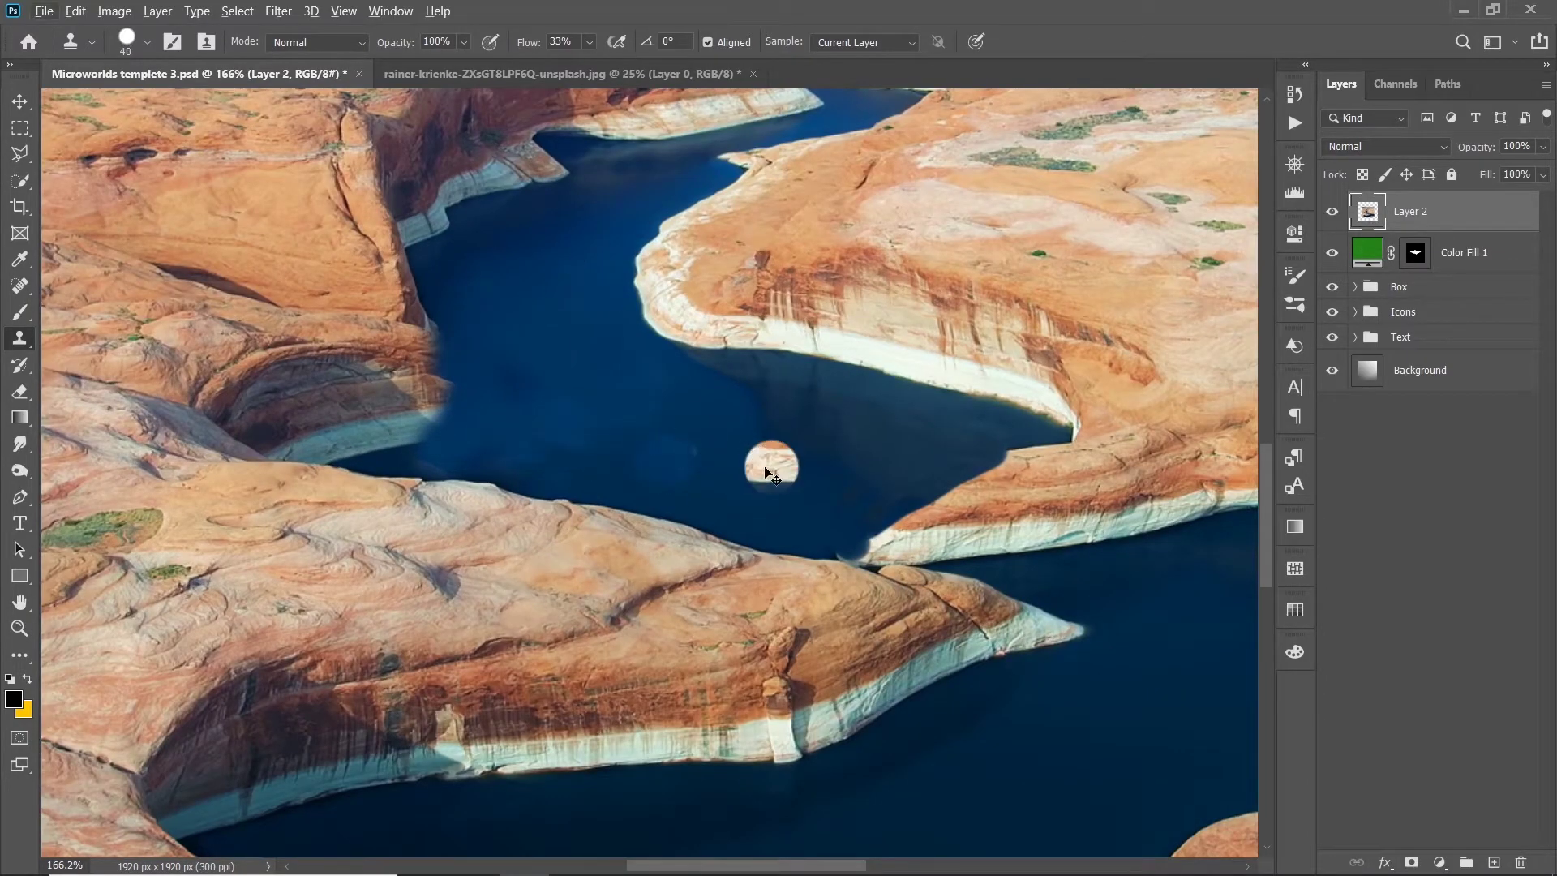
Step: Lower clone flow to about 16%, then 4%, blending texture softly into the canyon
left_click(589, 41)
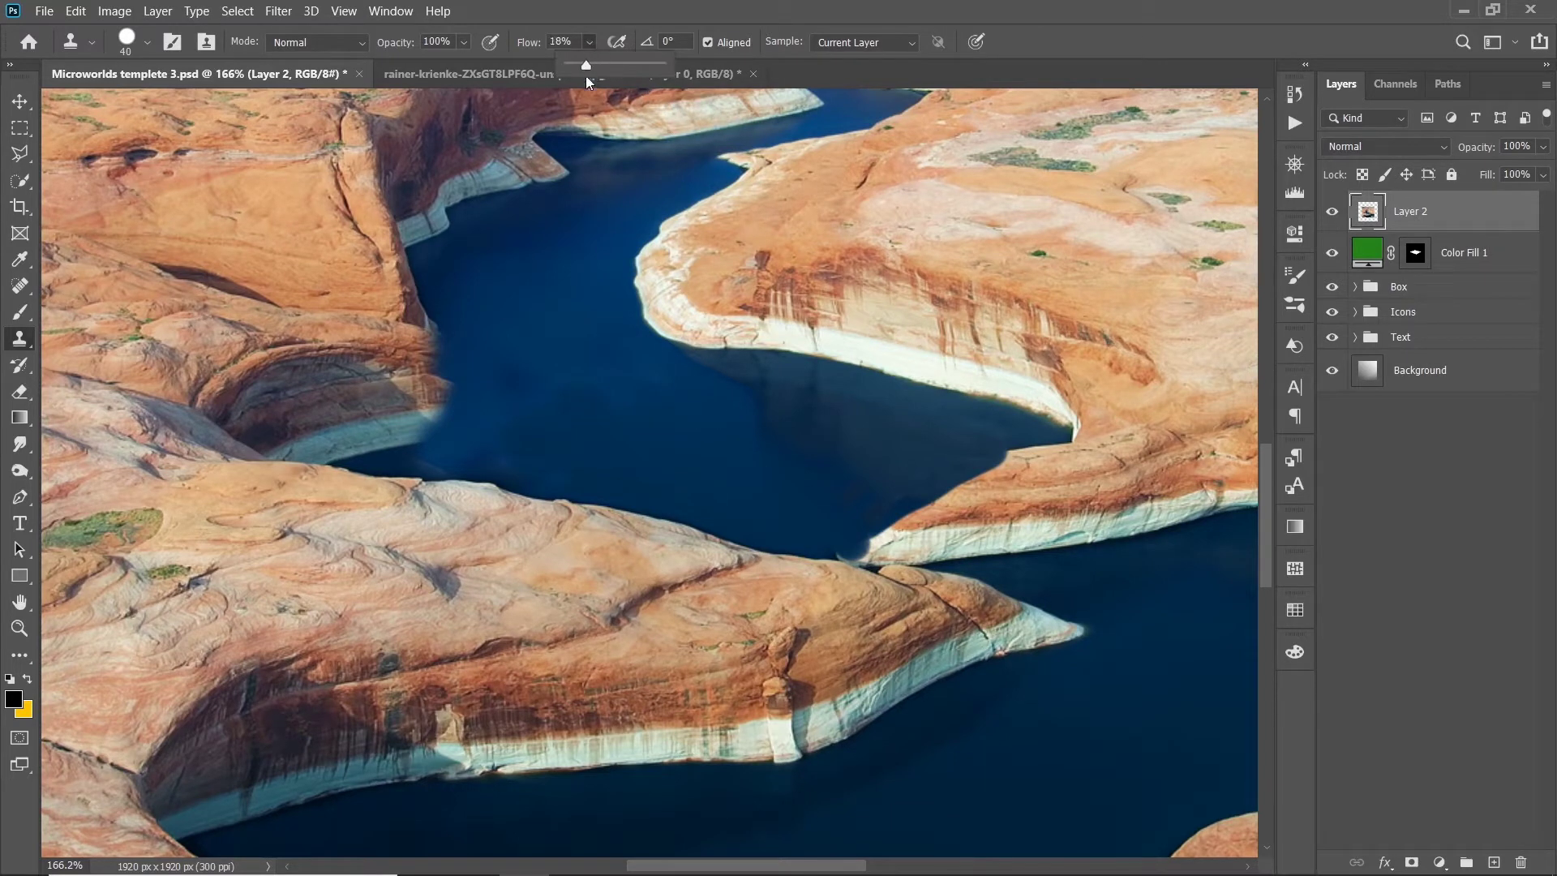
left_click_drag(596, 70, 577, 69)
left_click_drag(666, 426, 612, 392)
left_click(590, 42)
left_click_drag(578, 70, 564, 70)
left_click_drag(734, 438, 488, 443)
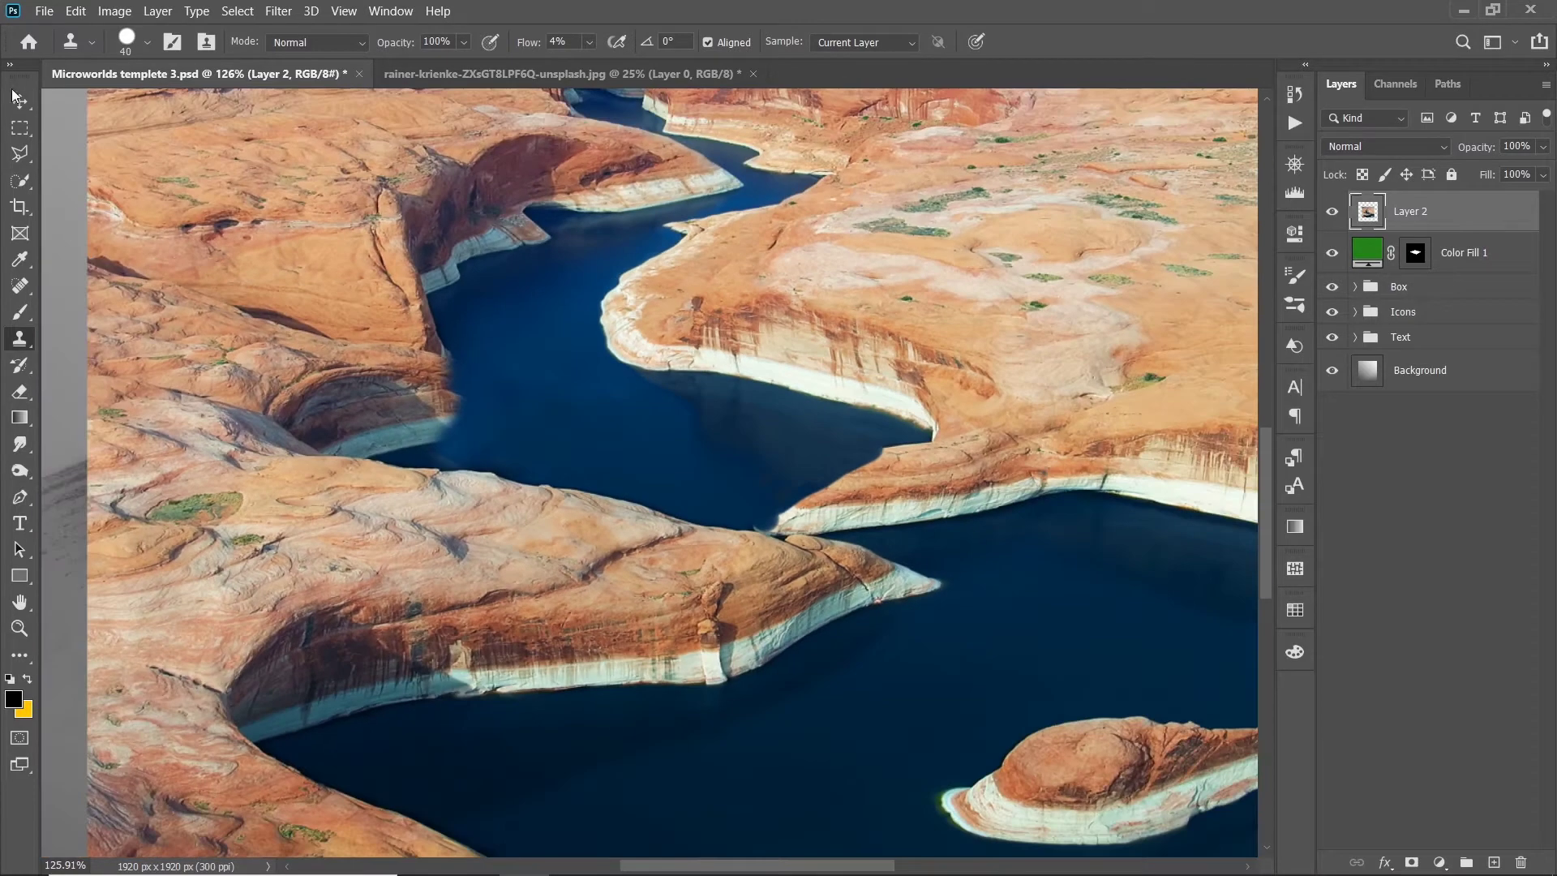
Step: Lower the canyon layer (Layer 2) opacity to 59%
key("v")
left_click(1544, 146)
left_click_drag(1536, 169, 1502, 168)
scroll(707, 172, "up", 2)
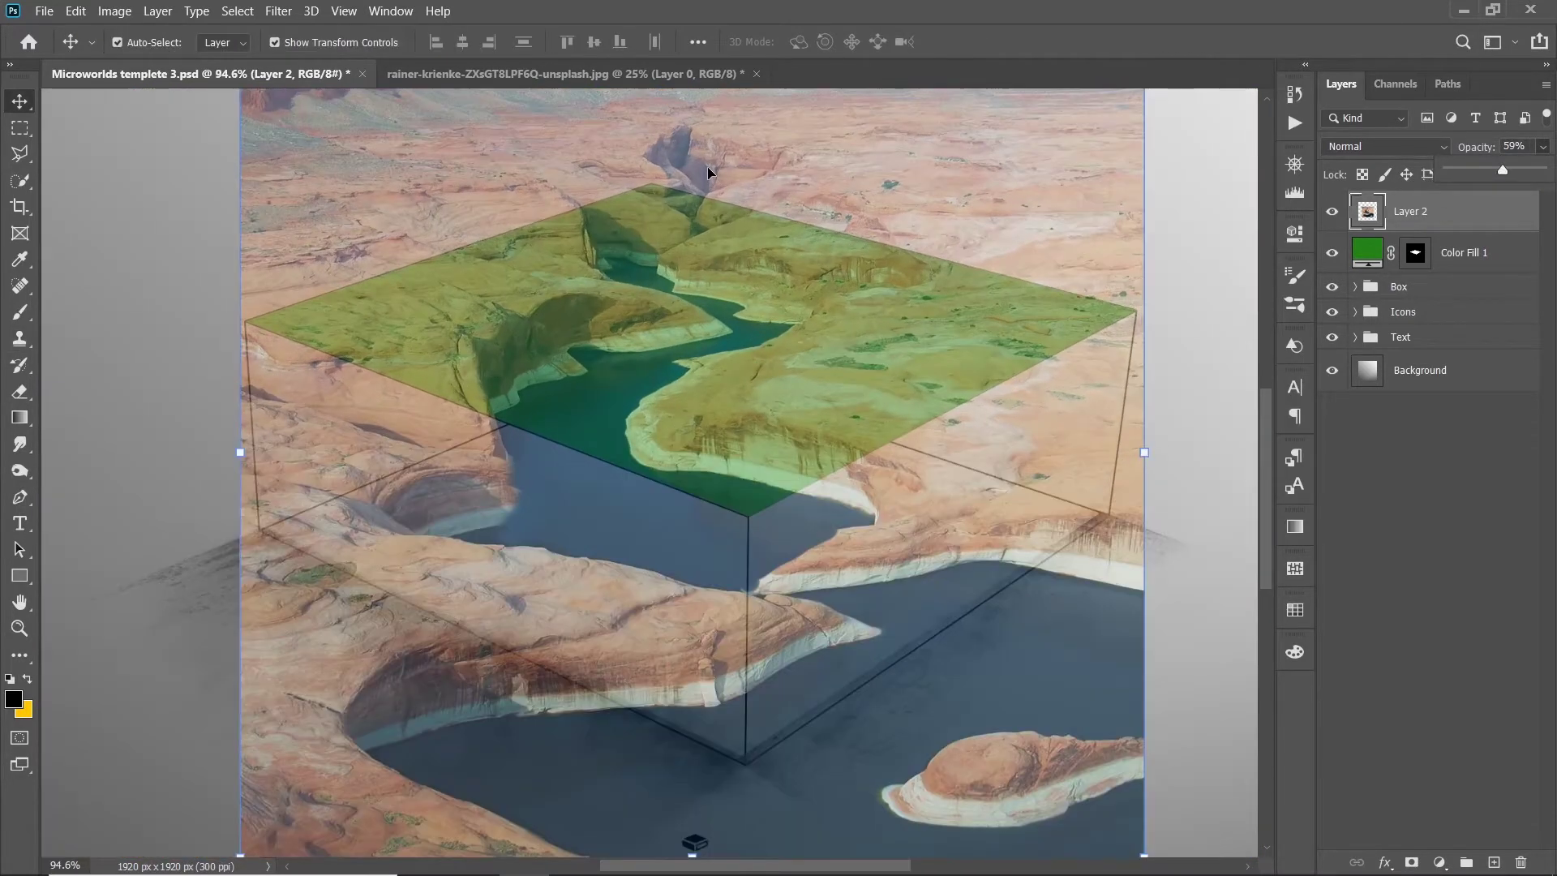
Step: Polygon-select the area around the box's top face and copy it to Layer 3
left_click(21, 155)
scroll(911, 416, "up", 2)
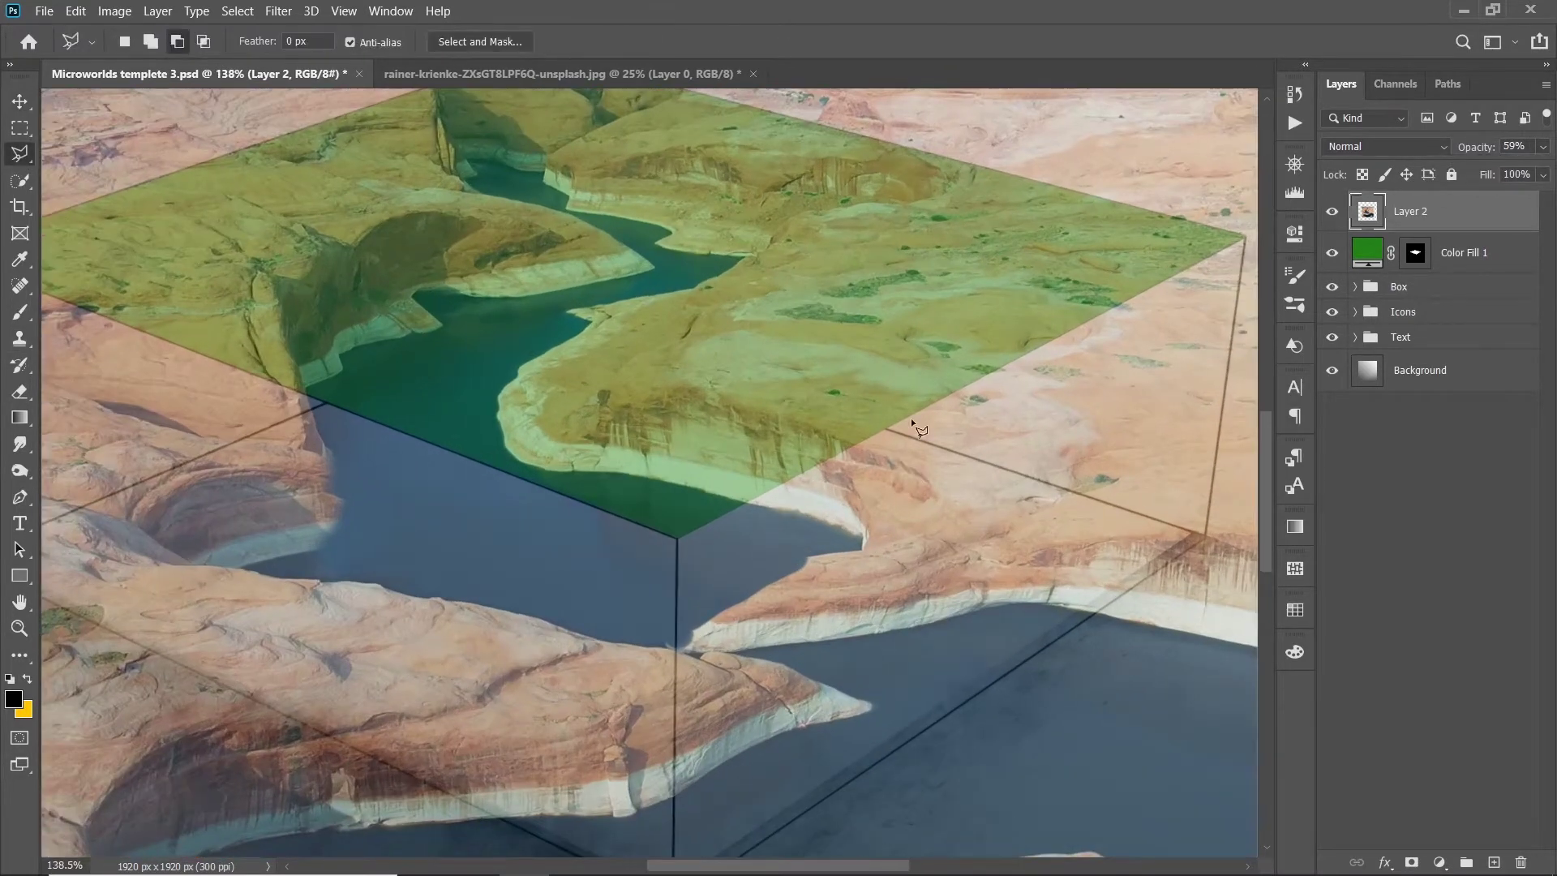
left_click(906, 344)
left_click(167, 425)
left_click(164, 274)
left_click(909, 345)
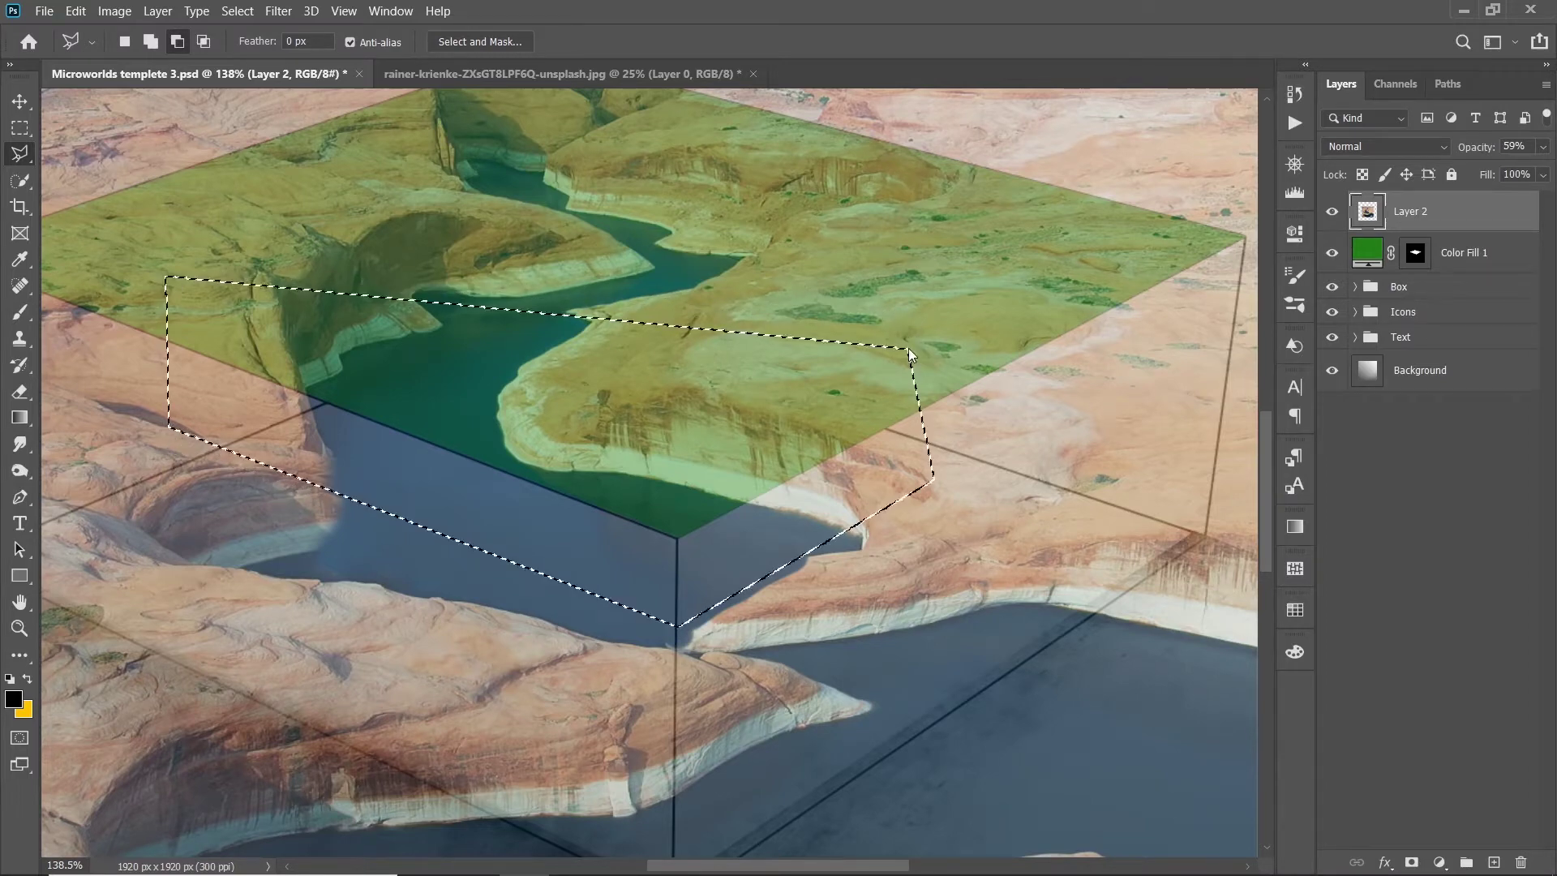
scroll(909, 348, "down", 1)
right_click(691, 394)
left_click(860, 531)
Step: Lasso the rock ridge above the box's right corner from Layer 2 onto Layer 4
left_click(1472, 256)
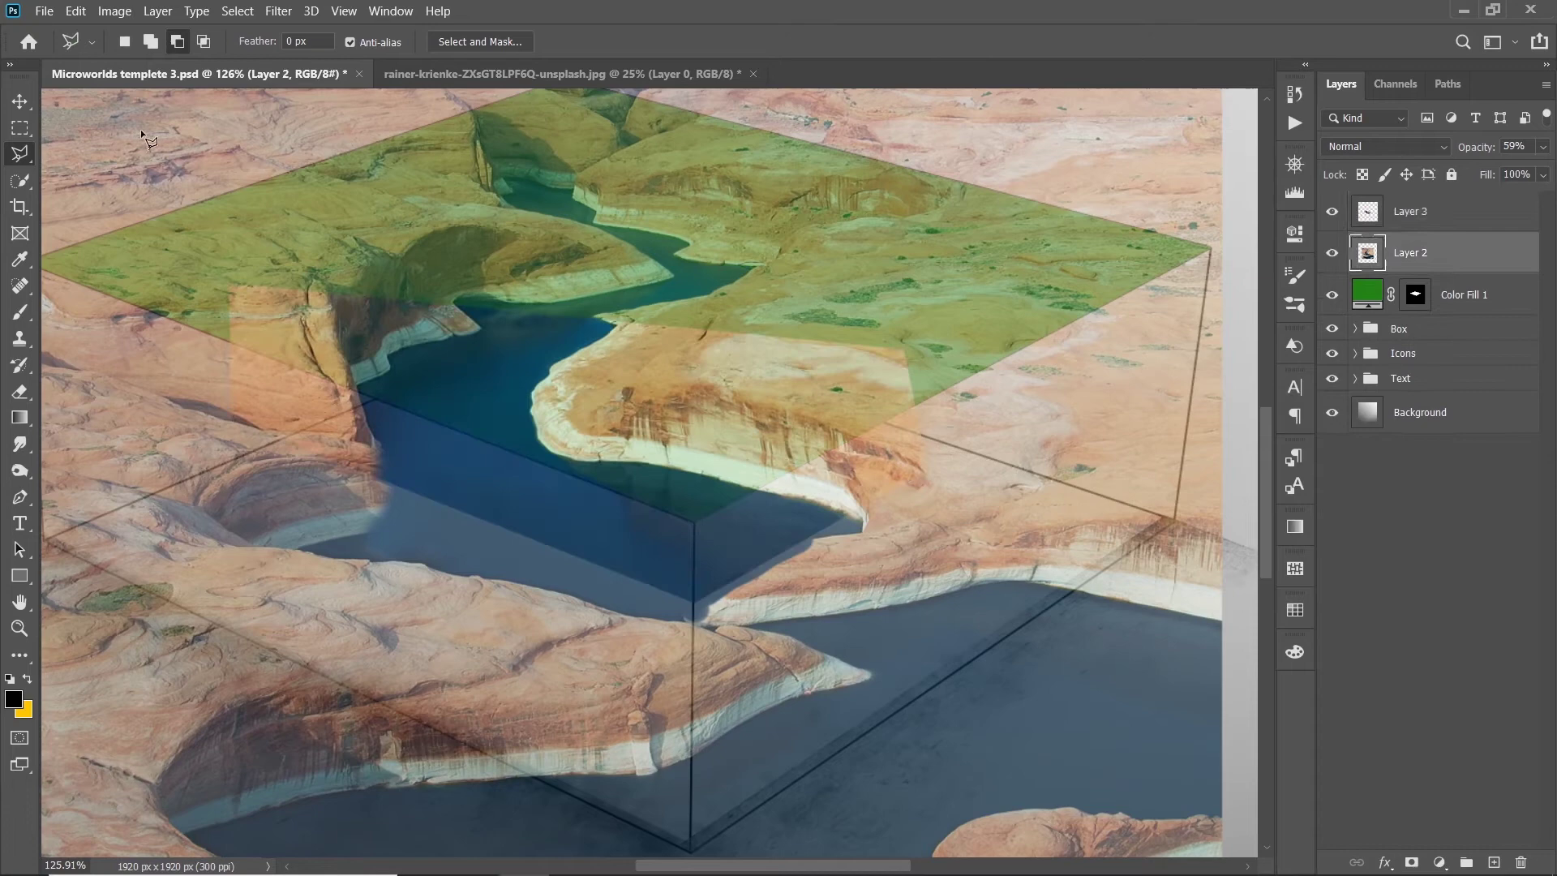
right_click(19, 153)
left_click(81, 153)
scroll(857, 387, "down", 5)
scroll(858, 387, "up", 5)
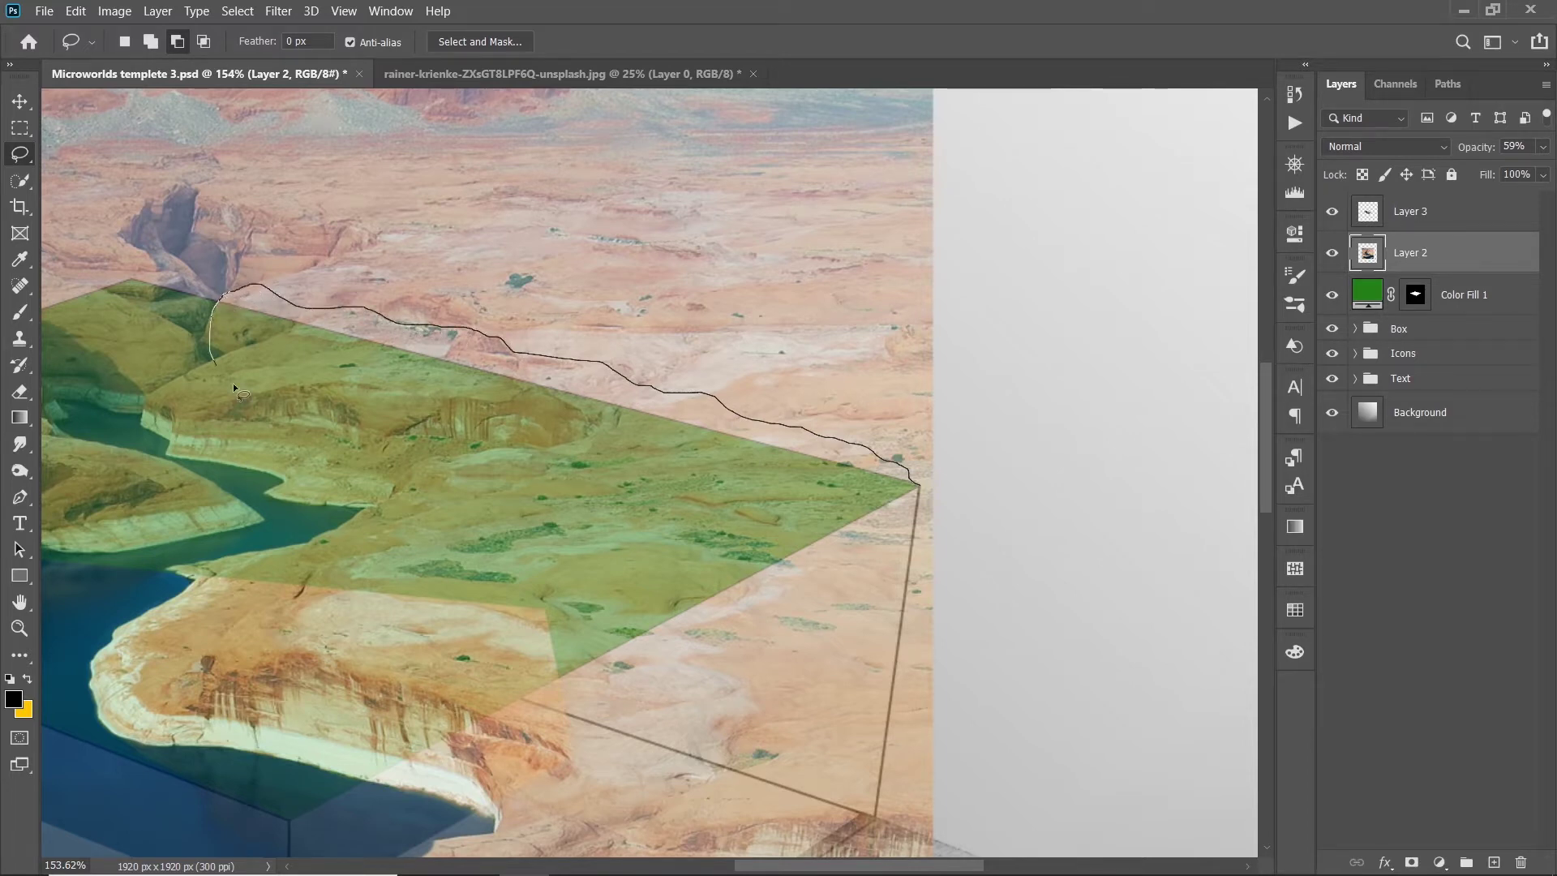
left_click_drag(236, 392, 817, 477)
left_click_drag(914, 489, 918, 492)
right_click(480, 382)
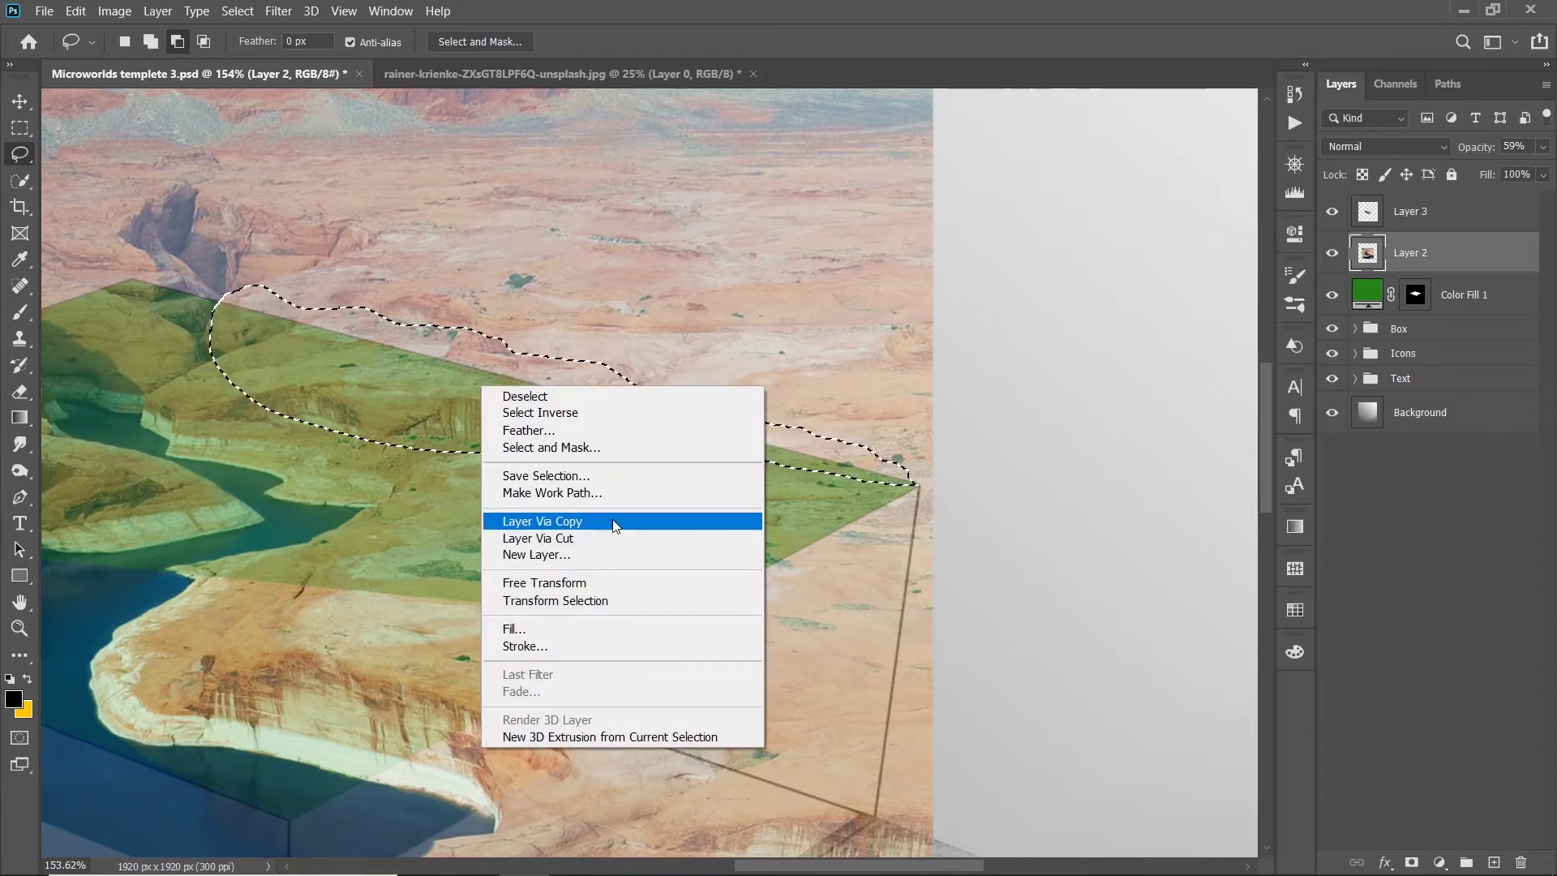
left_click(568, 523)
Step: Lasso the rock ridge beyond the box's far corner
scroll(352, 380, "down", 3)
scroll(352, 381, "up", 3)
scroll(352, 380, "up", 3)
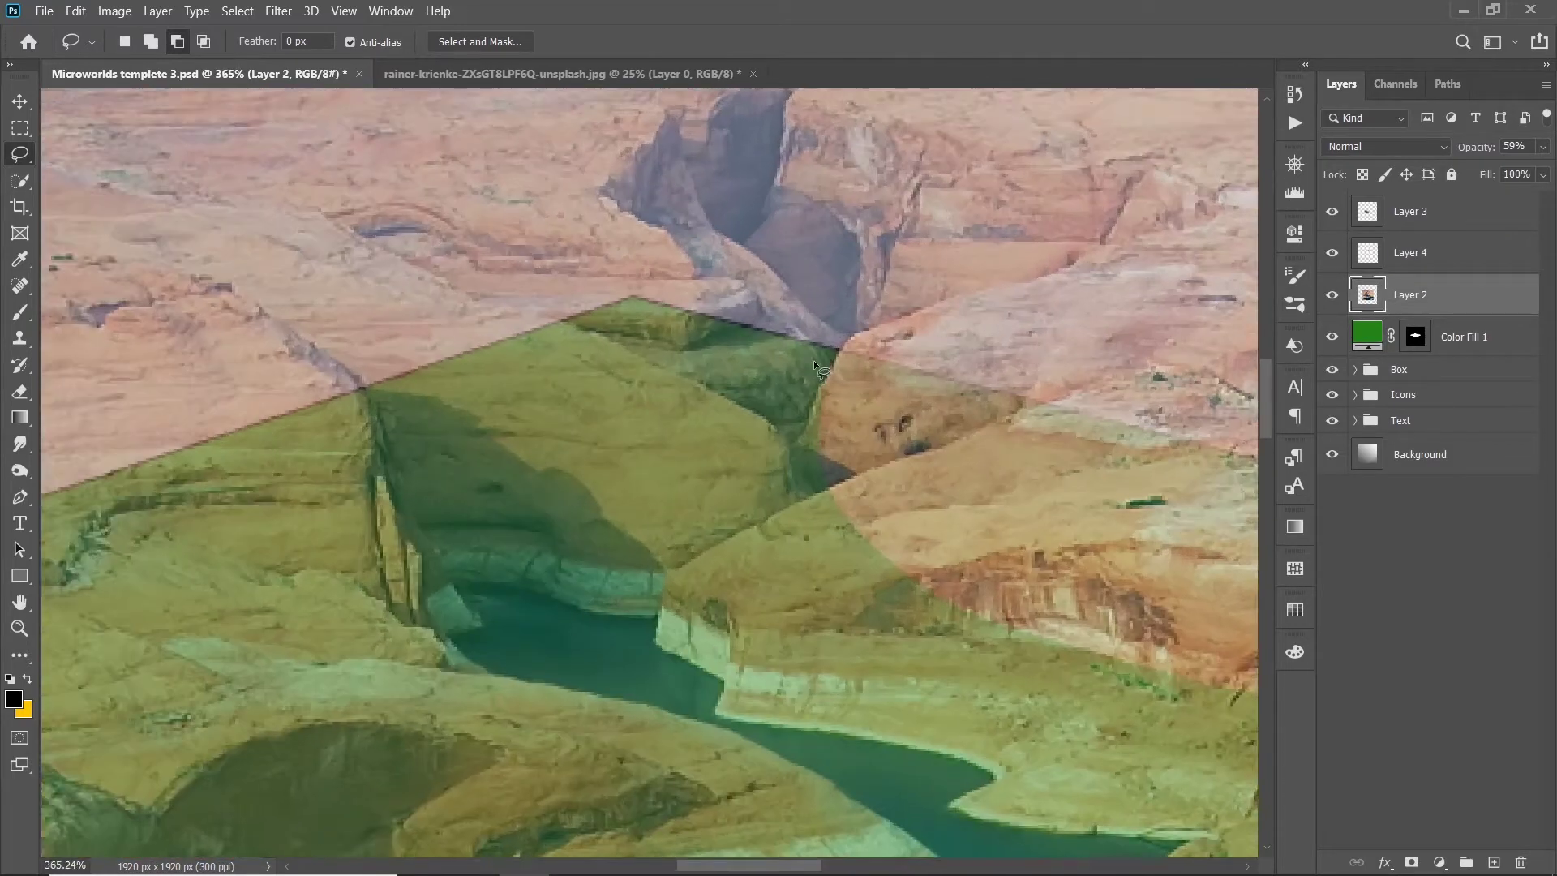
scroll(352, 381, "up", 2)
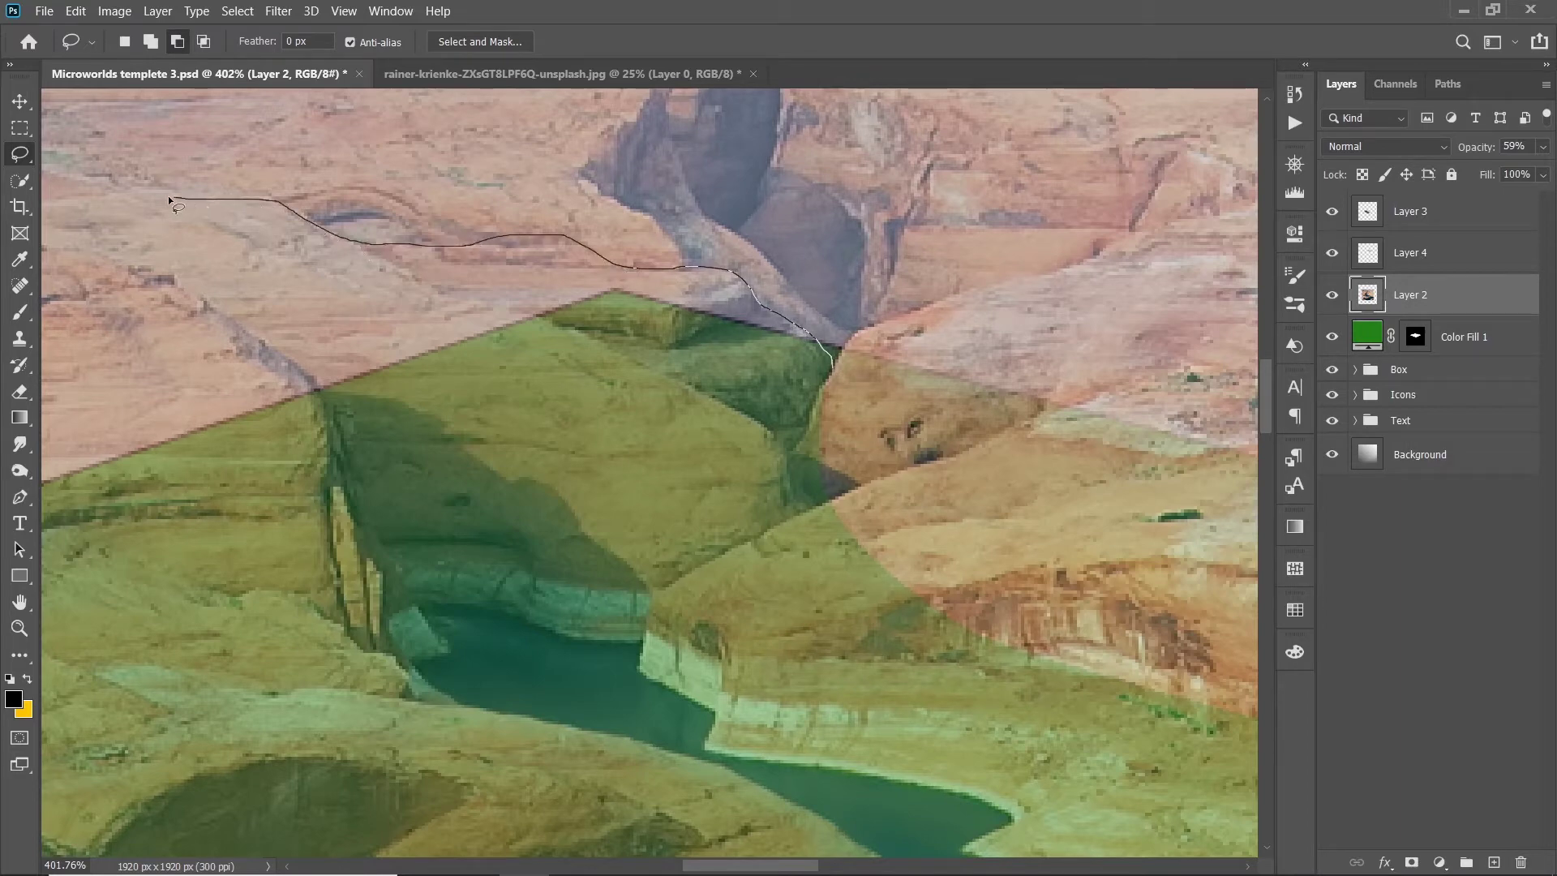
left_click_drag(126, 309, 840, 375)
scroll(811, 348, "down", 3)
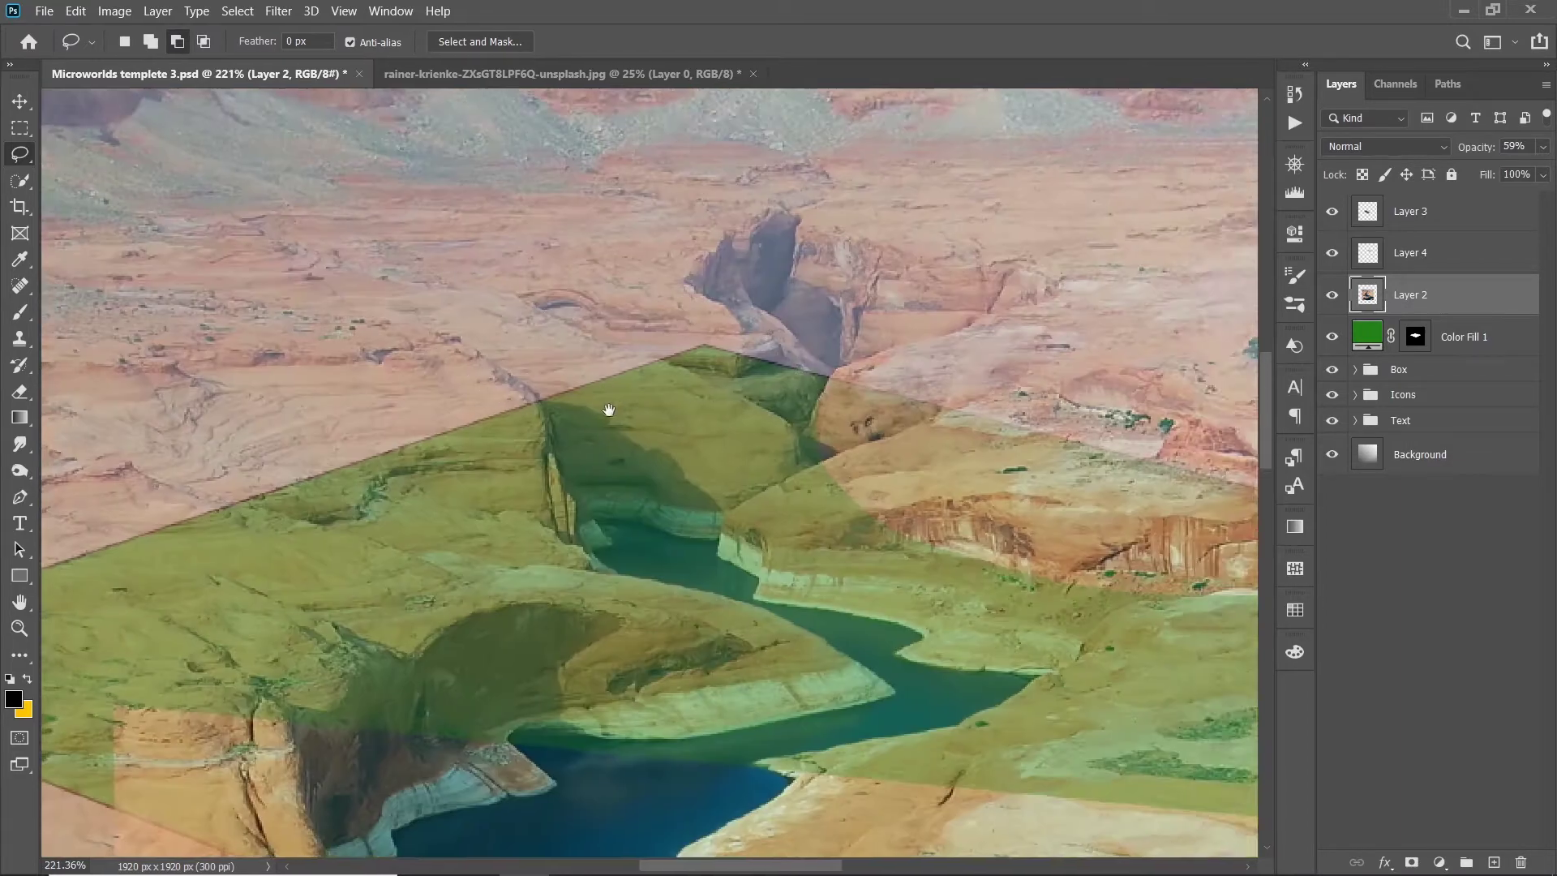
scroll(714, 260, "up", 1)
scroll(711, 258, "up", 1)
Step: Add the ridge along the box's left top edge to the selection
left_click_drag(722, 260, 642, 243)
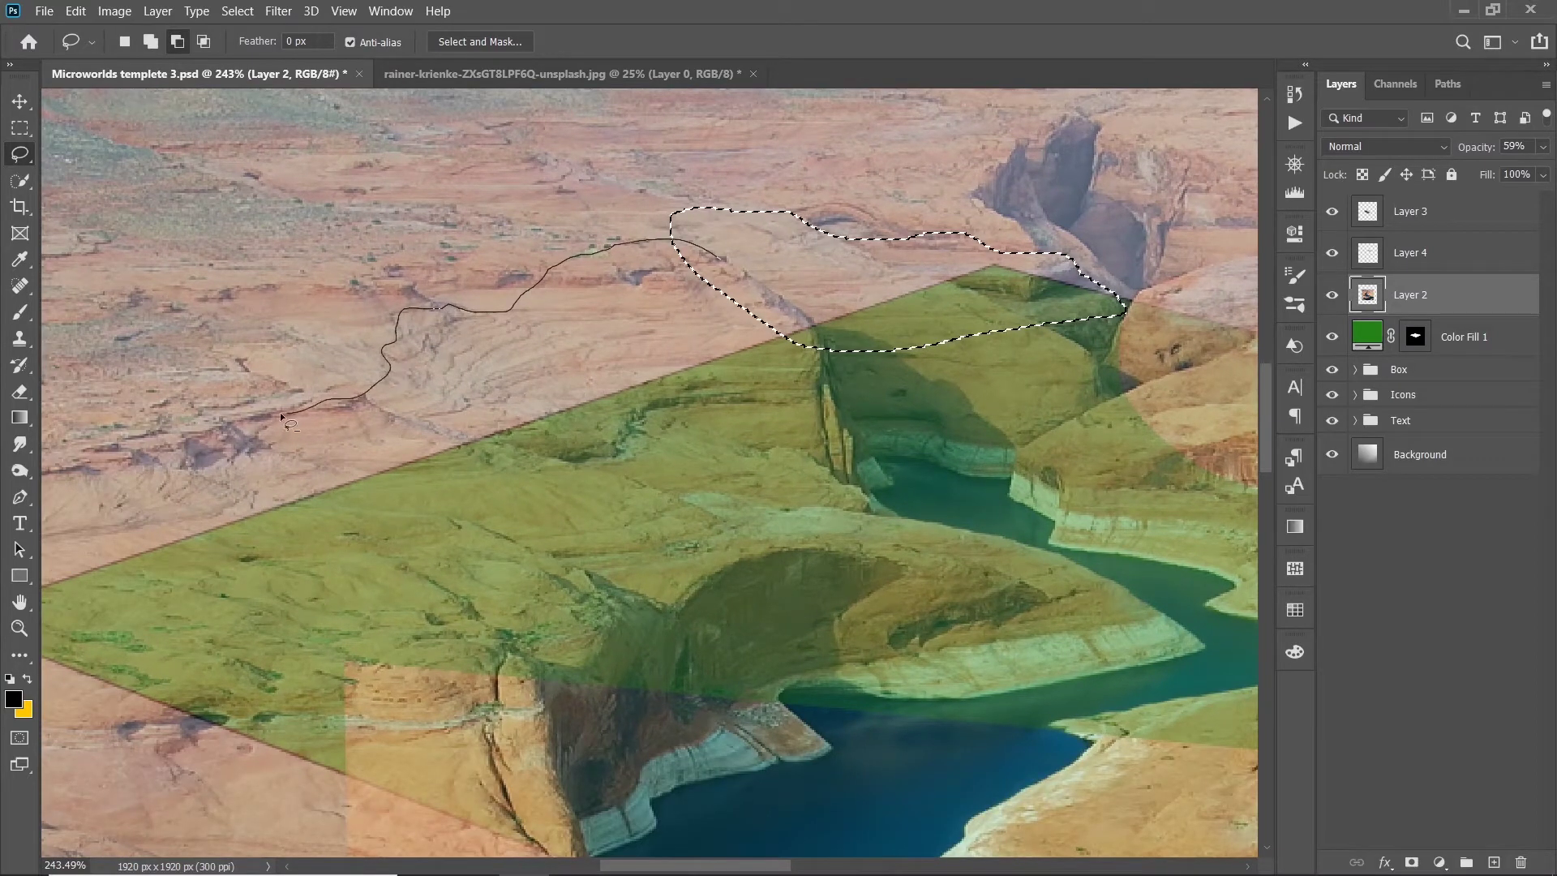
left_click_drag(336, 625, 450, 590)
left_click(144, 42)
scroll(1004, 276, "down", 1)
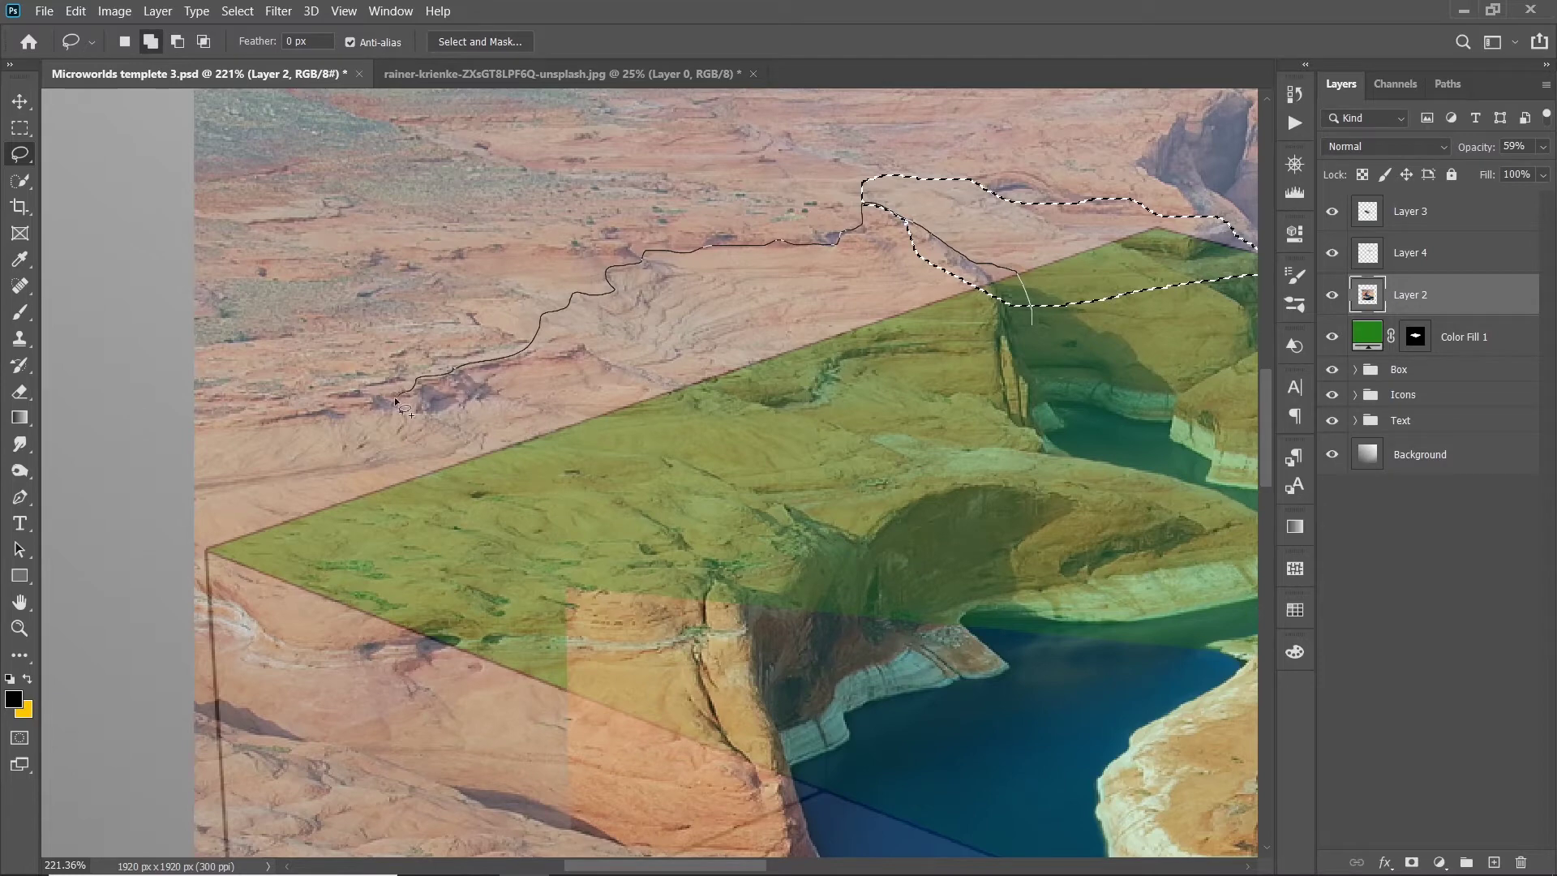
left_click_drag(320, 559, 324, 560)
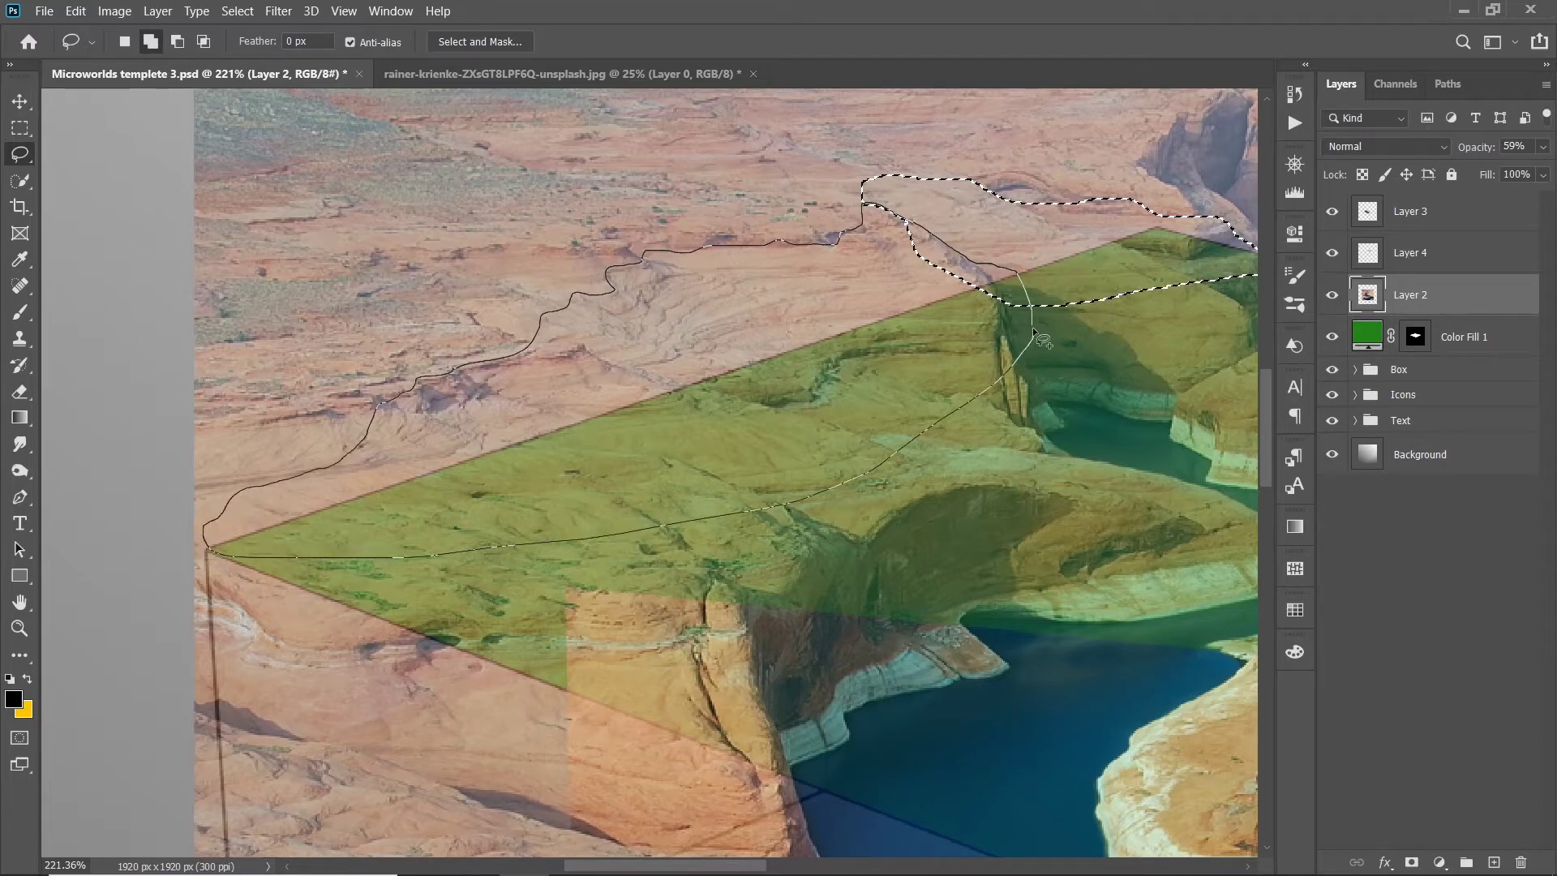
scroll(438, 244, "down", 5)
right_click(708, 240)
Step: Copy the combined ridge selection to Layer 5 and give Layer 2 the box-top mask
left_click(836, 380)
key("v")
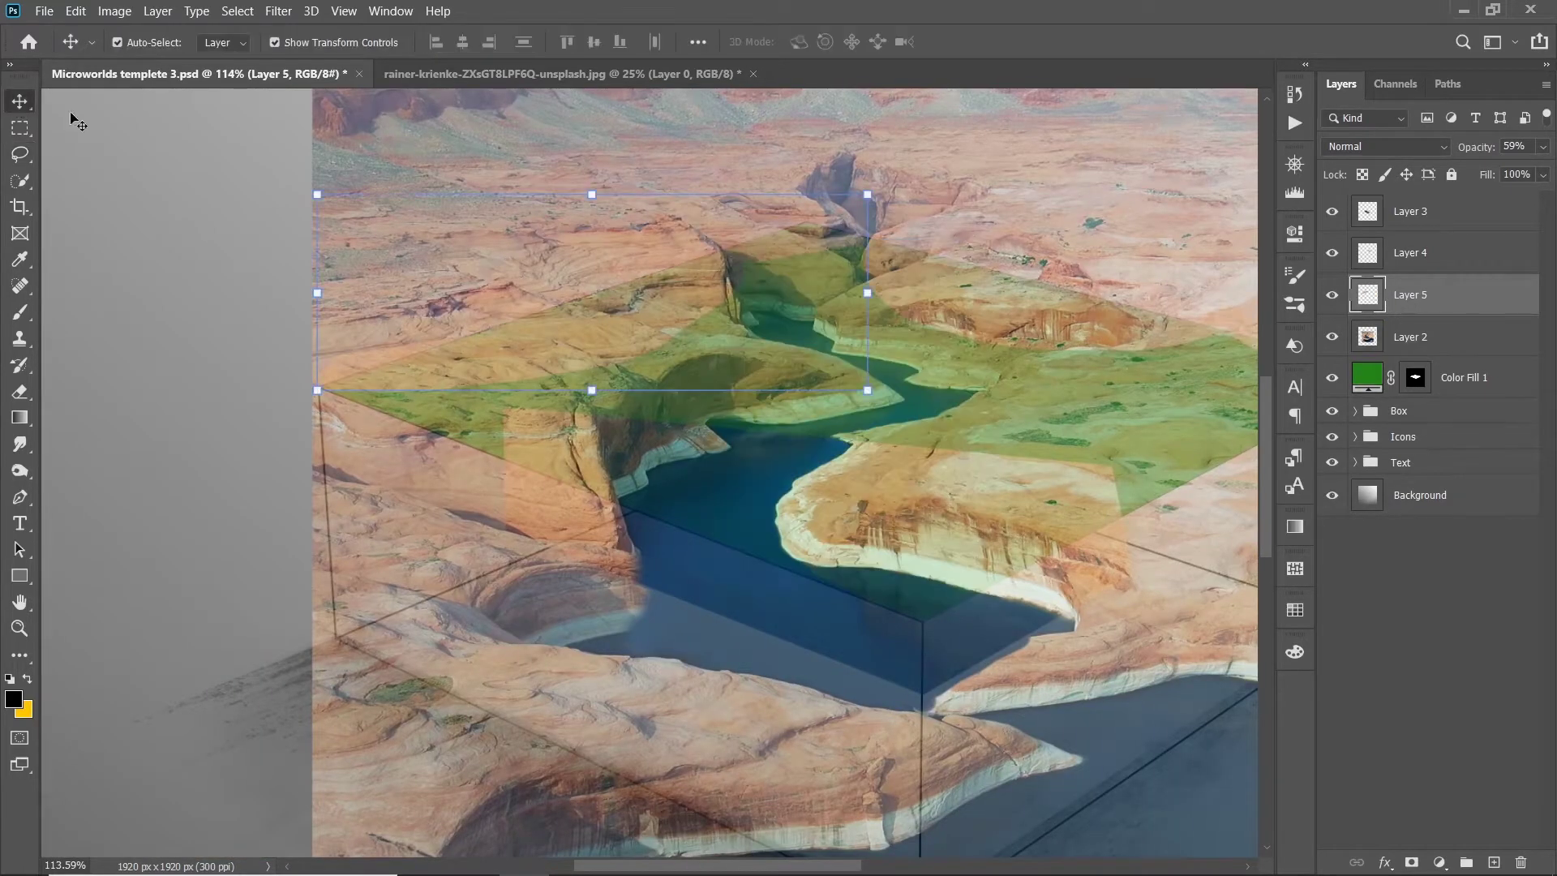
left_click(1450, 341)
scroll(673, 228, "down", 2)
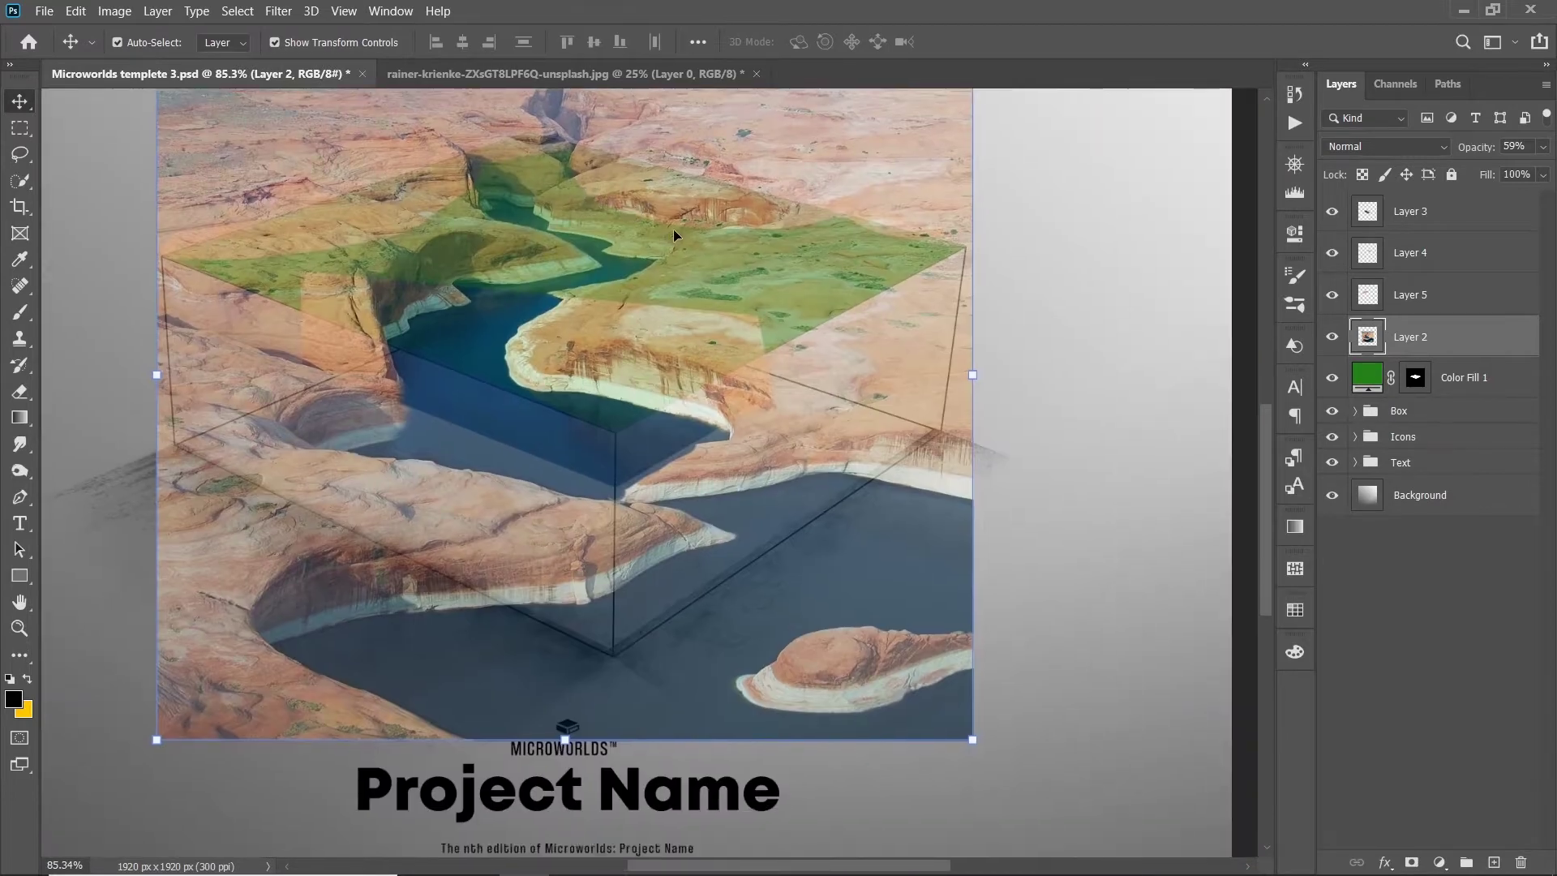
left_click(1370, 213)
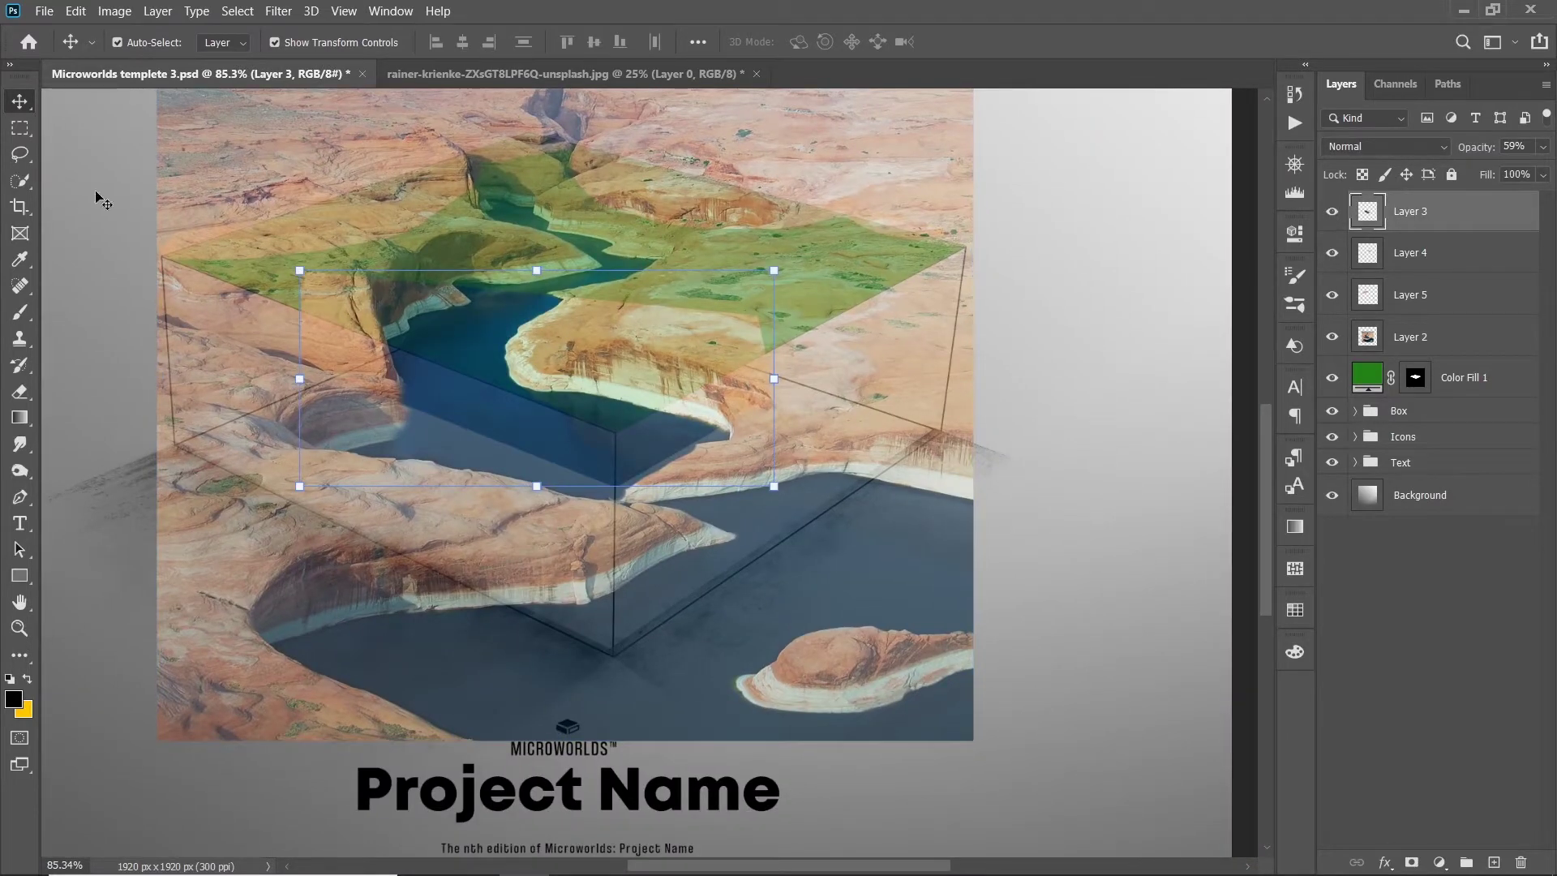
left_click(1427, 337)
left_click(1416, 378, "ctrl")
left_click(1412, 862)
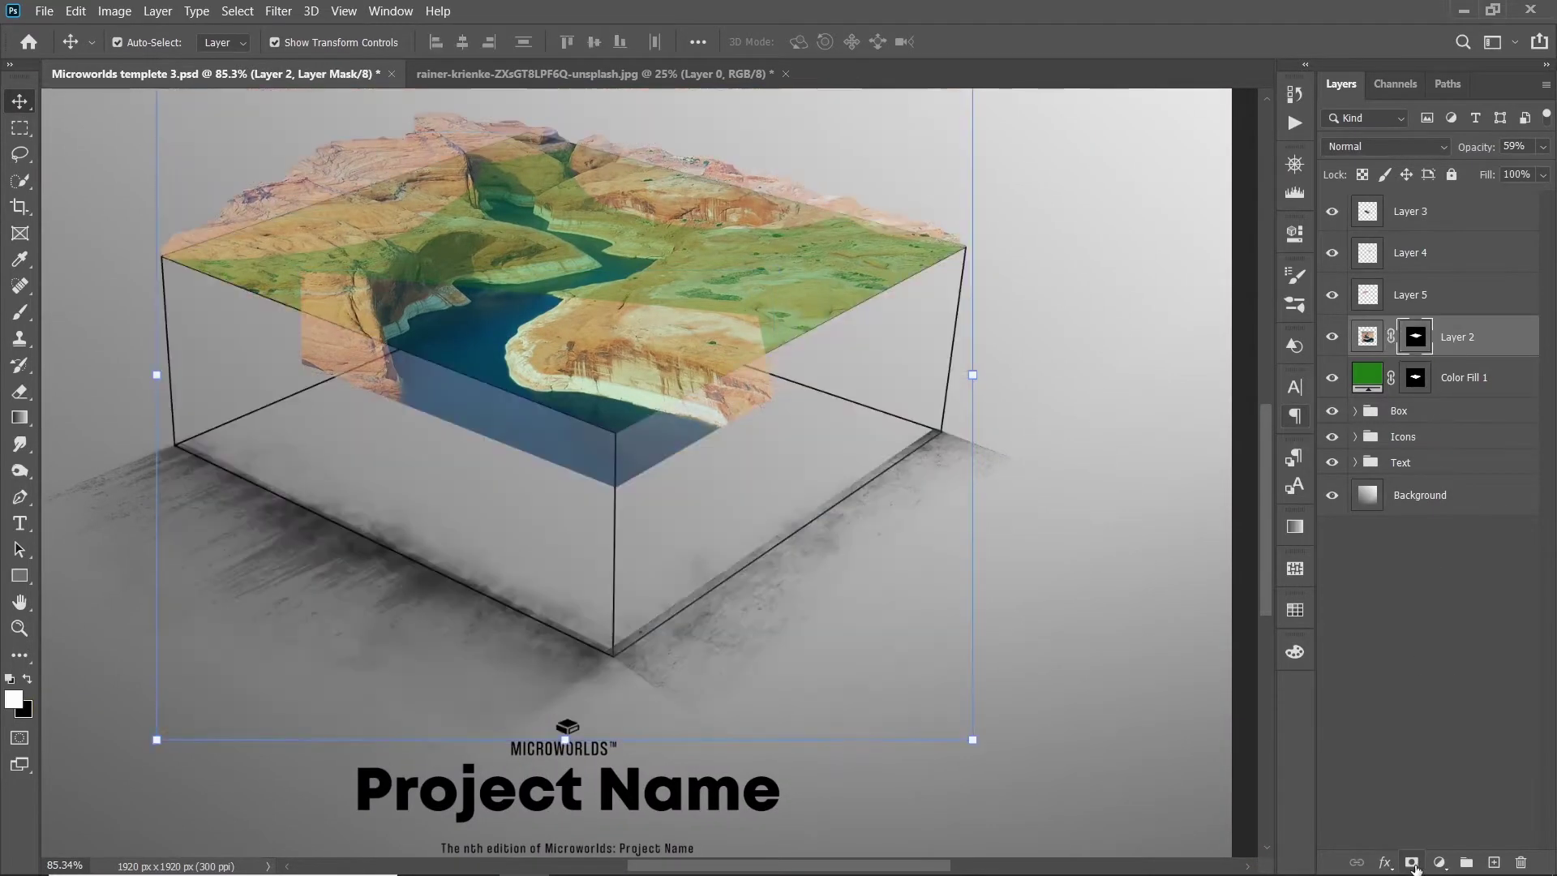
Step: Return Layer 2 and the copied rock layers to 100% opacity
left_click(1471, 211)
left_click(1451, 337)
key("0")
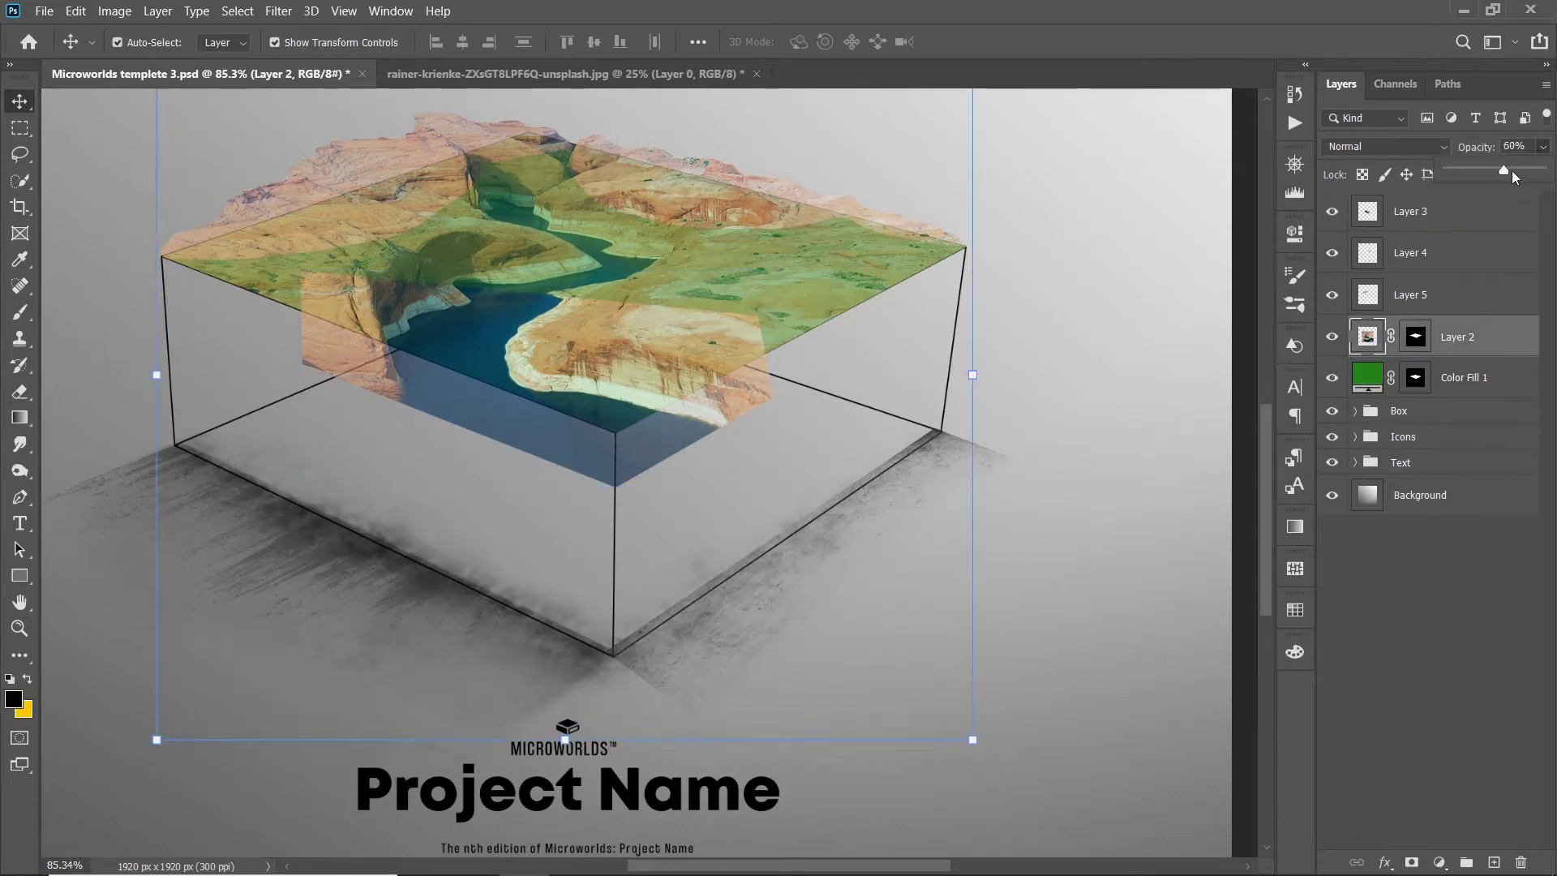
left_click(1460, 294)
left_click(1472, 252)
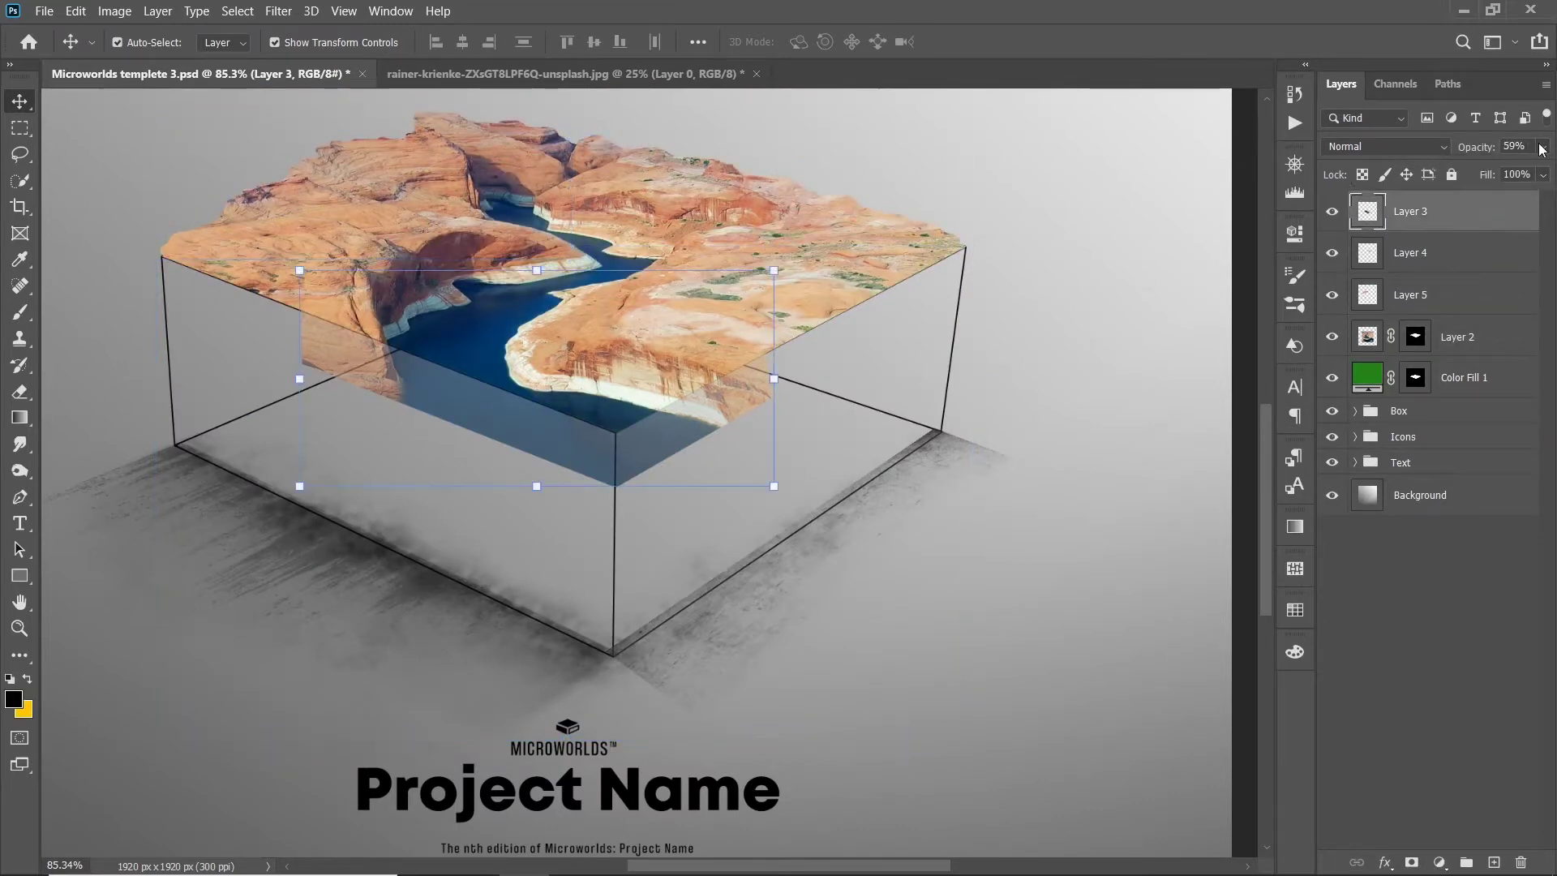
left_click(862, 445)
scroll(862, 445, "down", 2)
scroll(712, 219, "up", 1)
left_click(712, 220)
scroll(712, 219, "up", 2)
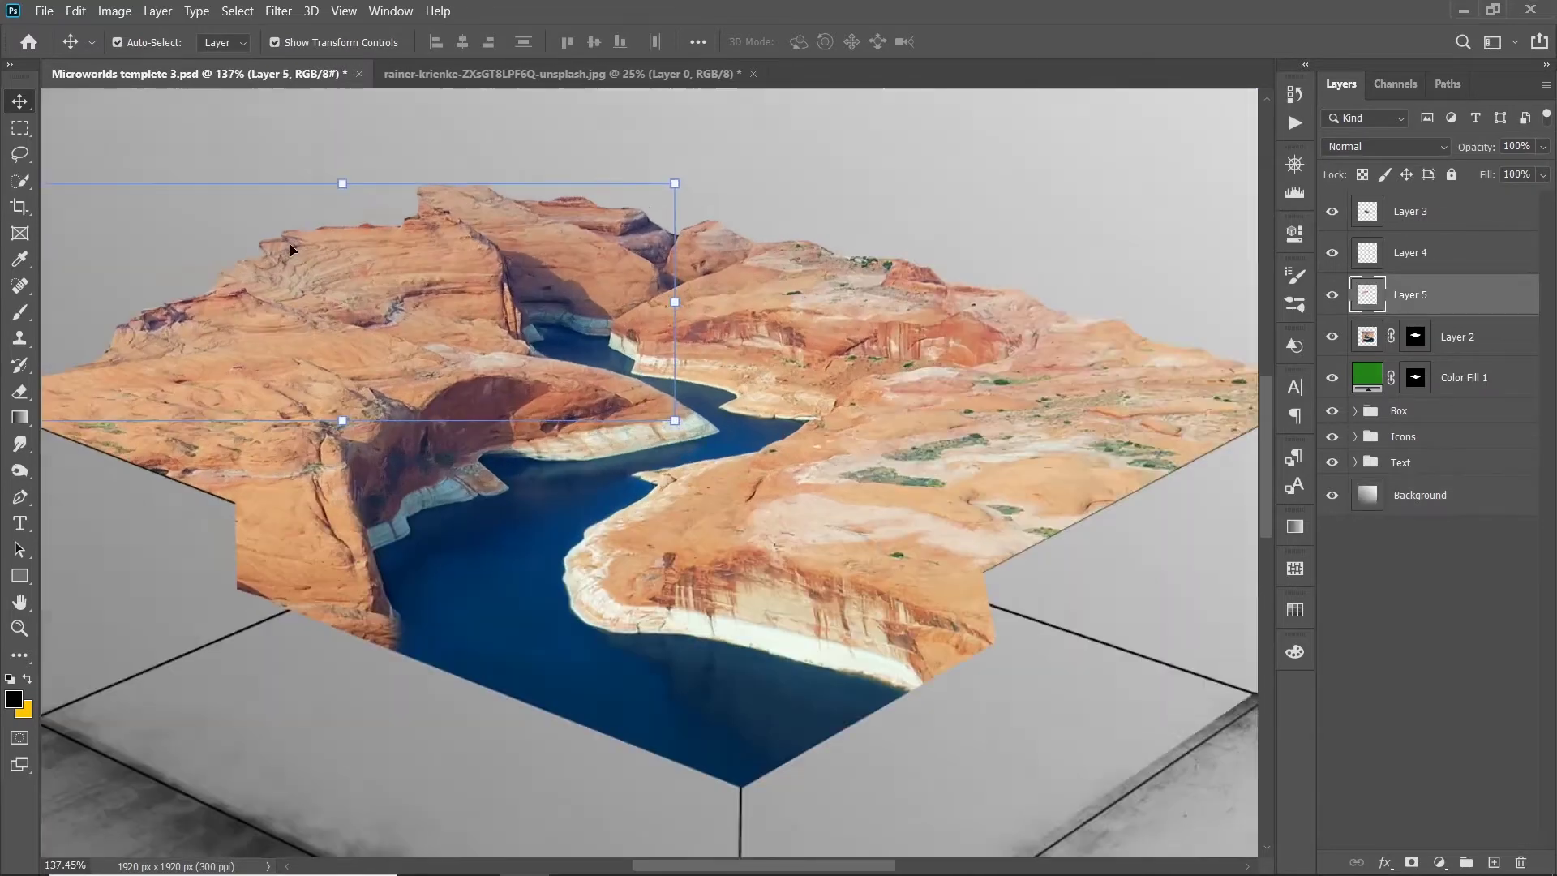
scroll(636, 360, "up", 2)
Step: Erase excess rock along Layer 5's top ridge with the Eraser, zooming to inspect the edge
scroll(636, 360, "up", 1)
scroll(1003, 332, "up", 1)
key("e")
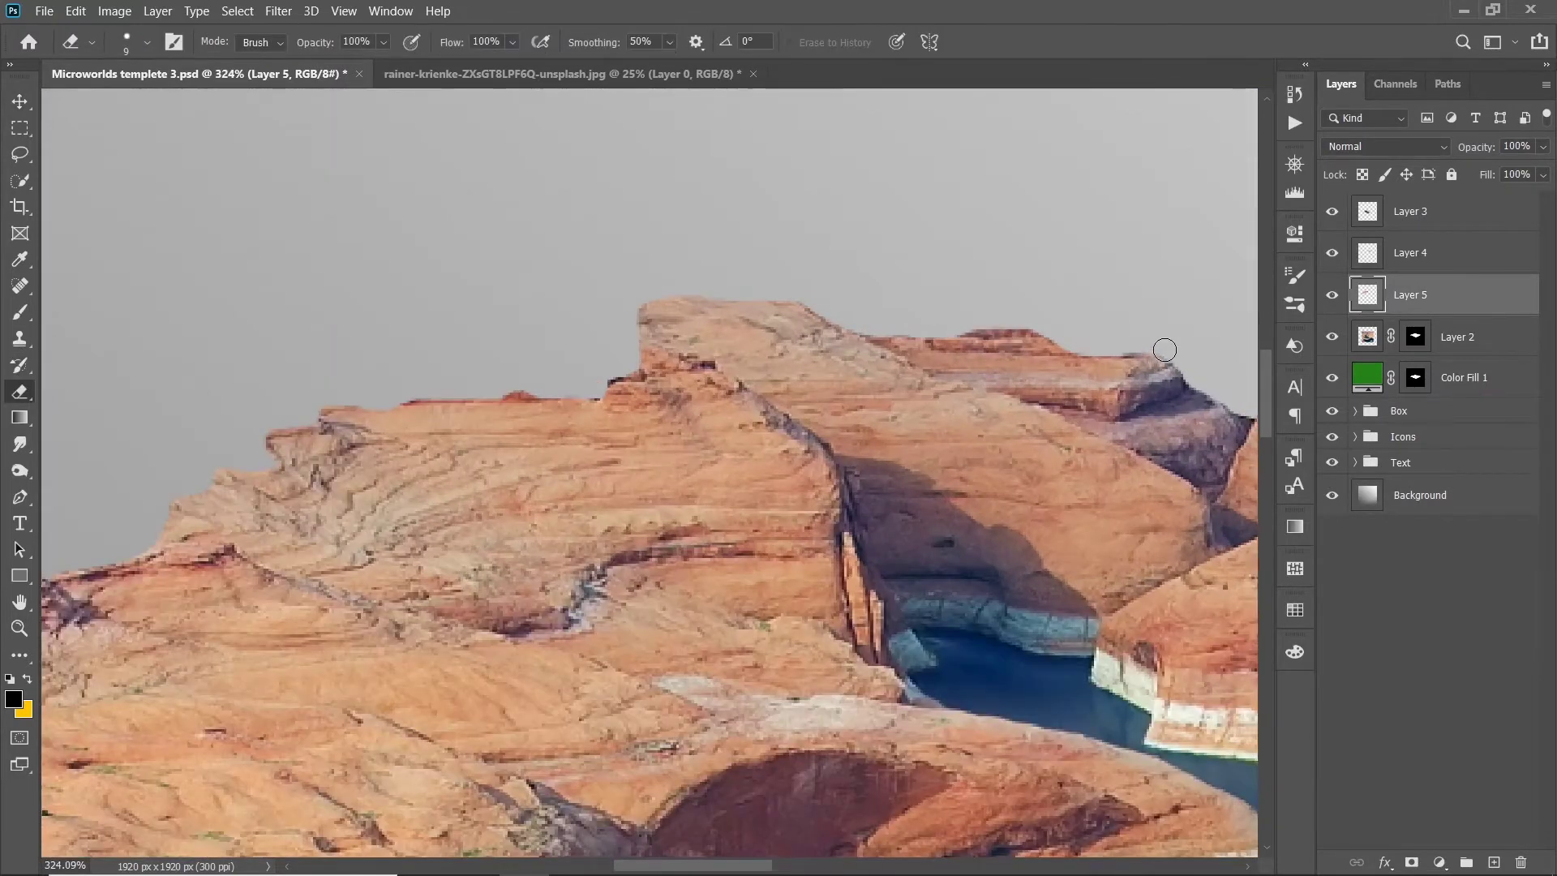
mouse_move(962, 330)
left_mouse_down()
mouse_move(860, 333)
mouse_move(763, 308)
mouse_move(624, 323)
mouse_move(375, 407)
mouse_move(266, 462)
left_mouse_up()
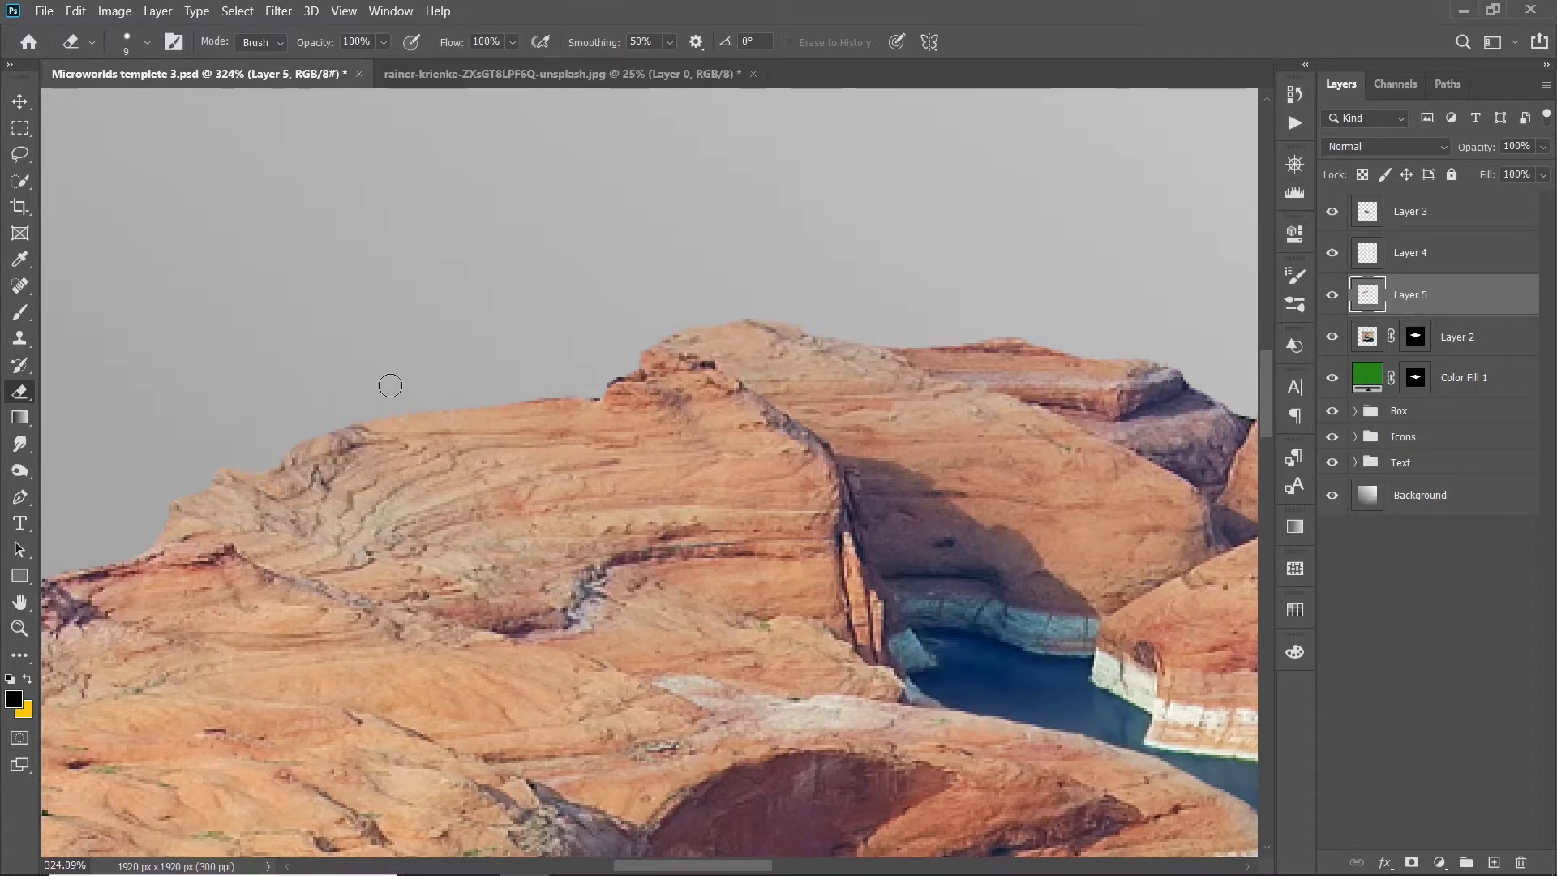
scroll(390, 385, "down", 3)
scroll(574, 285, "up", 3)
scroll(421, 364, "down", 3)
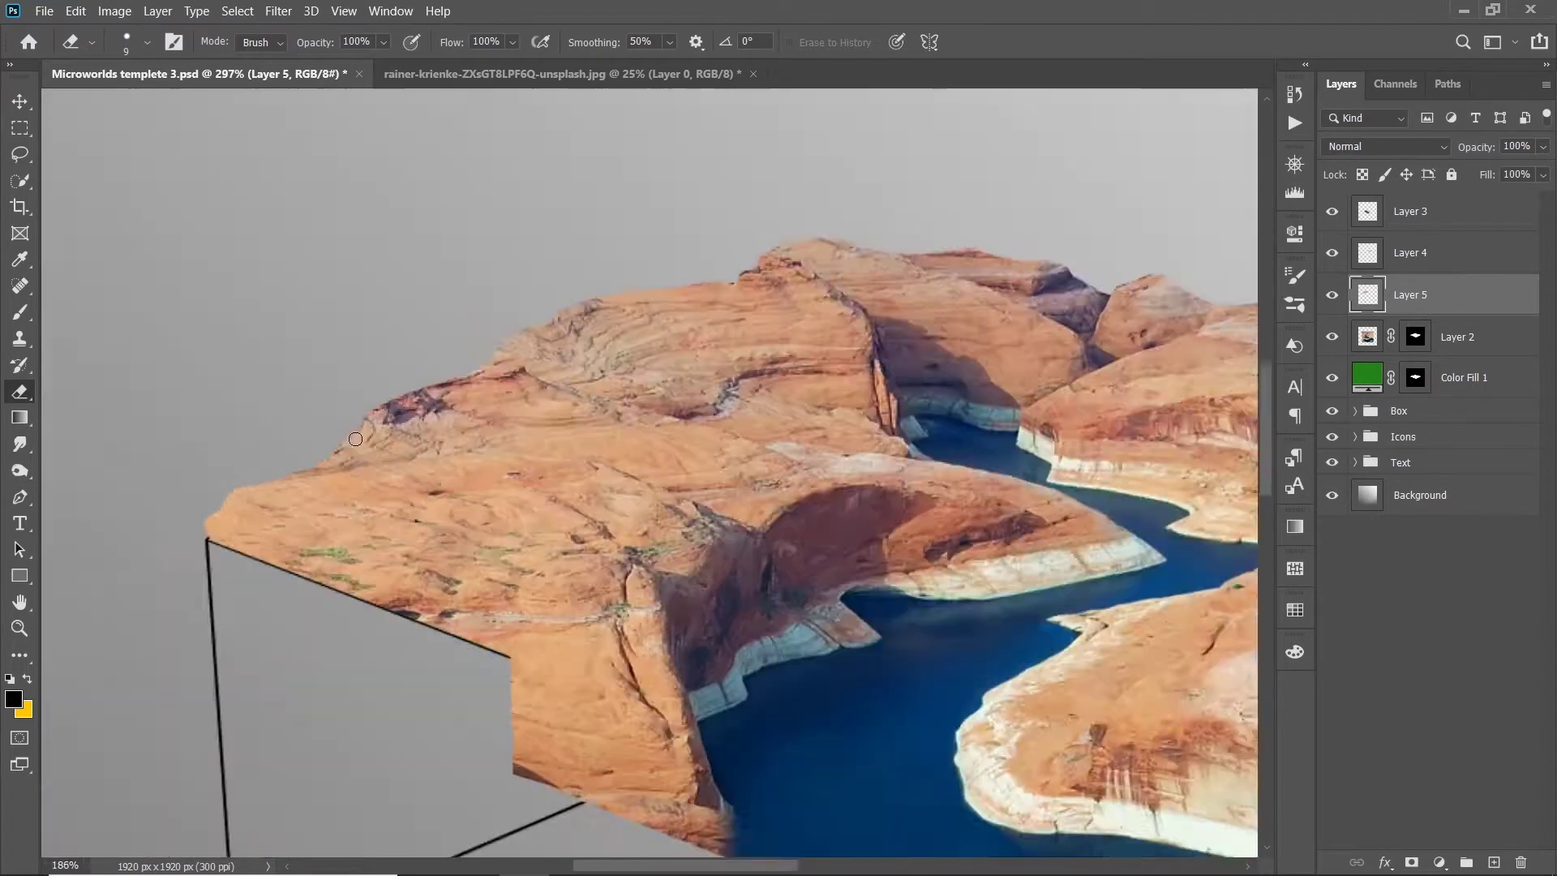
scroll(514, 393, "down", 3)
scroll(495, 398, "up", 4)
scroll(481, 369, "up", 2)
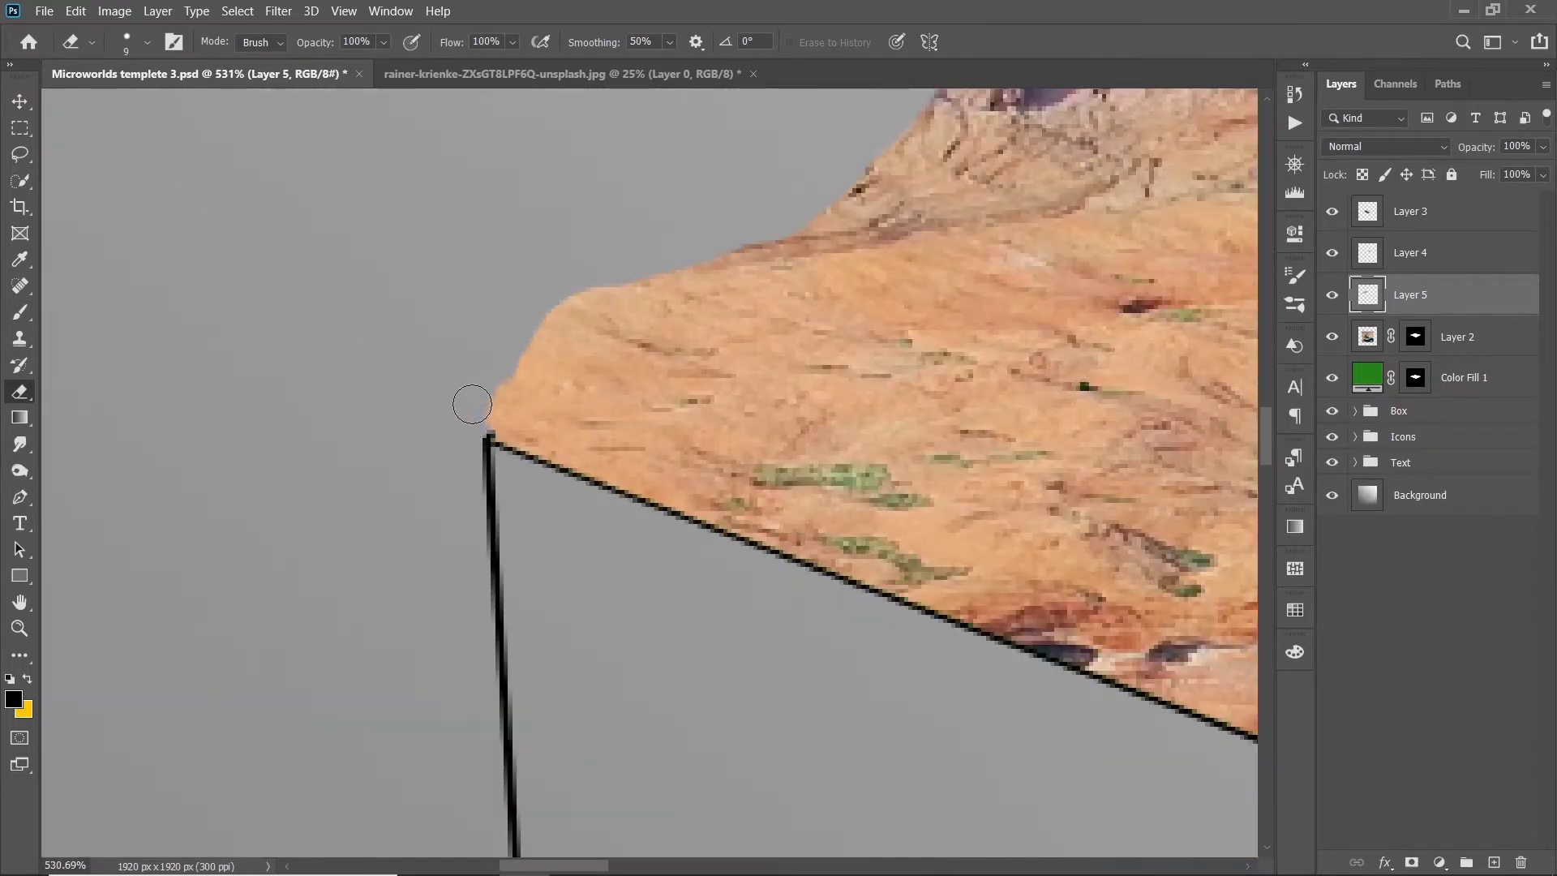
scroll(520, 318, "down", 3)
scroll(288, 574, "up", 2)
scroll(546, 445, "down", 2)
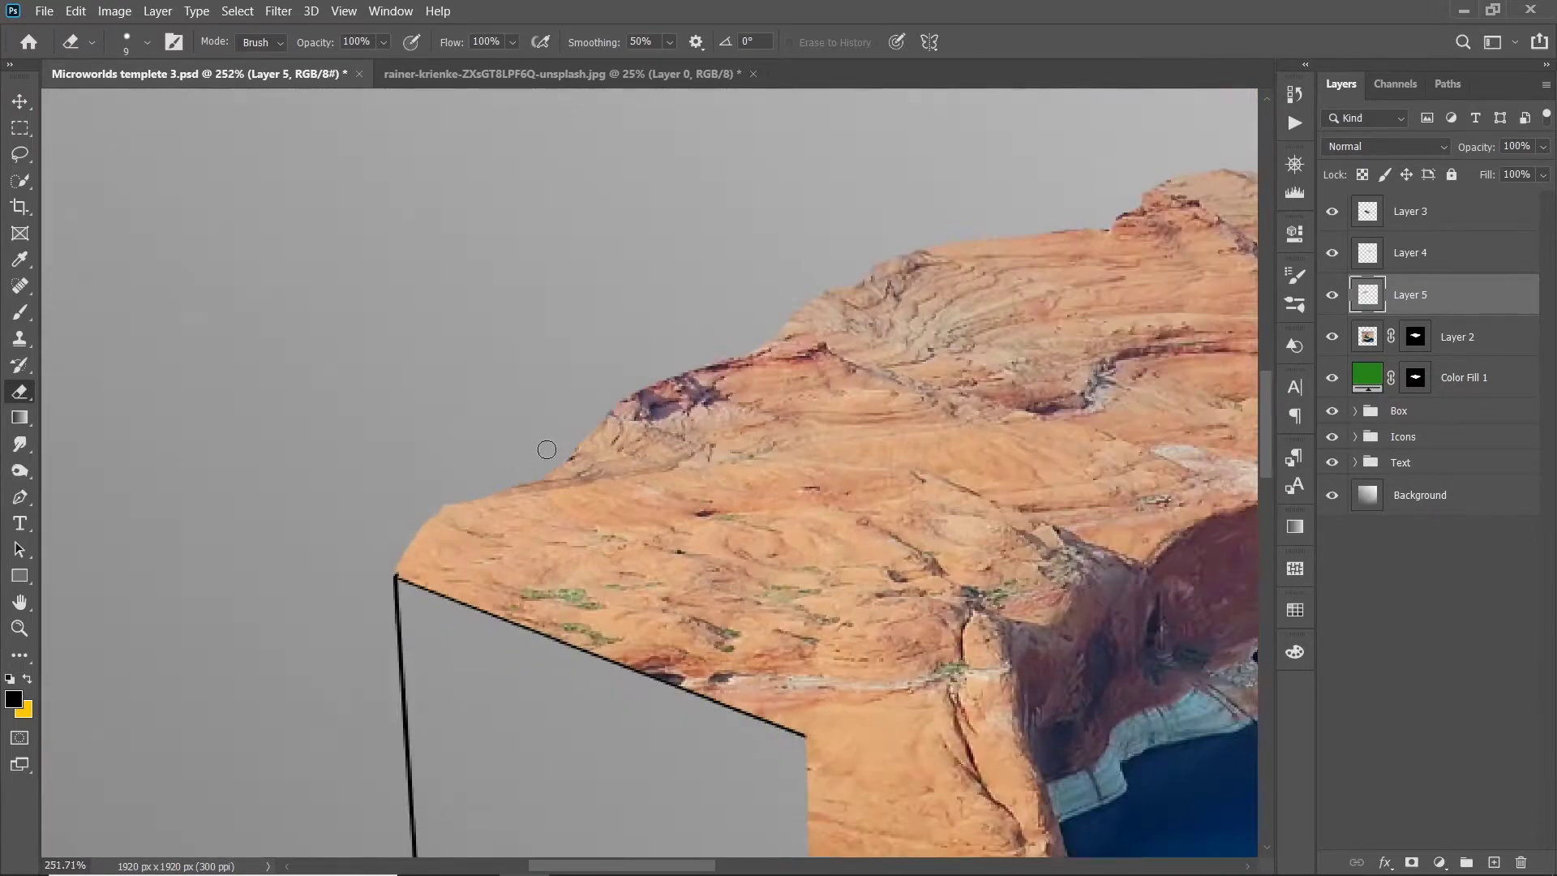
scroll(546, 393, "up", 2)
scroll(575, 398, "up", 1)
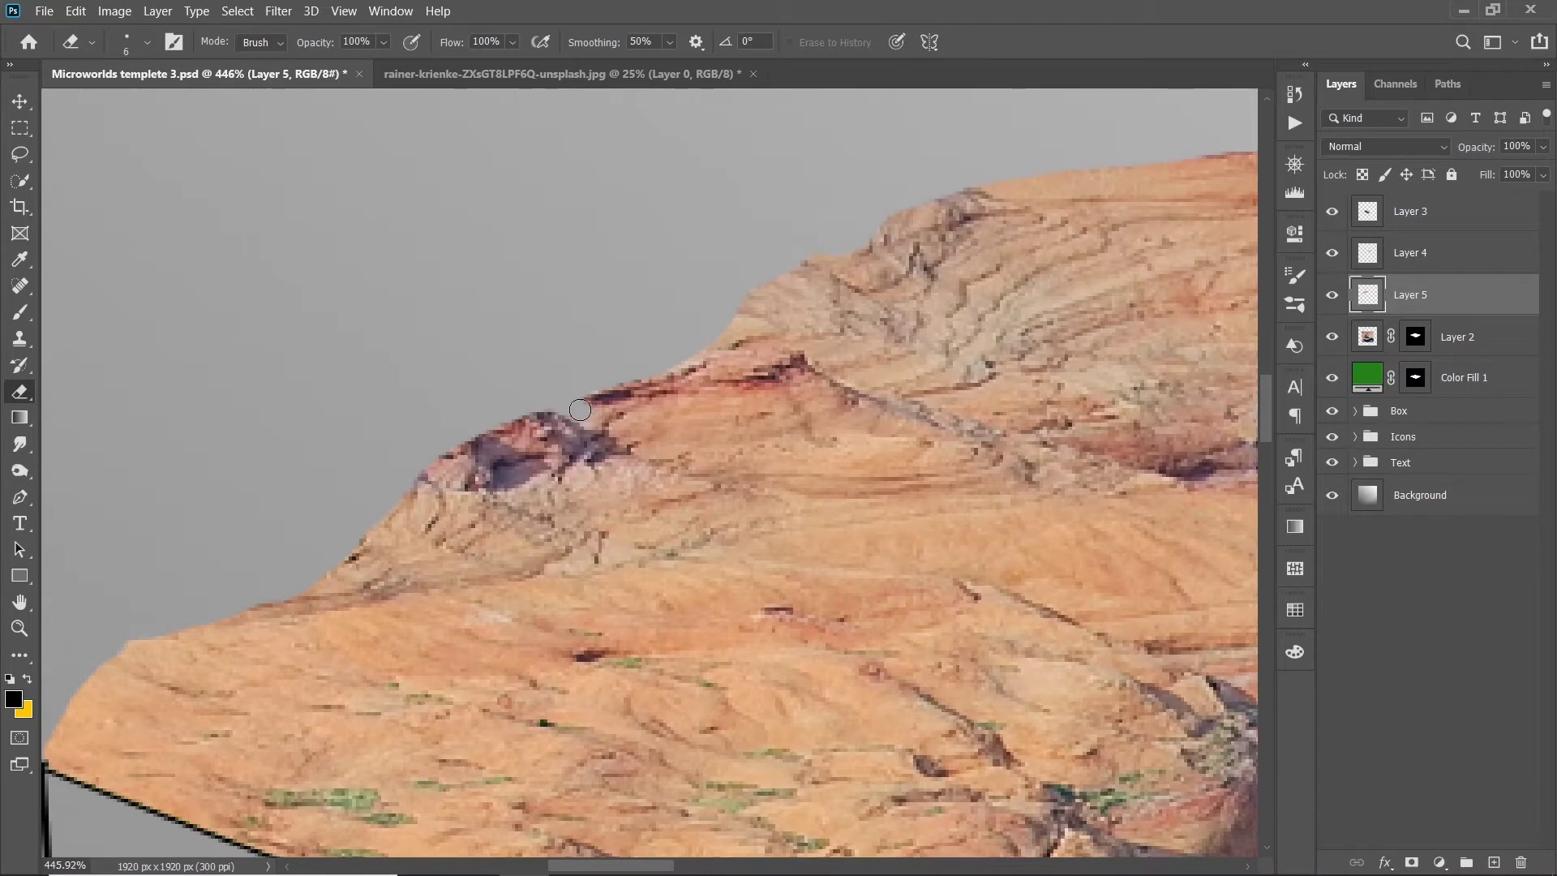
scroll(630, 380, "down", 3)
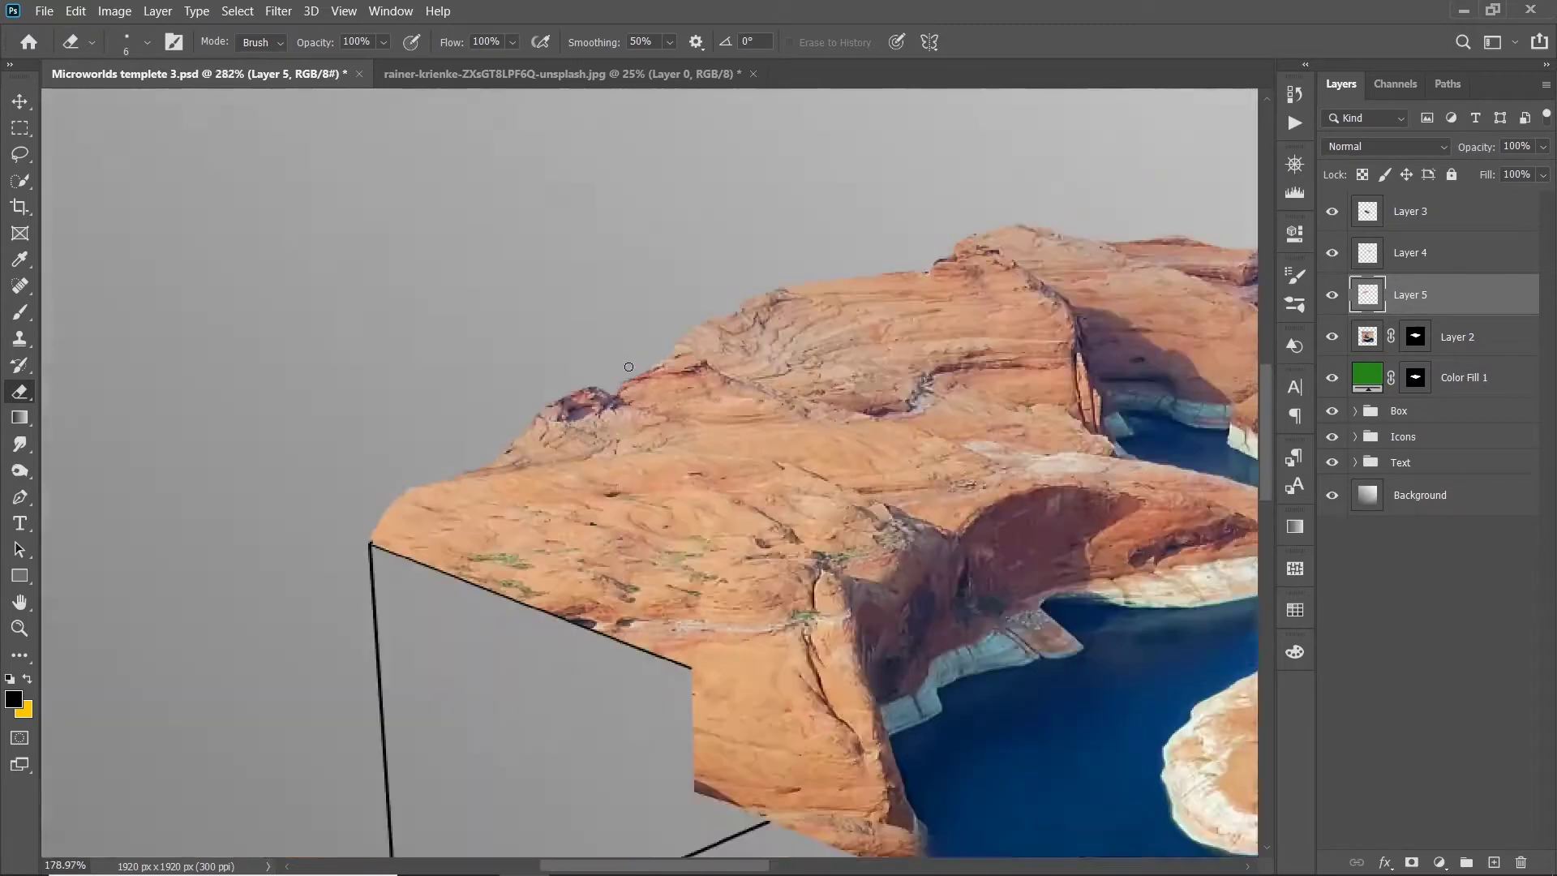
scroll(637, 374, "up", 3)
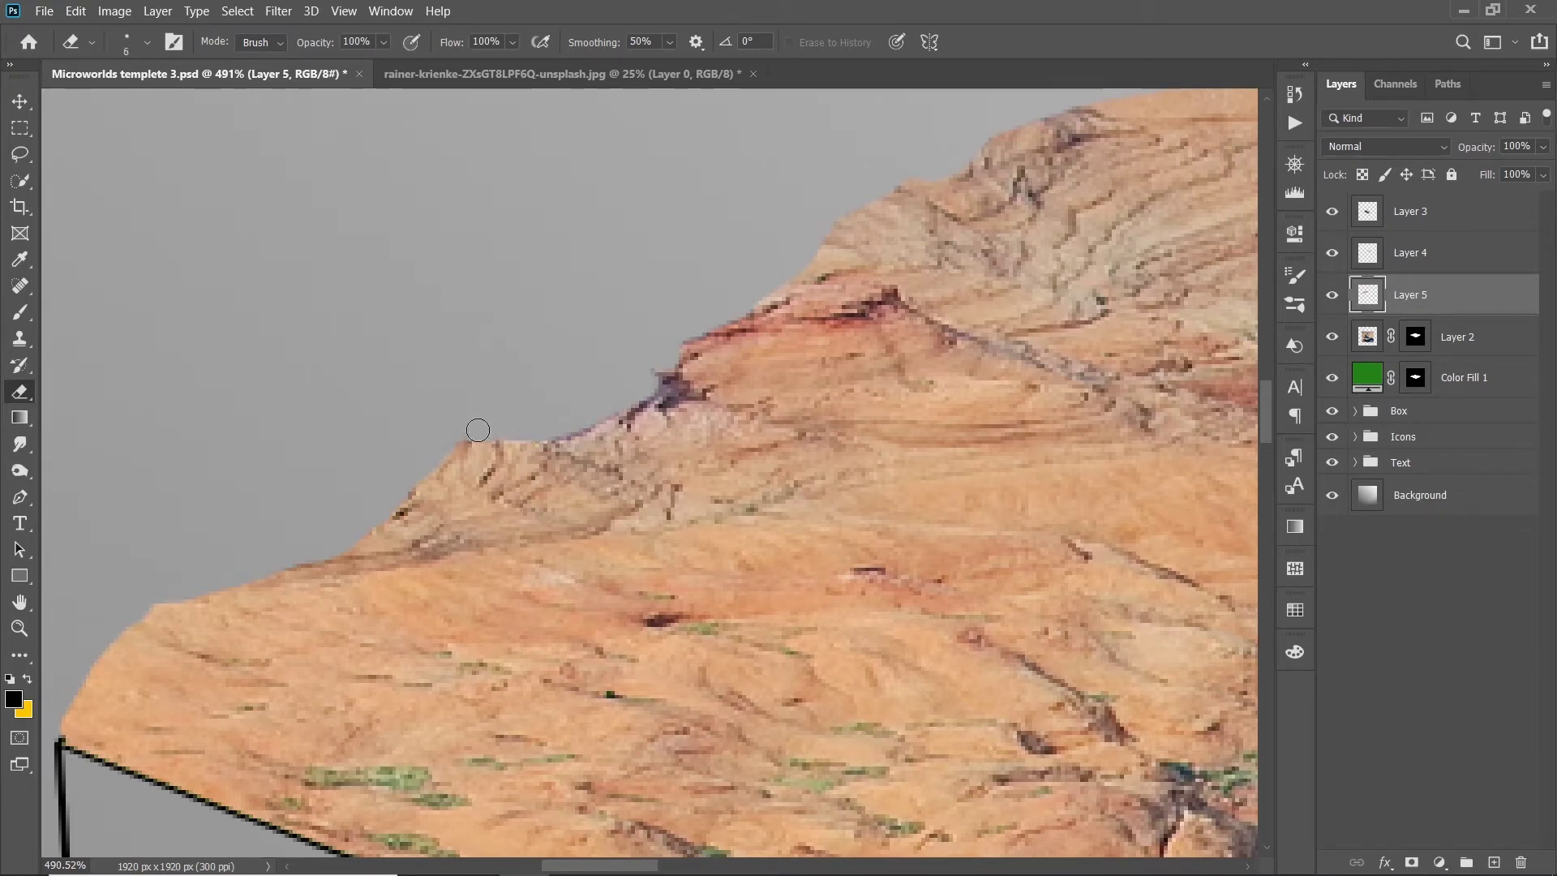
scroll(477, 430, "down", 3)
scroll(445, 386, "up", 3)
scroll(553, 432, "up", 1)
Step: Shrink the eraser and zoom in closer on the ragged ridge pixels
key("bracketleft")
key("bracketleft")
key("bracketleft")
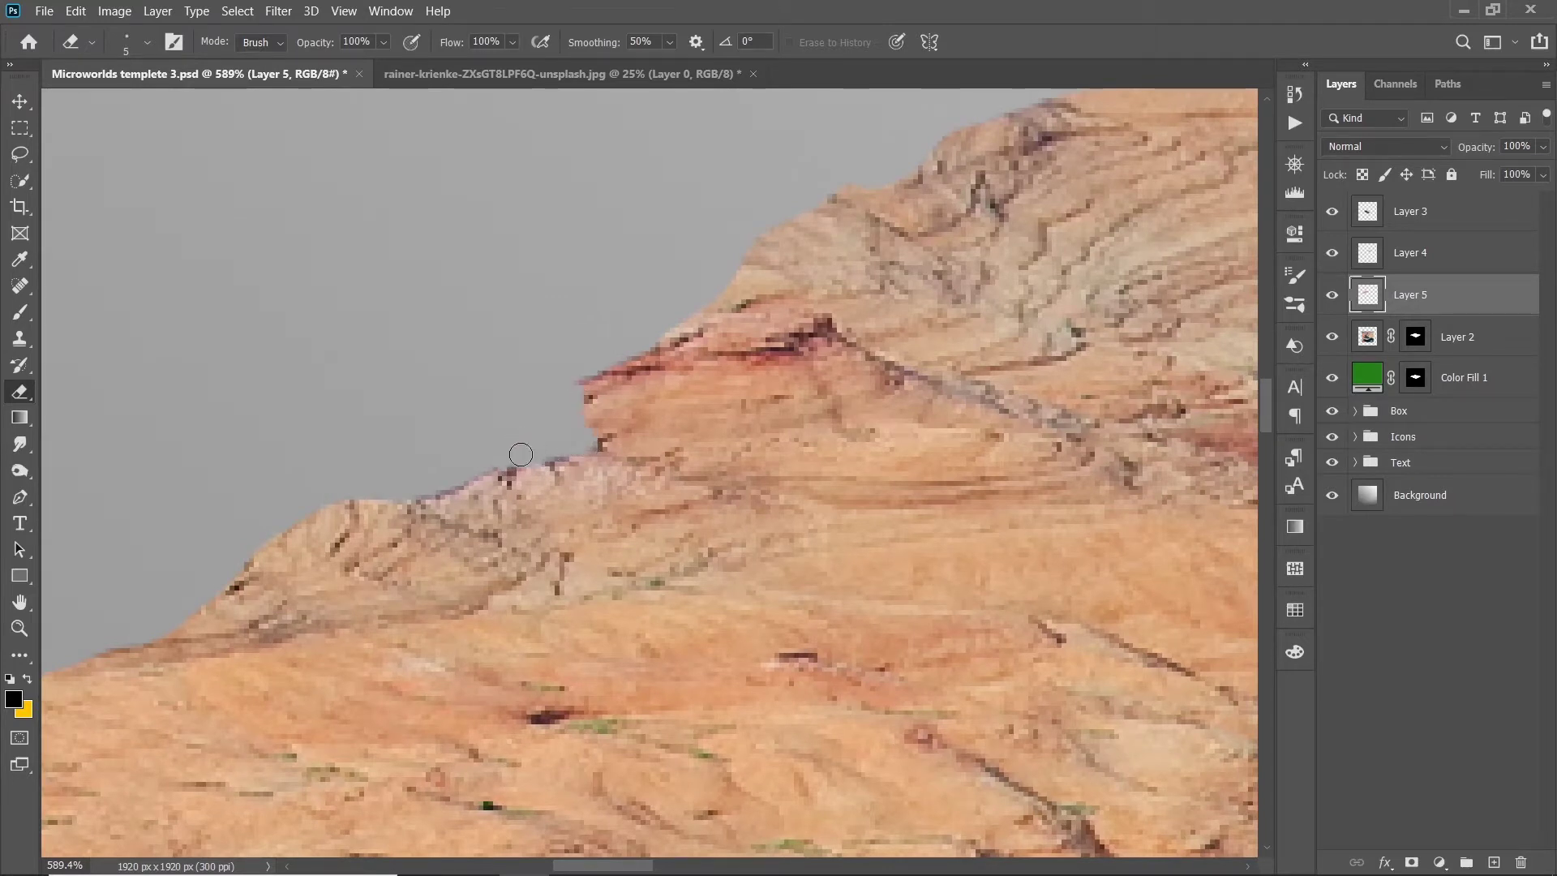
scroll(569, 427, "down", 5)
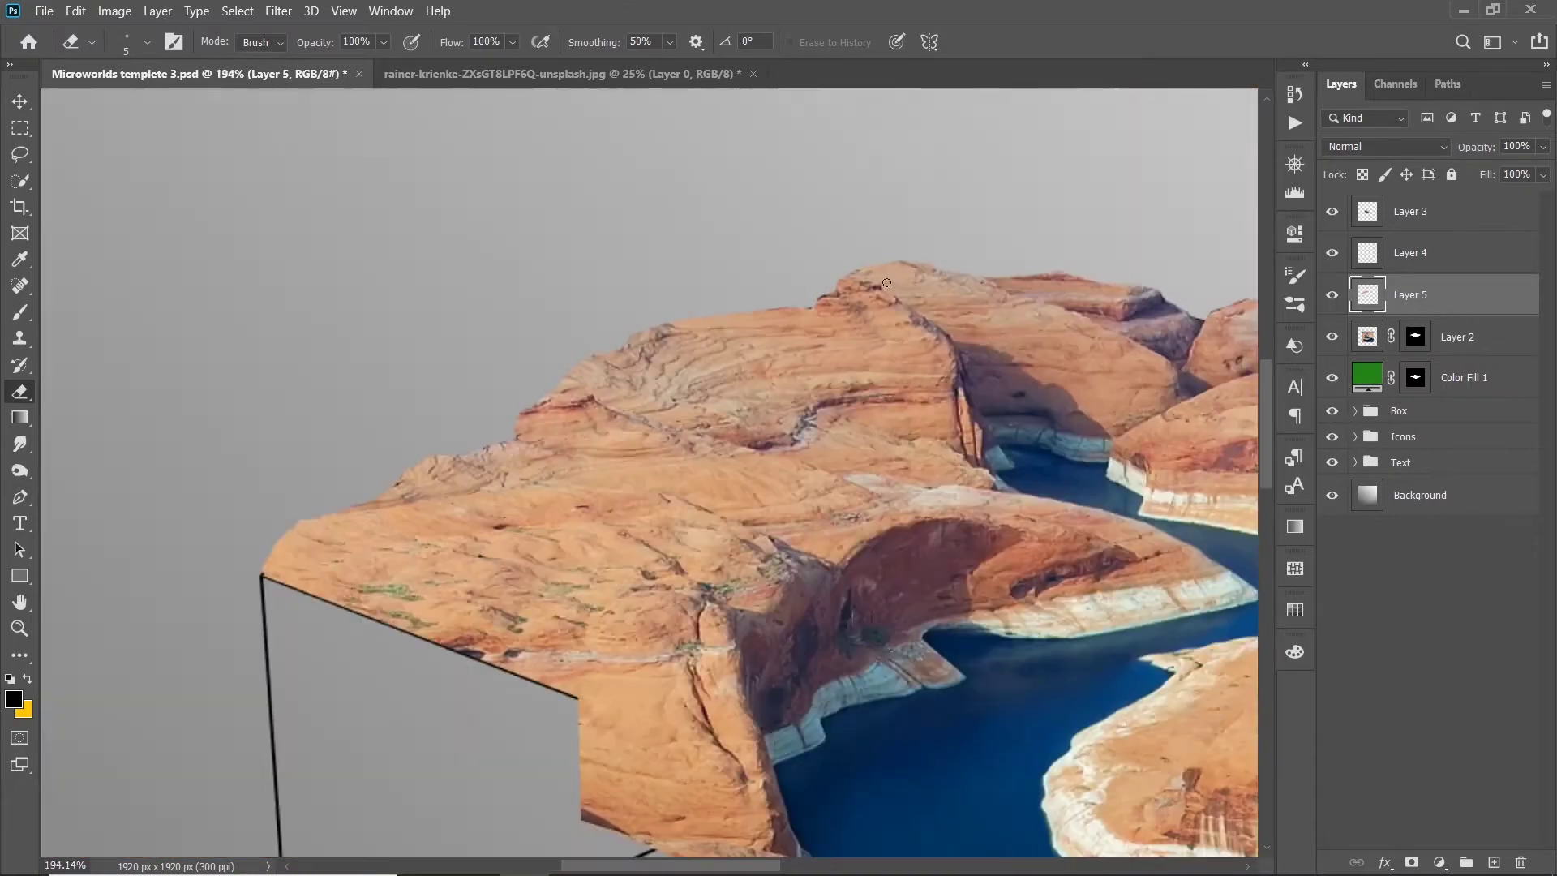
scroll(649, 425, "up", 2)
scroll(798, 424, "down", 5)
scroll(797, 424, "up", 3)
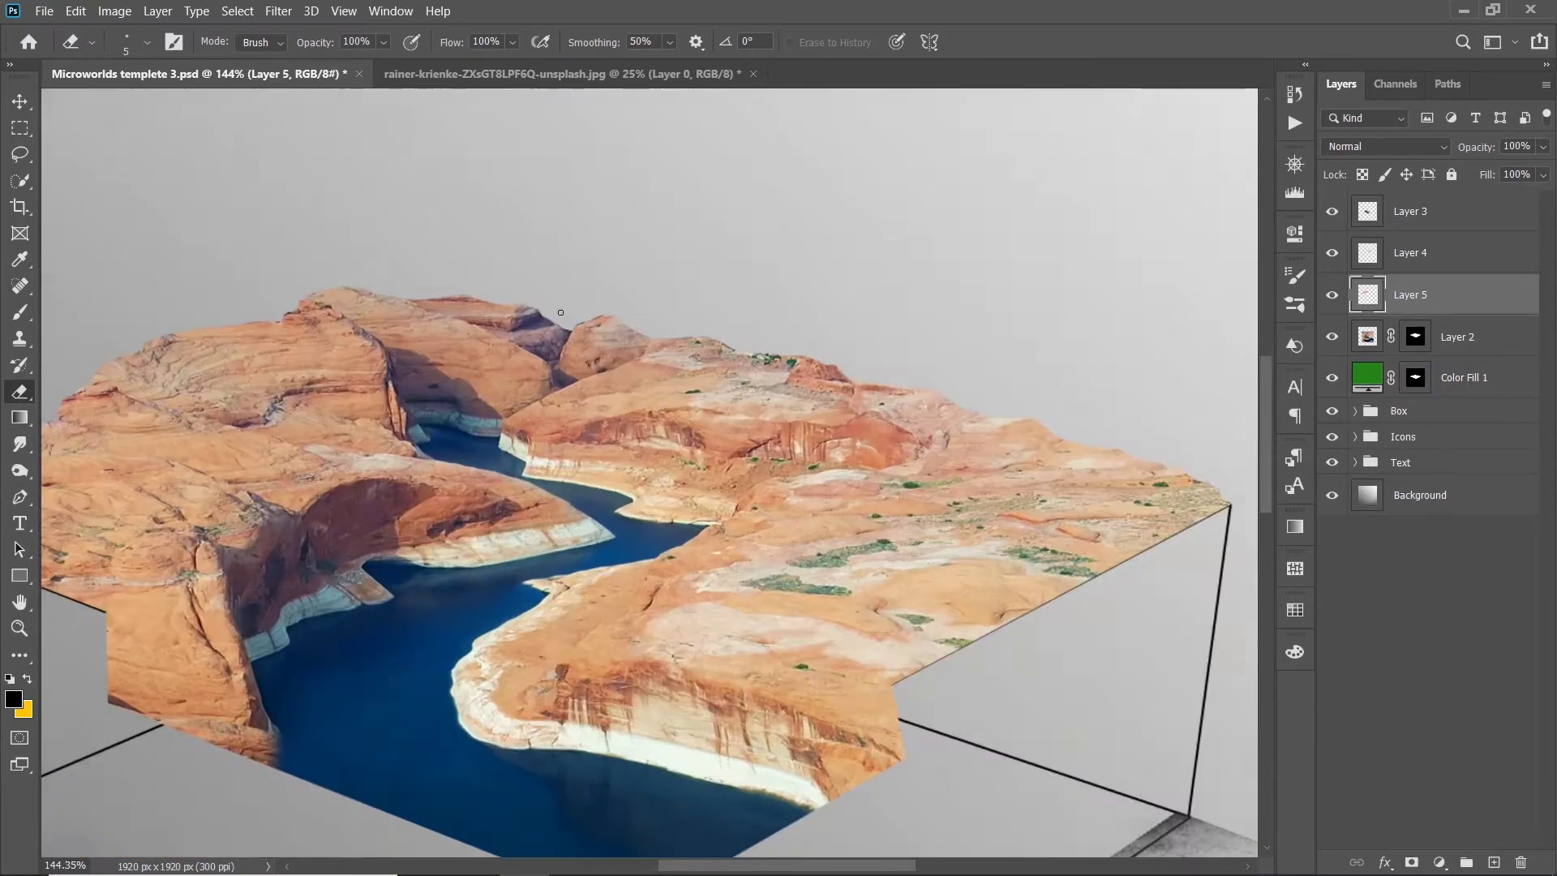
scroll(649, 389, "up", 3)
scroll(568, 349, "up", 2)
scroll(590, 370, "up", 1)
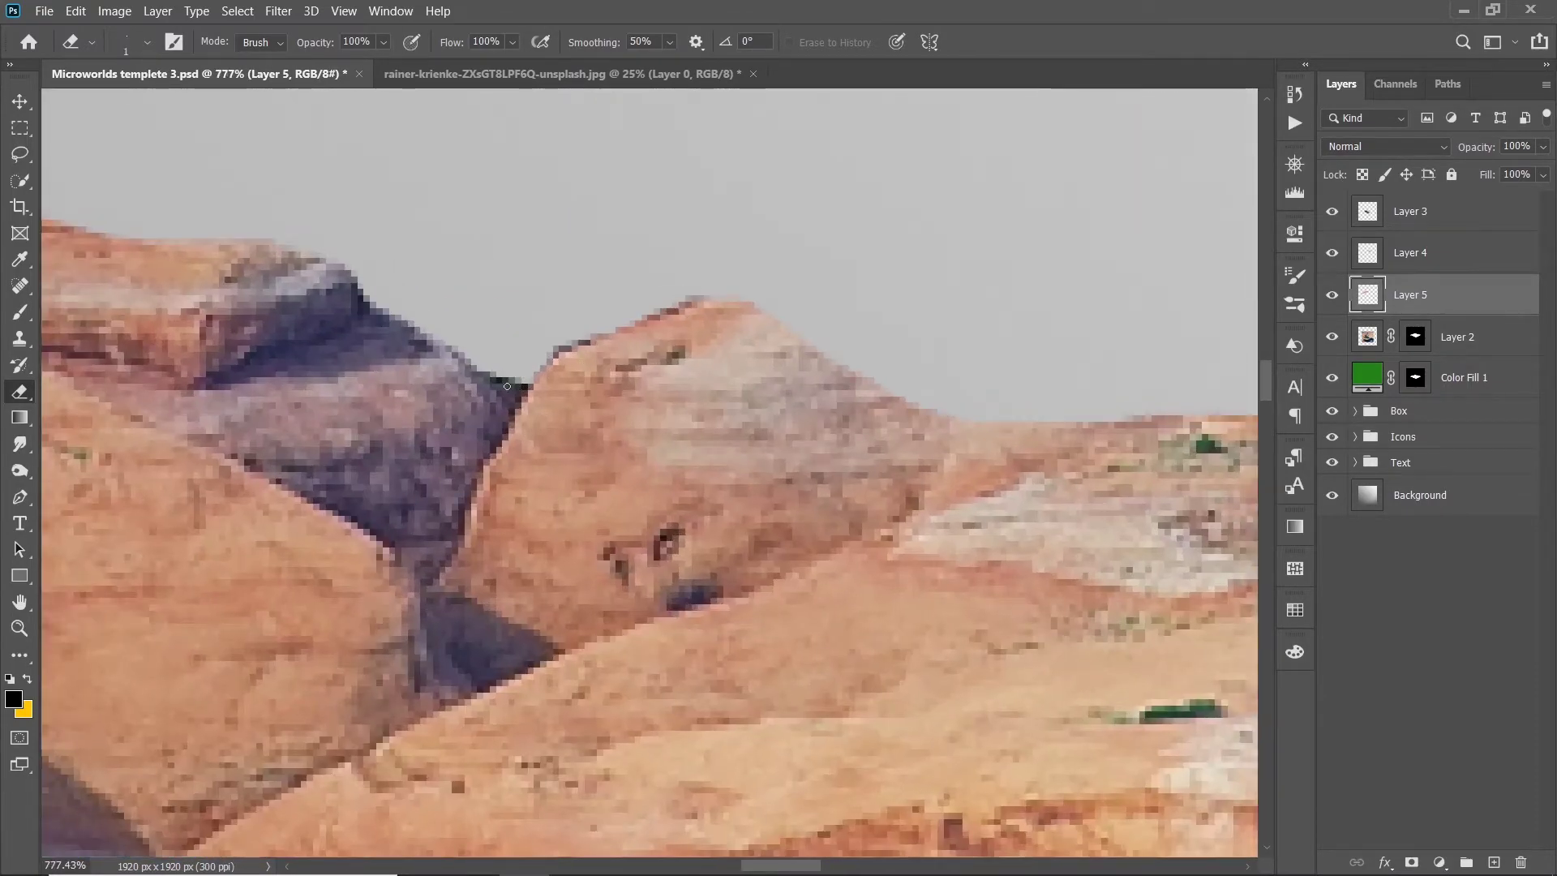
Step: Hide Layer 2 and erase the arch tip, pinnacle tip, floating fragment and protruding peak
left_click(1333, 337)
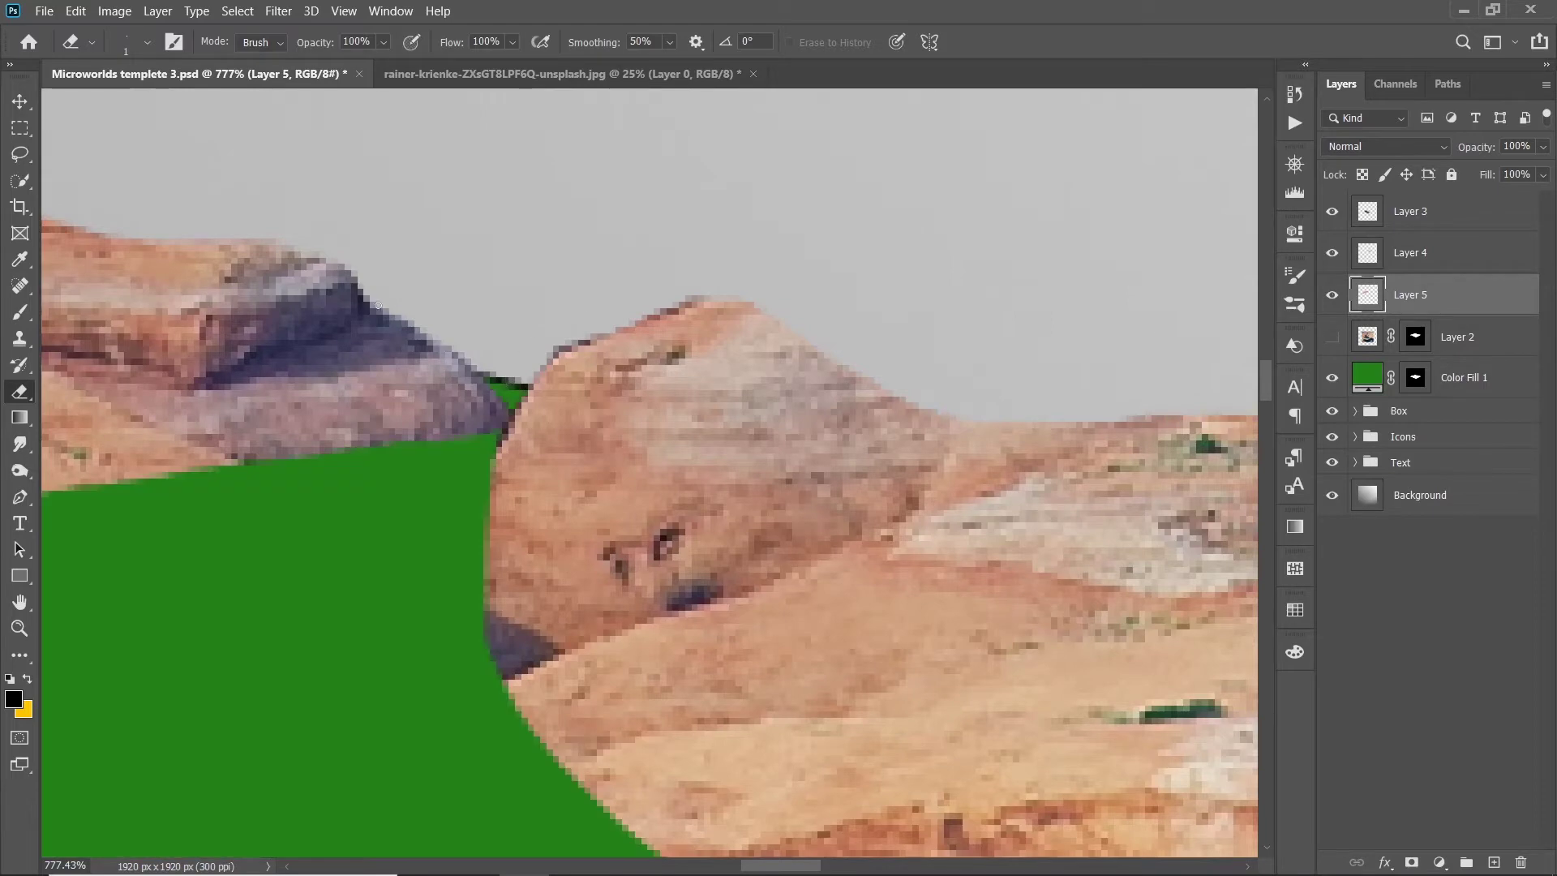
scroll(312, 249, "down", 3)
scroll(859, 321, "up", 3, "alt")
key("bracketright")
key("bracketright")
key("bracketright")
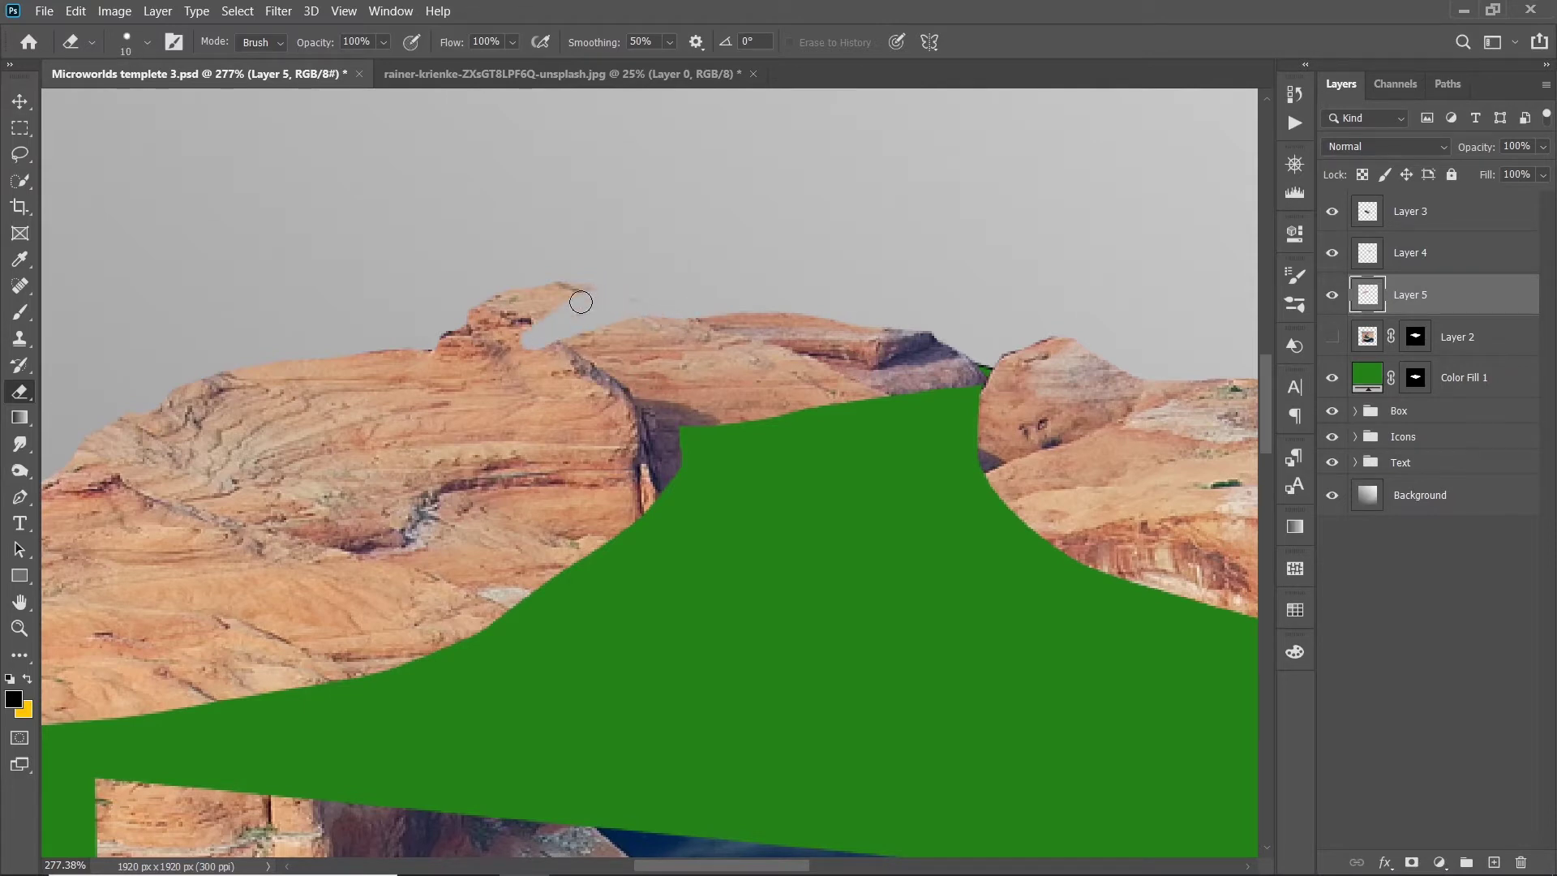
left_click_drag(581, 301, 469, 372)
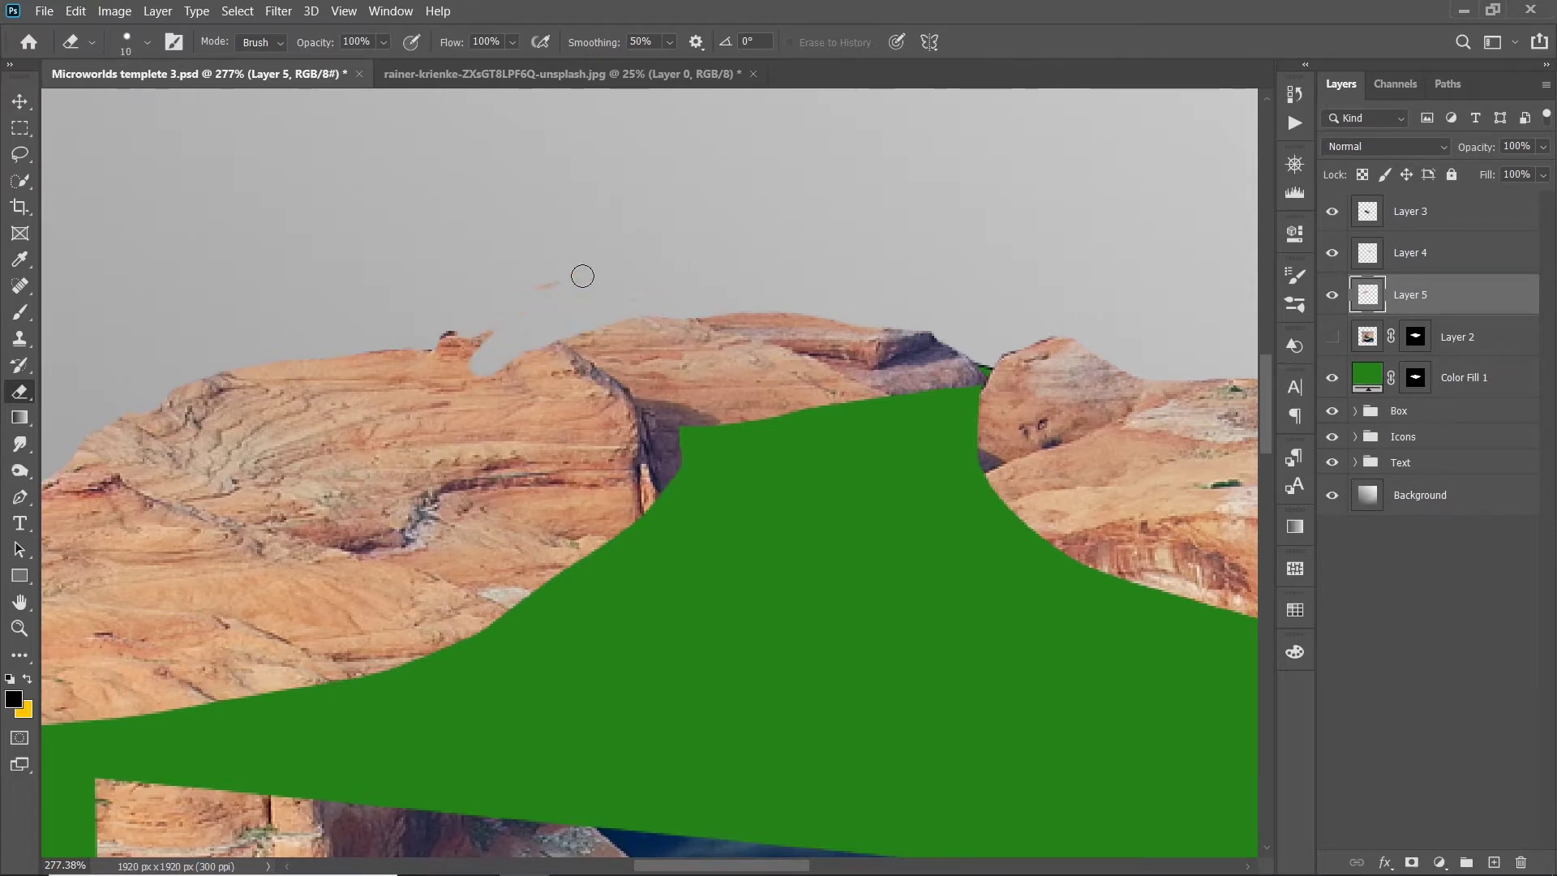
left_click_drag(490, 336, 470, 345)
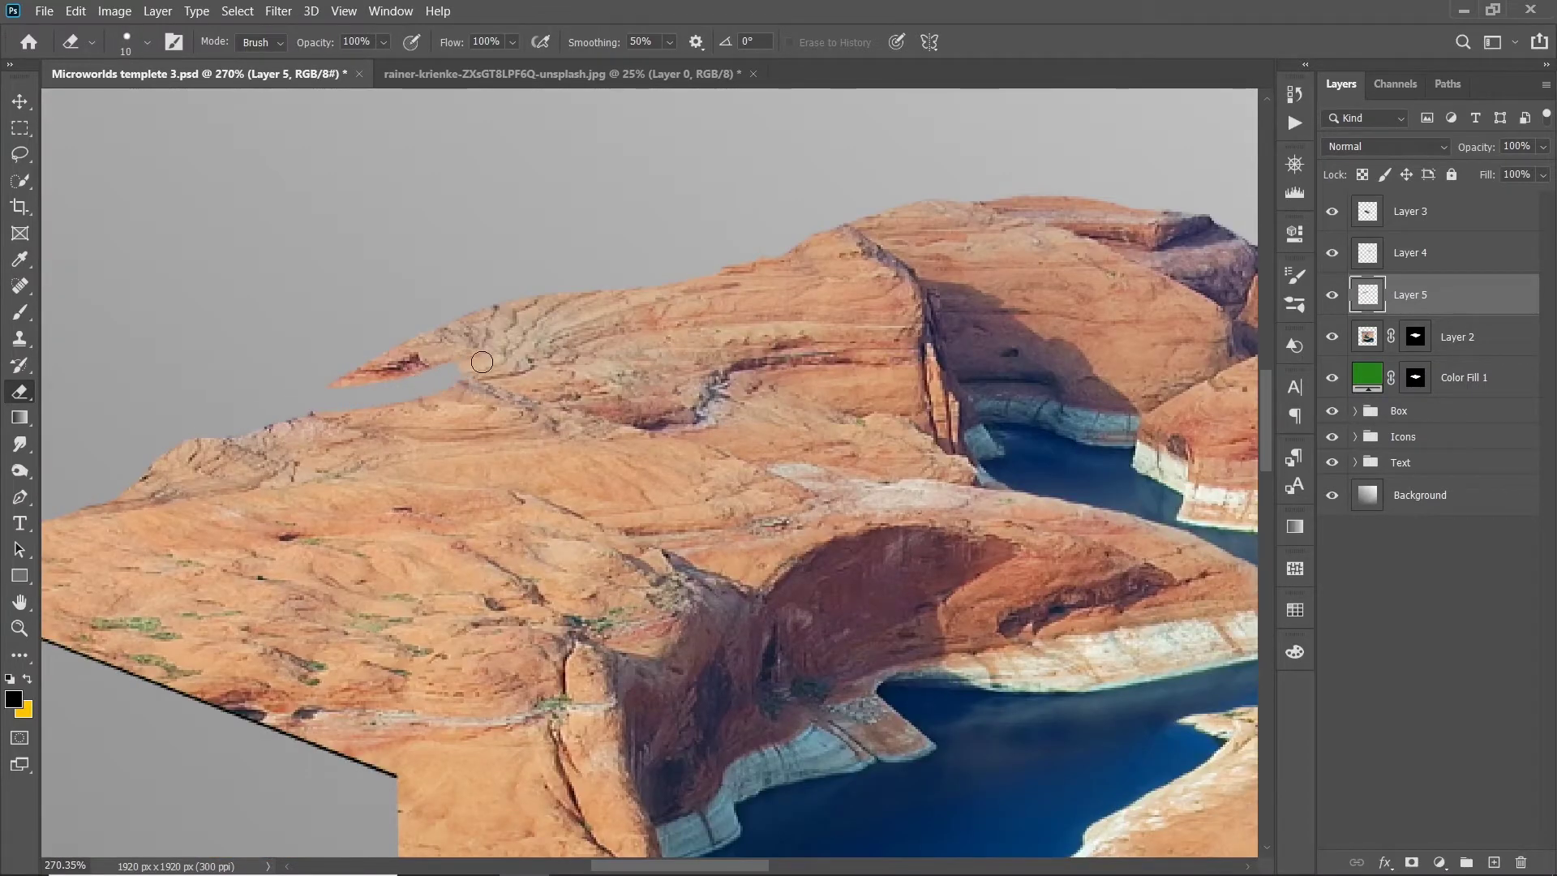
left_click_drag(343, 394, 503, 285)
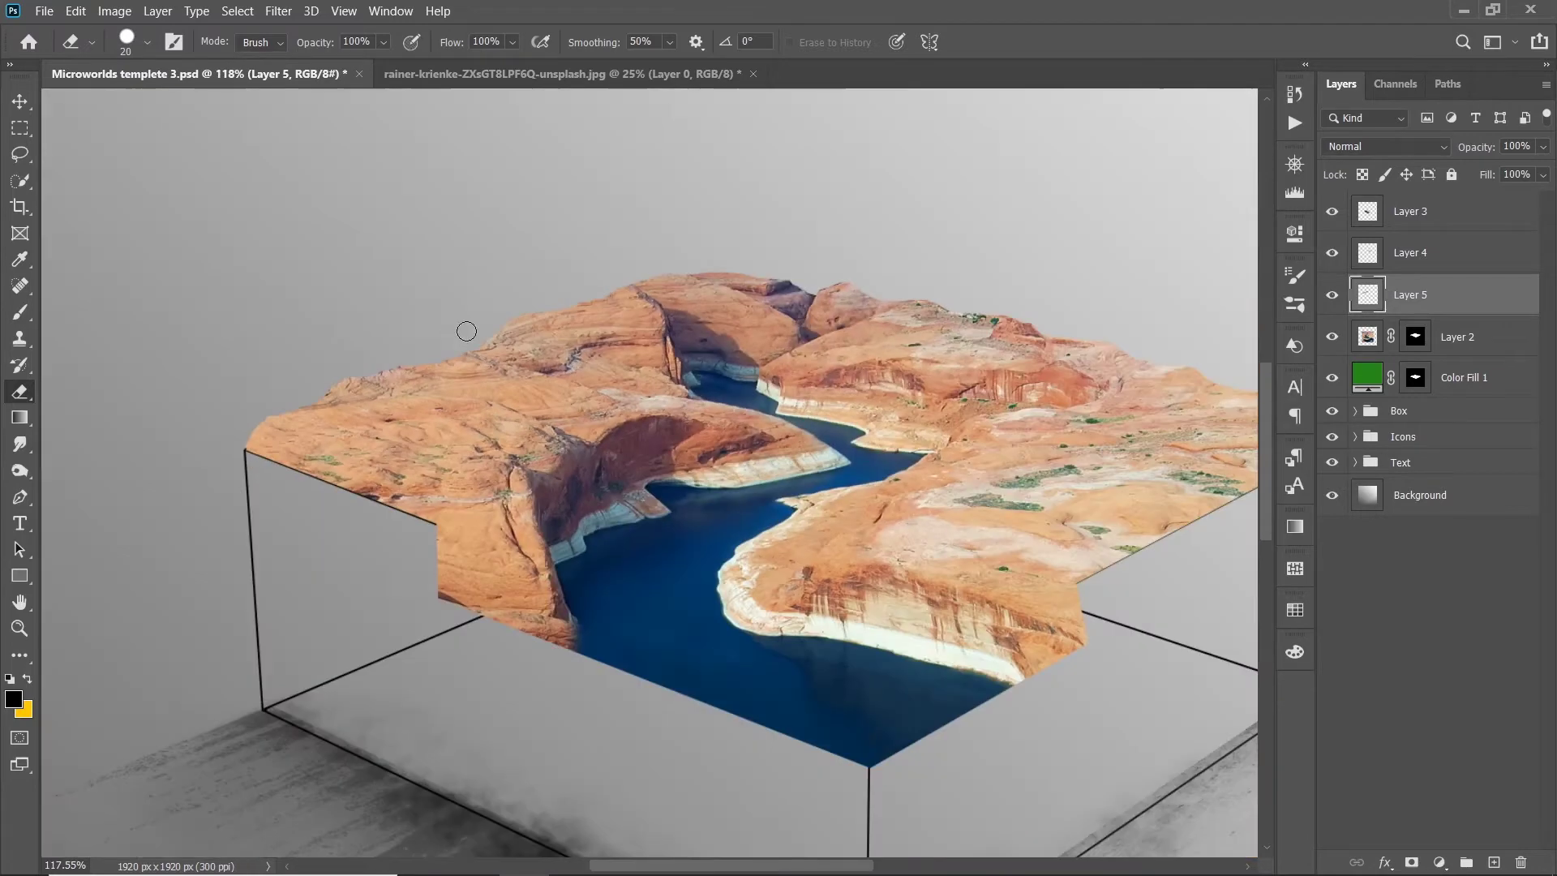
key("bracketleft")
key("bracketleft")
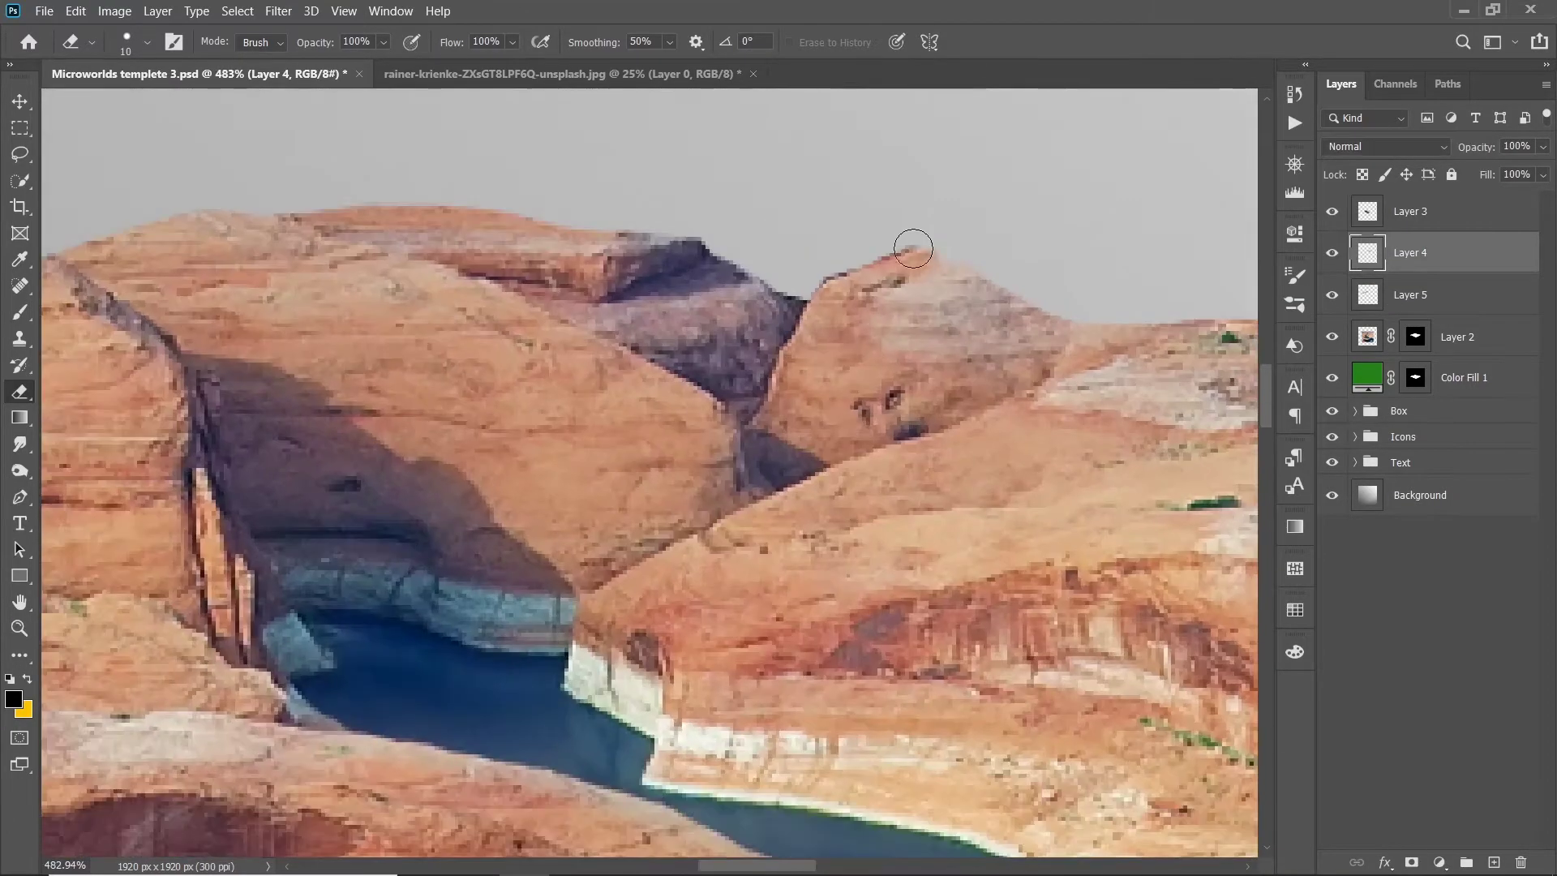
left_click_drag(913, 248, 853, 257)
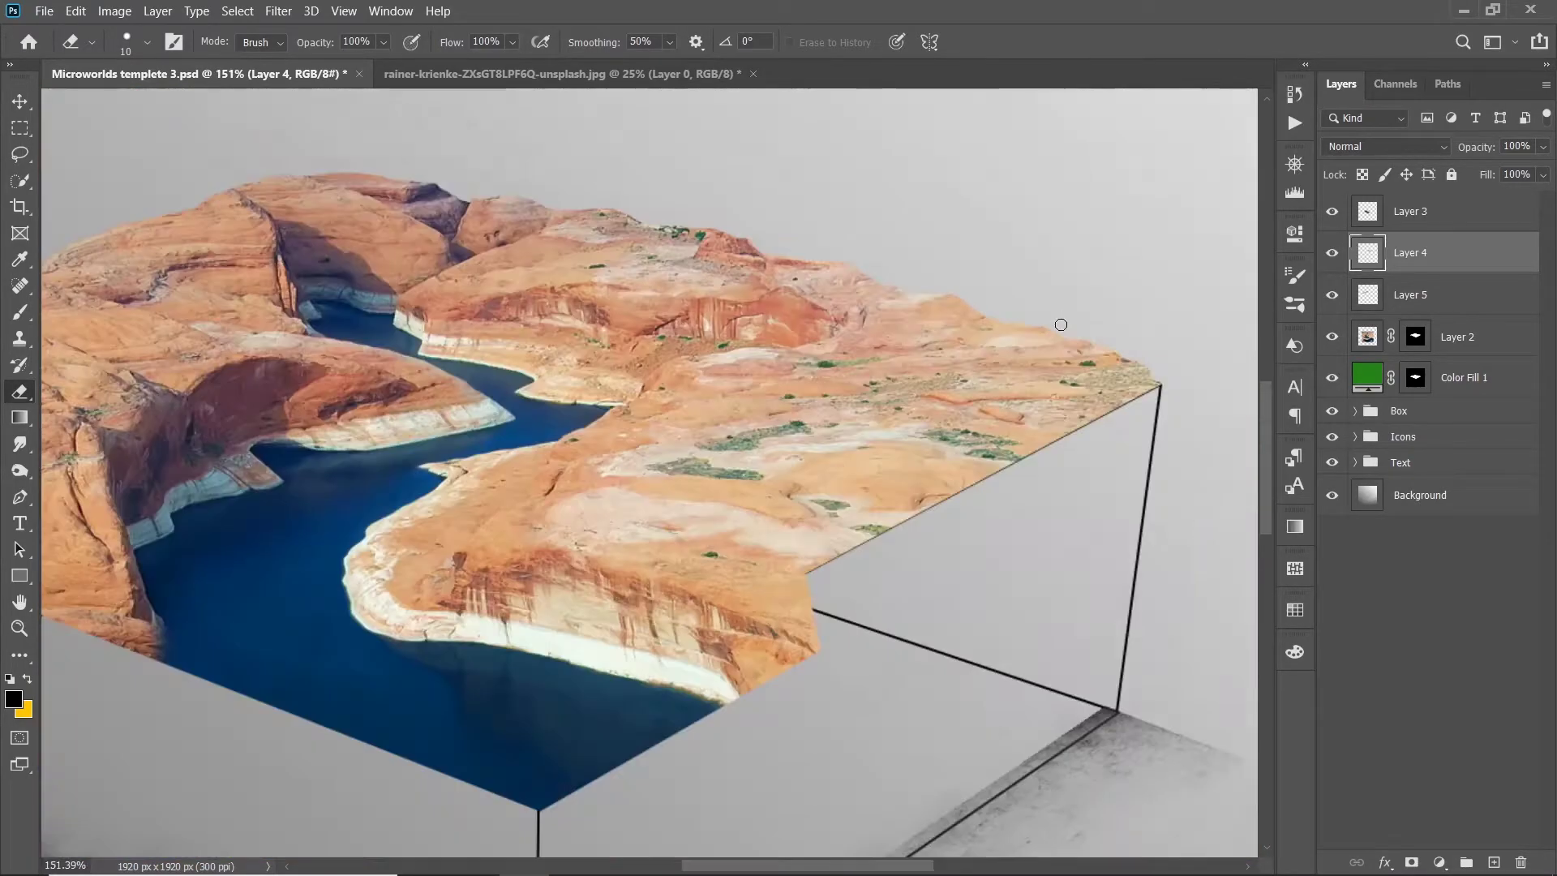
Step: Group Layers 2 through 5 into Group 1
key("v")
left_click(274, 42)
left_click(1463, 228)
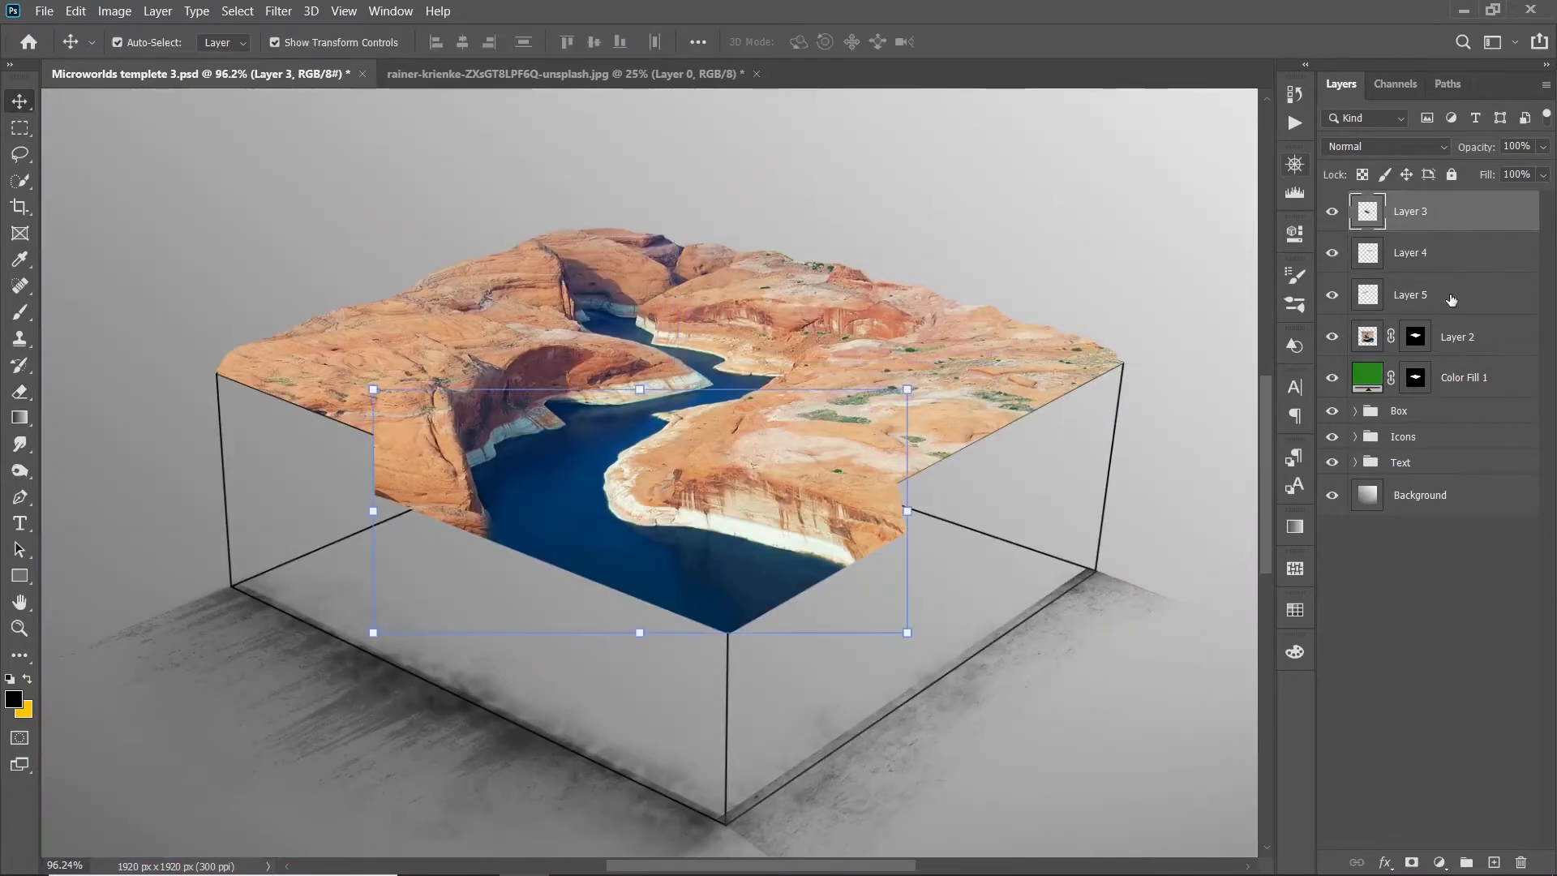
left_click(1332, 337)
left_click(1458, 337)
left_click(1427, 211, "shift")
right_click(1474, 211)
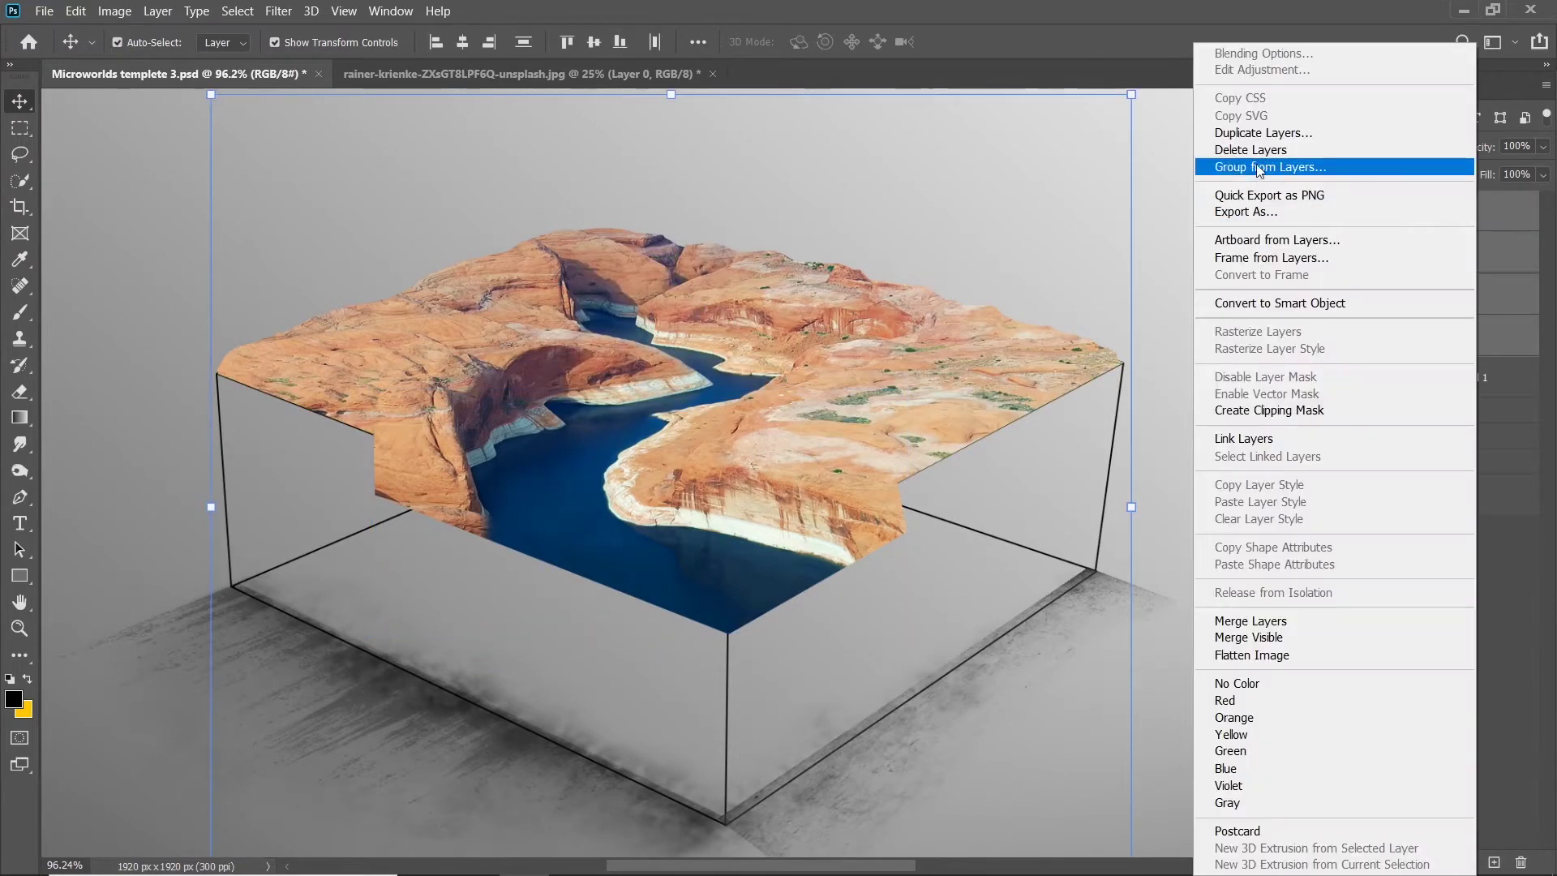
left_click(1259, 167)
left_click(947, 254)
Step: Select the Color Fill 1 layer and start opening image files from disk
left_click(1356, 254)
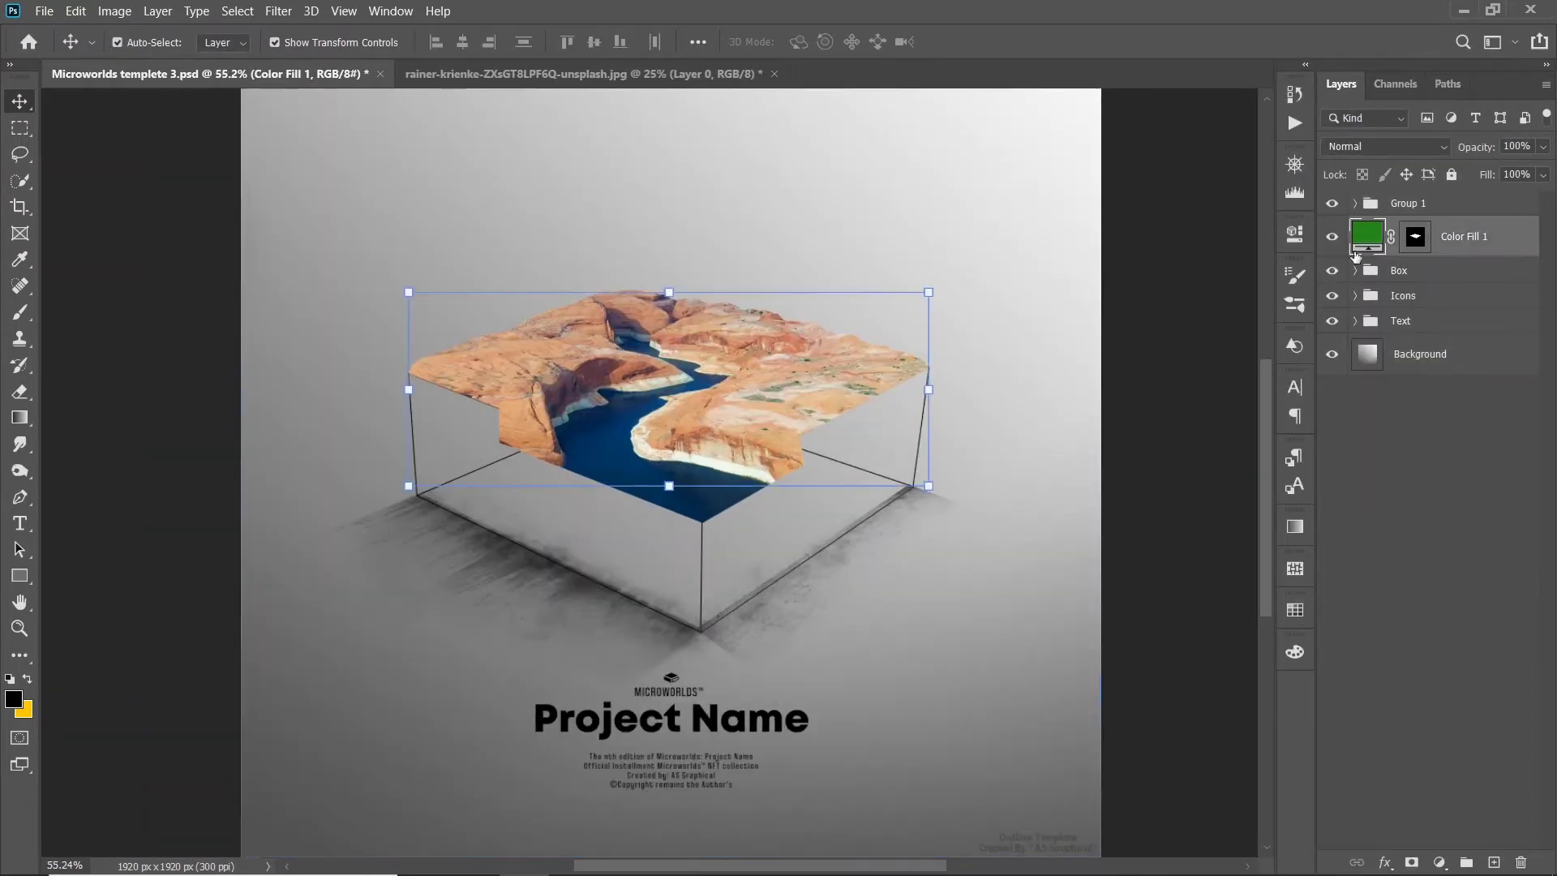
left_click(44, 10)
left_click(56, 49)
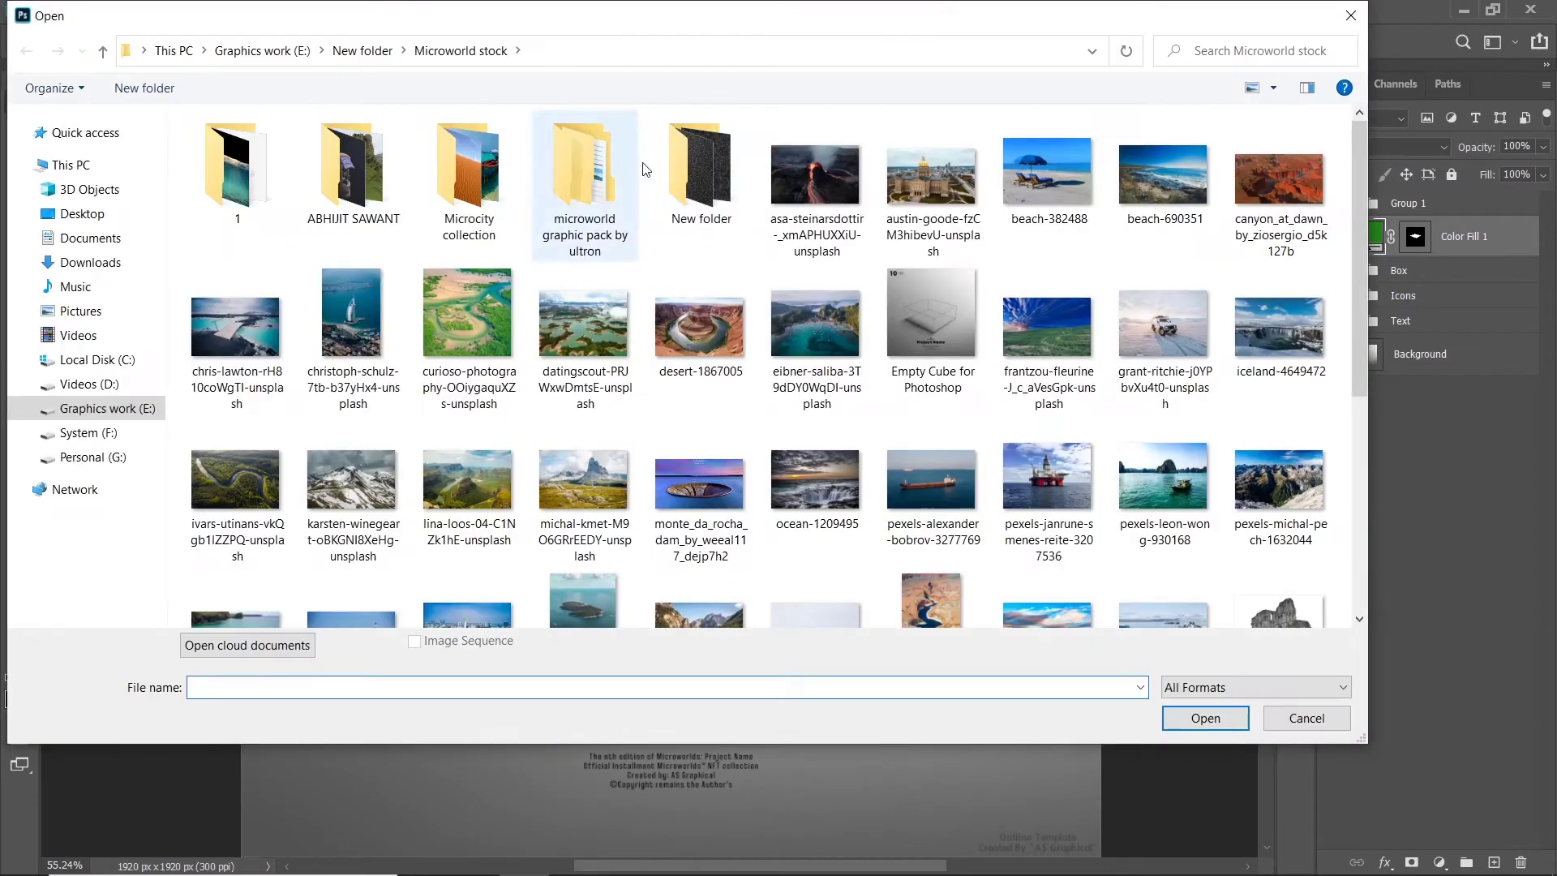
Step: Go into the New folder of texture images in the Open dialog
scroll(708, 188, "up", 5)
double_click(708, 188)
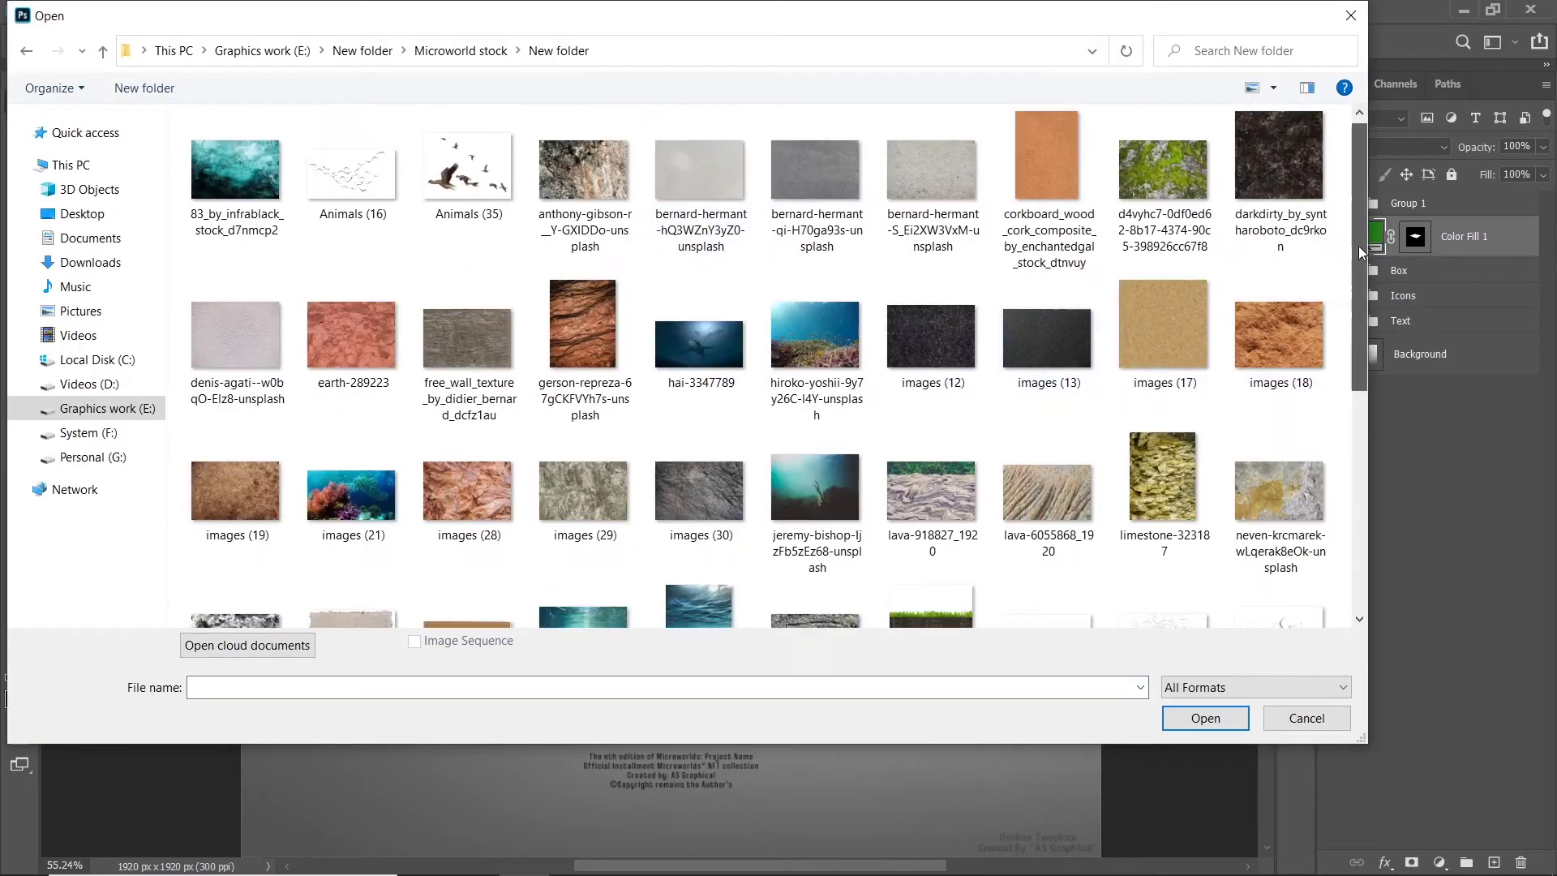
left_click_drag(1359, 246, 1360, 251)
scroll(1346, 313, "down", 9)
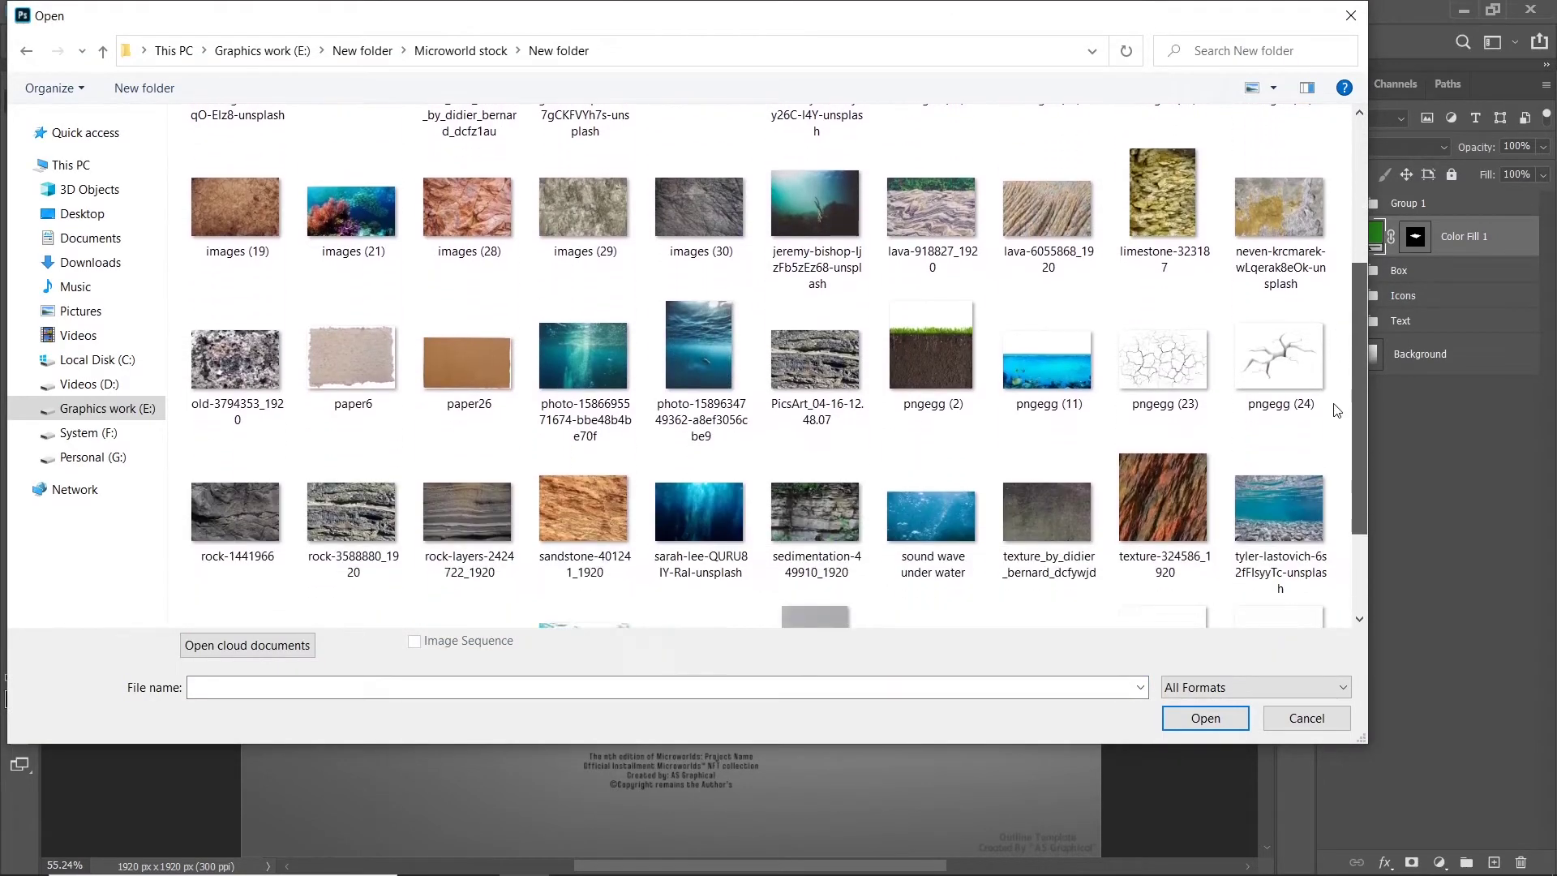
scroll(1320, 523, "up", 9)
scroll(583, 369, "down", 9)
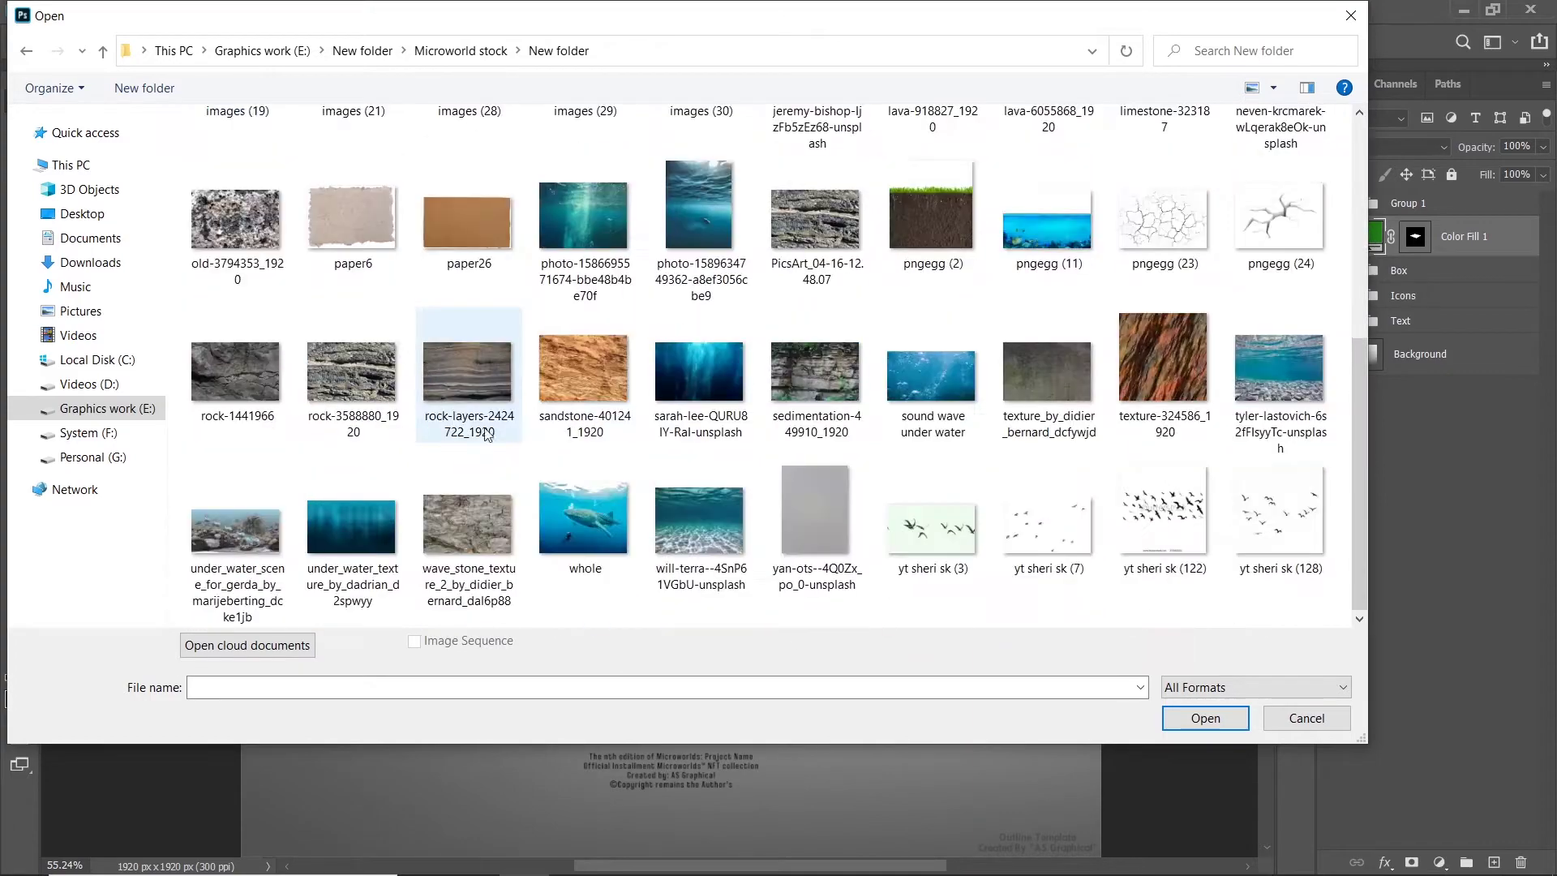
Step: Open the images (28) rock texture and the corkboard texture together
left_click(583, 369)
scroll(811, 366, "up", 9)
scroll(811, 366, "down", 5)
scroll(1053, 361, "up", 5)
left_click(1174, 326, "ctrl")
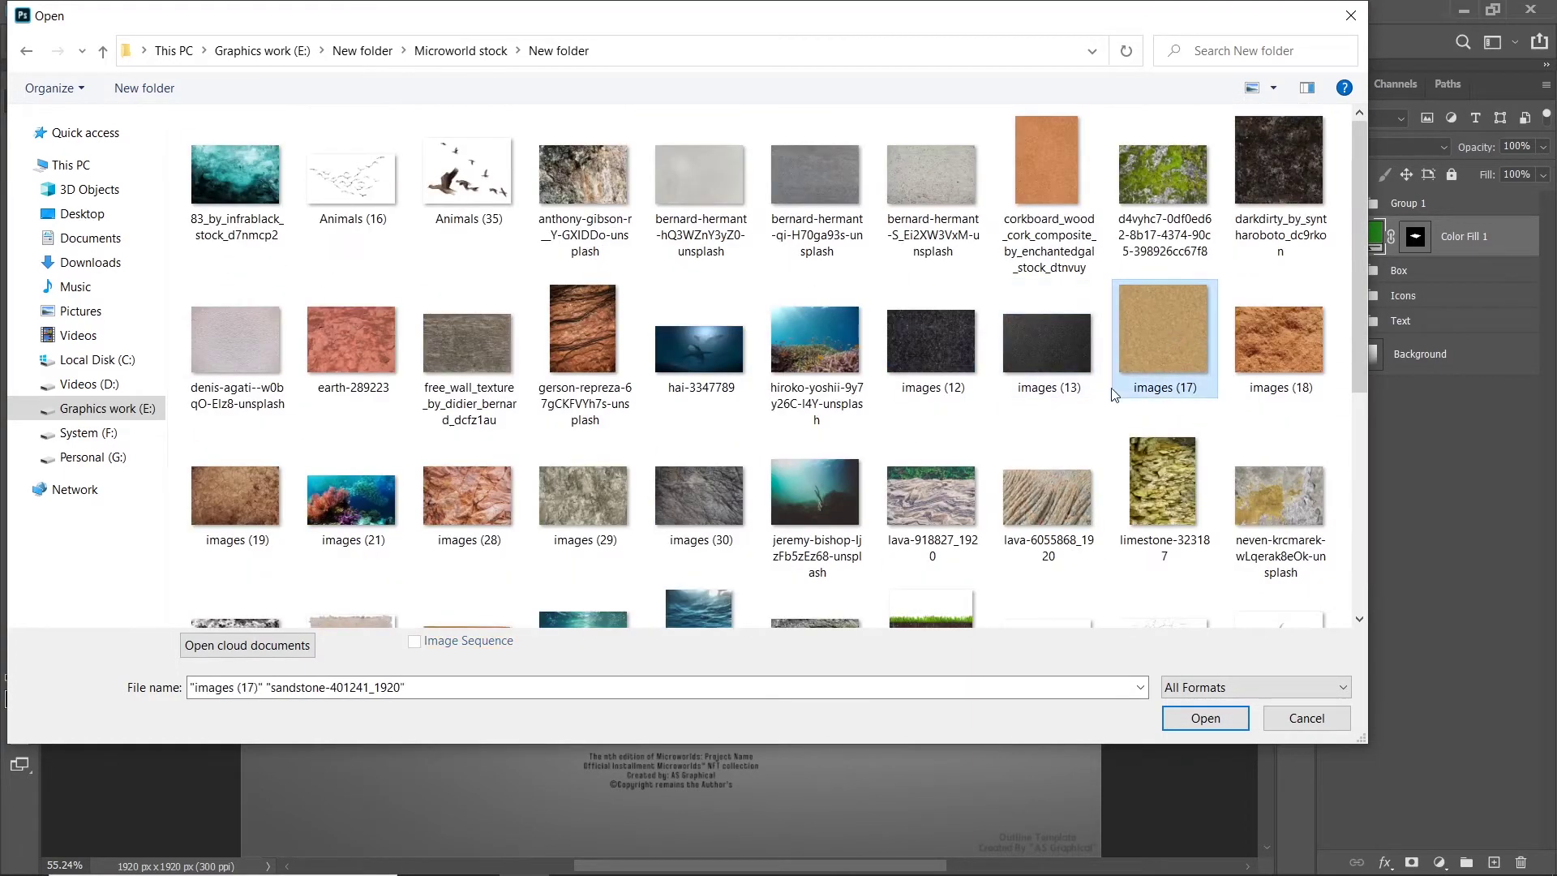
scroll(610, 453, "down", 5)
left_click(610, 452, "ctrl")
scroll(609, 453, "up", 5)
left_click(469, 495)
left_click(1049, 195, "ctrl")
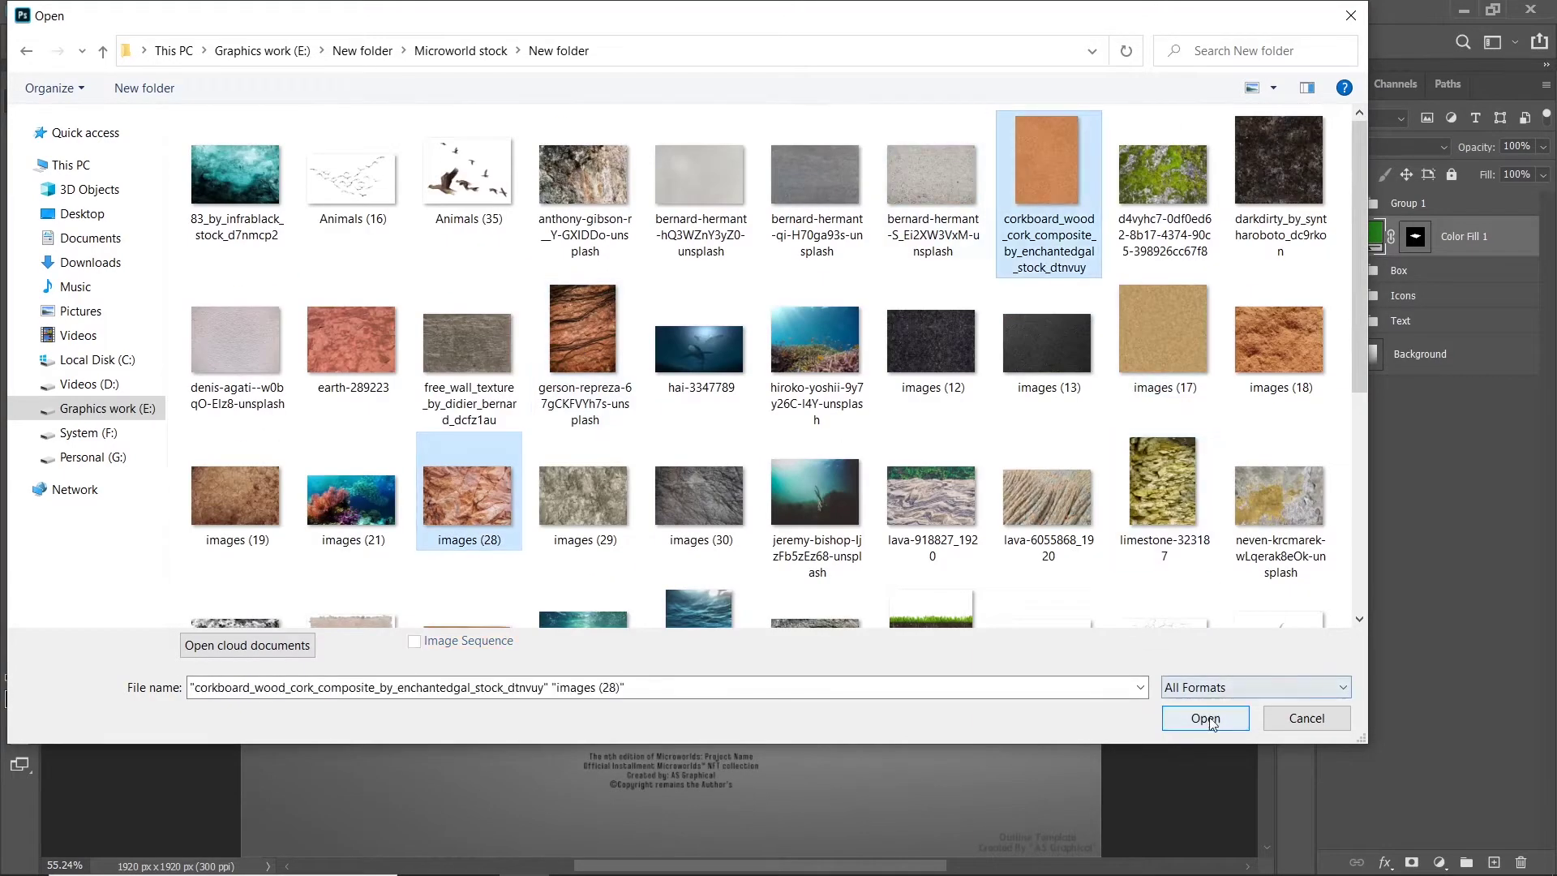
left_click(1200, 718)
Step: Close the canyon photo document and switch to images (28)
key("ctrl+shift+Tab")
key("ctrl+shift+Tab")
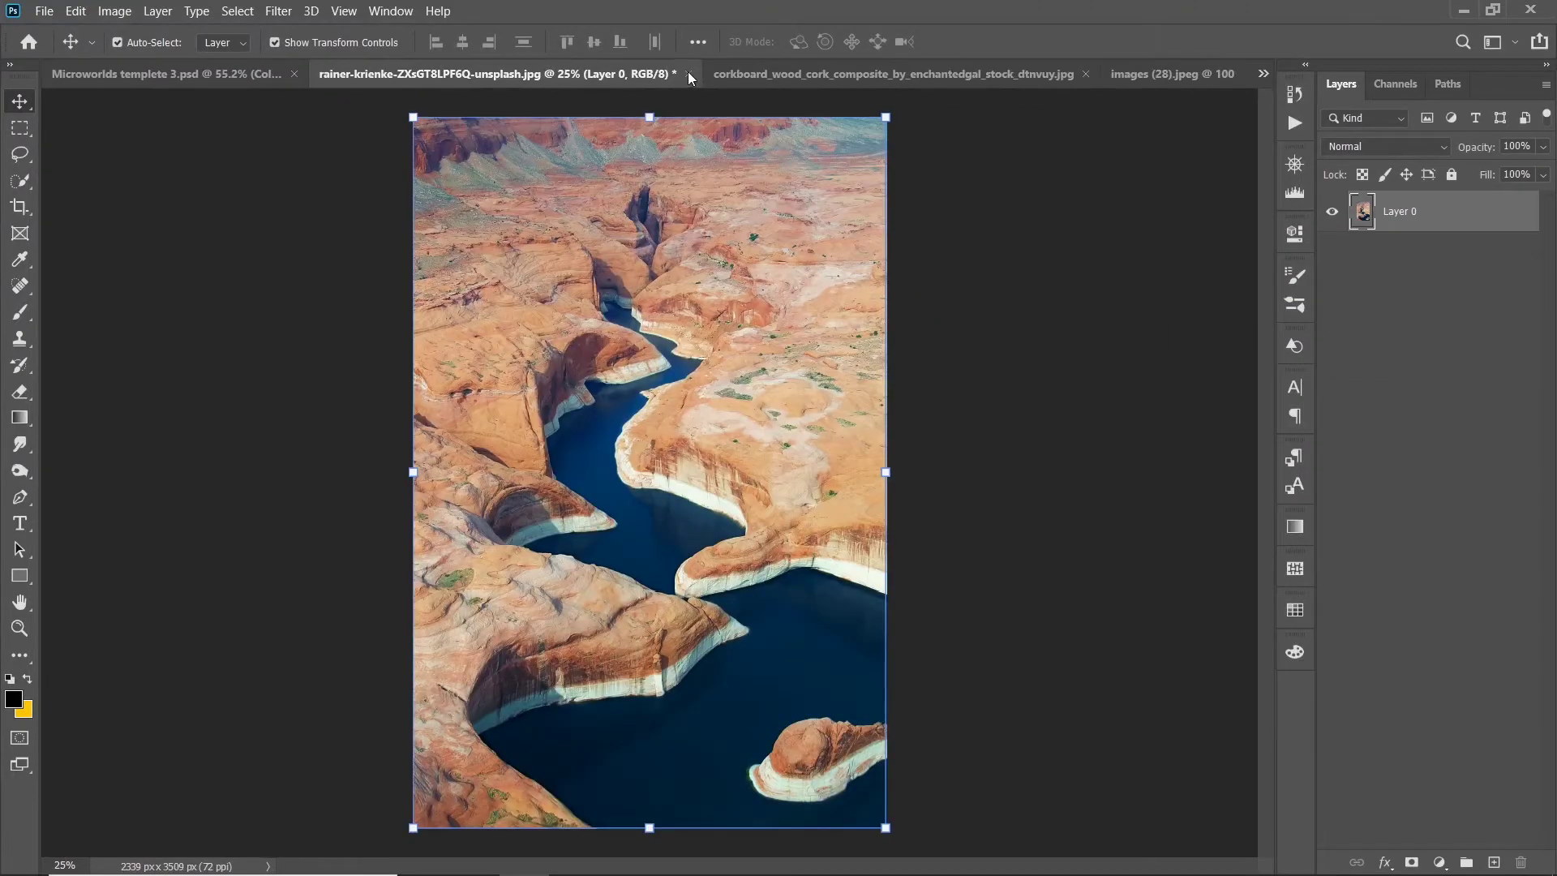
key("ctrl+w")
left_click(1518, 208)
Step: Bring the rock texture into the poster as Layer 6 above Group 1
key("ctrl+Tab")
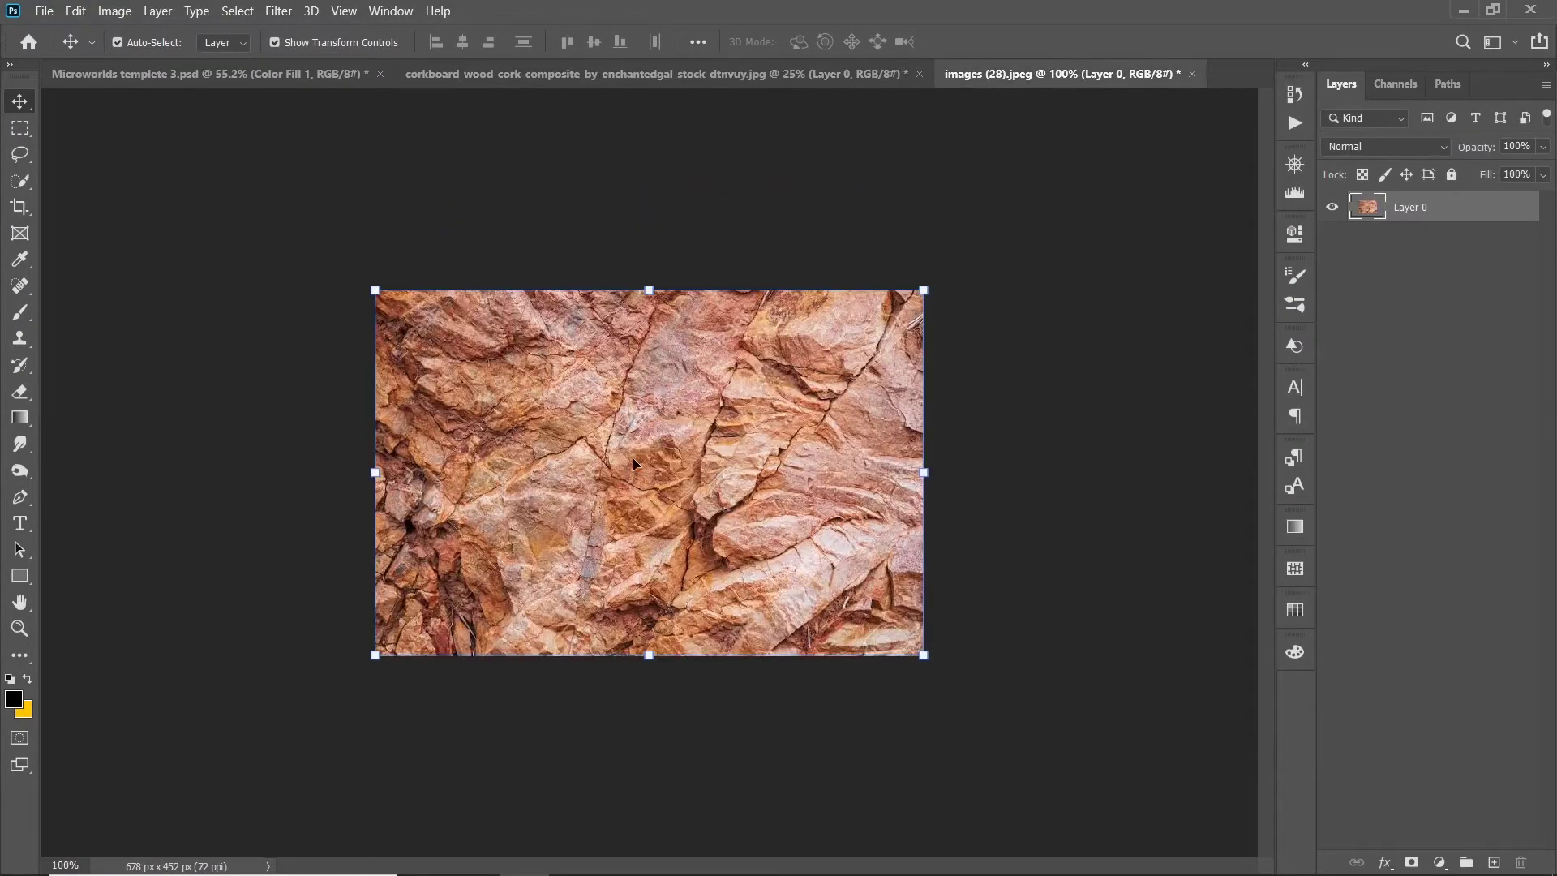
mouse_move(669, 434)
left_mouse_down()
mouse_move(231, 79)
mouse_move(557, 450)
mouse_move(507, 557)
left_mouse_up()
left_click_drag(1451, 238, 1427, 203)
Step: Fade Group 1 to 65% opacity and Layer 6 to 54%
left_click(1411, 244)
left_click(1542, 146)
mouse_move(1545, 170)
left_mouse_down()
mouse_move(1509, 195)
mouse_move(1495, 170)
left_mouse_up()
left_click(1410, 211)
left_click(1542, 146)
Step: Transform the rock texture, aligning its right-side corners to the box's left face
scroll(702, 519, "up", 3)
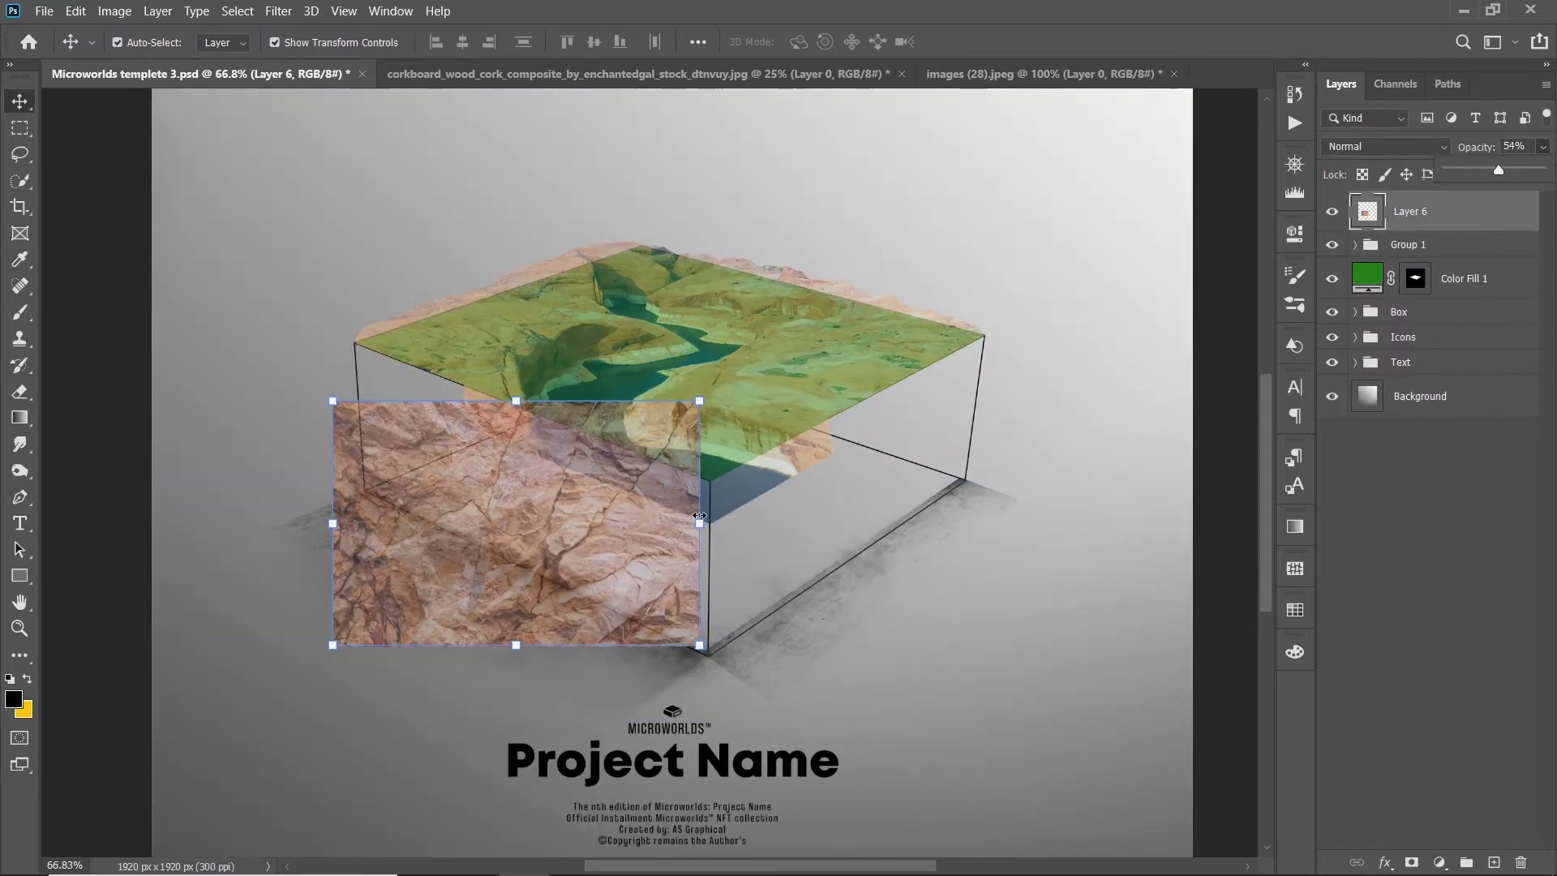
key("ctrl+t")
scroll(701, 518, "up", 2)
left_click_drag(705, 514, 717, 446)
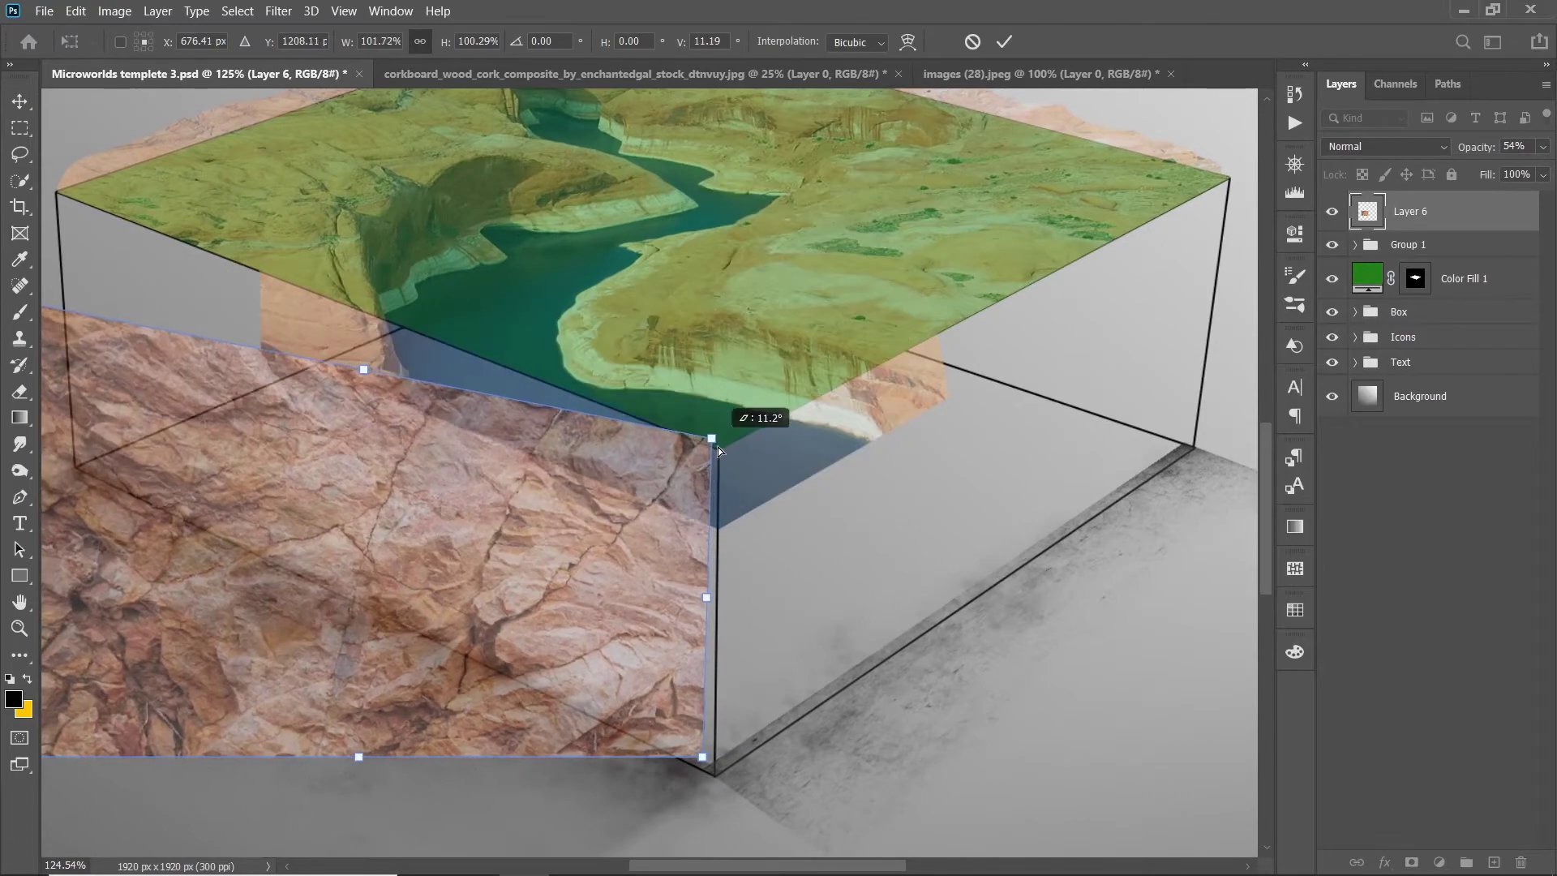
scroll(718, 446, "up", 3)
scroll(718, 615, "down", 5)
scroll(578, 603, "up", 2)
left_click_drag(578, 604, 635, 690)
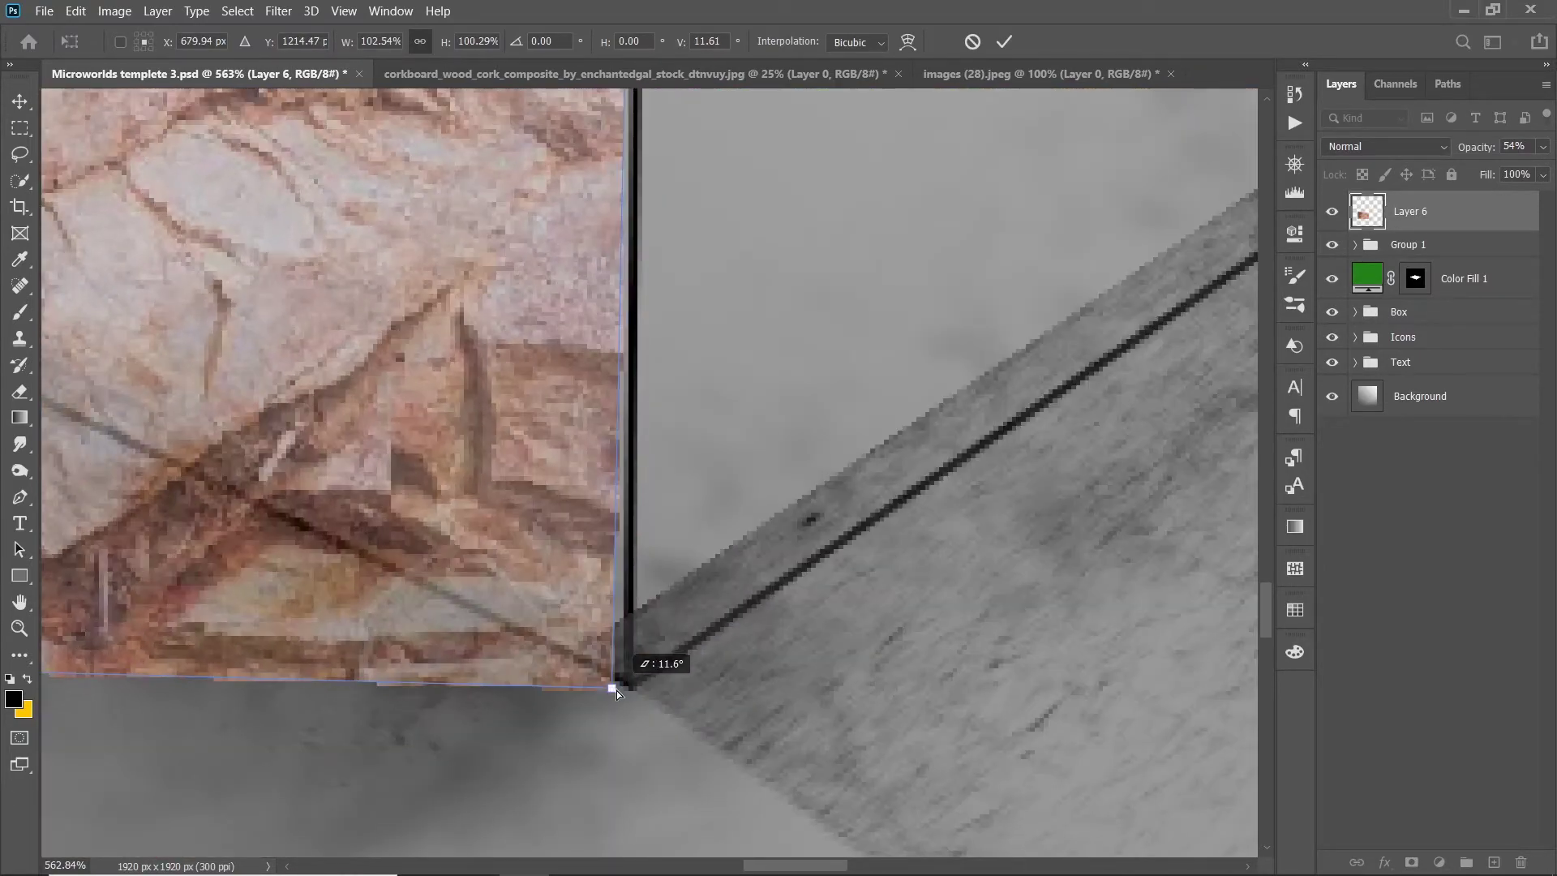
scroll(635, 690, "down", 5)
scroll(738, 451, "up", 5)
left_click_drag(716, 426, 712, 435)
Step: Align the texture's bottom-left corner with the box edge and commit the distortion
scroll(712, 434, "down", 3)
scroll(709, 434, "down", 3)
scroll(567, 463, "down", 3)
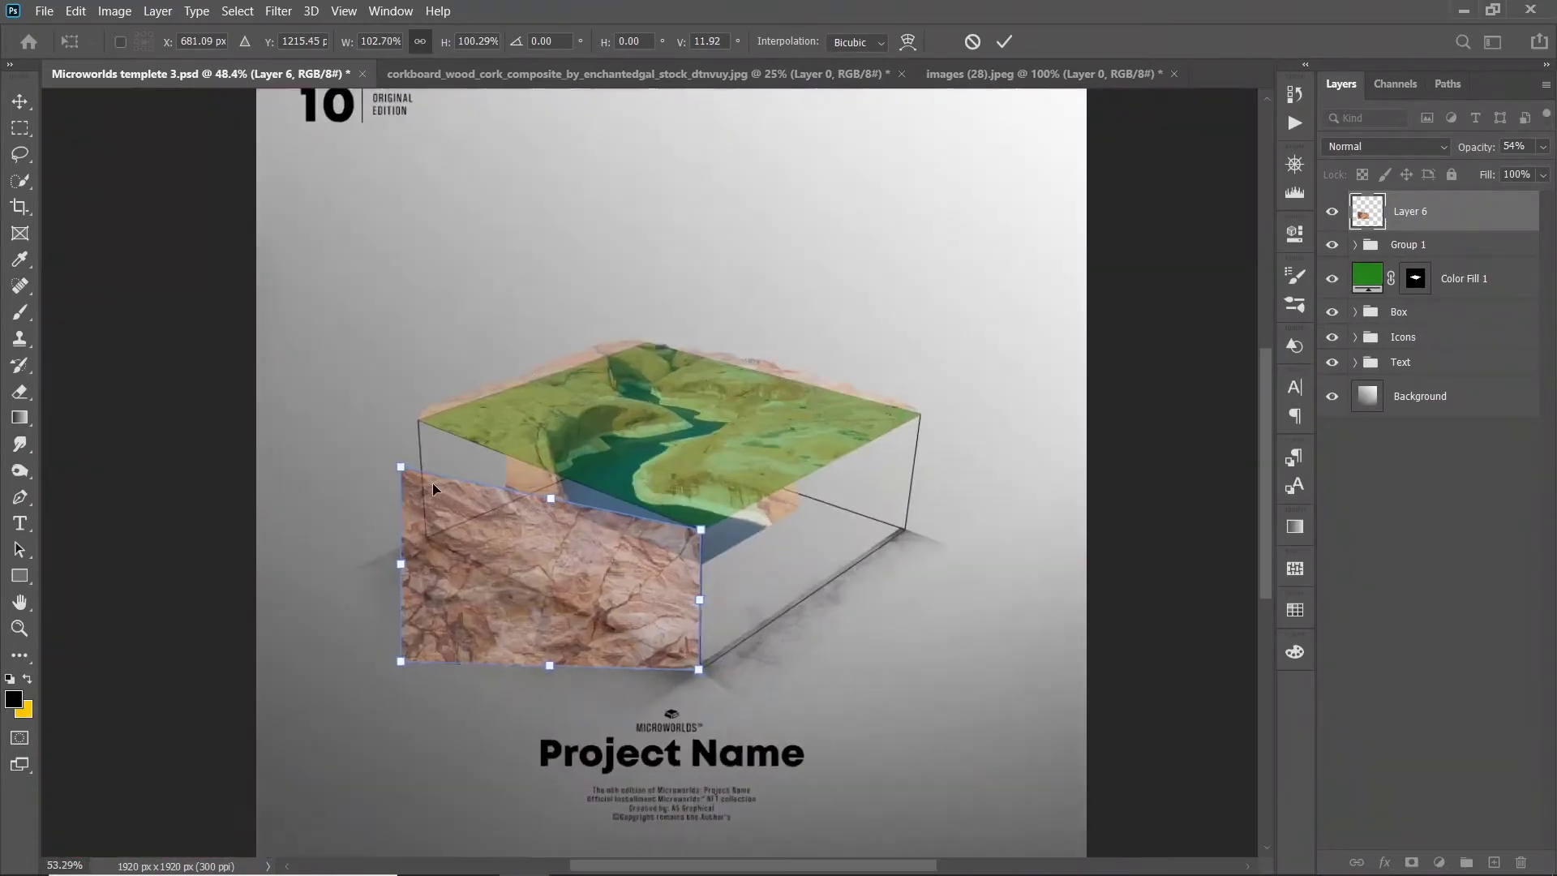
scroll(431, 483, "up", 3)
scroll(391, 801, "up", 3)
scroll(434, 513, "up", 3)
scroll(496, 430, "up", 3)
mouse_move(442, 550)
left_mouse_down()
mouse_move(486, 261)
mouse_move(452, 251)
left_mouse_up()
scroll(445, 553, "down", 3)
scroll(384, 530, "up", 3)
scroll(485, 272, "up", 3)
scroll(485, 271, "down", 2)
scroll(452, 251, "down", 5)
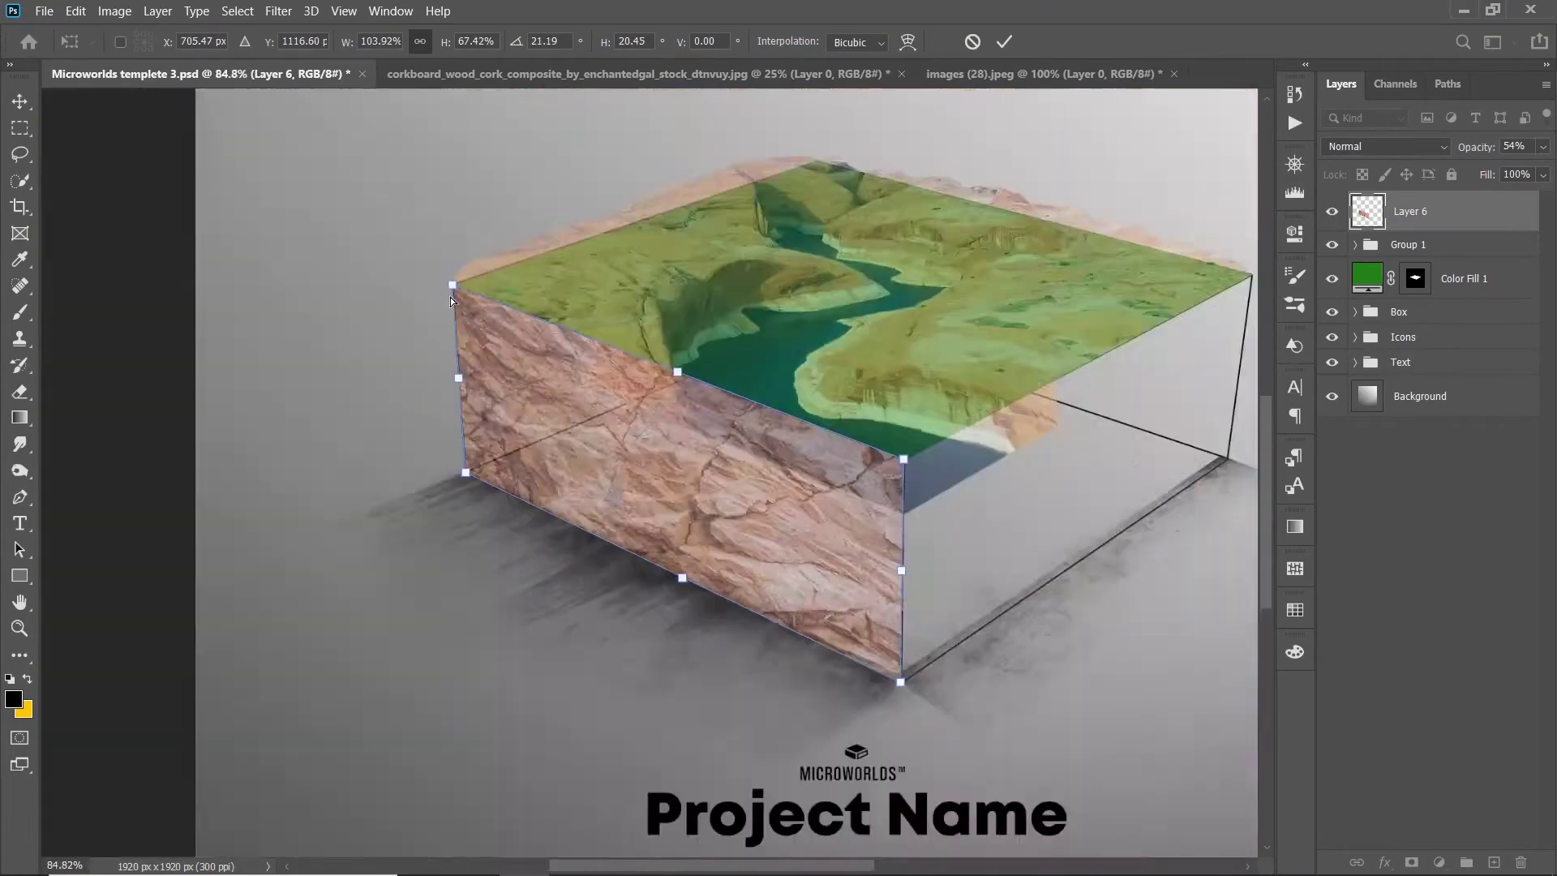
key("Return")
Step: Copy the rock image from images (28) into the poster and lower its opacity to 58%
left_click(539, 73)
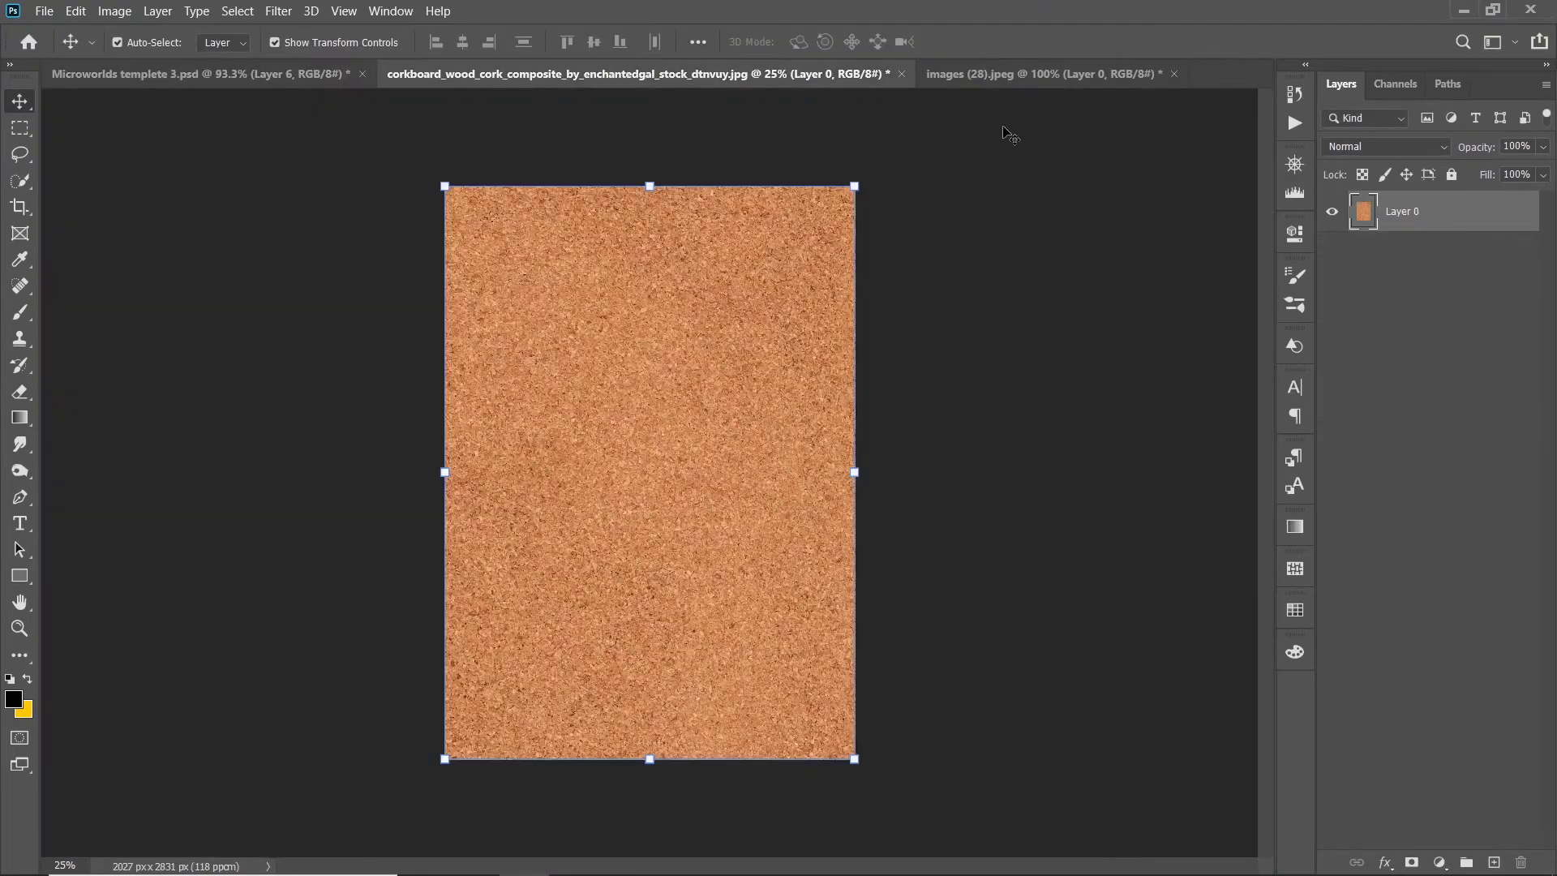
left_click(1038, 74)
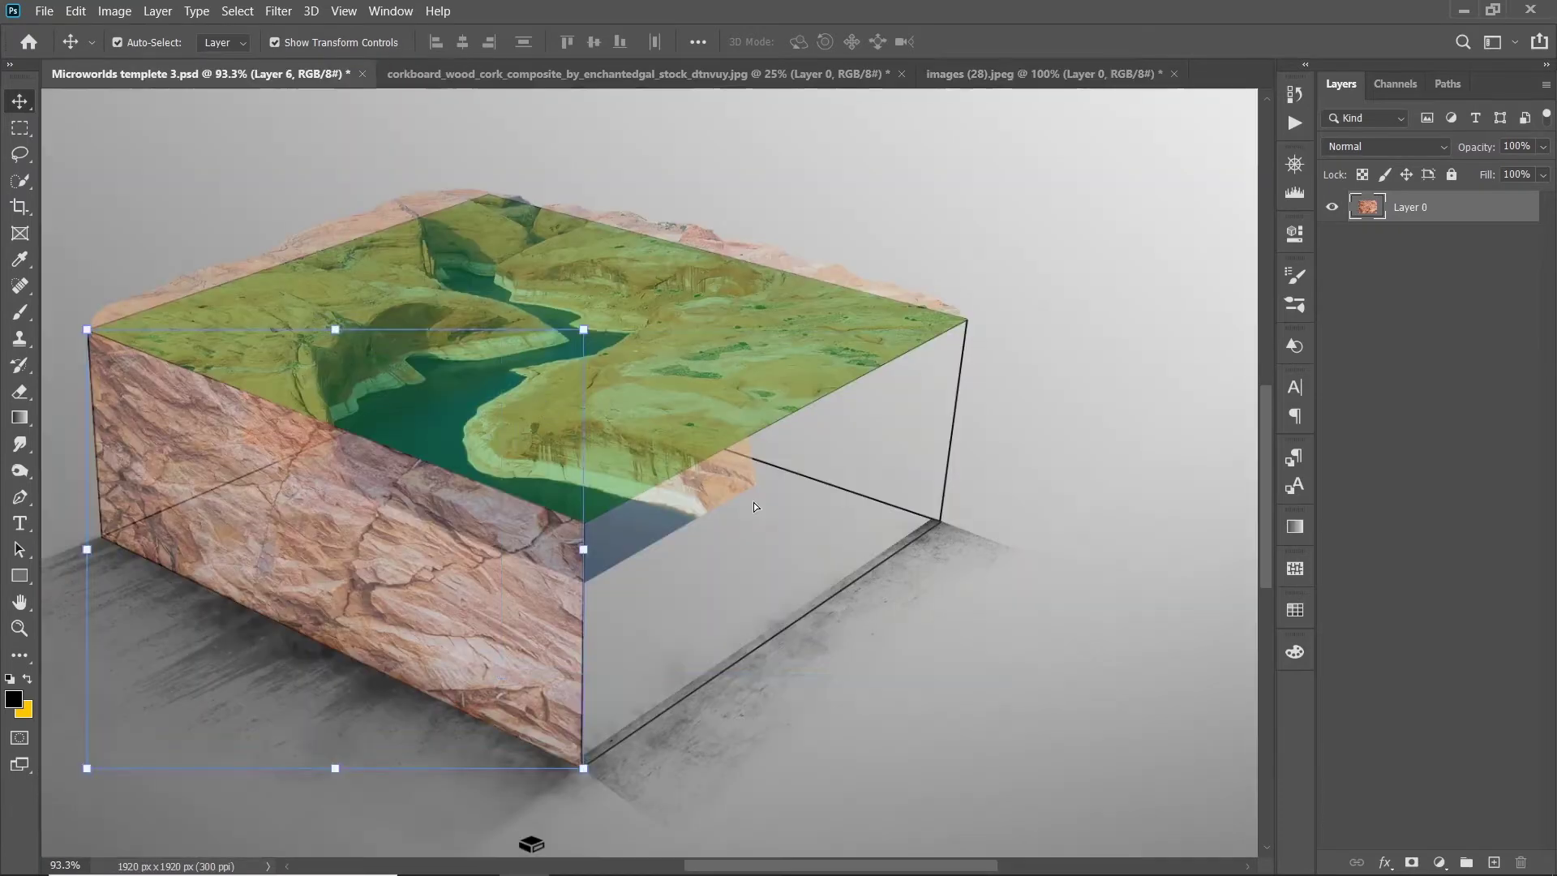
left_click_drag(724, 432, 753, 503)
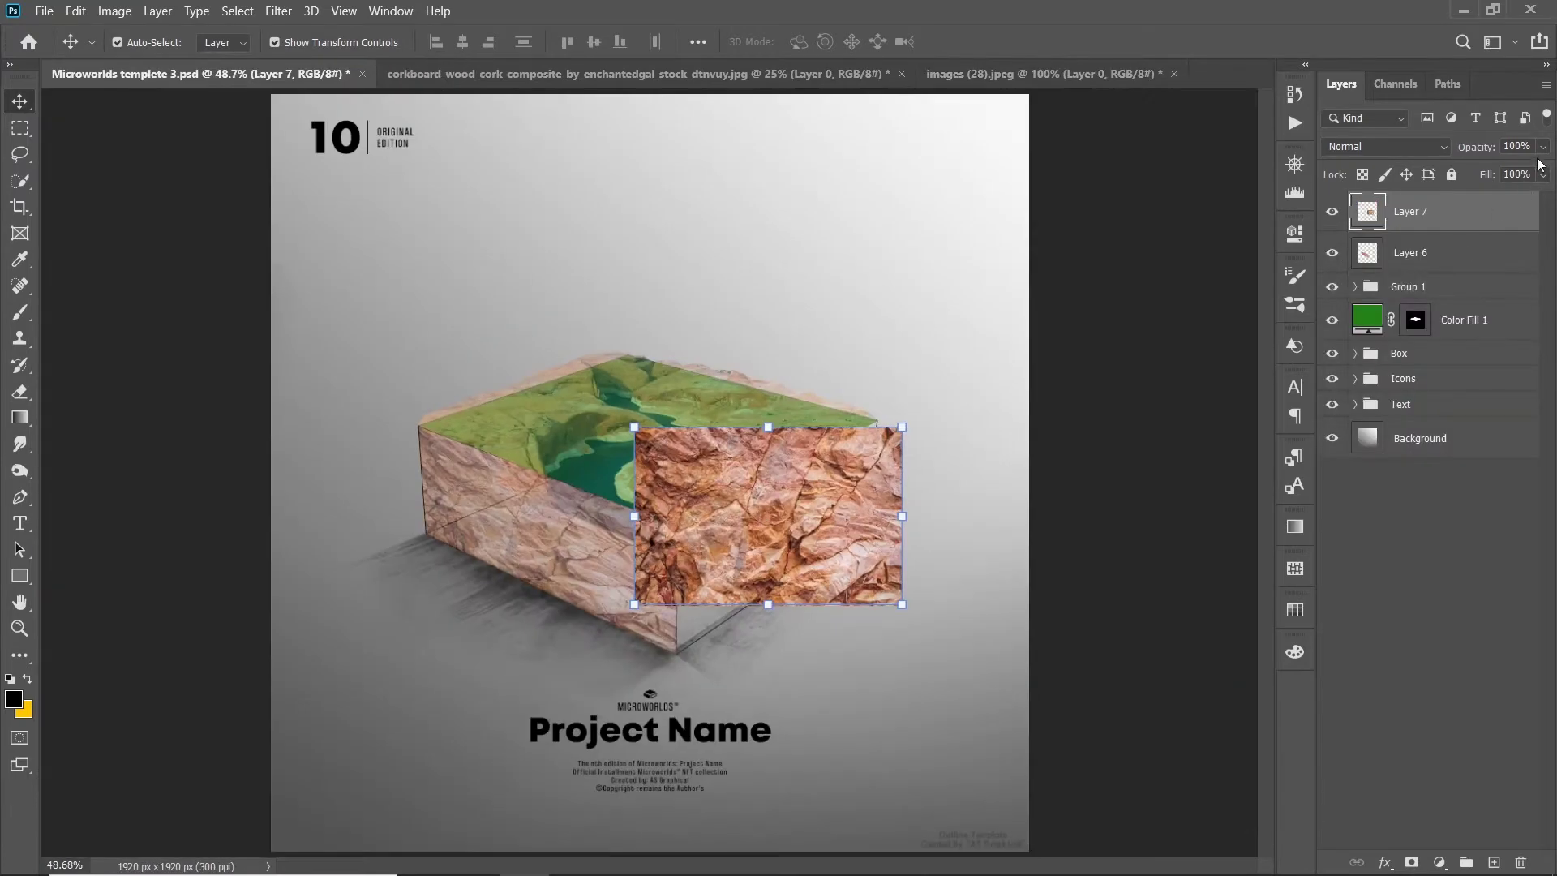
left_click_drag(1510, 170, 1501, 170)
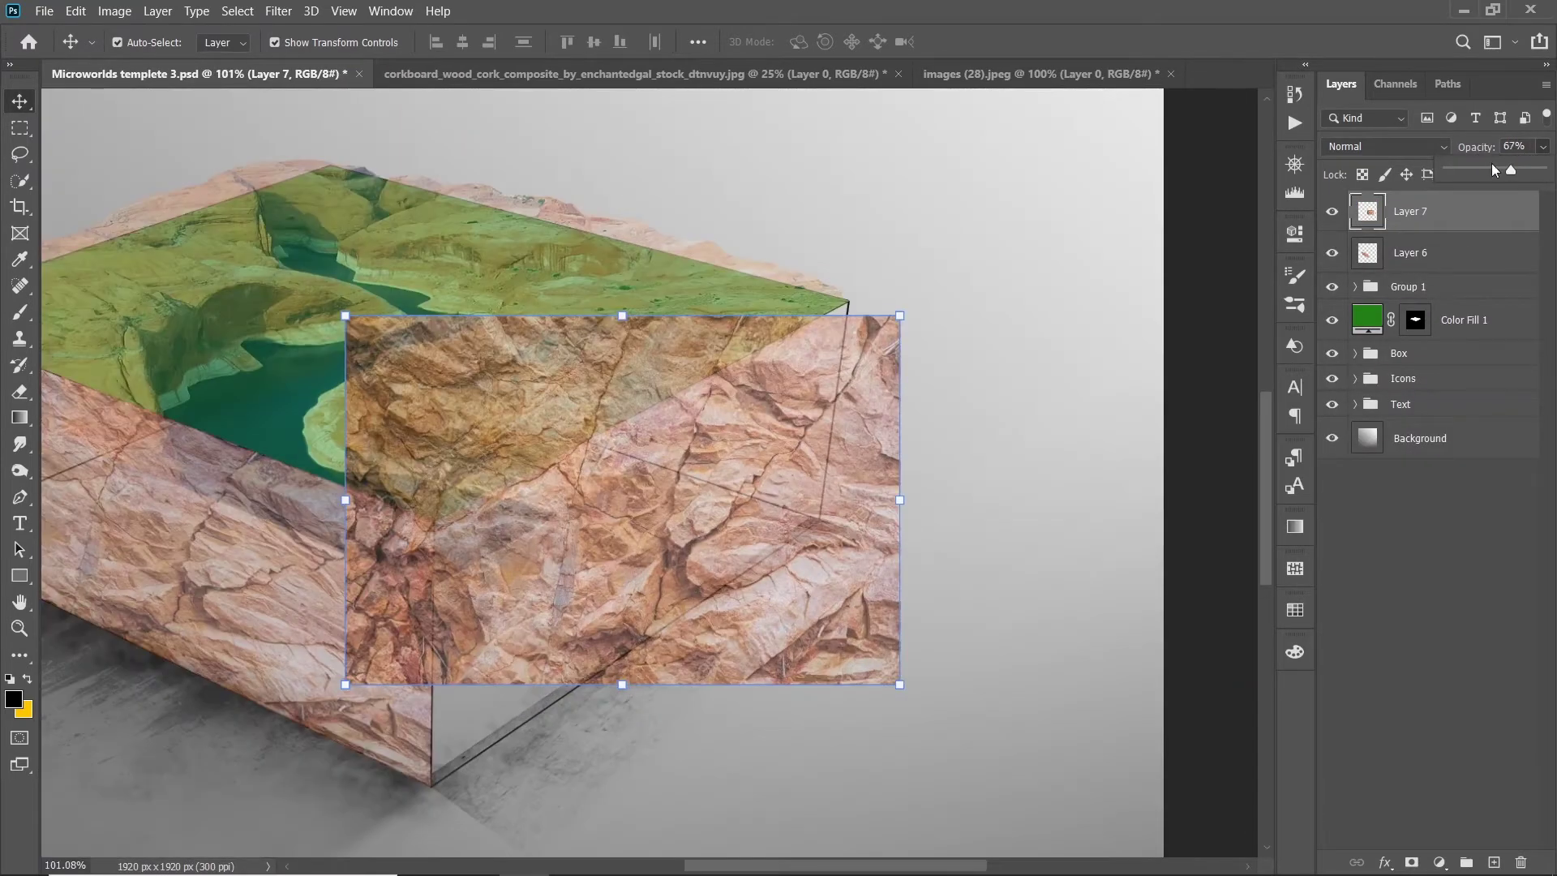
Step: Distort the new rock layer, pinning its left corners to the box's front and bottom corners
right_click(901, 488)
left_click(1008, 579)
left_click_drag(345, 316, 429, 522)
left_click_drag(349, 687, 428, 762)
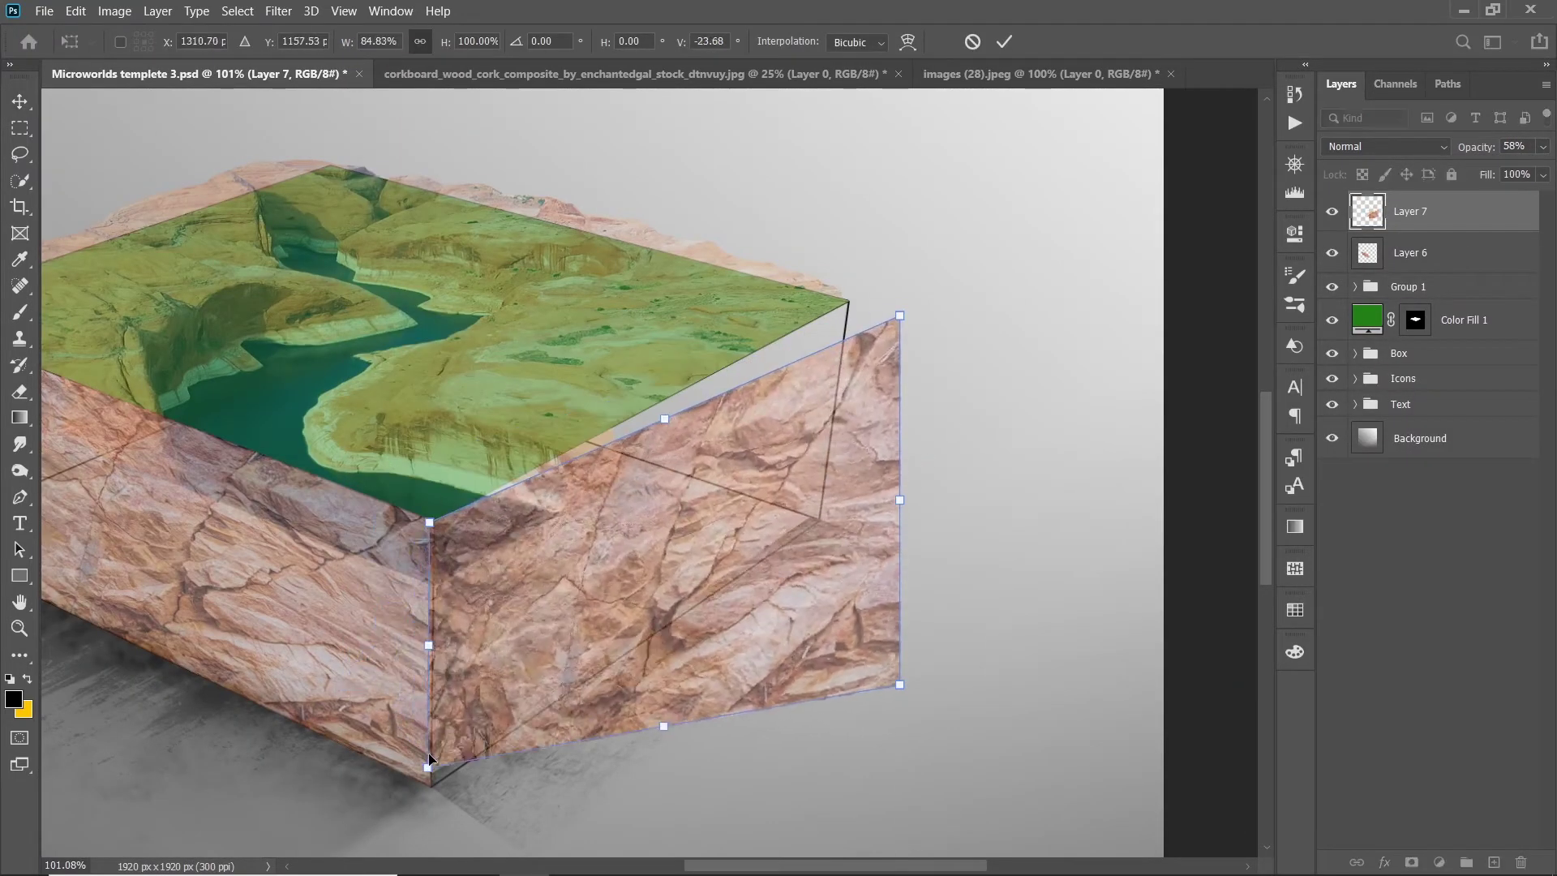
scroll(428, 761, "up", 3)
scroll(413, 568, "up", 2)
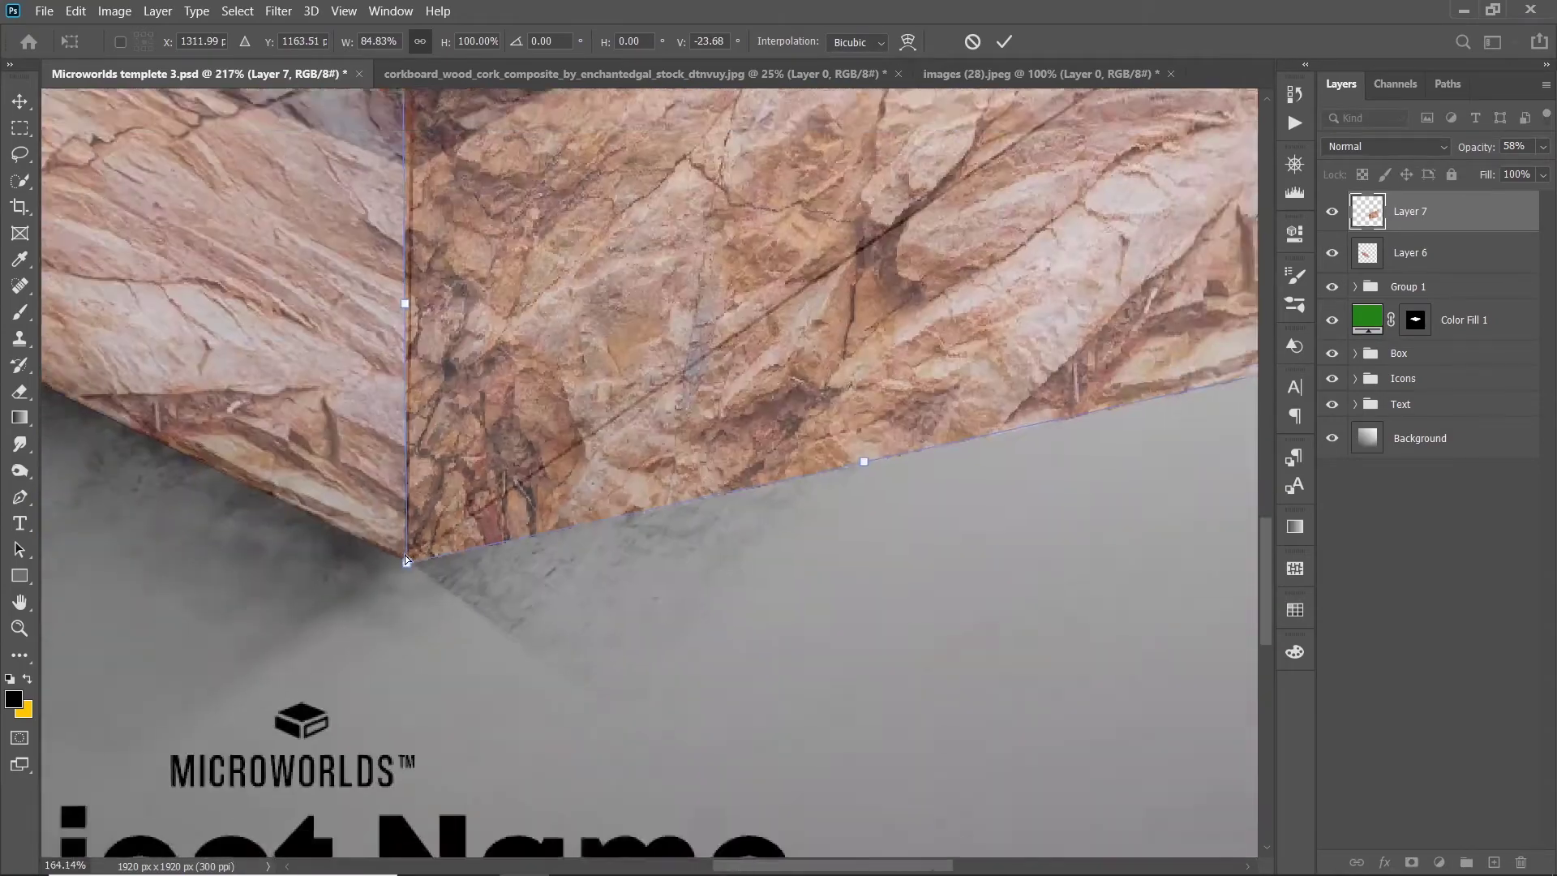
scroll(405, 558, "up", 3)
scroll(545, 477, "up", 2)
left_click_drag(557, 424, 553, 435)
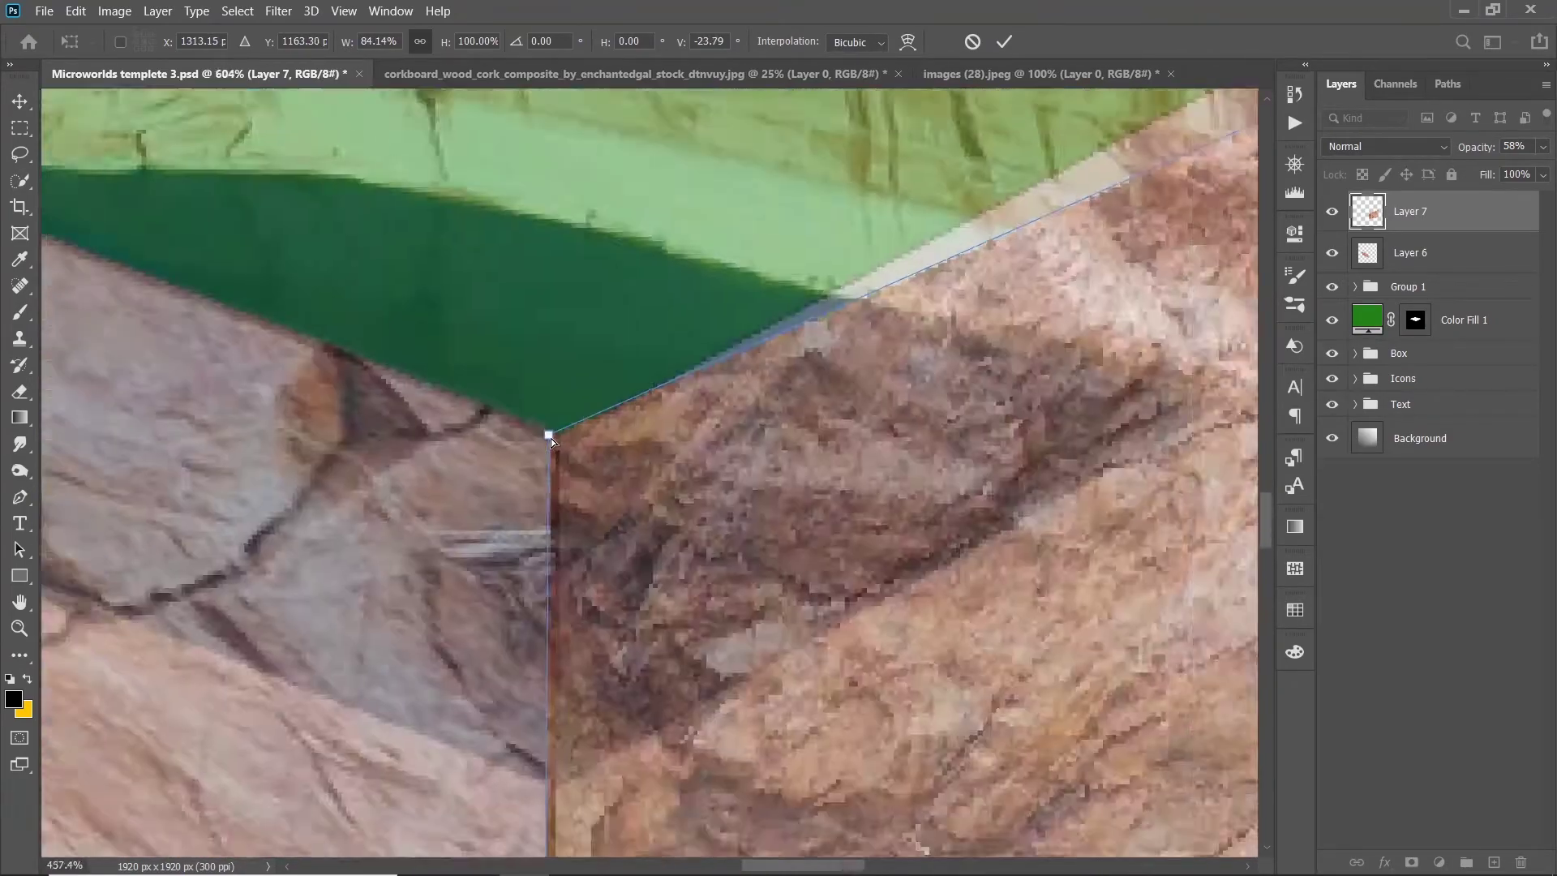
Step: Fit the rock's right side and top corner to the box's right face and commit
scroll(551, 438, "down", 5)
scroll(749, 471, "up", 2)
mouse_move(749, 471)
left_mouse_down()
mouse_move(717, 244)
mouse_move(694, 227)
left_mouse_up()
scroll(694, 227, "up", 2)
scroll(626, 285, "up", 2)
left_click_drag(666, 323, 654, 319)
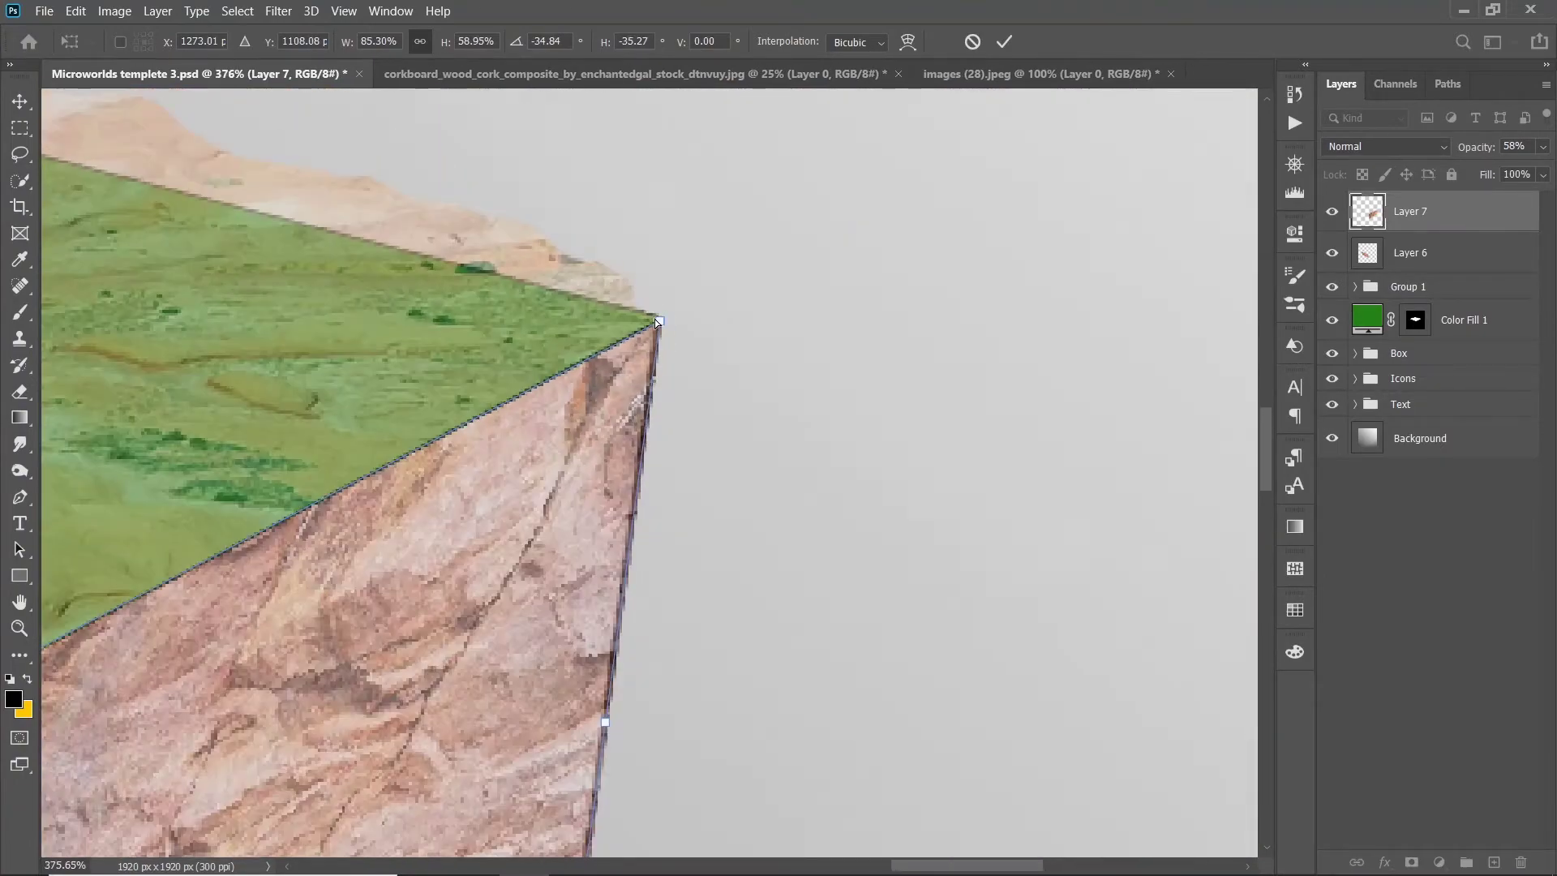
scroll(657, 322, "down", 2)
scroll(630, 425, "up", 2)
scroll(617, 406, "up", 2)
left_click_drag(610, 392, 609, 412)
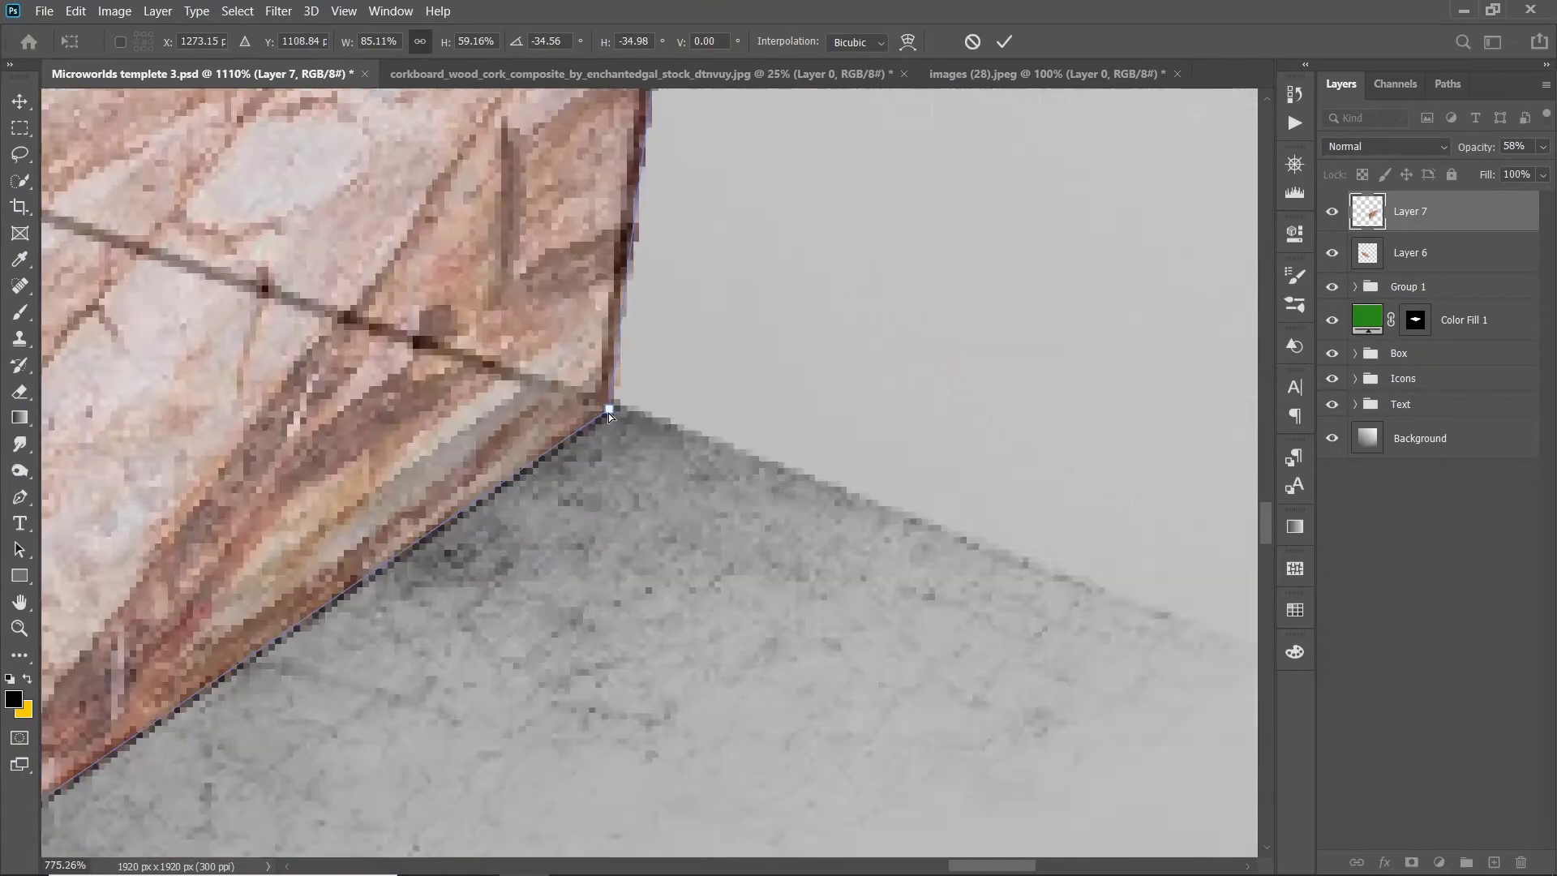
scroll(608, 411, "down", 5)
scroll(608, 412, "down", 5)
key("Return")
Step: In the corkboard file, shrink the cork texture to about 89% and rotate it 90° CCW
left_click(1427, 253)
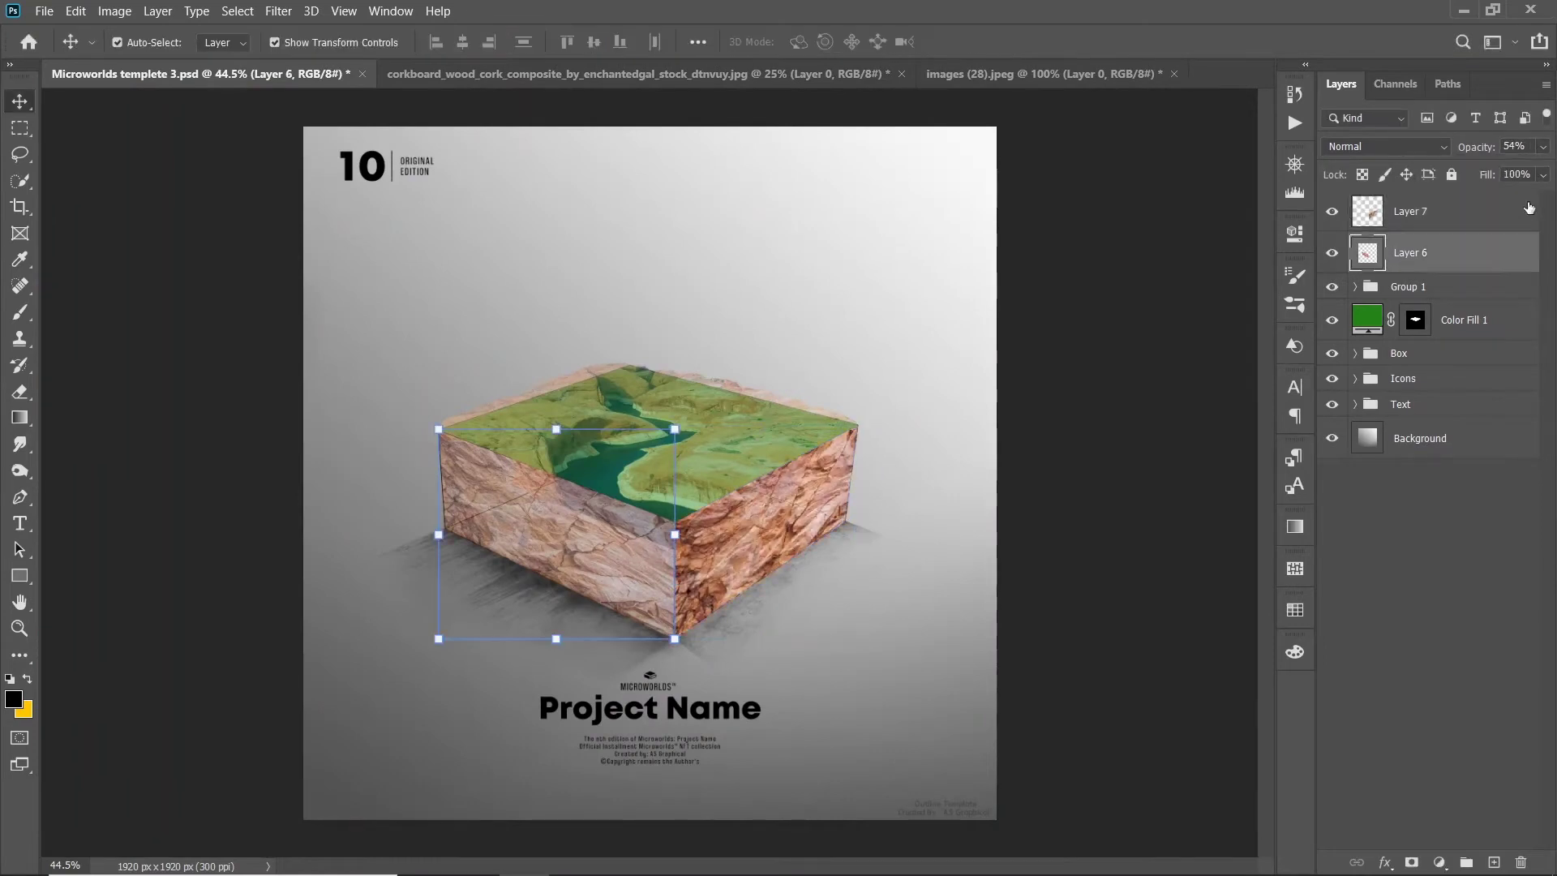
left_click(1059, 349)
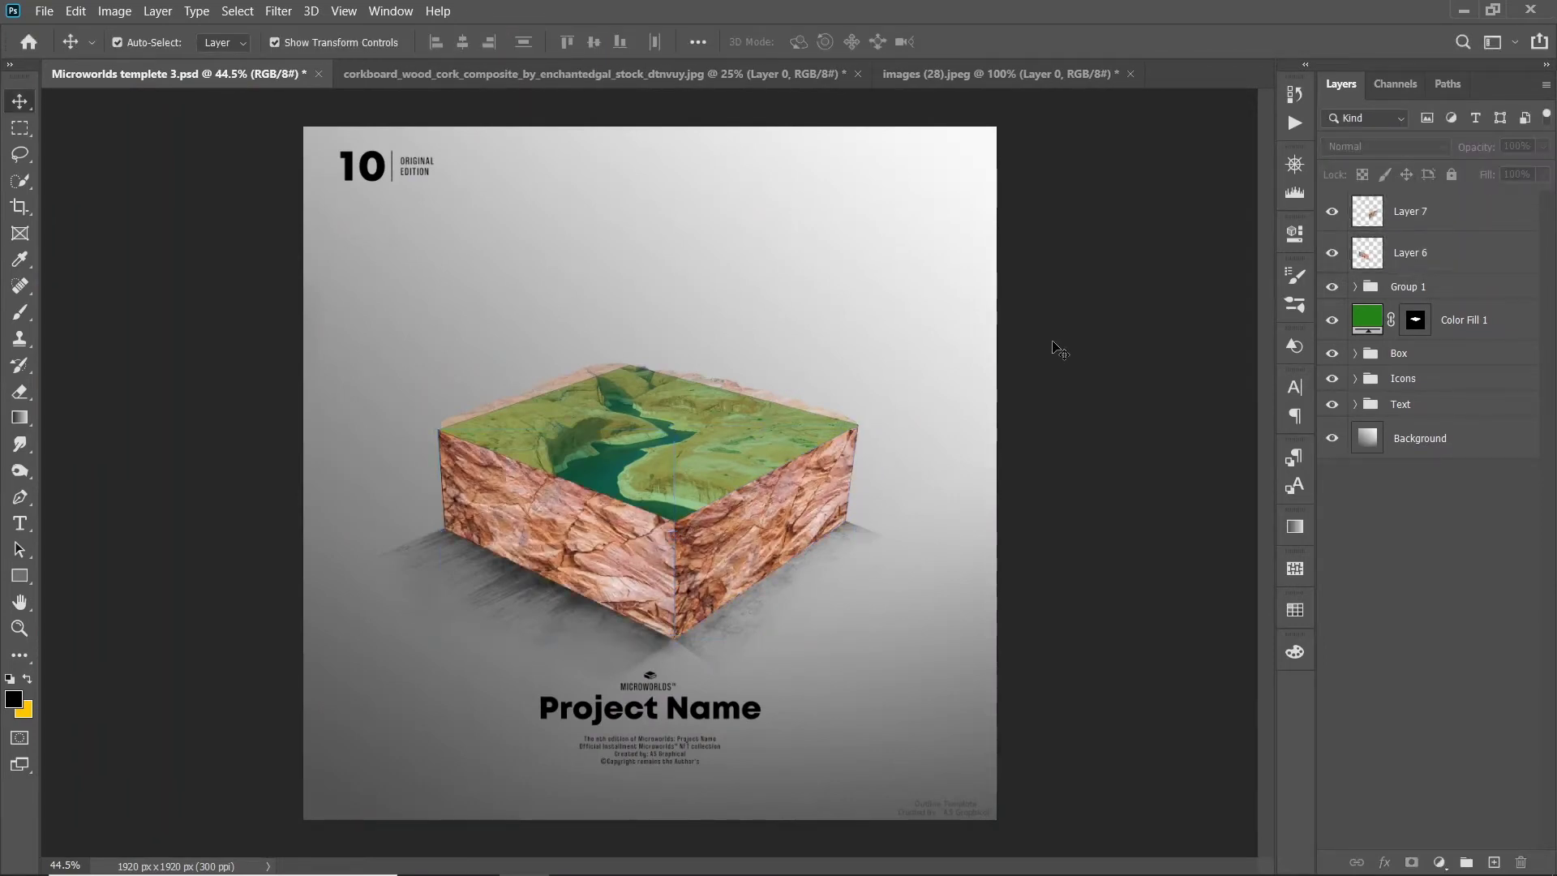
key("ctrl+shift+Tab")
key("ctrl+shift+Tab")
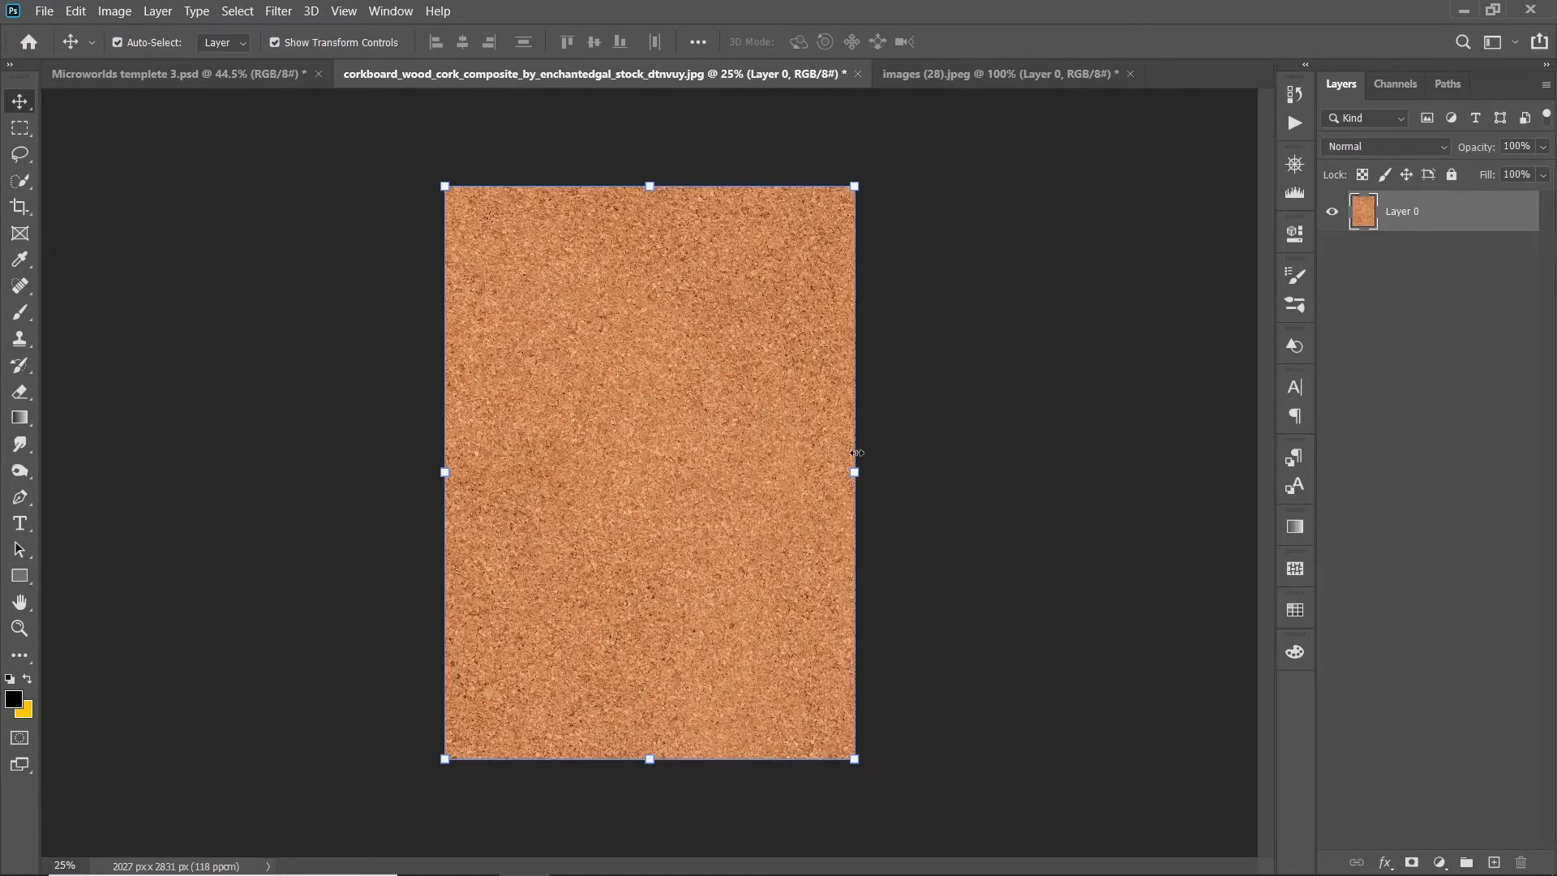
left_click(867, 468)
left_click_drag(856, 465, 809, 469)
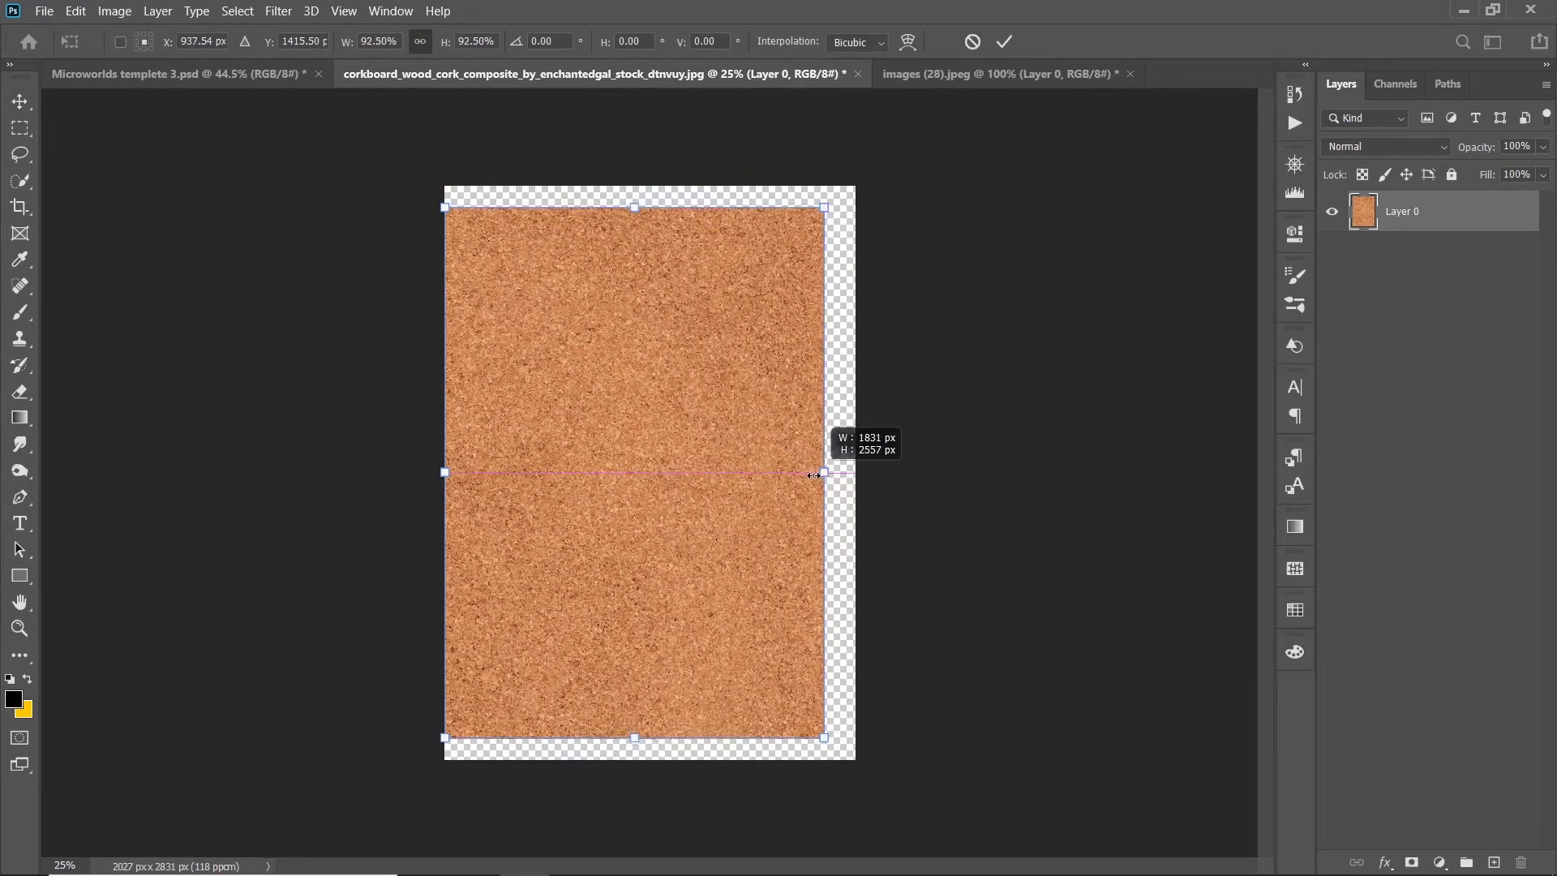
right_click(808, 469)
left_click(900, 760)
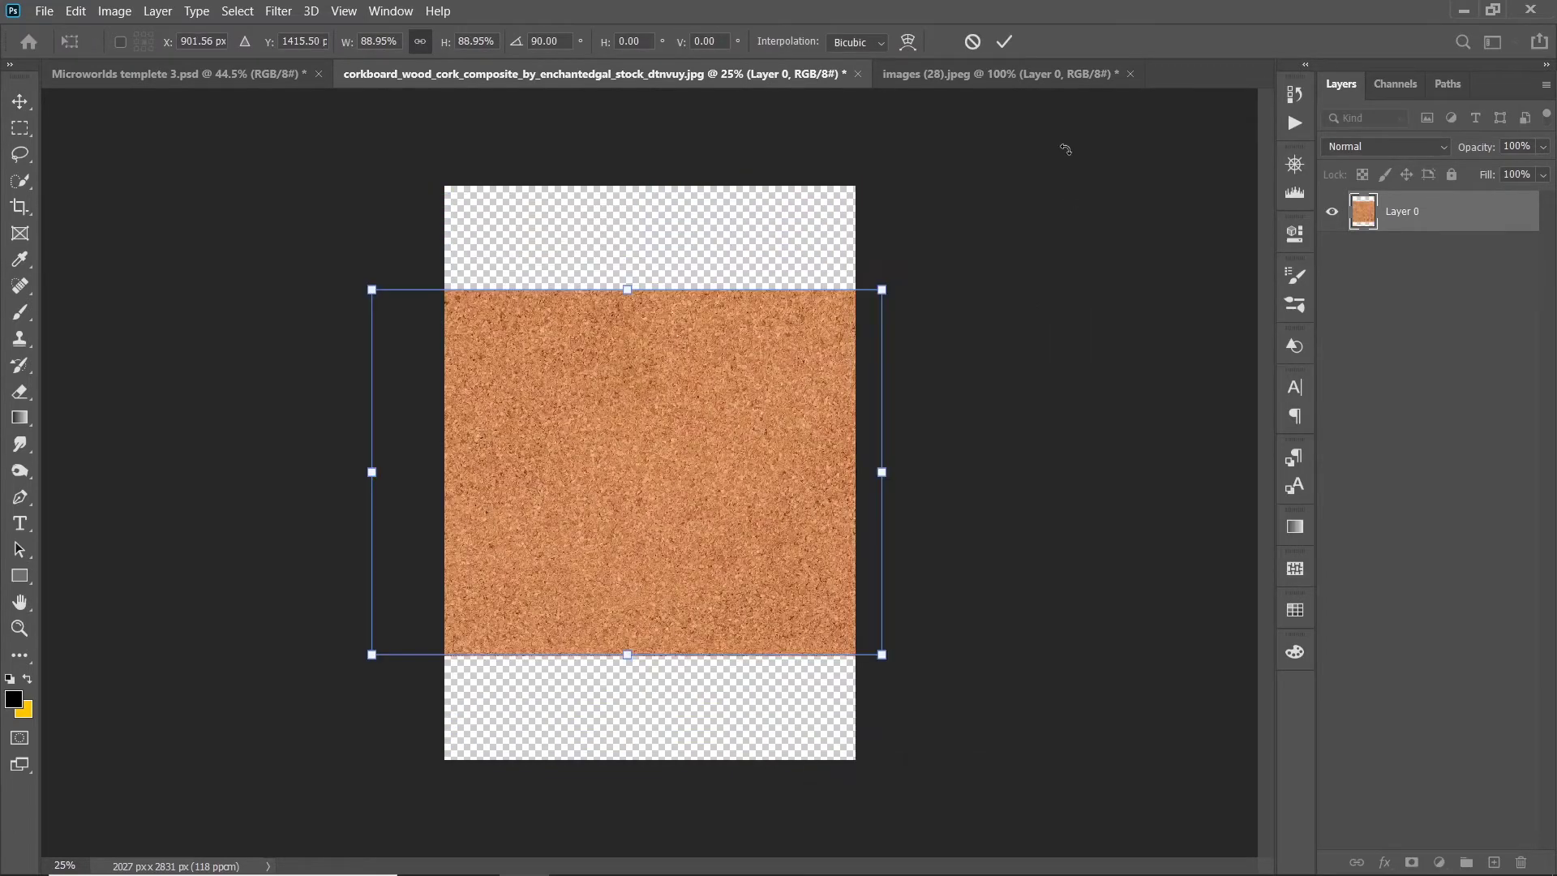
key("Return")
Step: Copy the cork texture into the poster as Layer 8 and scale it down to a small patch
left_click_drag(881, 461, 634, 387)
key("ctrl+t")
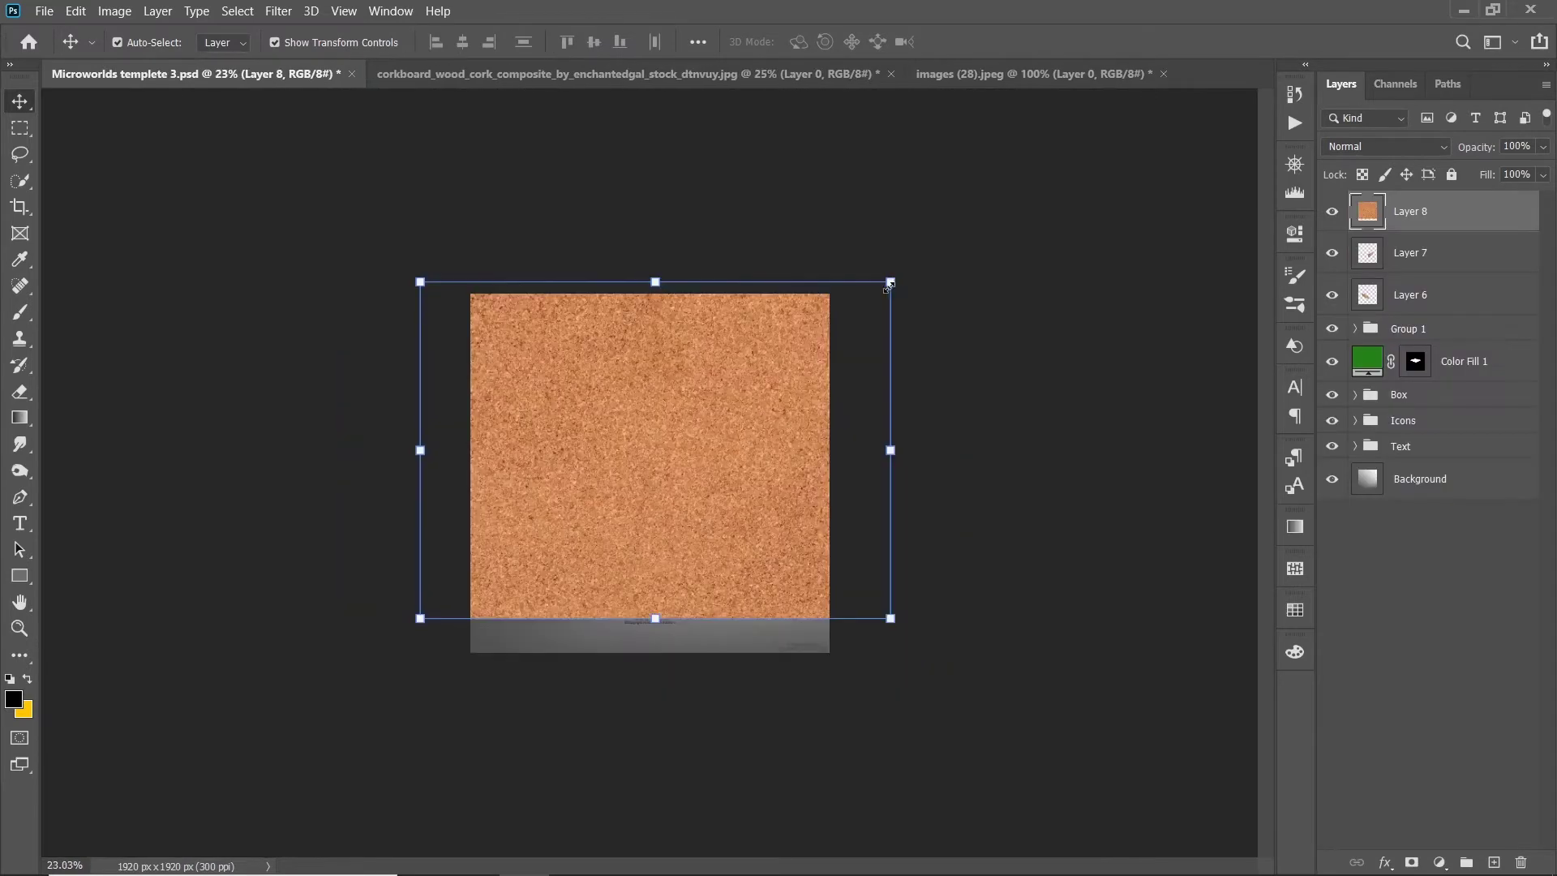
mouse_move(889, 278)
left_mouse_down()
mouse_move(486, 537)
mouse_move(679, 366)
left_mouse_up()
key("Return")
Step: Move the canyon Group 1 above the rock layers, directly beneath Layer 8
scroll(650, 474, "up", 3)
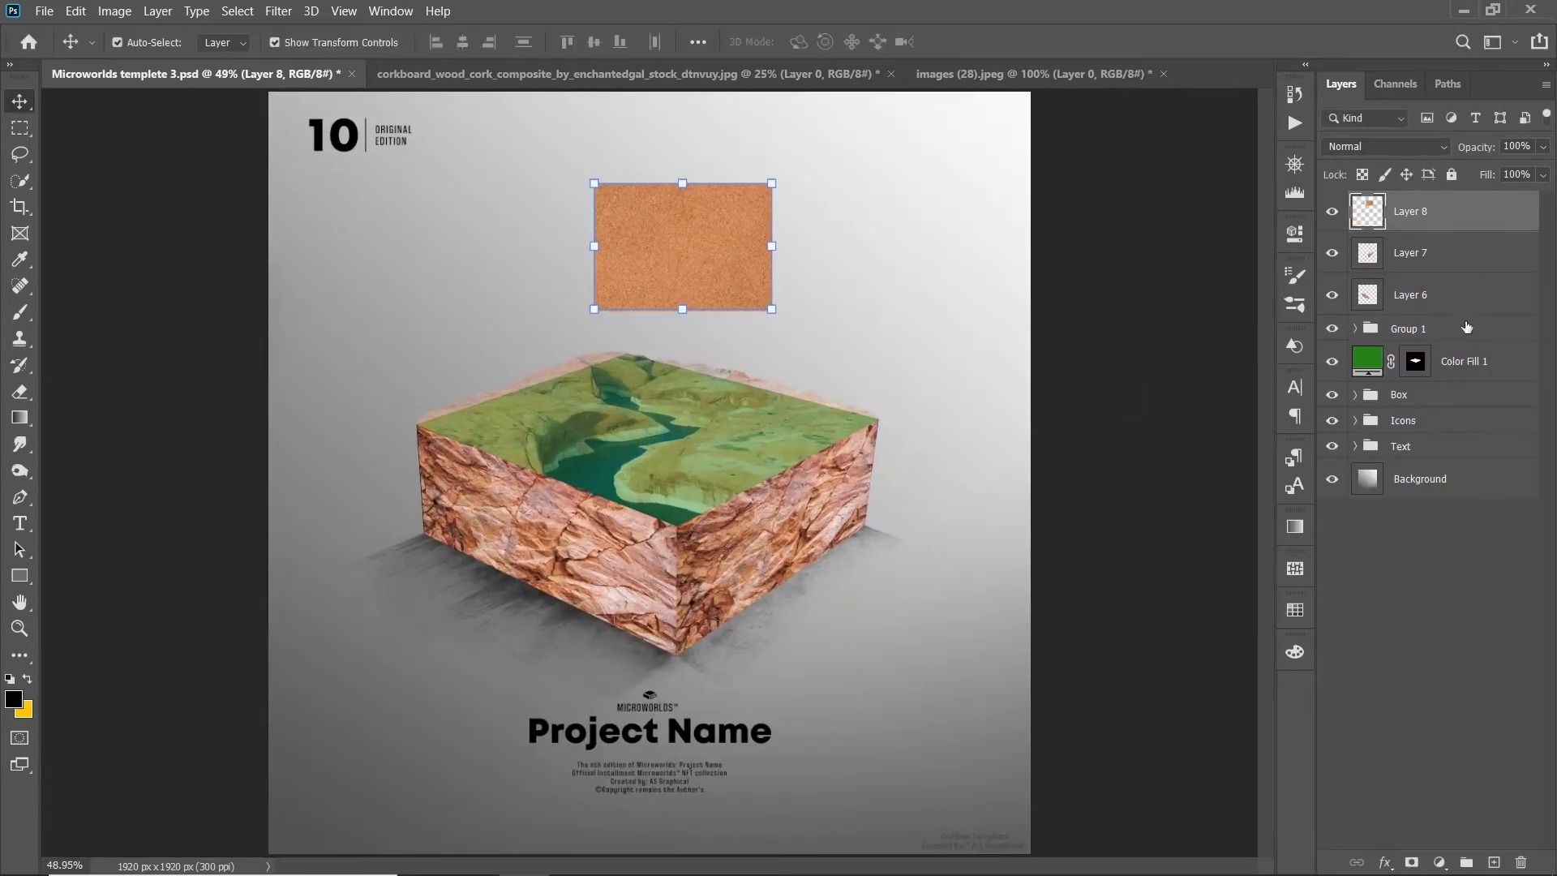
left_click(1543, 147)
left_click_drag(1504, 172, 1550, 173)
left_click_drag(1484, 328, 1483, 248)
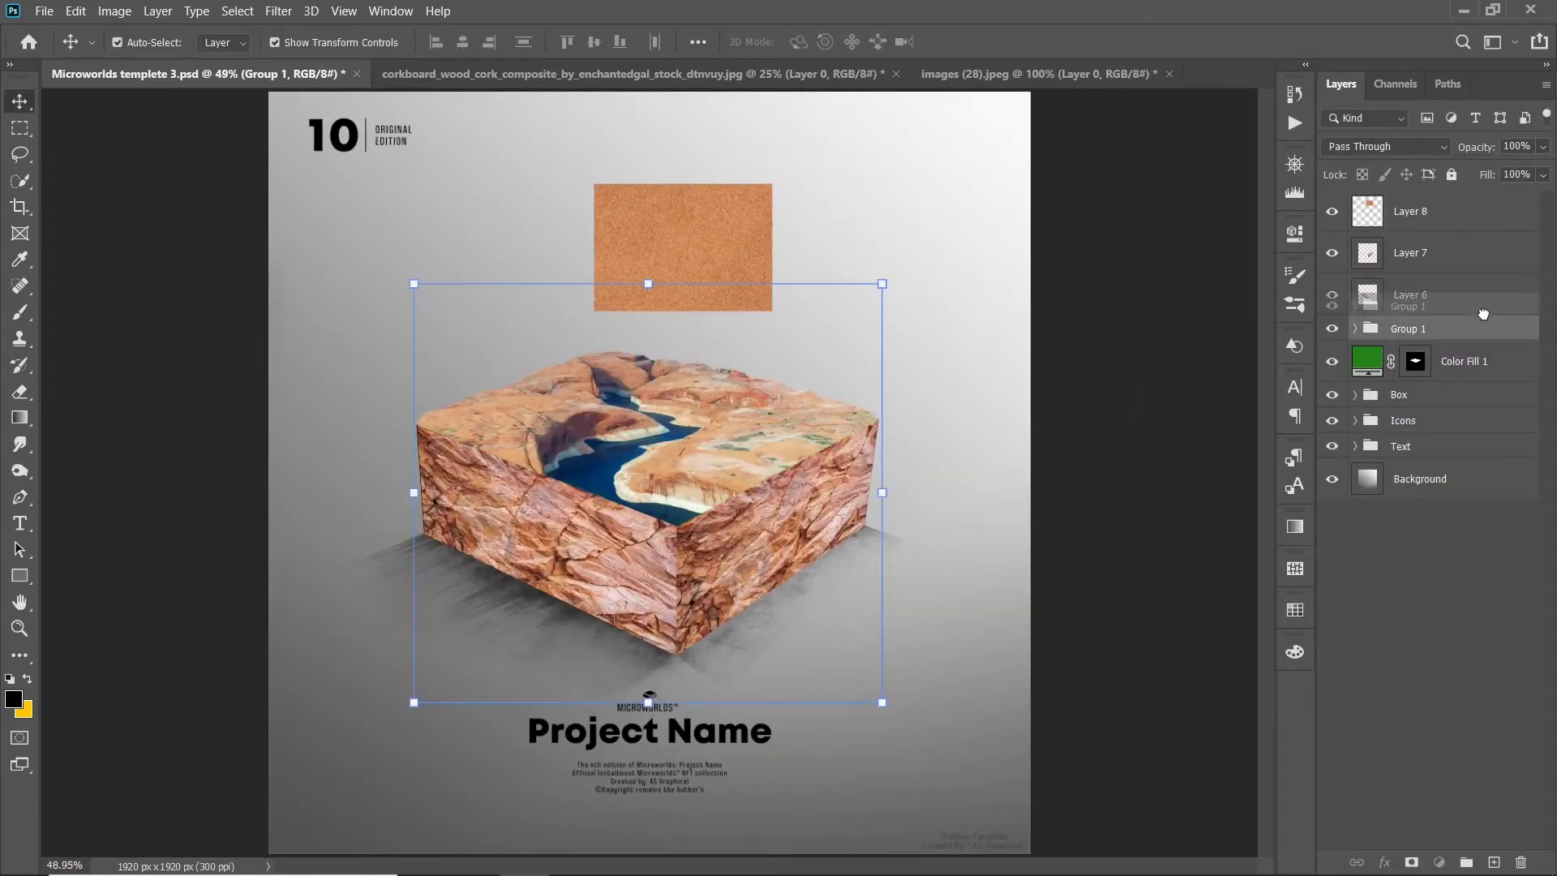
Step: Add a Hue/Saturation adjustment to Layer 6 with Hue +3, Saturation +4, Lightness -5
scroll(940, 438, "up", 2)
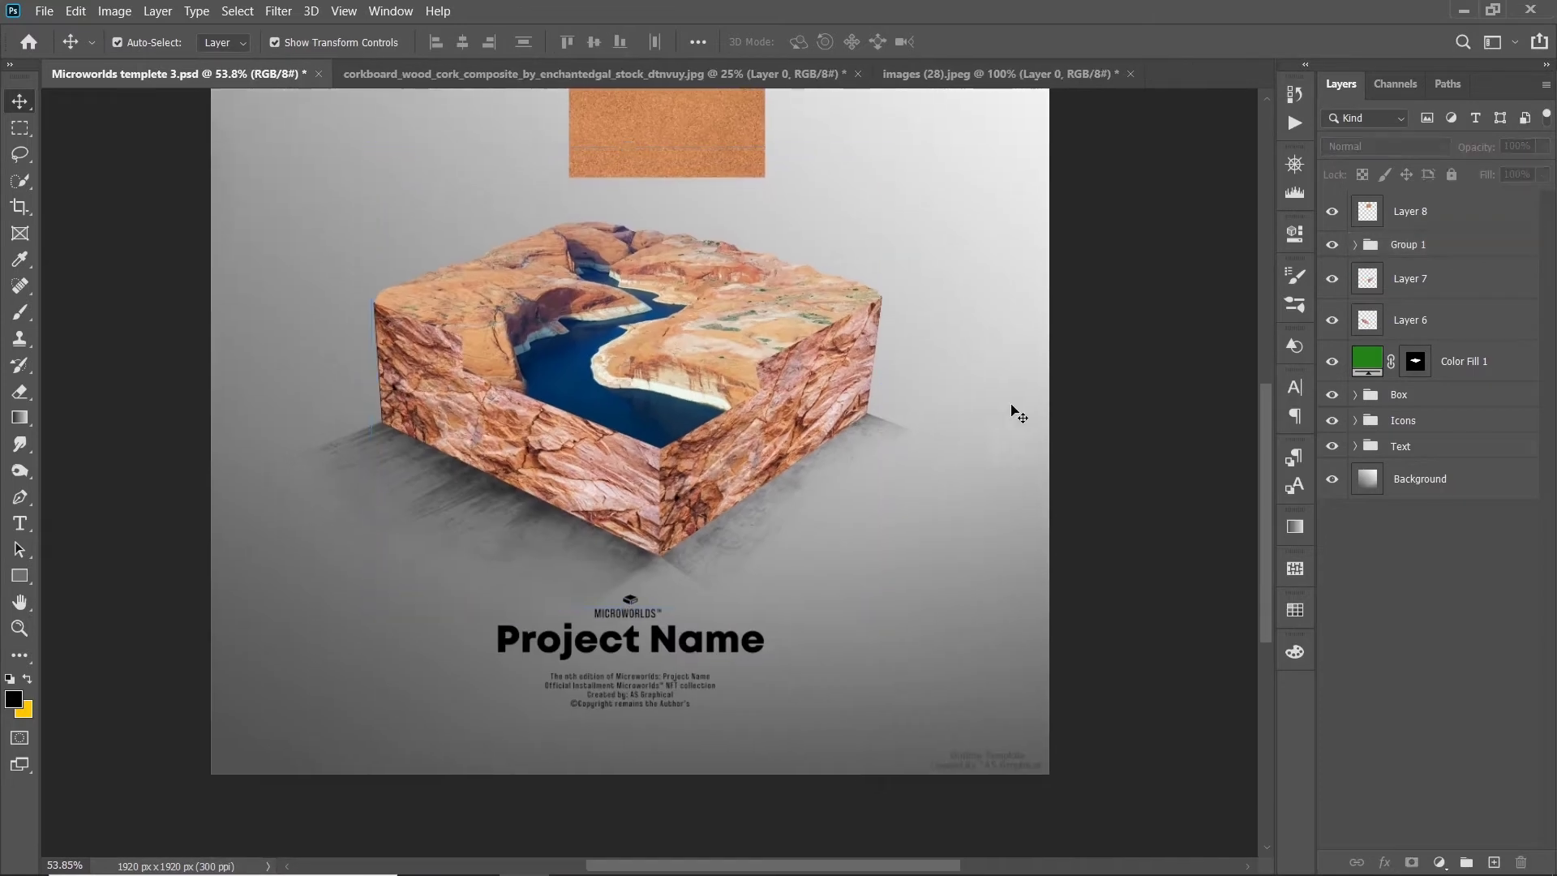
left_click(511, 462)
left_click(1440, 863)
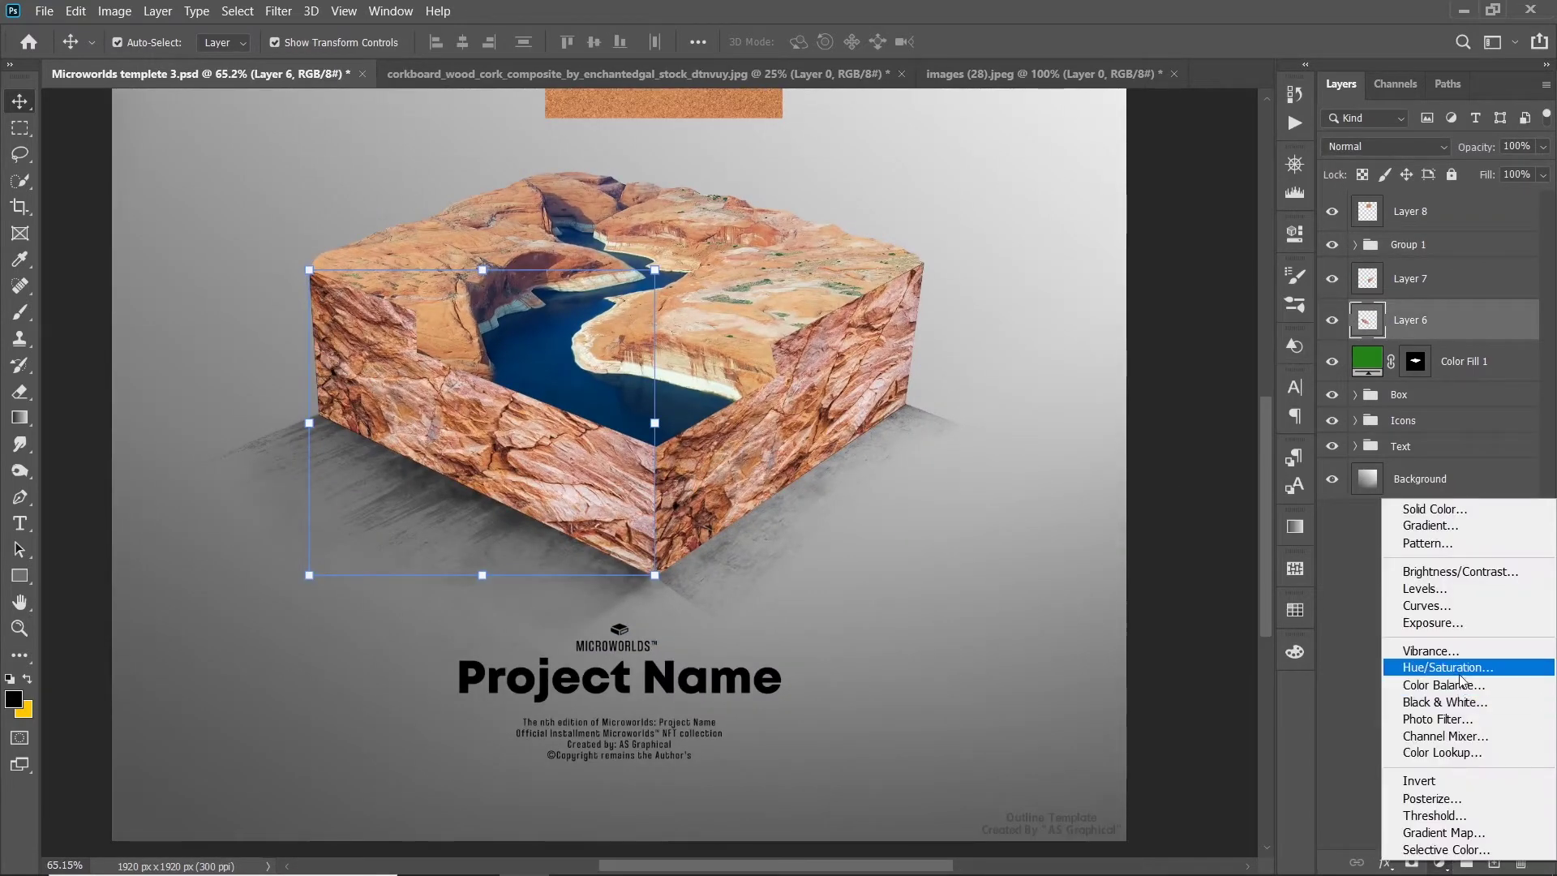
left_click(1452, 654)
left_click_drag(1121, 416, 1107, 451)
mouse_move(1122, 370)
left_mouse_down()
mouse_move(1073, 371)
mouse_move(1129, 398)
left_mouse_up()
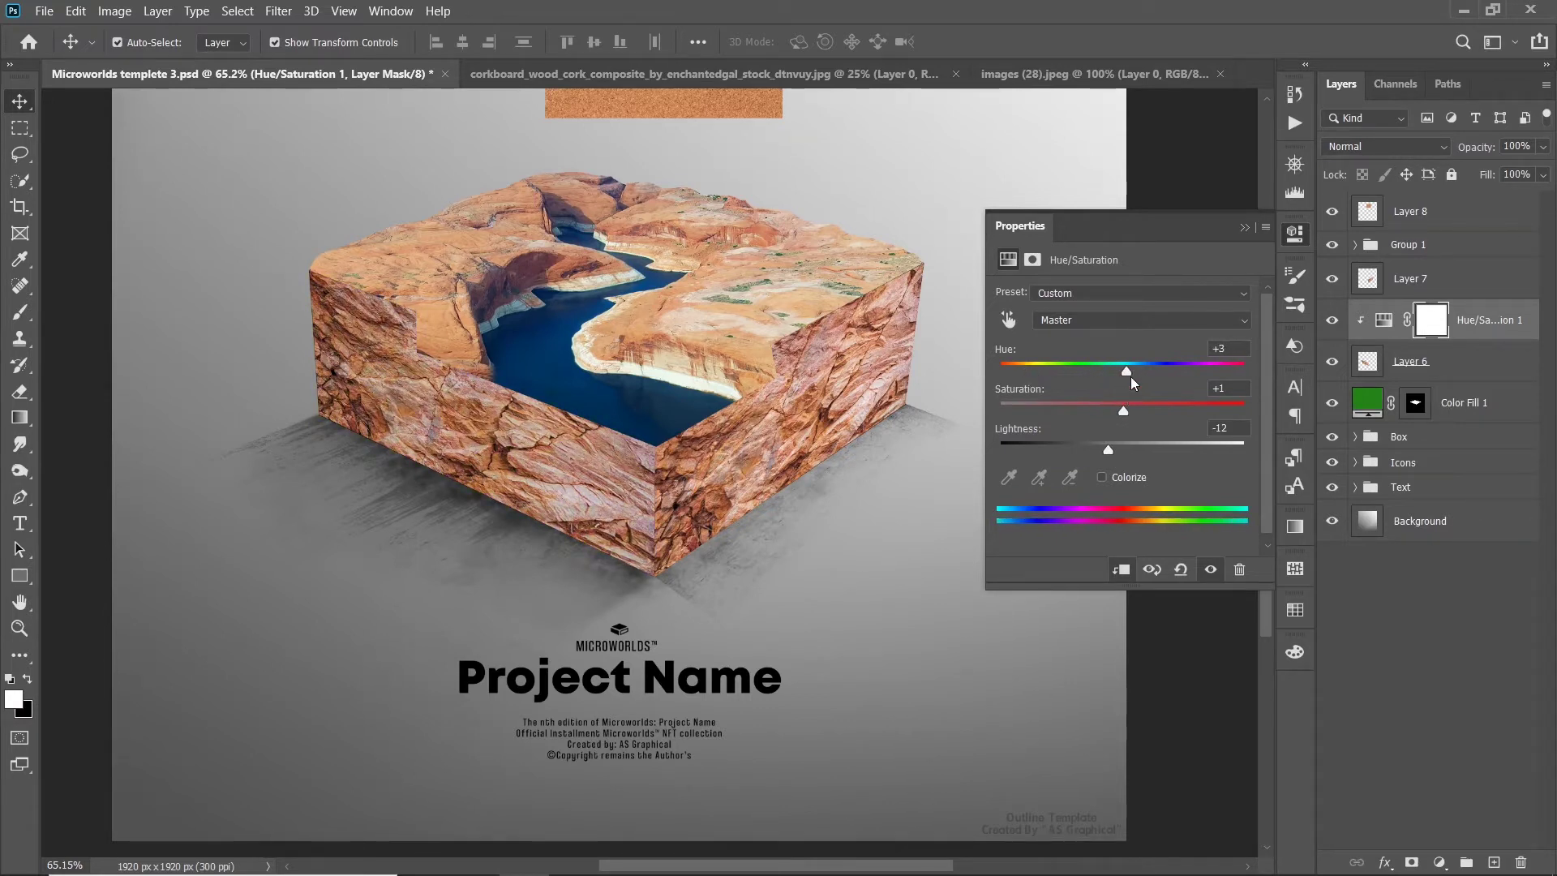
mouse_move(1160, 411)
left_mouse_down()
mouse_move(1116, 415)
mouse_move(1136, 415)
mouse_move(1115, 451)
left_mouse_up()
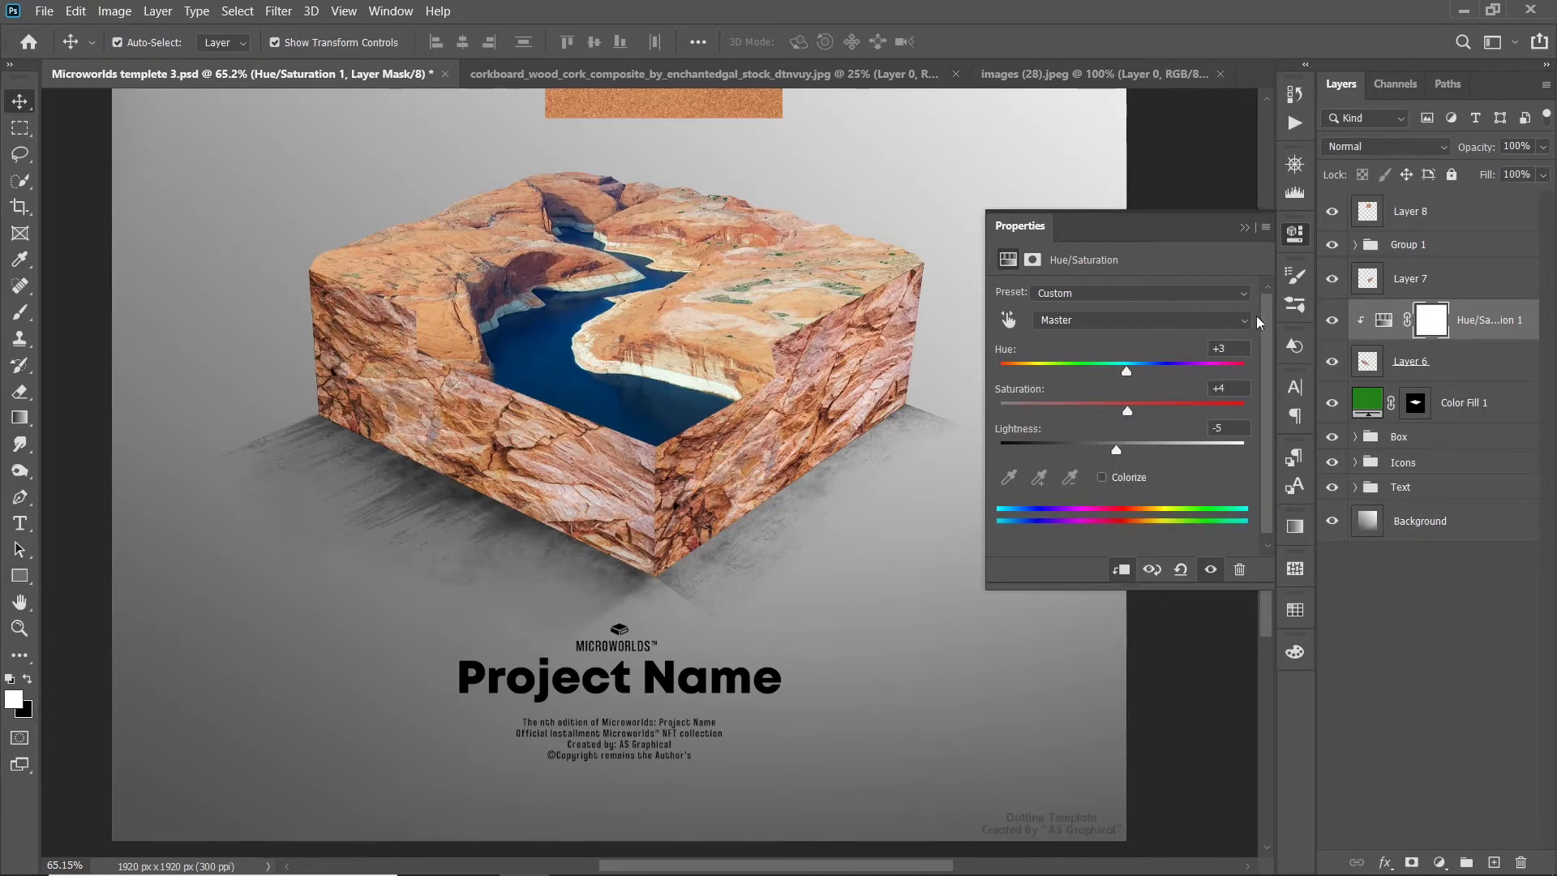
left_click(1245, 227)
scroll(896, 459, "down", 2)
scroll(896, 459, "up", 1)
Step: Add a Hue/Saturation clipped to Layer 7 with Hue about +2 and slightly lower lightness
left_click(1410, 278)
left_click(1439, 862)
left_click(1415, 662)
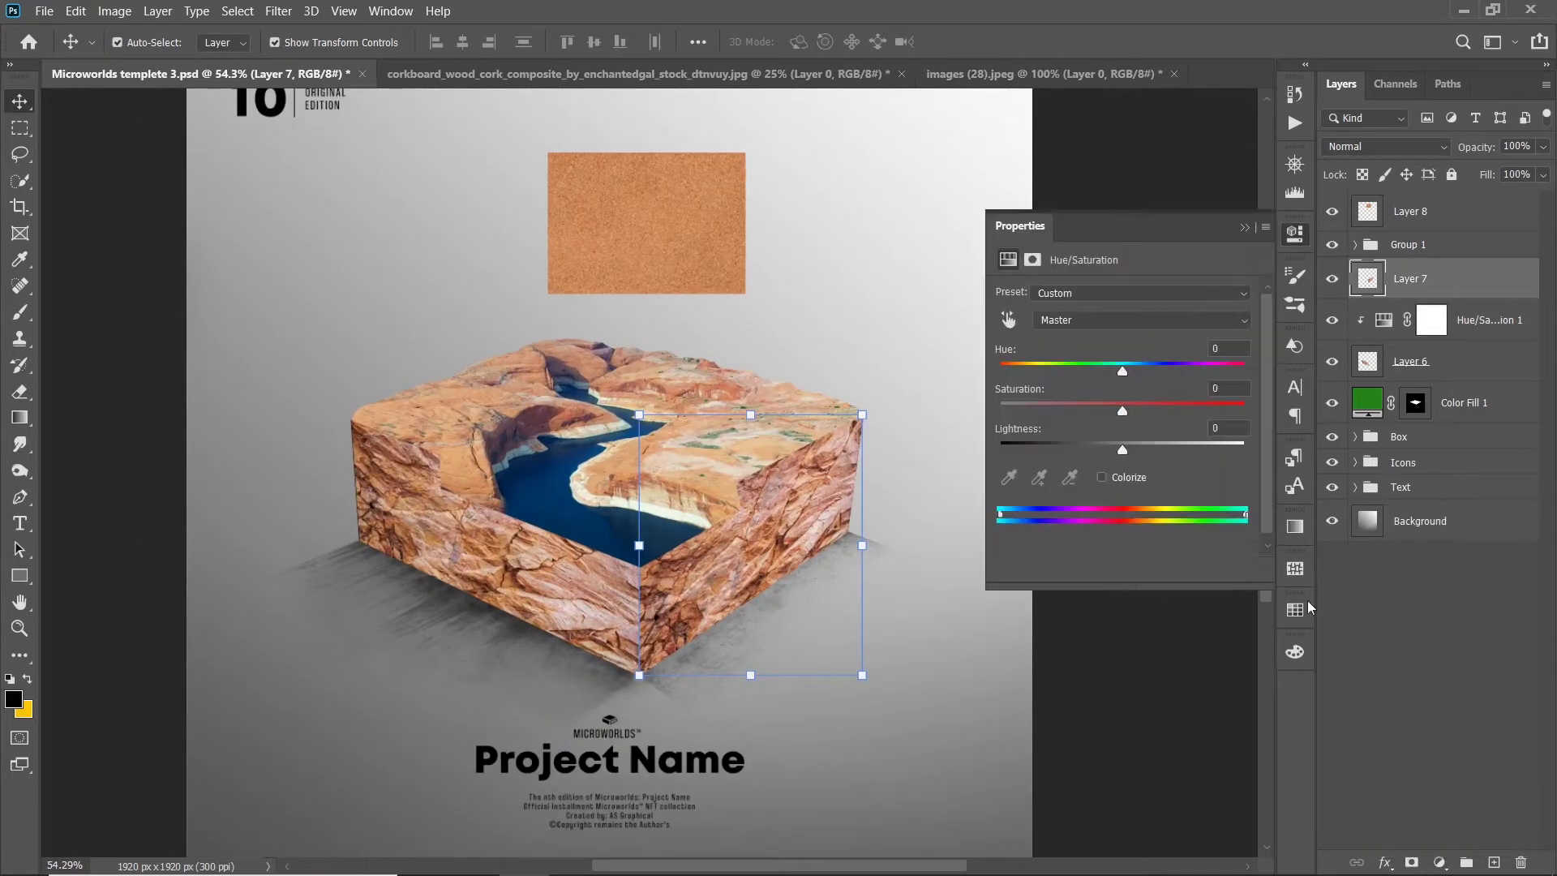
left_click(1119, 570)
left_click_drag(1114, 372, 1121, 373)
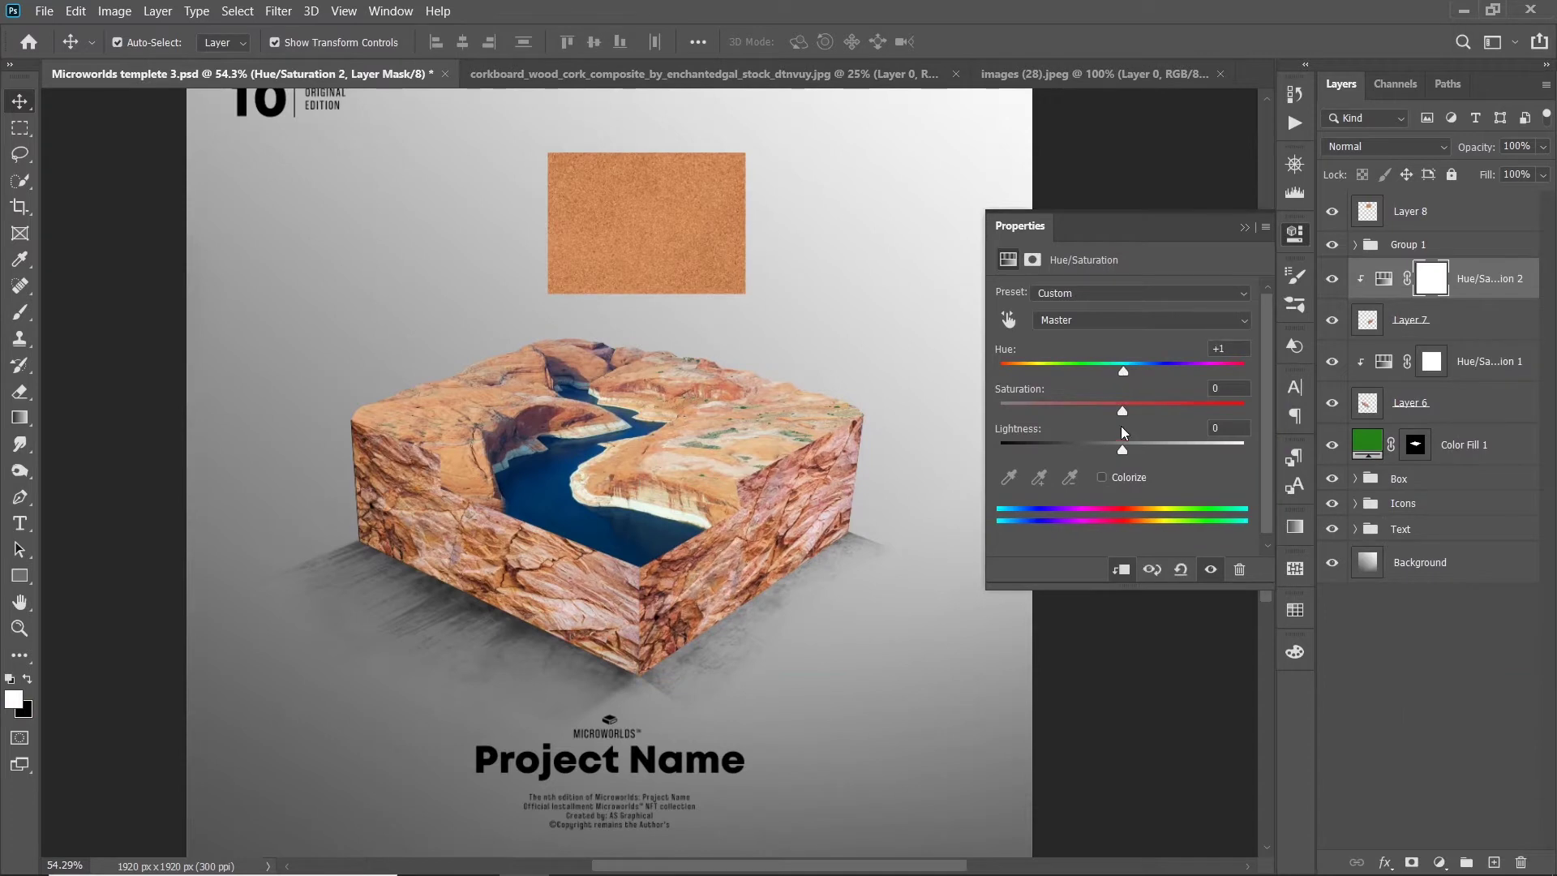
left_click_drag(1122, 450, 1119, 450)
left_click_drag(1123, 372, 1124, 372)
left_click(883, 441)
scroll(730, 535, "down", 1)
scroll(573, 629, "up", 3)
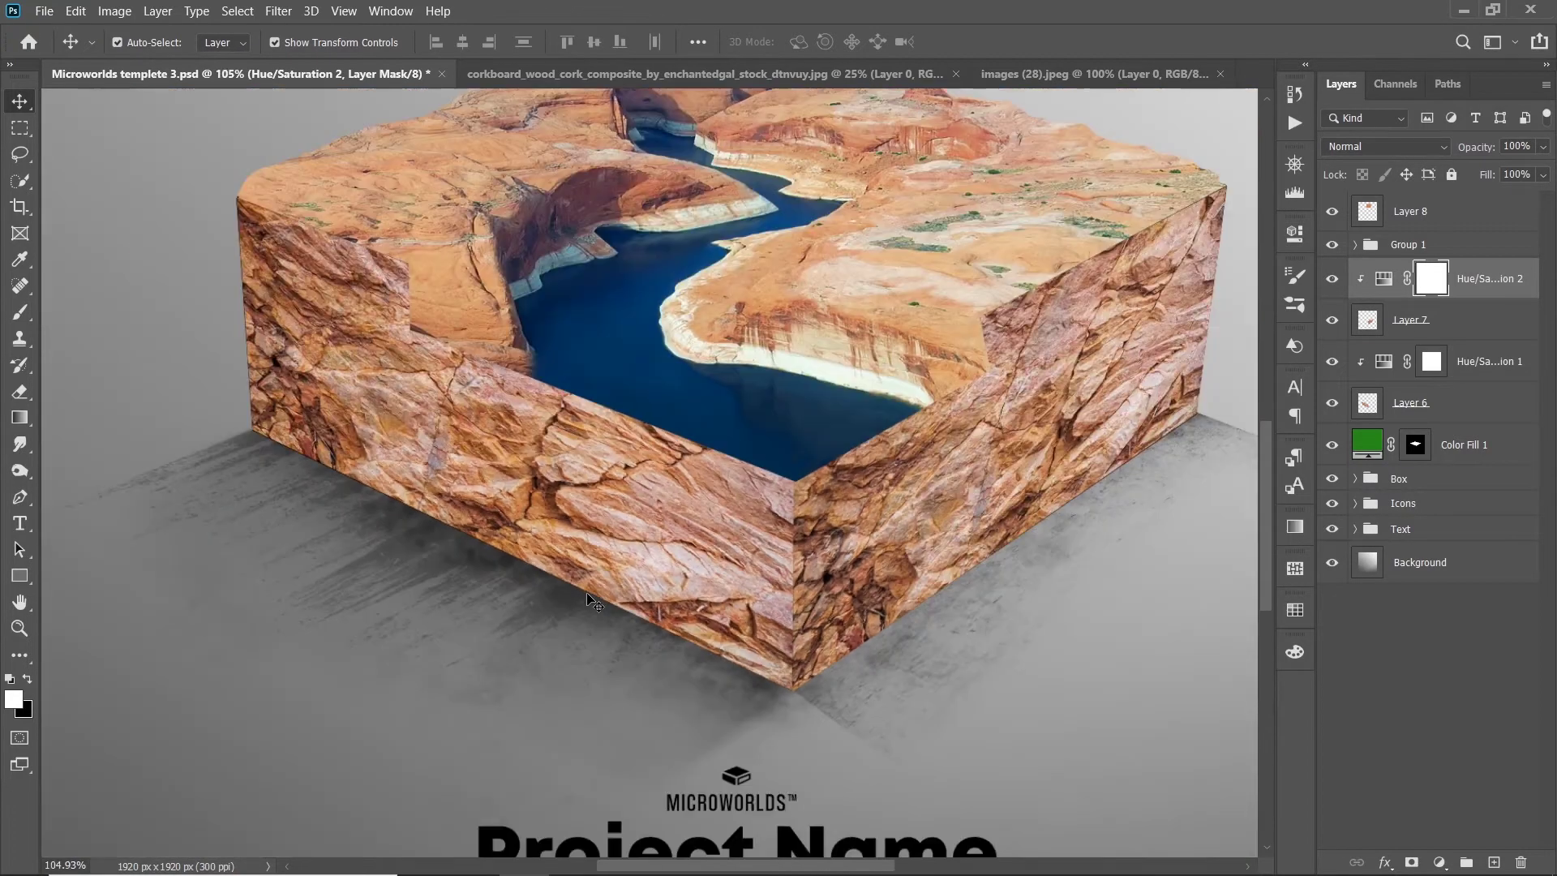
scroll(594, 603, "down", 3)
Step: Free-transform Layer 3 and skew its left corners to fit the block edge
scroll(546, 626, "up", 2)
left_click(568, 527)
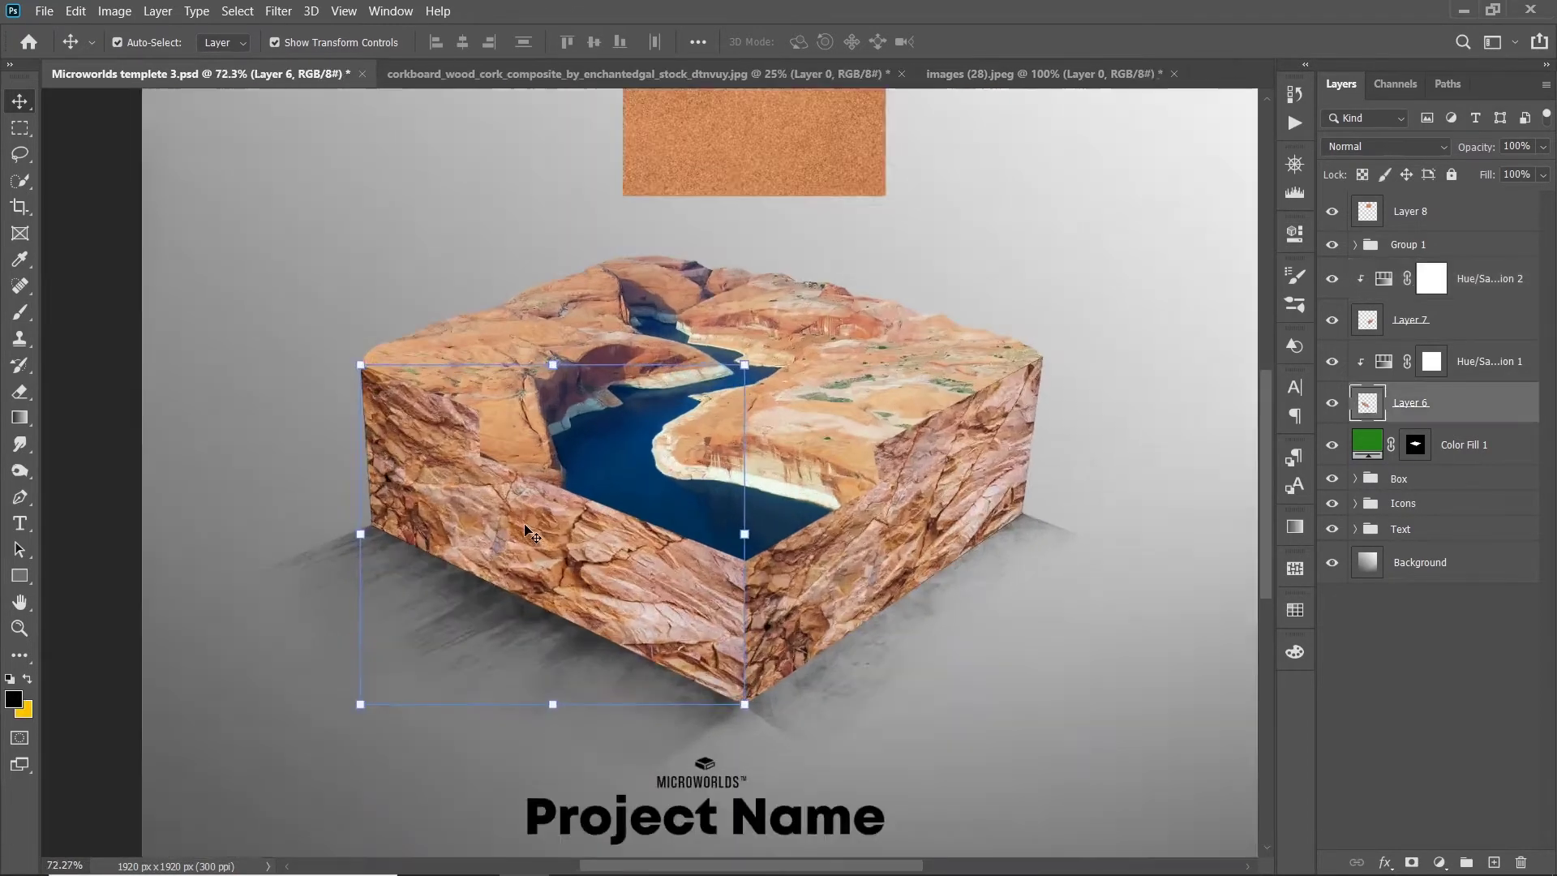
scroll(613, 433, "up", 2)
right_click(460, 443)
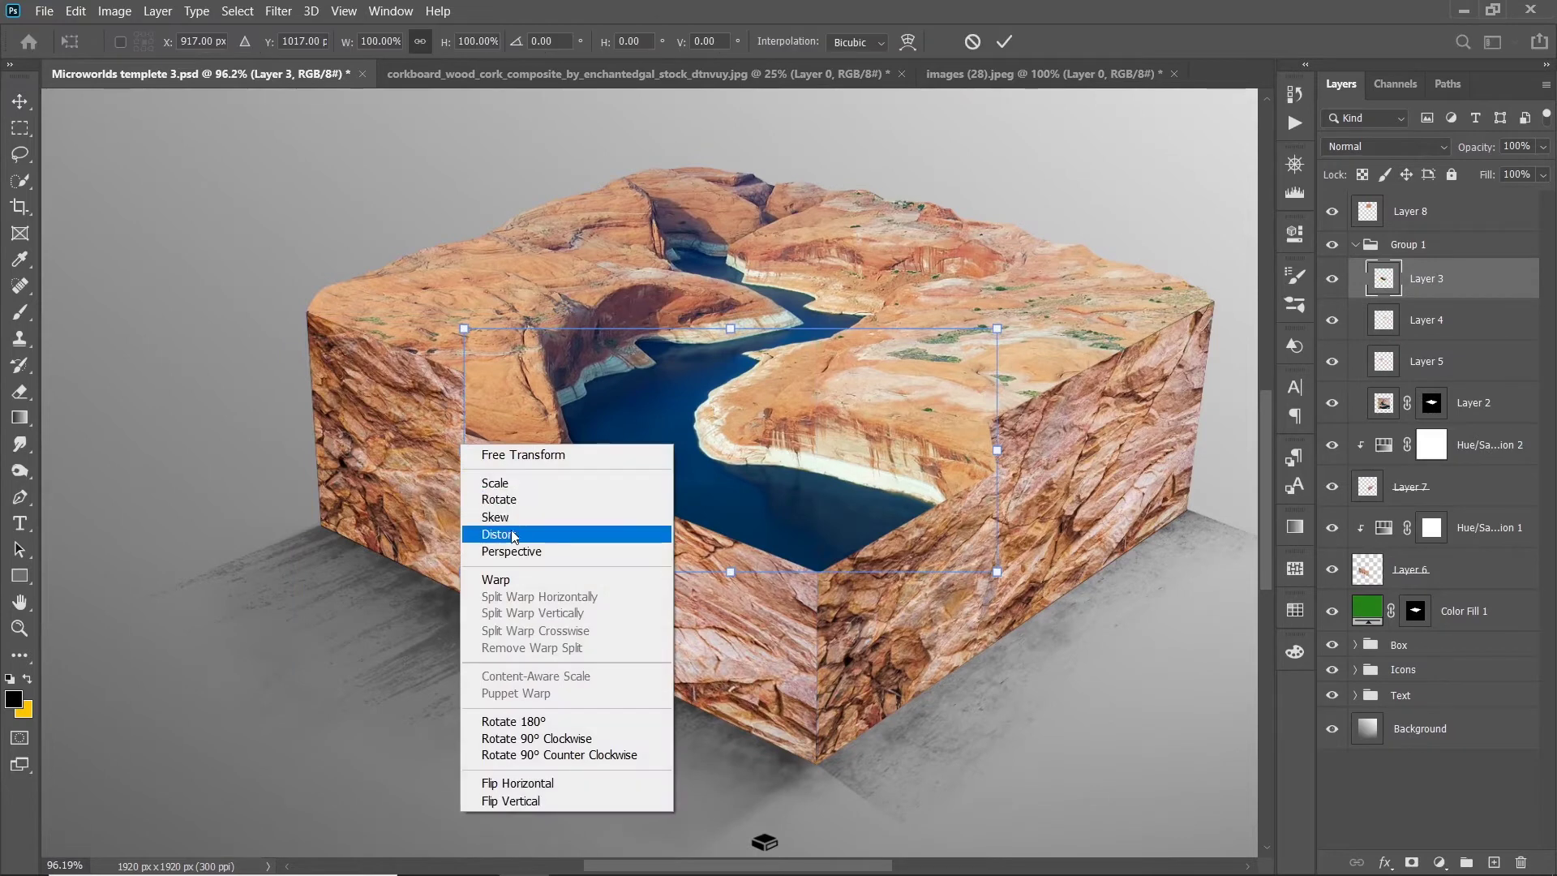
left_click(487, 533)
scroll(462, 572, "up", 3)
left_click_drag(460, 588, 471, 565)
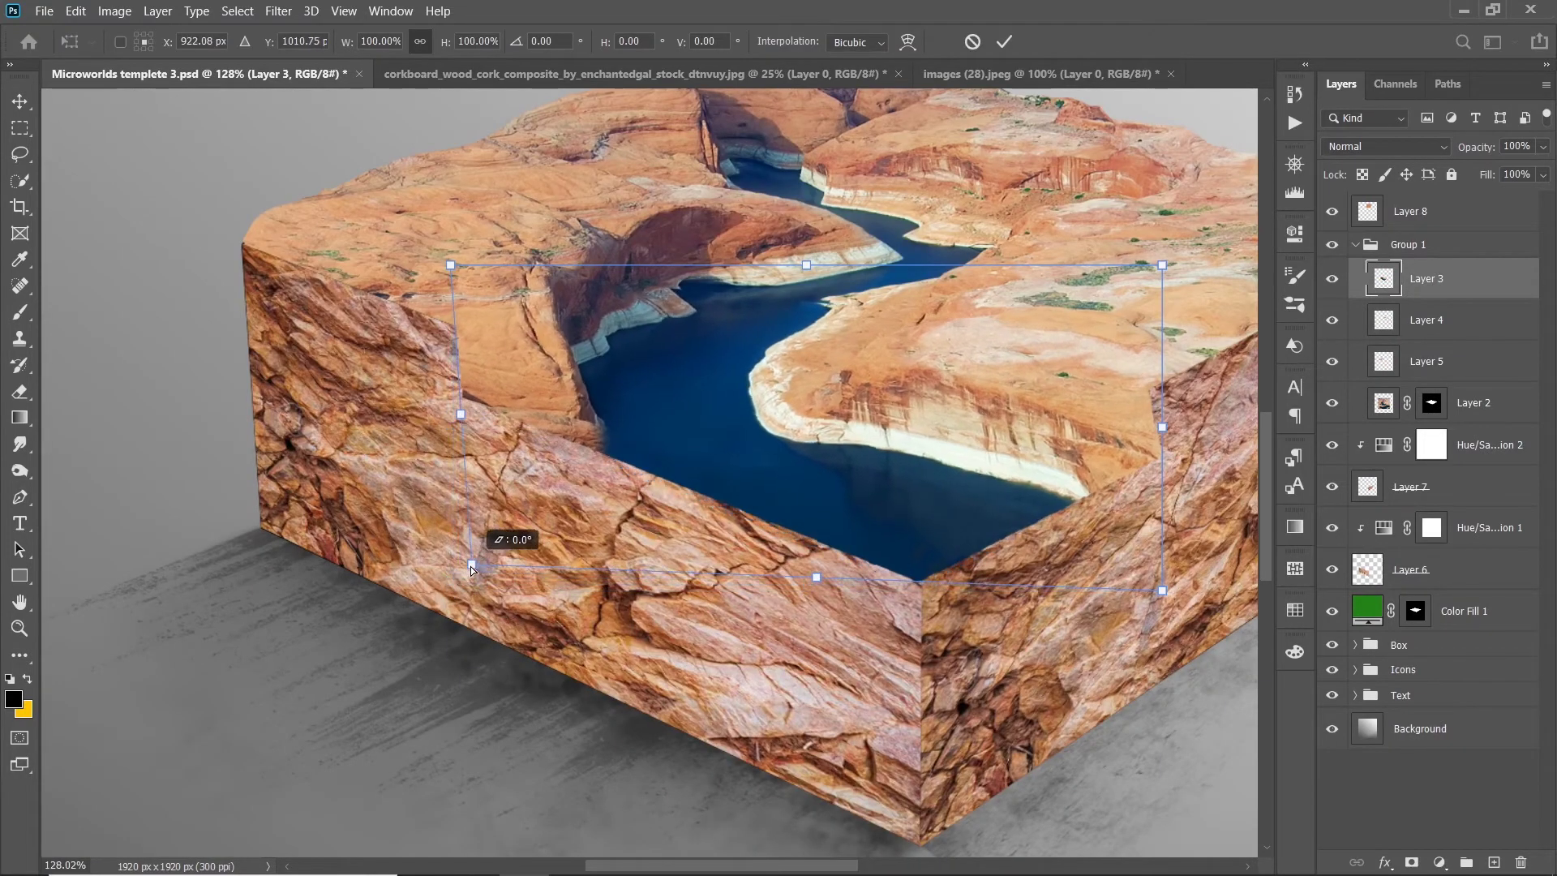
left_click_drag(452, 265, 467, 264)
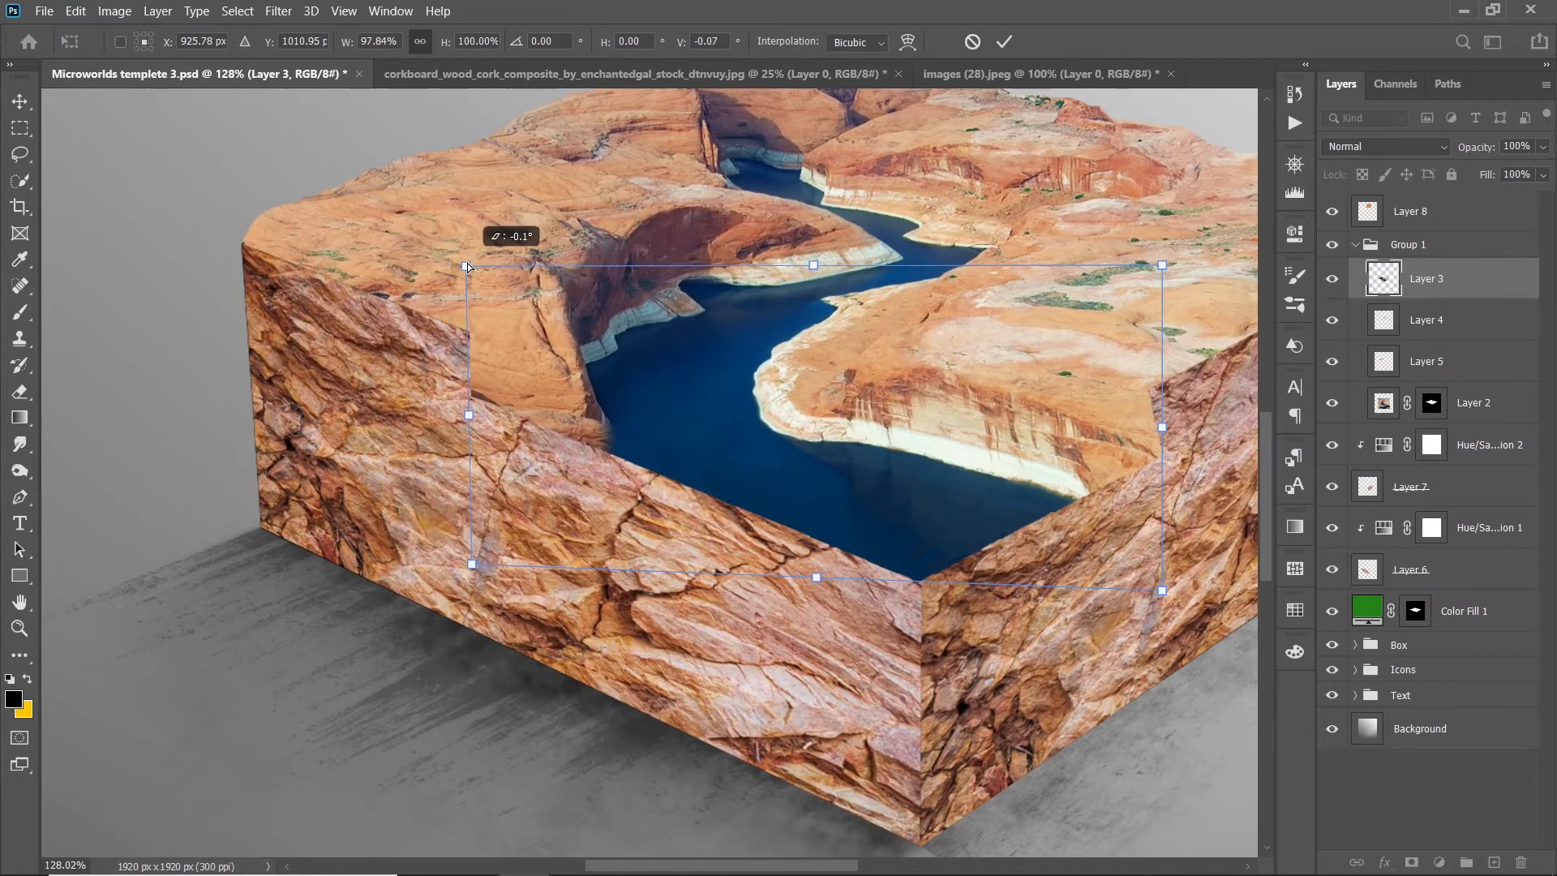
scroll(682, 365, "down", 3)
scroll(811, 422, "up", 1)
Step: Skew Layer 3's right corners about 3° and nudge it a few pixels down
left_click_drag(897, 461, 905, 474)
scroll(891, 240, "down", 1)
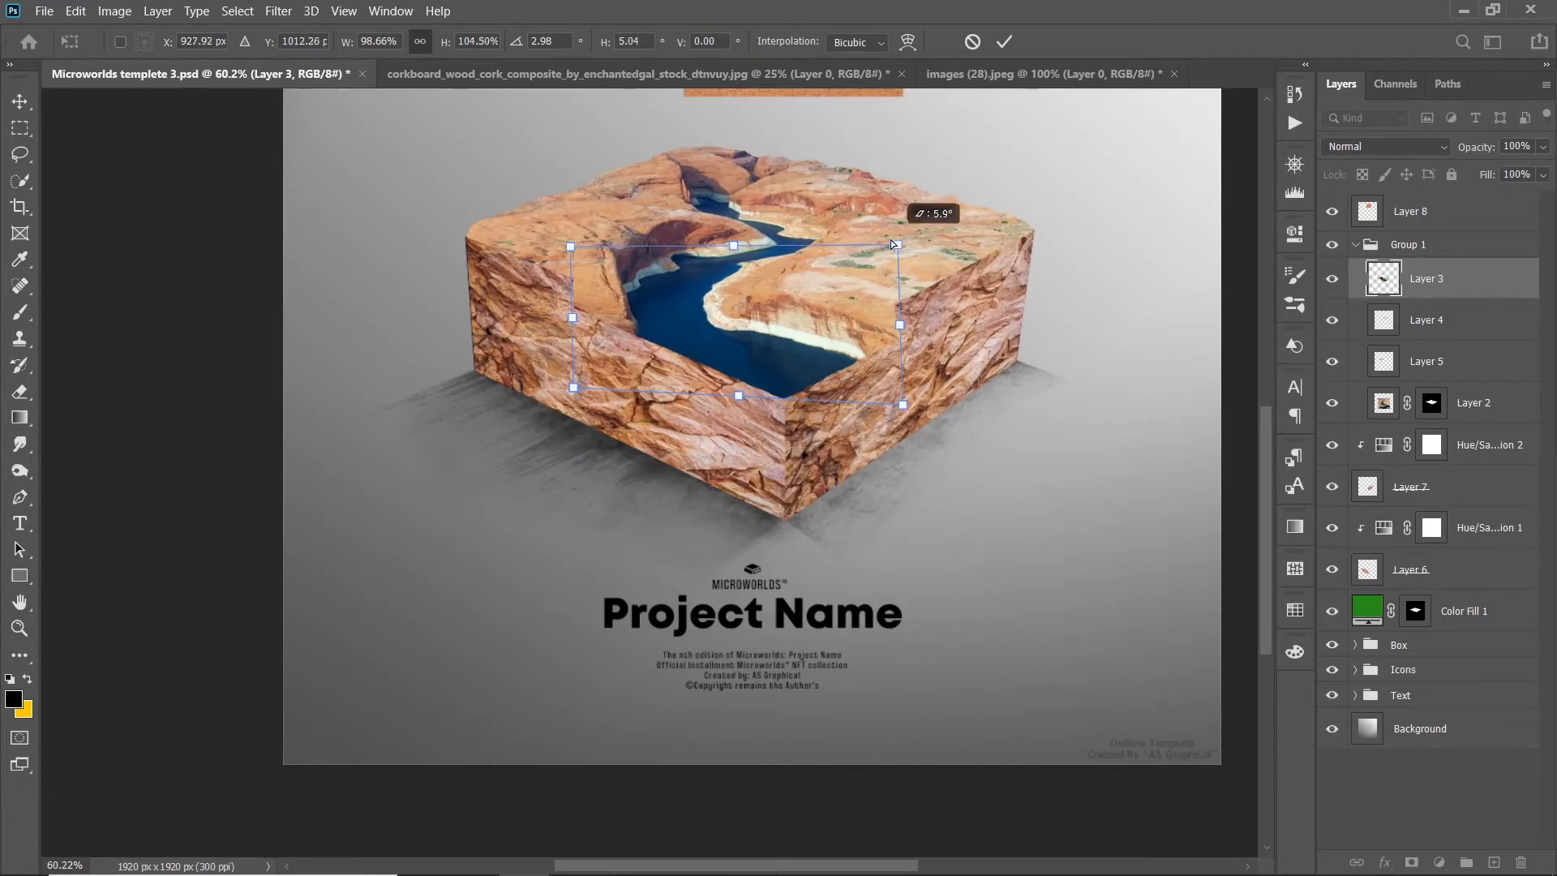
left_click_drag(891, 240, 893, 231)
scroll(805, 429, "up", 1)
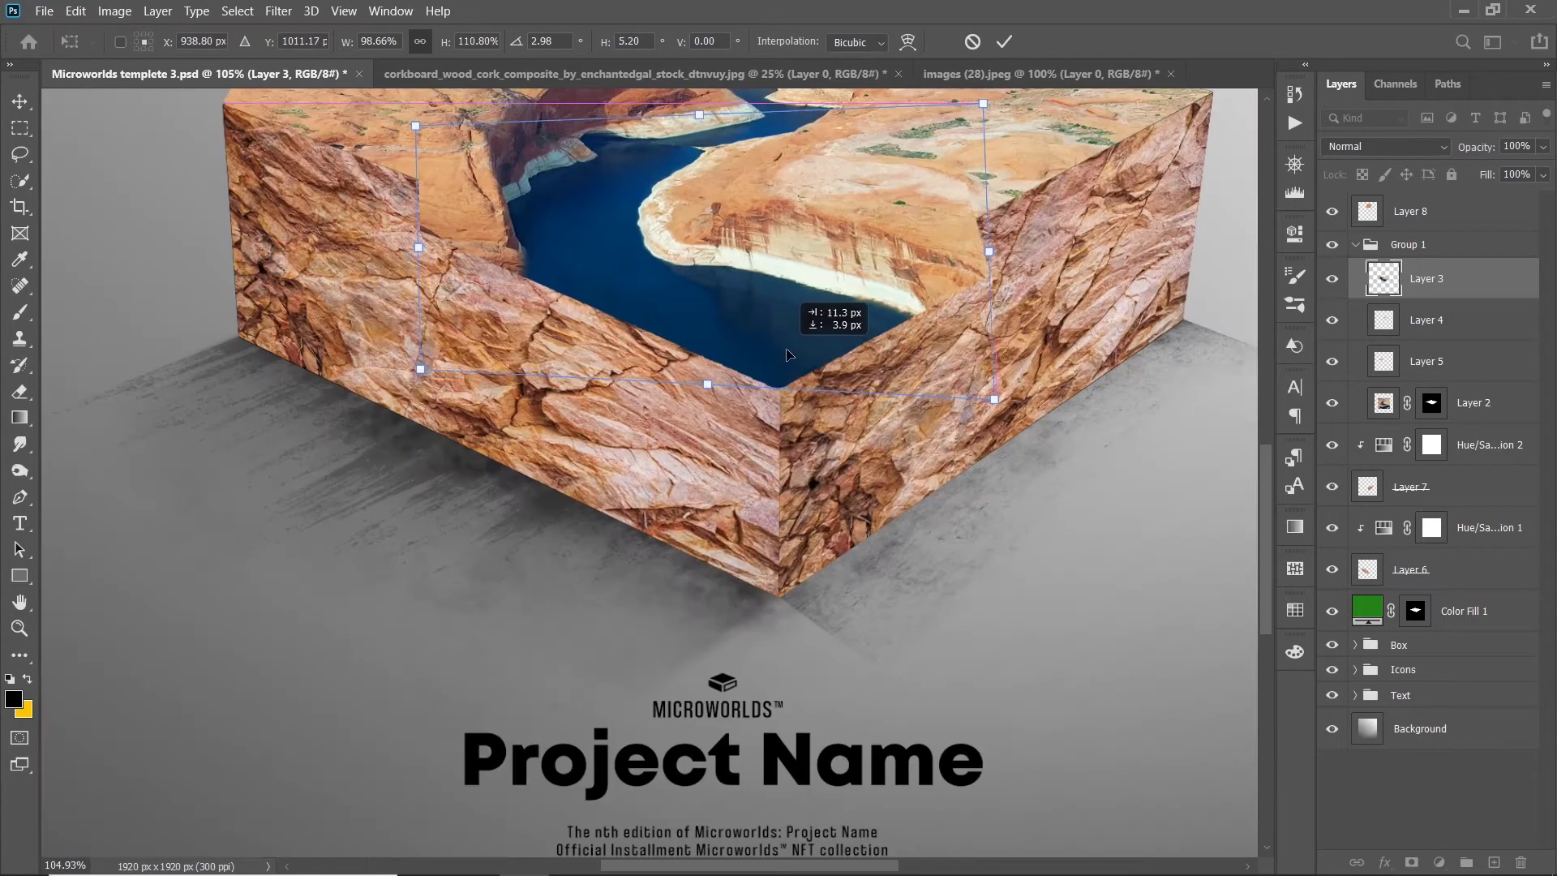
left_click_drag(783, 363, 792, 356)
scroll(792, 362, "down", 1)
scroll(962, 169, "up", 1)
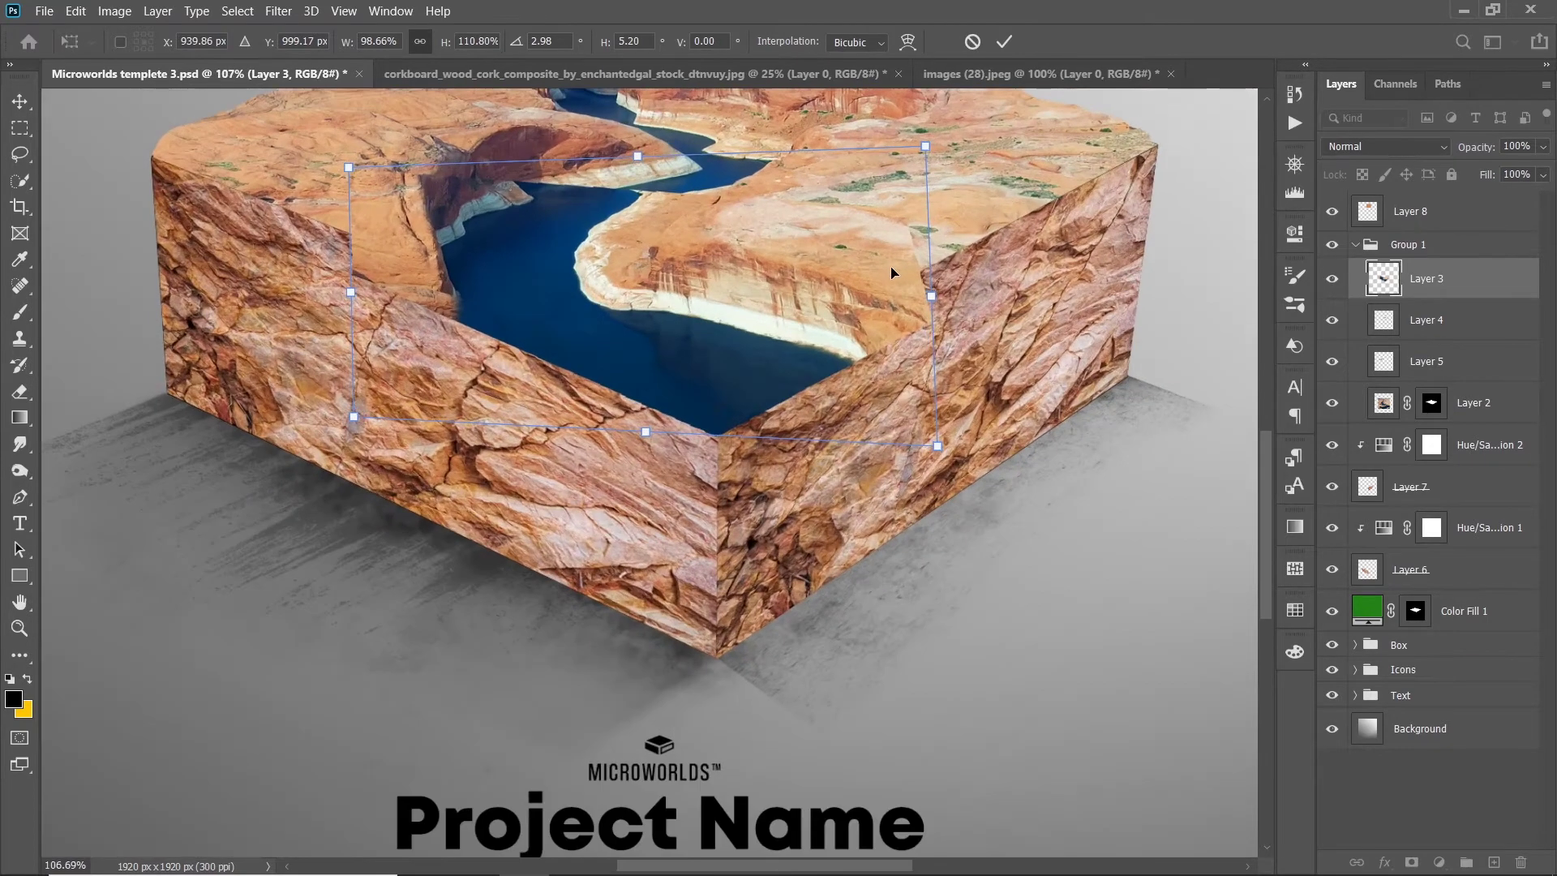
left_click_drag(890, 259, 890, 273)
key("Down")
key("Down")
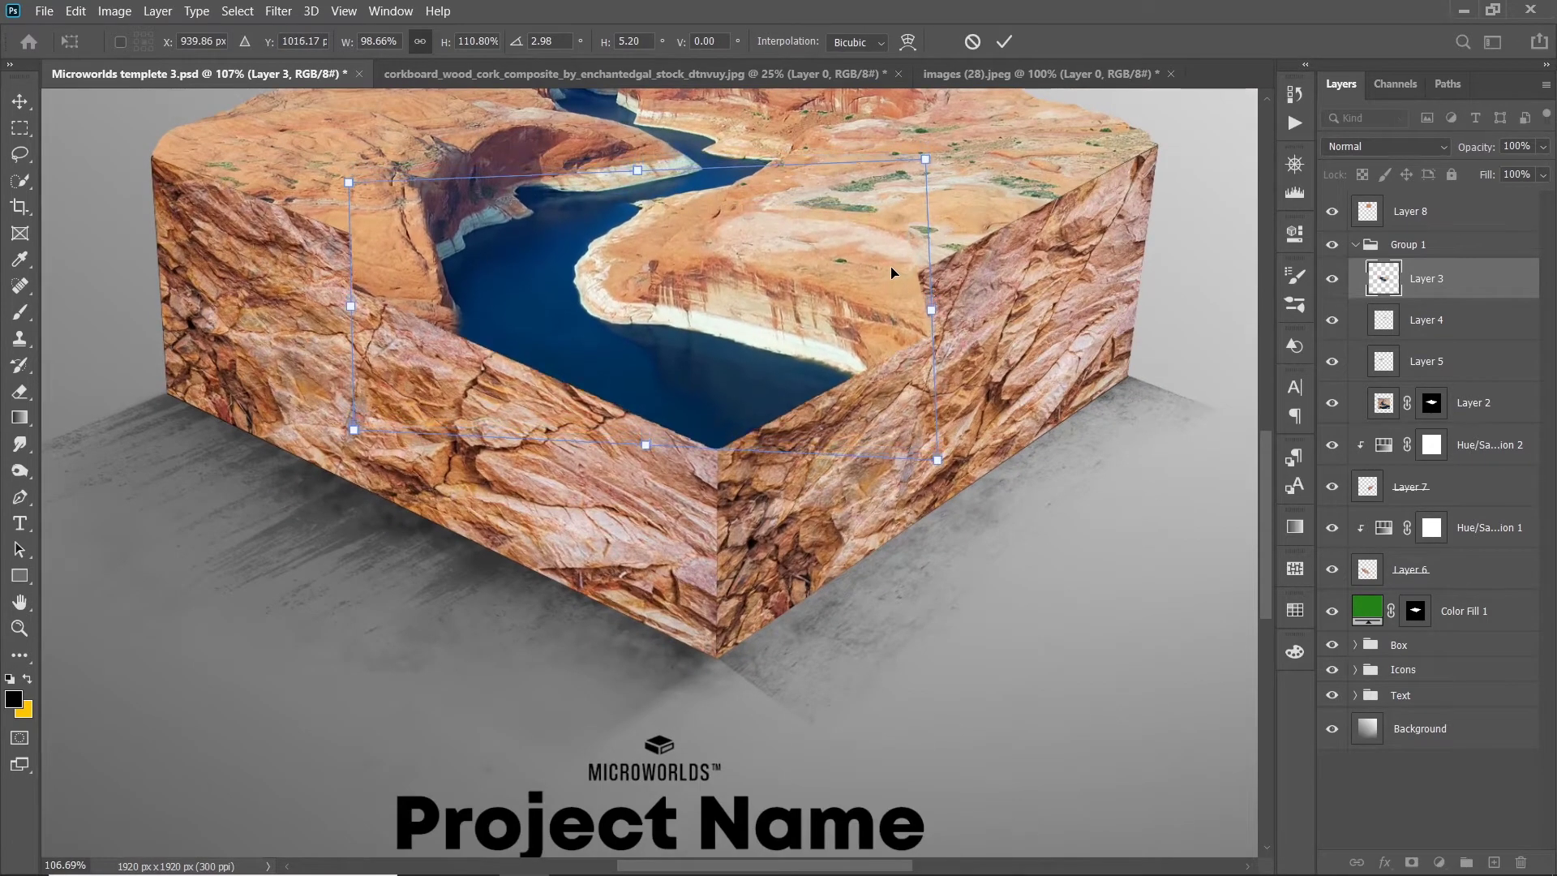
key("Down")
key("Down")
key("Down")
key("Down")
key("Down")
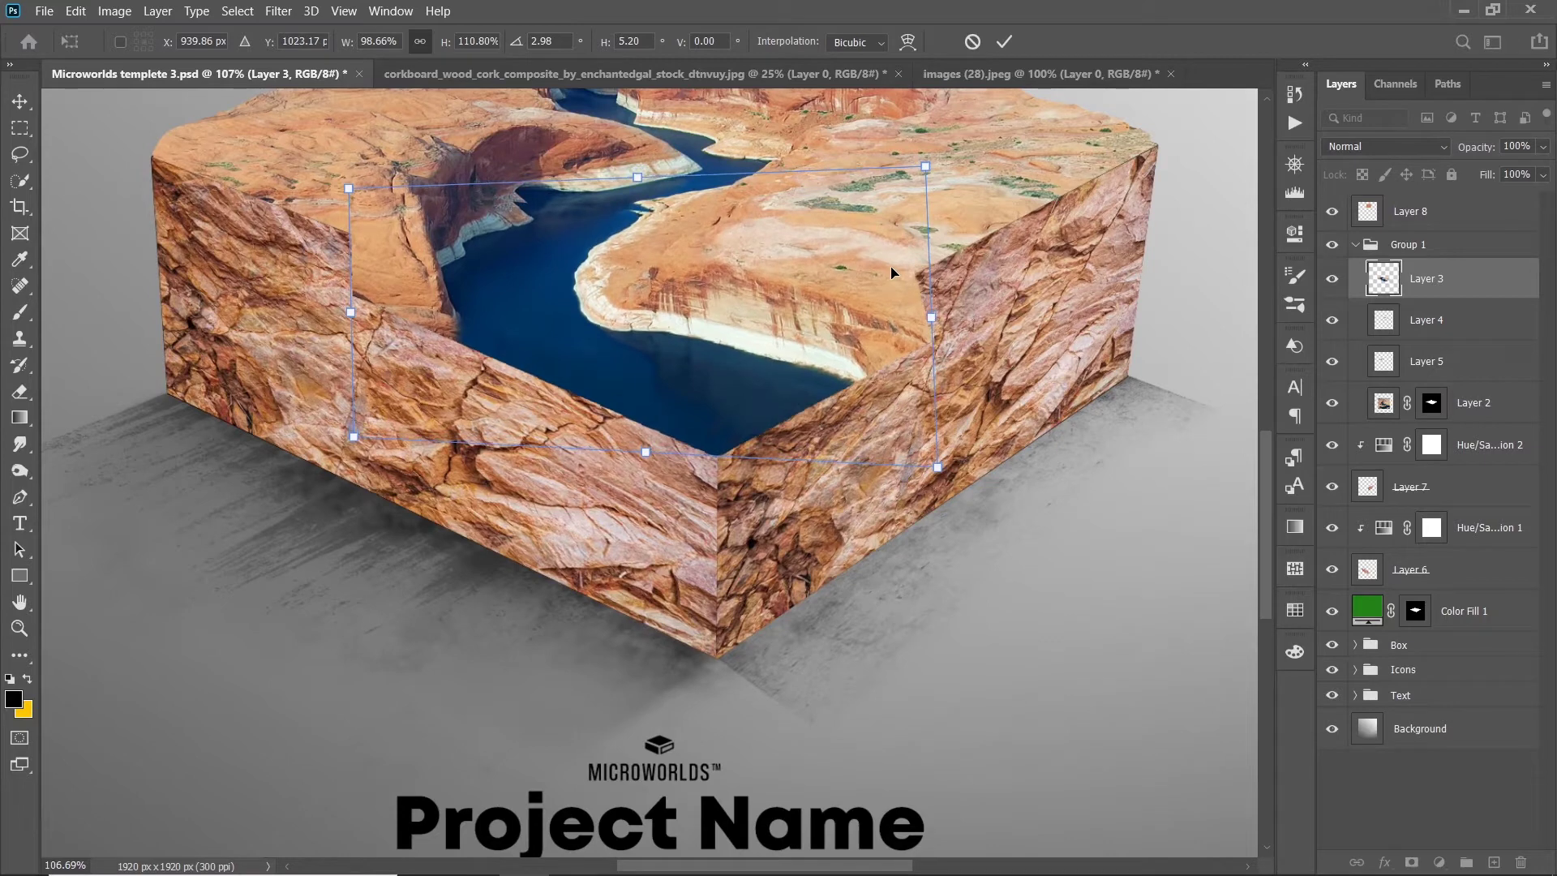
Step: Commit Layer 3's skew, add a layer mask, and set a black brush to 38% flow
key("Return")
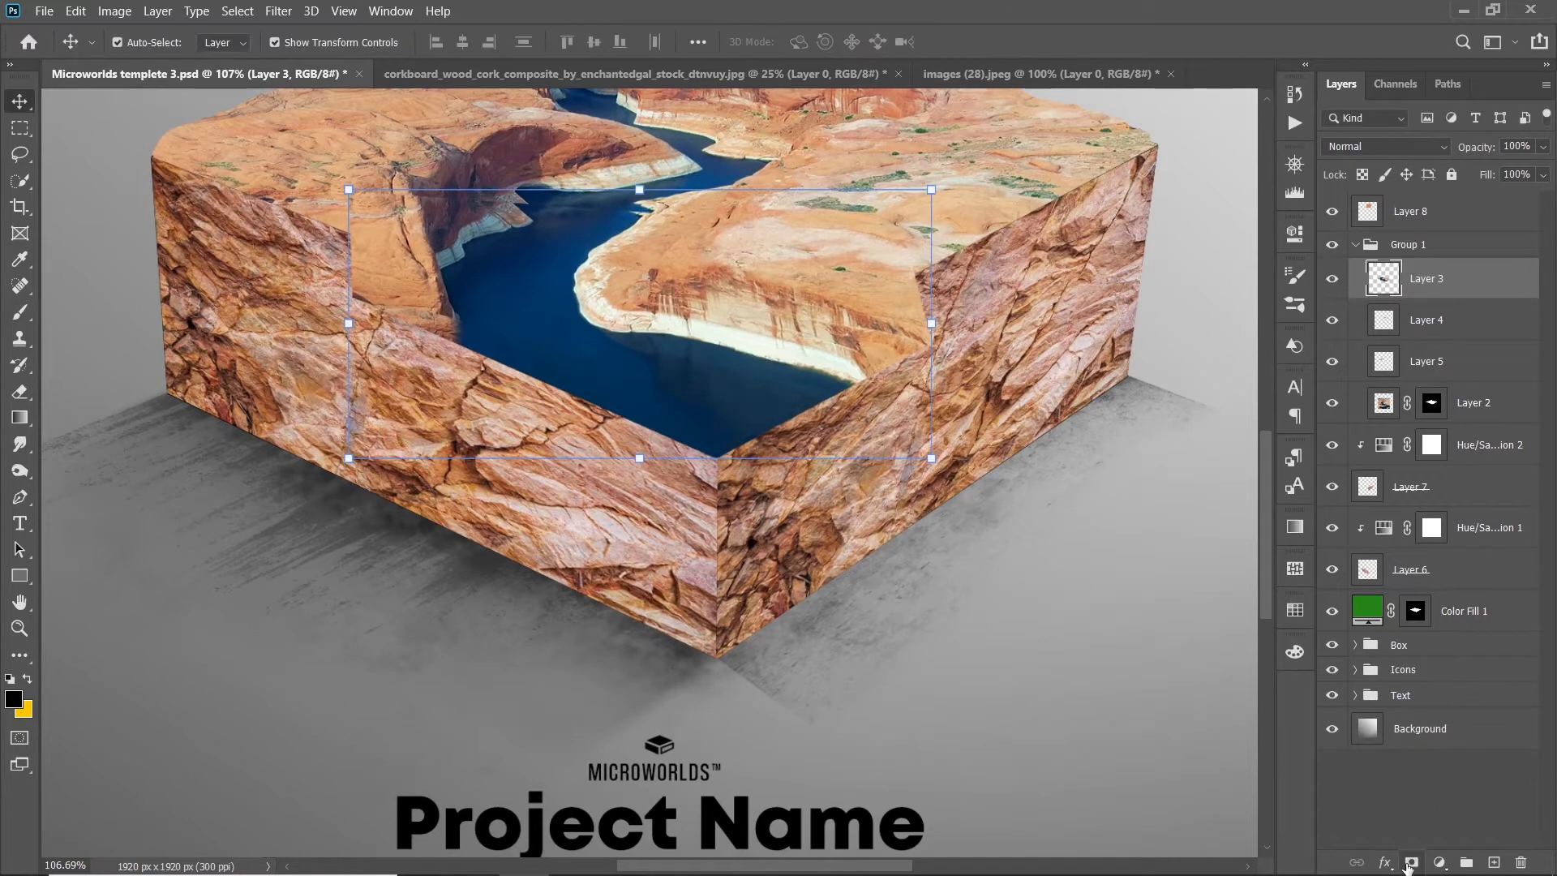
left_click(1411, 862)
key("d")
key("b")
left_click_drag(594, 42, 558, 104)
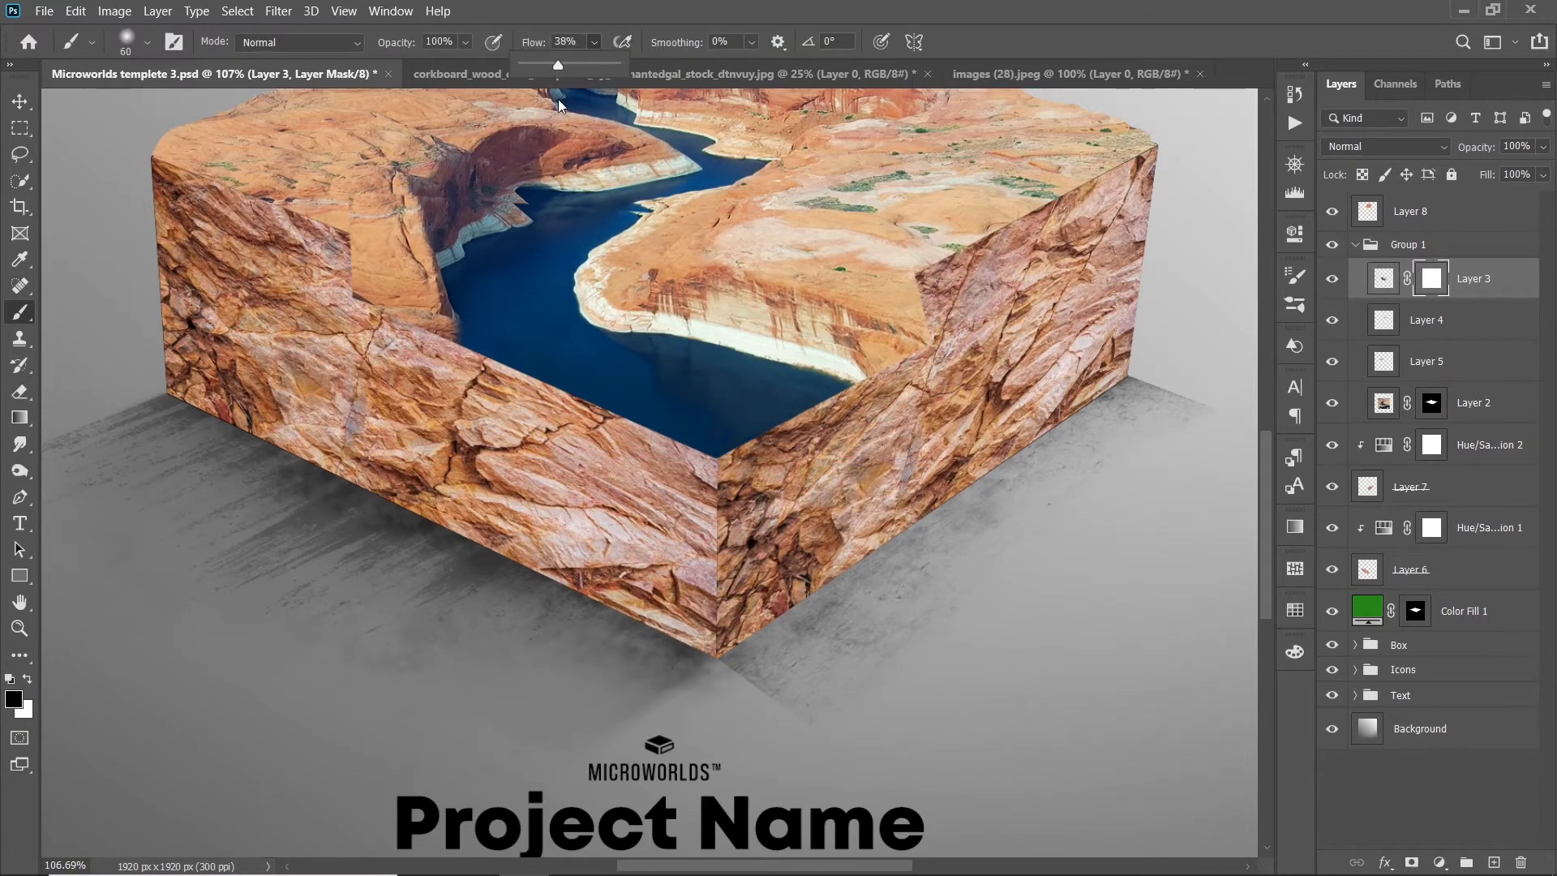
Step: Shrink the brush to size 20 and paint out small edge areas on Layer 3's mask
scroll(608, 208, "up", 3)
right_click(632, 215)
key("bracketleft")
key("bracketleft")
key("bracketleft")
key("Escape")
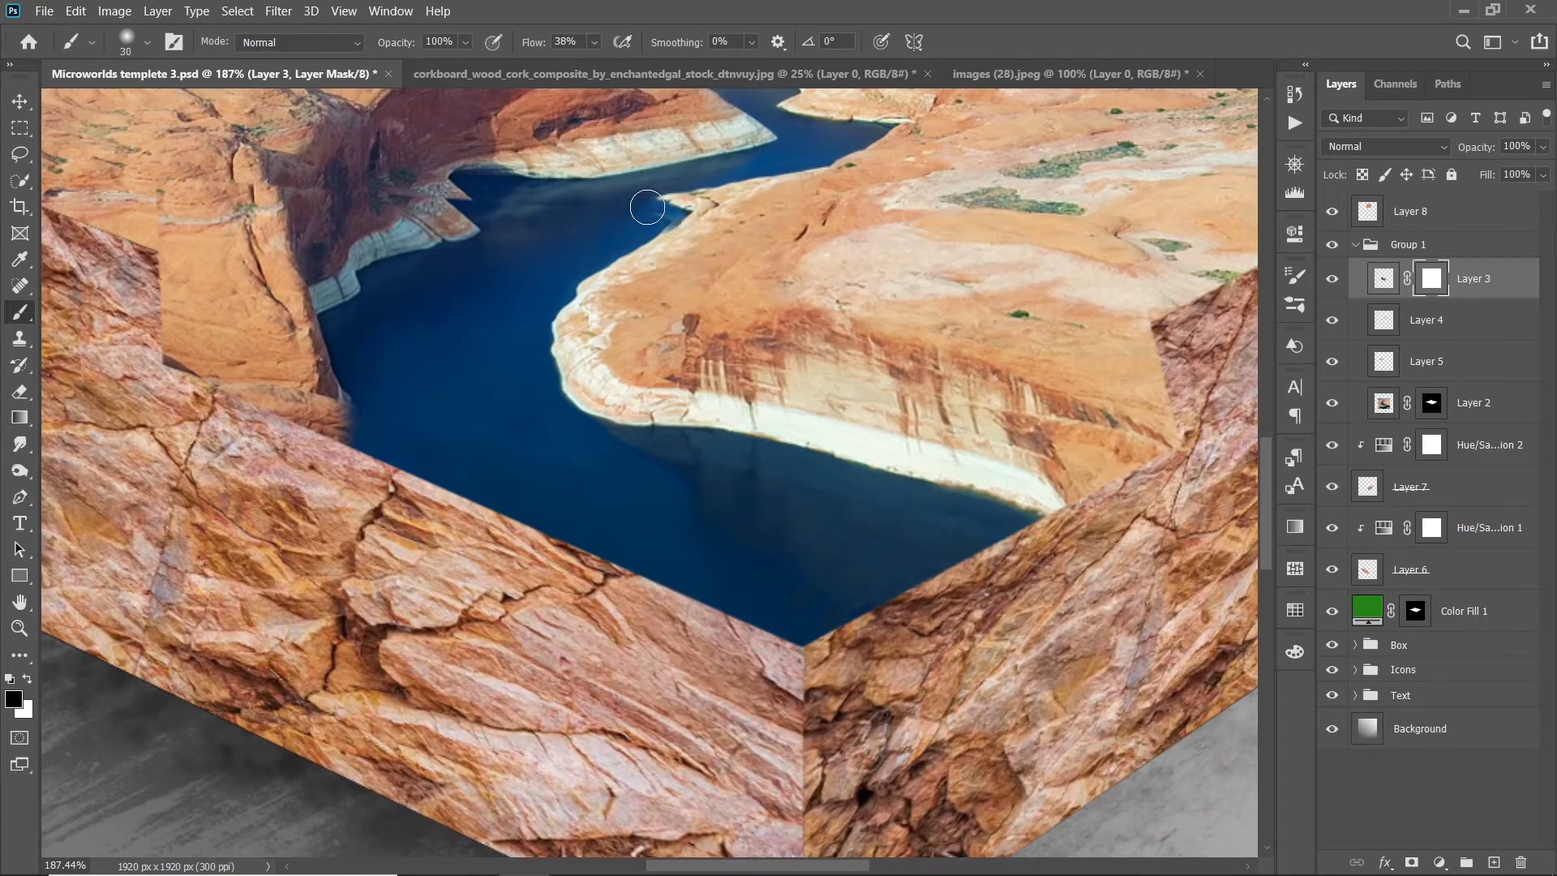
scroll(647, 207, "up", 1)
key("bracketleft")
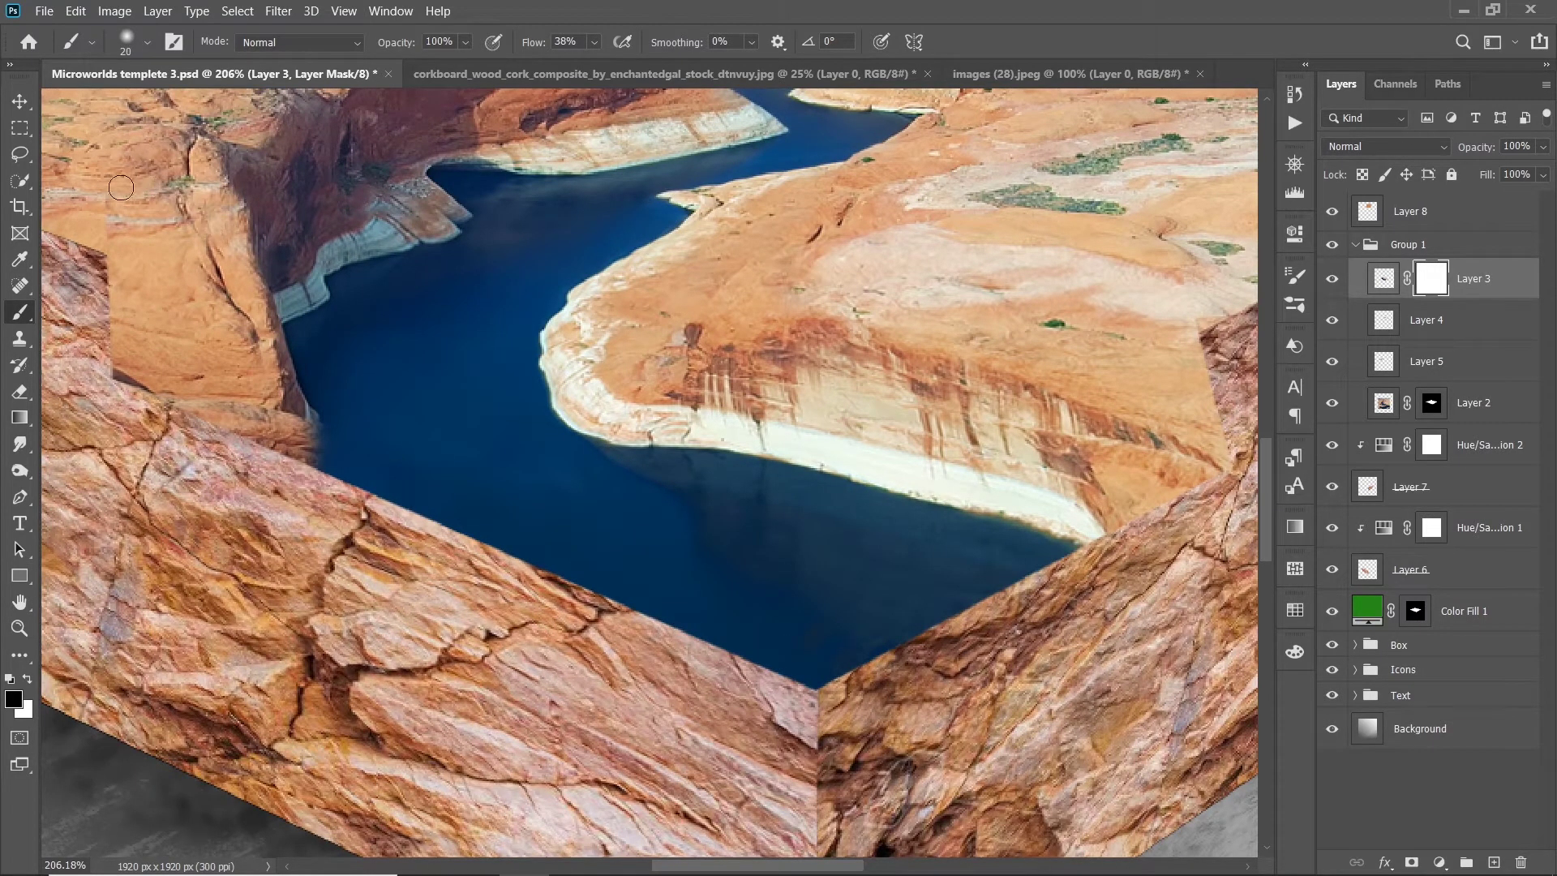
scroll(202, 237, "down", 3)
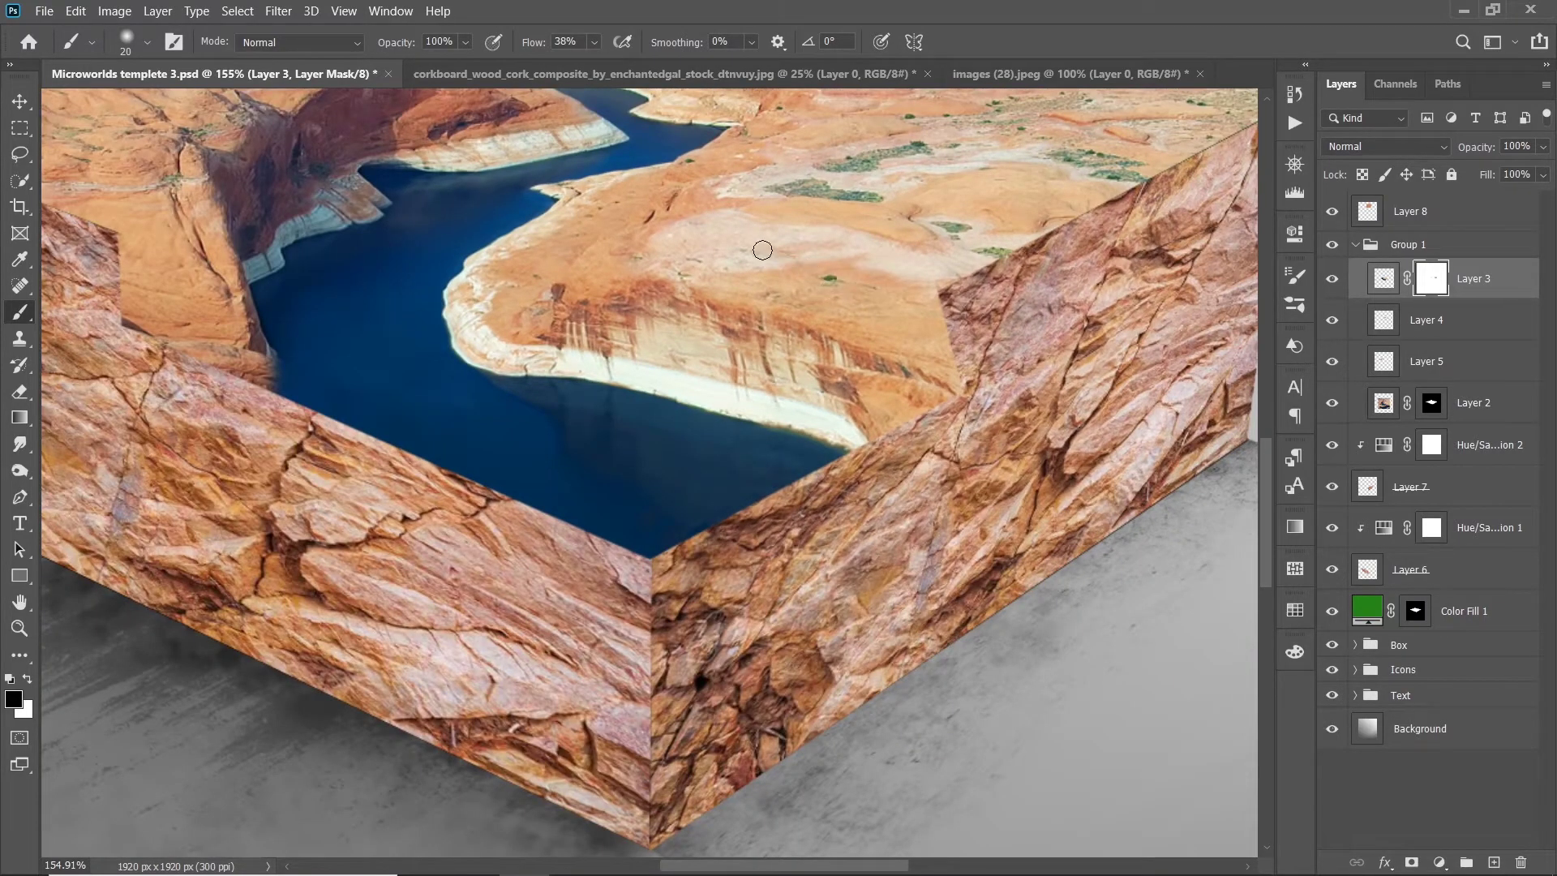
scroll(654, 265, "down", 3)
scroll(583, 517, "up", 2)
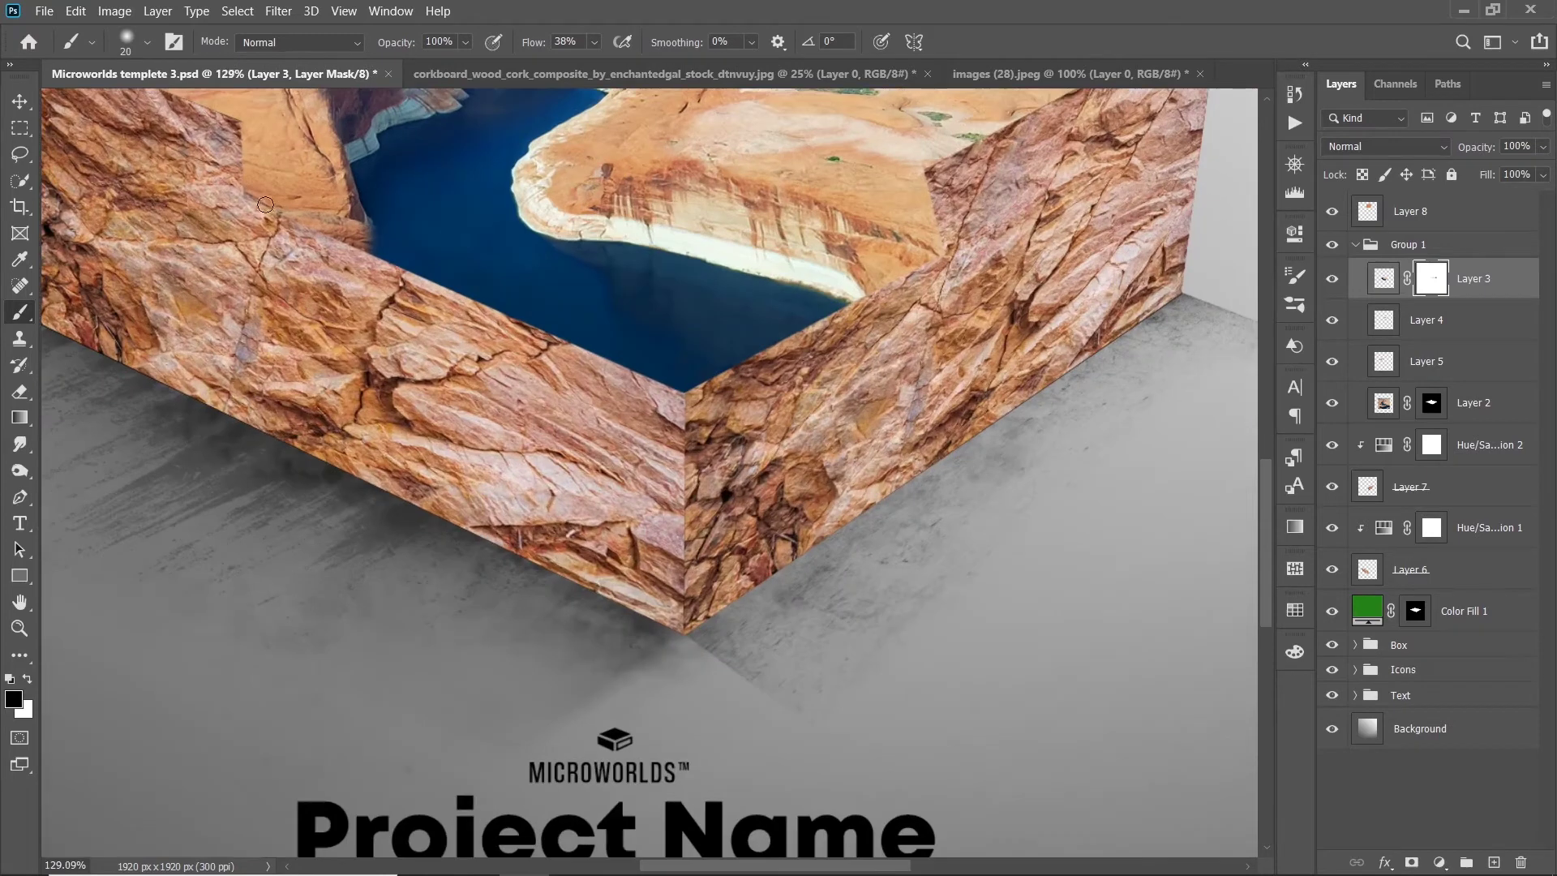
key("v")
scroll(188, 79, "down", 2)
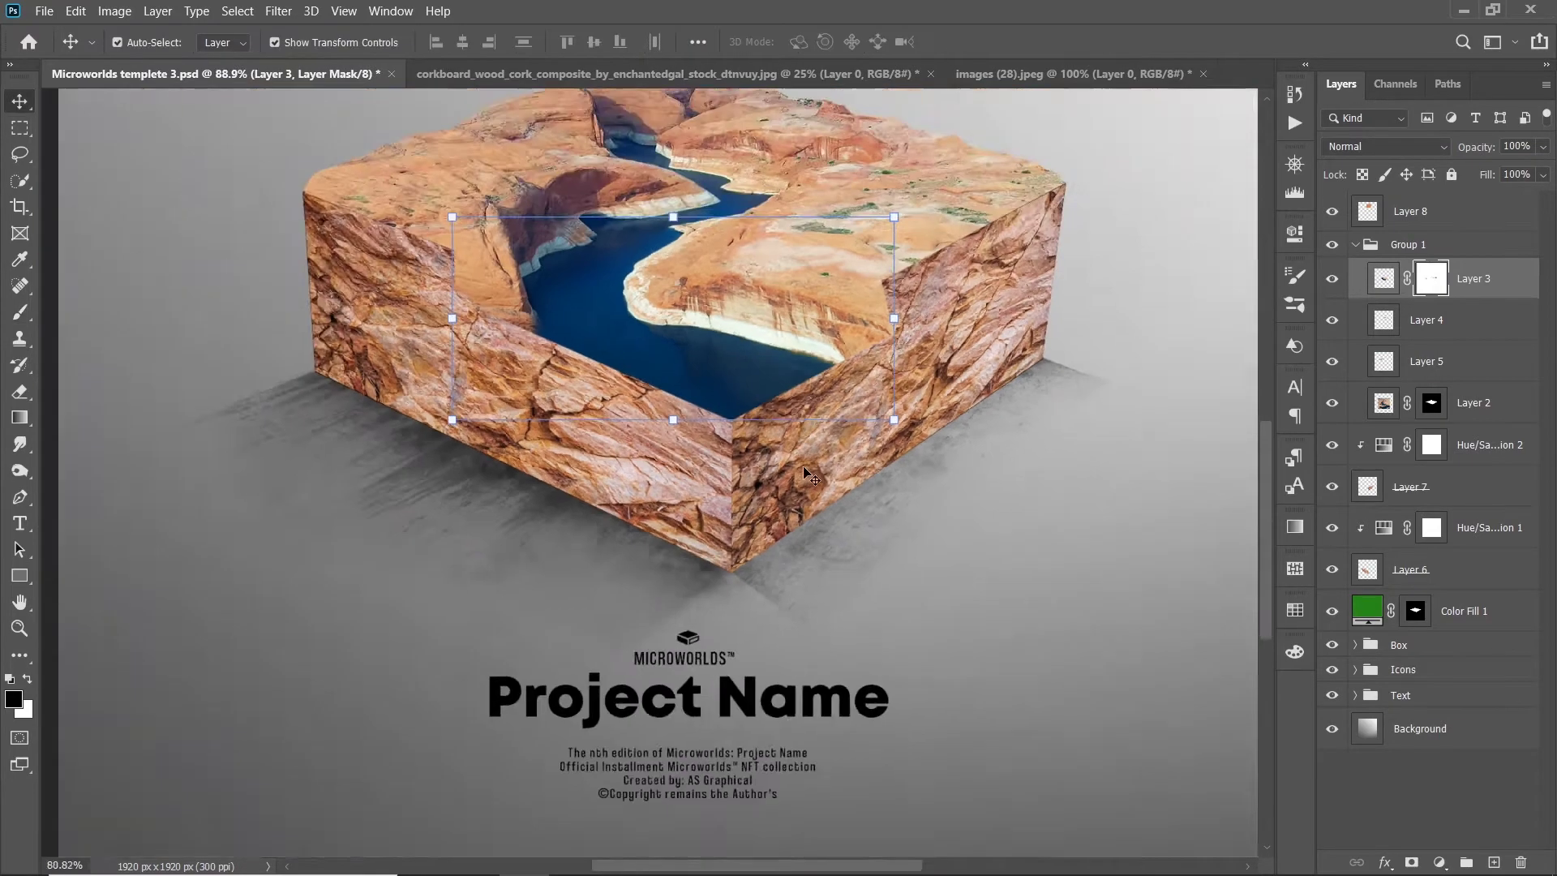
left_click(1070, 538)
Step: Reopen Layer 6's Hue/Saturation 1 settings to review them, then select the canyon top layer
scroll(1071, 538, "down", 1)
left_click(1389, 569)
double_click(1389, 530)
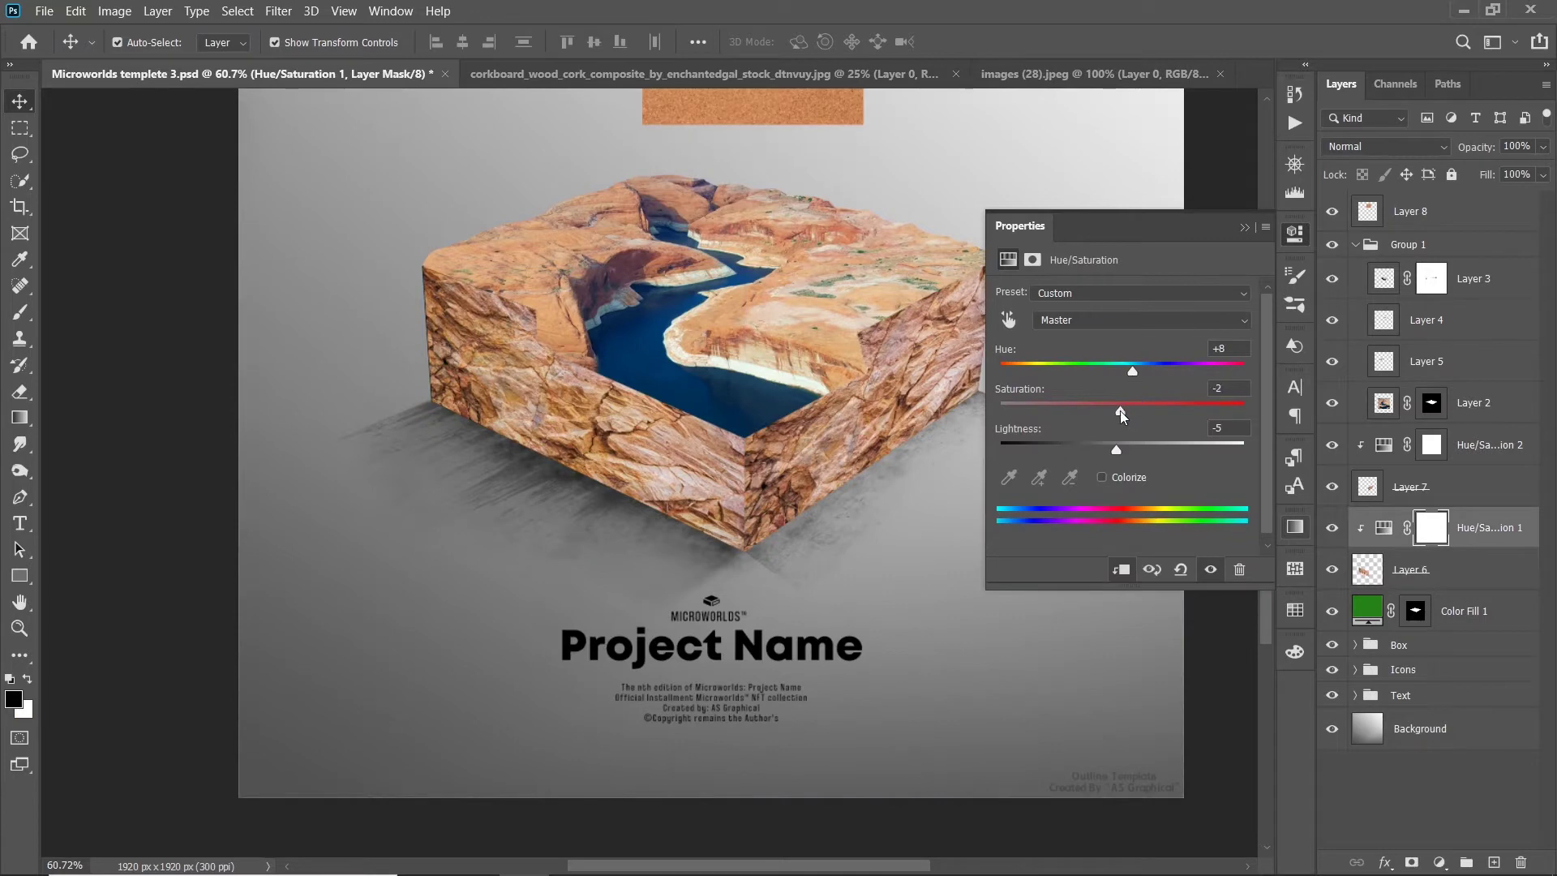
left_click(1245, 227)
scroll(385, 468, "down", 1)
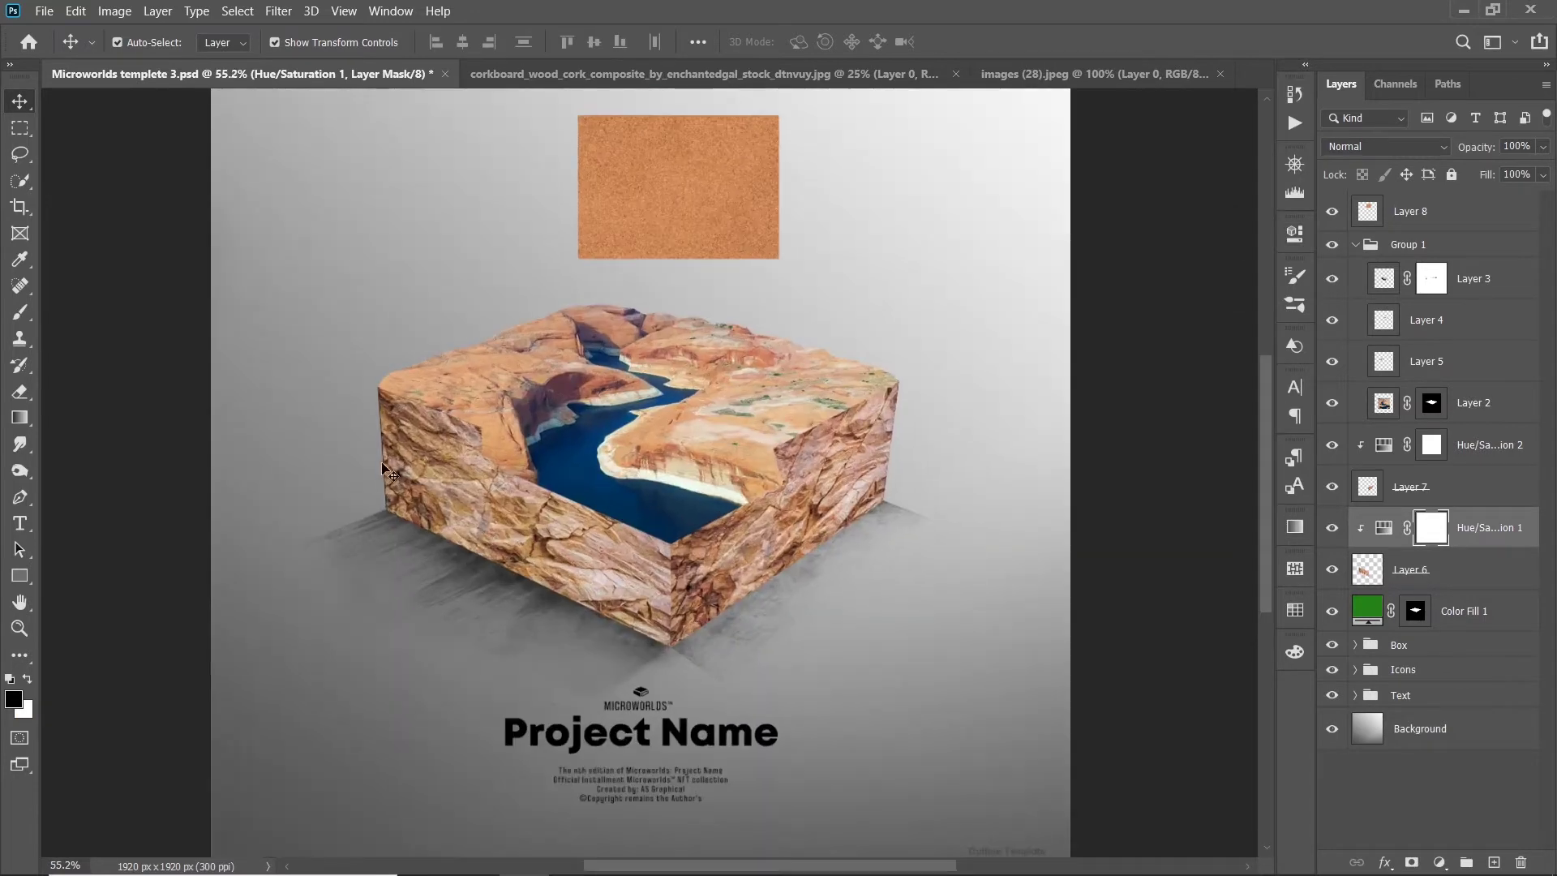
scroll(682, 249, "down", 2)
left_click(651, 405)
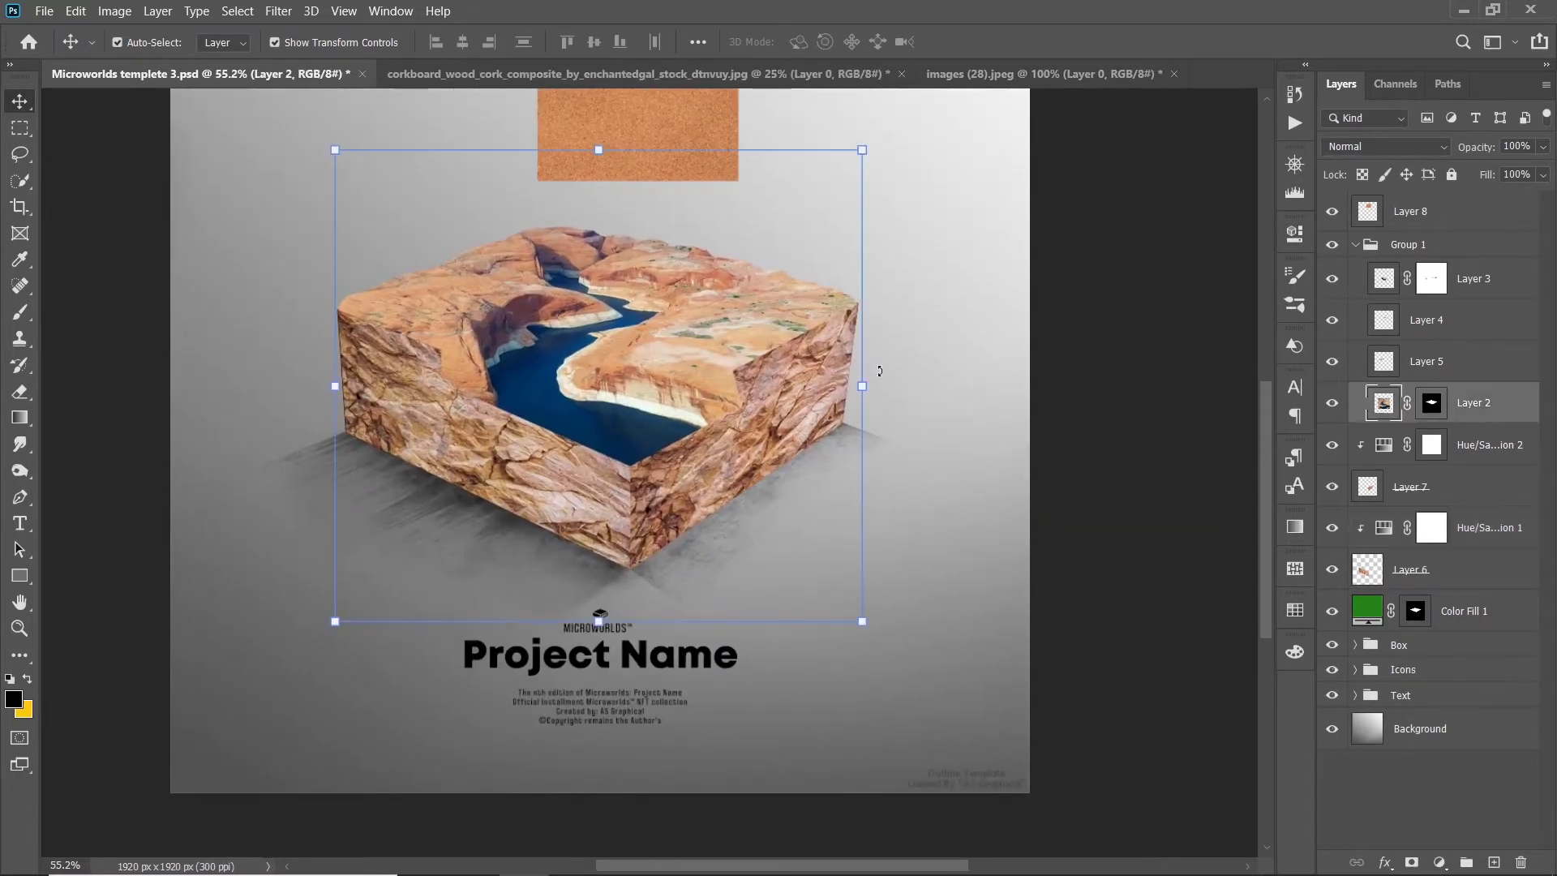
Step: Add a Vibrance +7 adjustment clipped to Group 1
left_click(1470, 245)
left_click(1355, 244)
left_click(1439, 862)
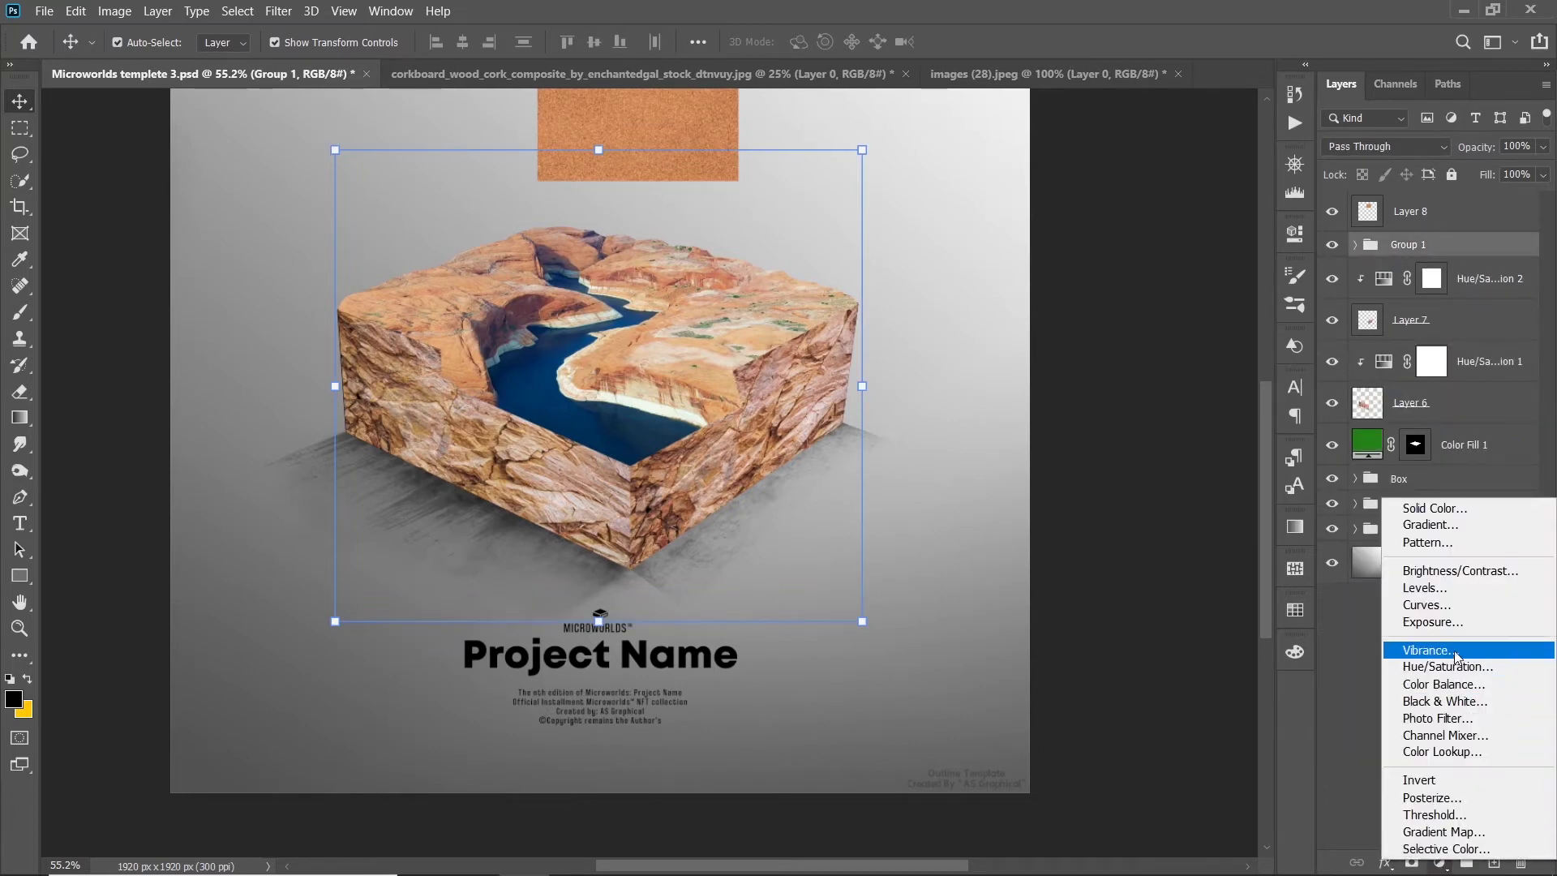
left_click(1415, 646)
left_click(1124, 572)
left_click_drag(1123, 314, 1090, 314)
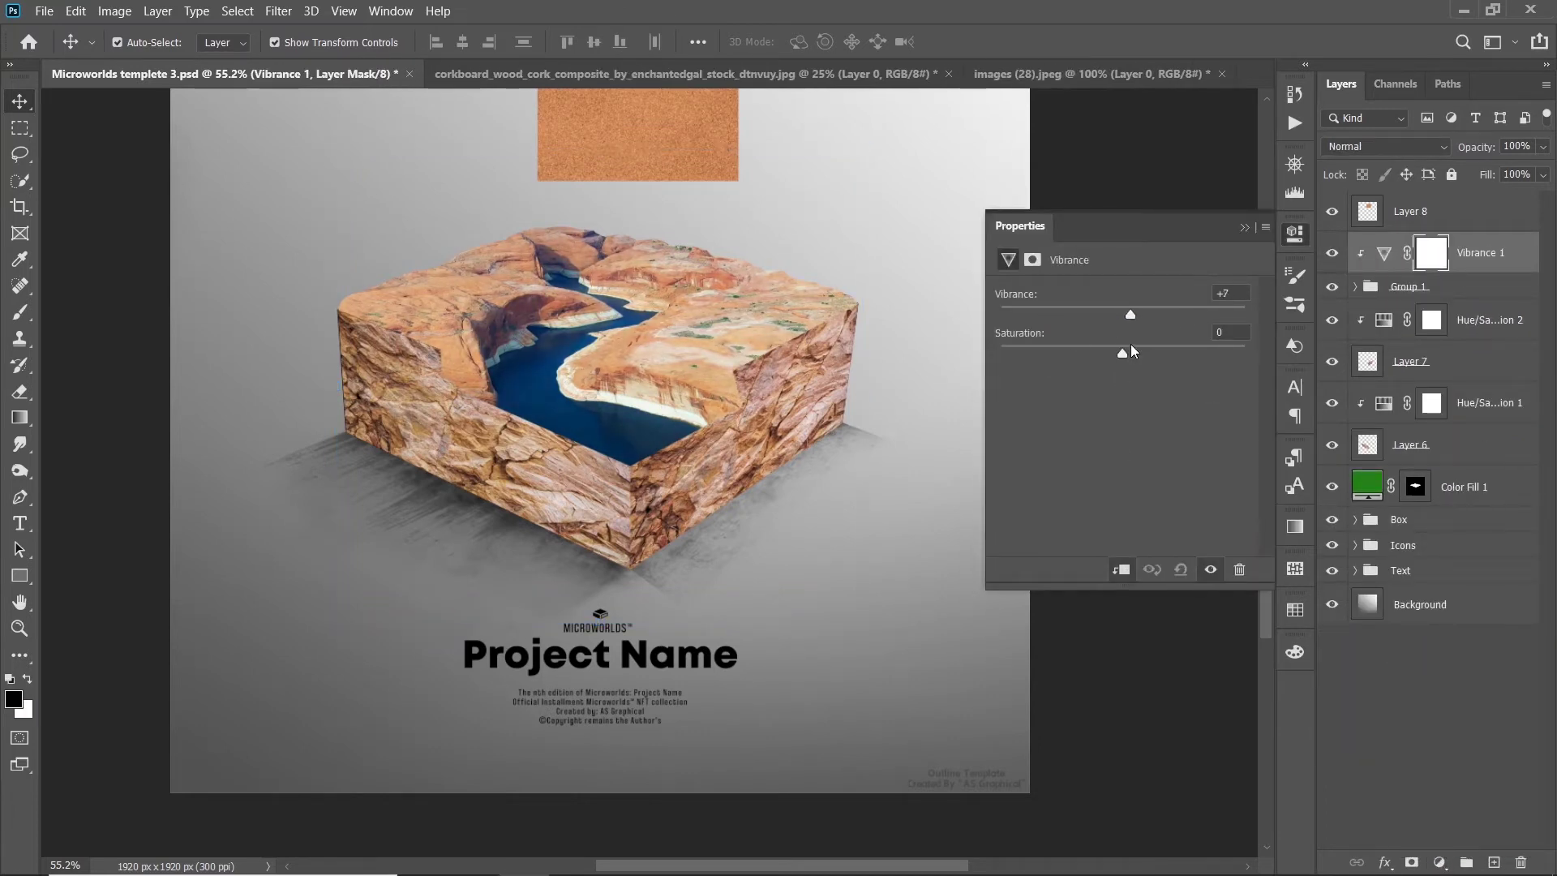
left_click(1244, 227)
Step: Add a Brightness/Contrast adjustment above Hue/Saturation 2 with Brightness -11 and Contrast 8
scroll(945, 392, "up", 1)
left_click(583, 498)
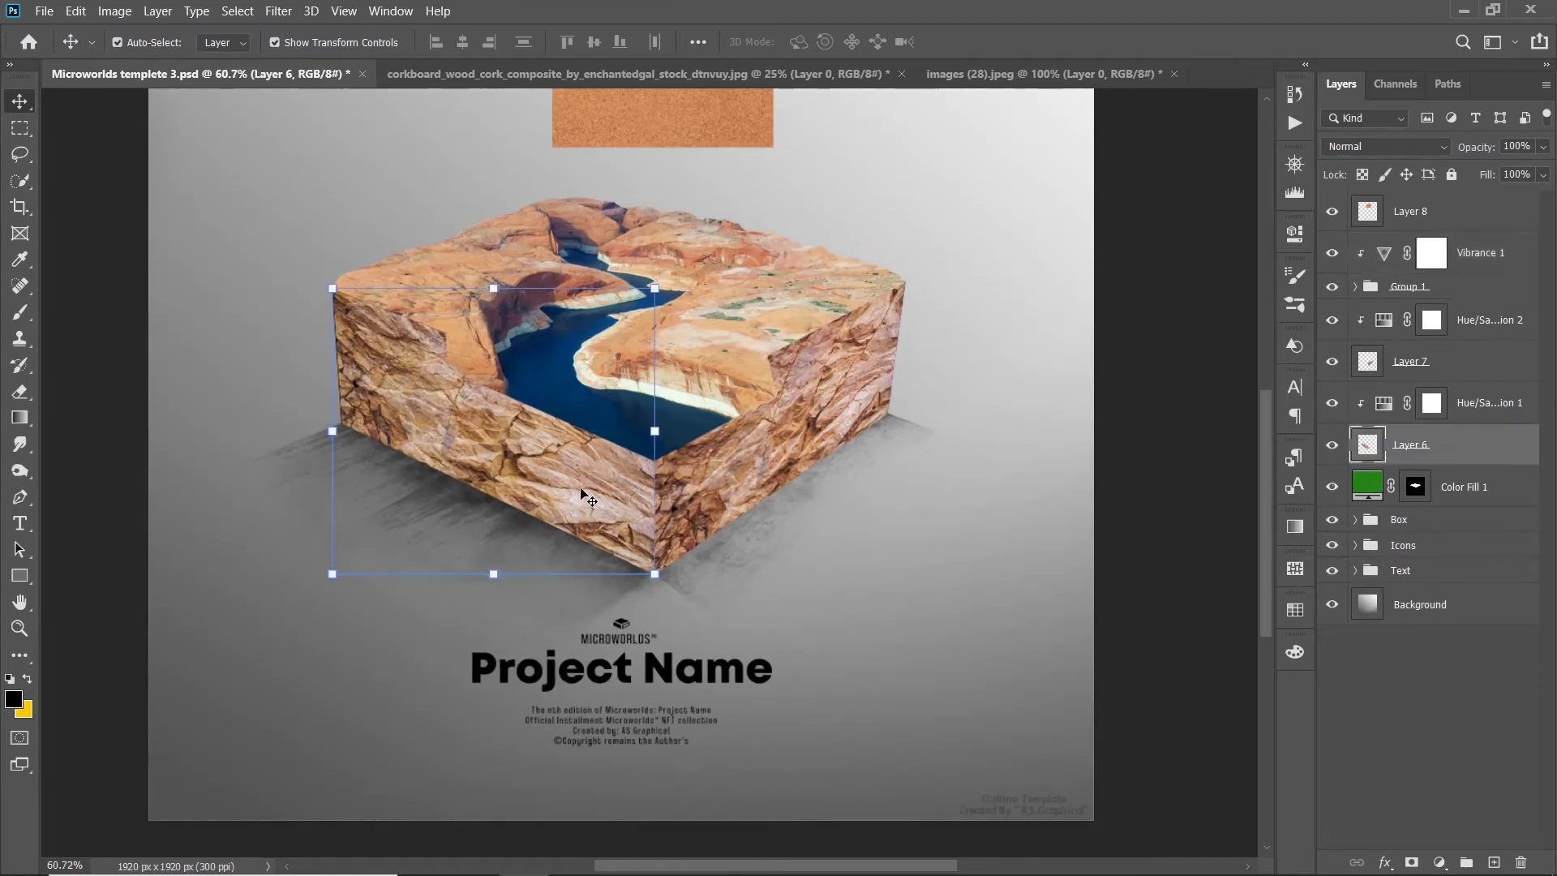
left_click(1484, 325)
left_click(1440, 862)
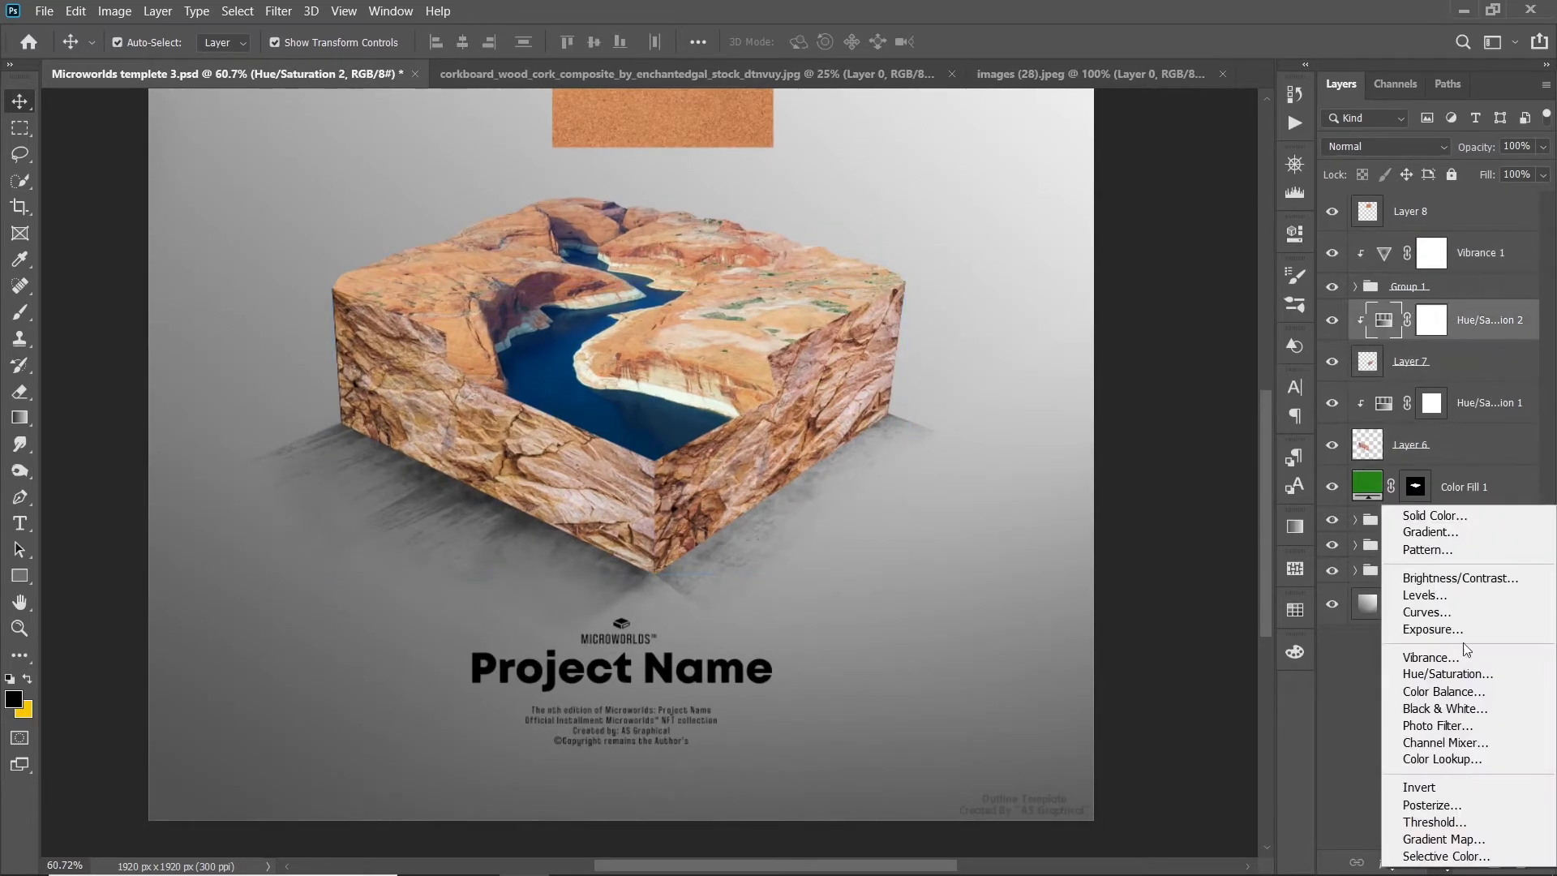
left_click(1443, 582)
left_click_drag(1126, 352, 1120, 353)
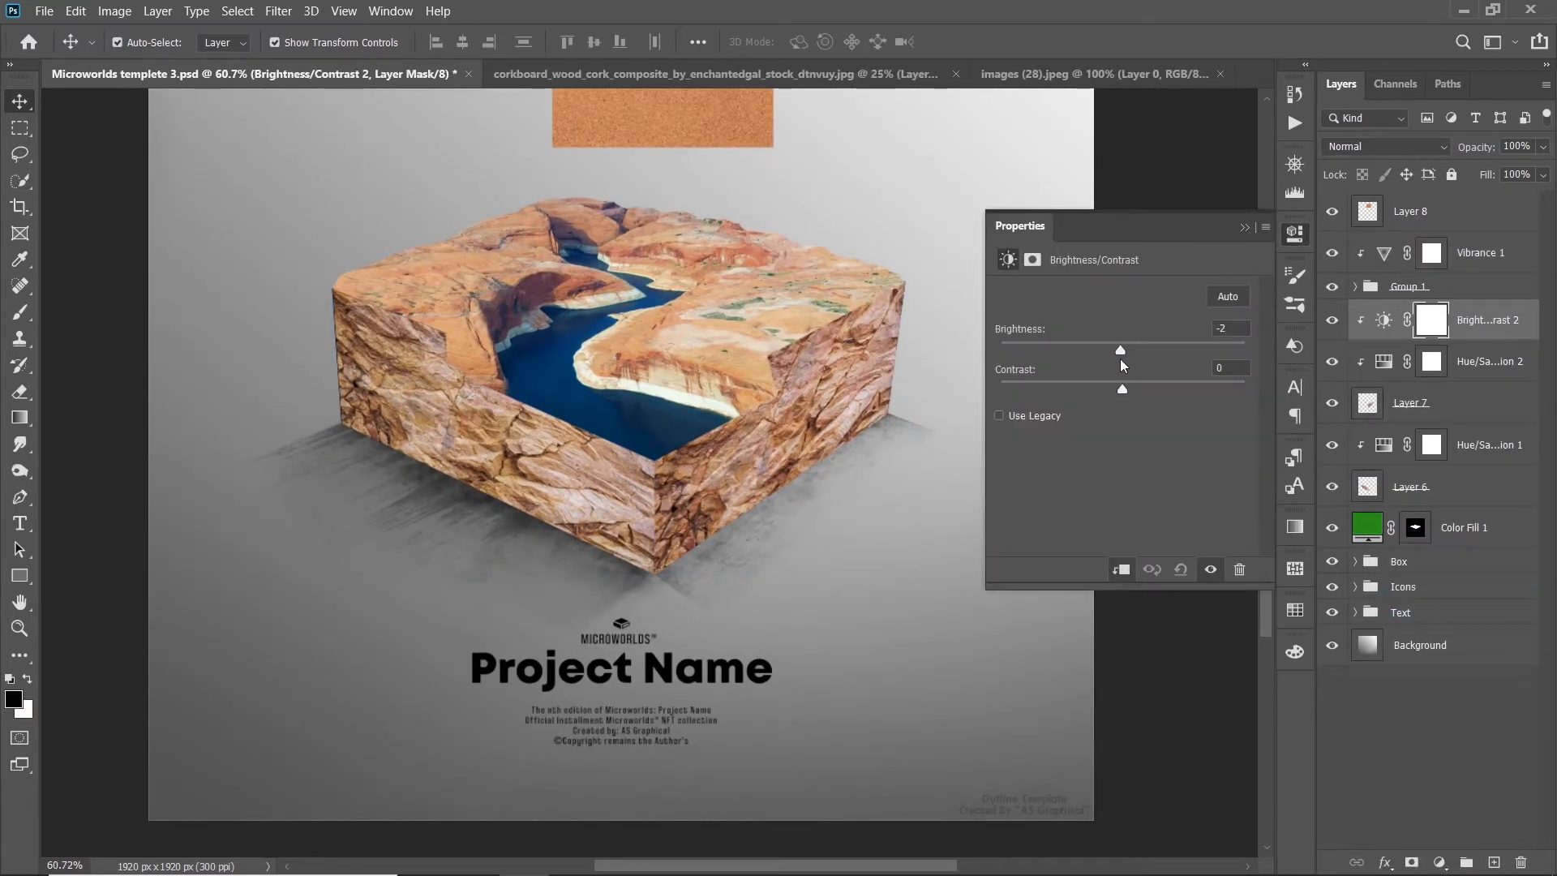
left_click(1245, 227)
Step: Add a Vibrance +62 adjustment clipped above Hue/Saturation 1
left_click(1427, 487)
double_click(1384, 444)
left_click(1244, 227)
left_click(1439, 862)
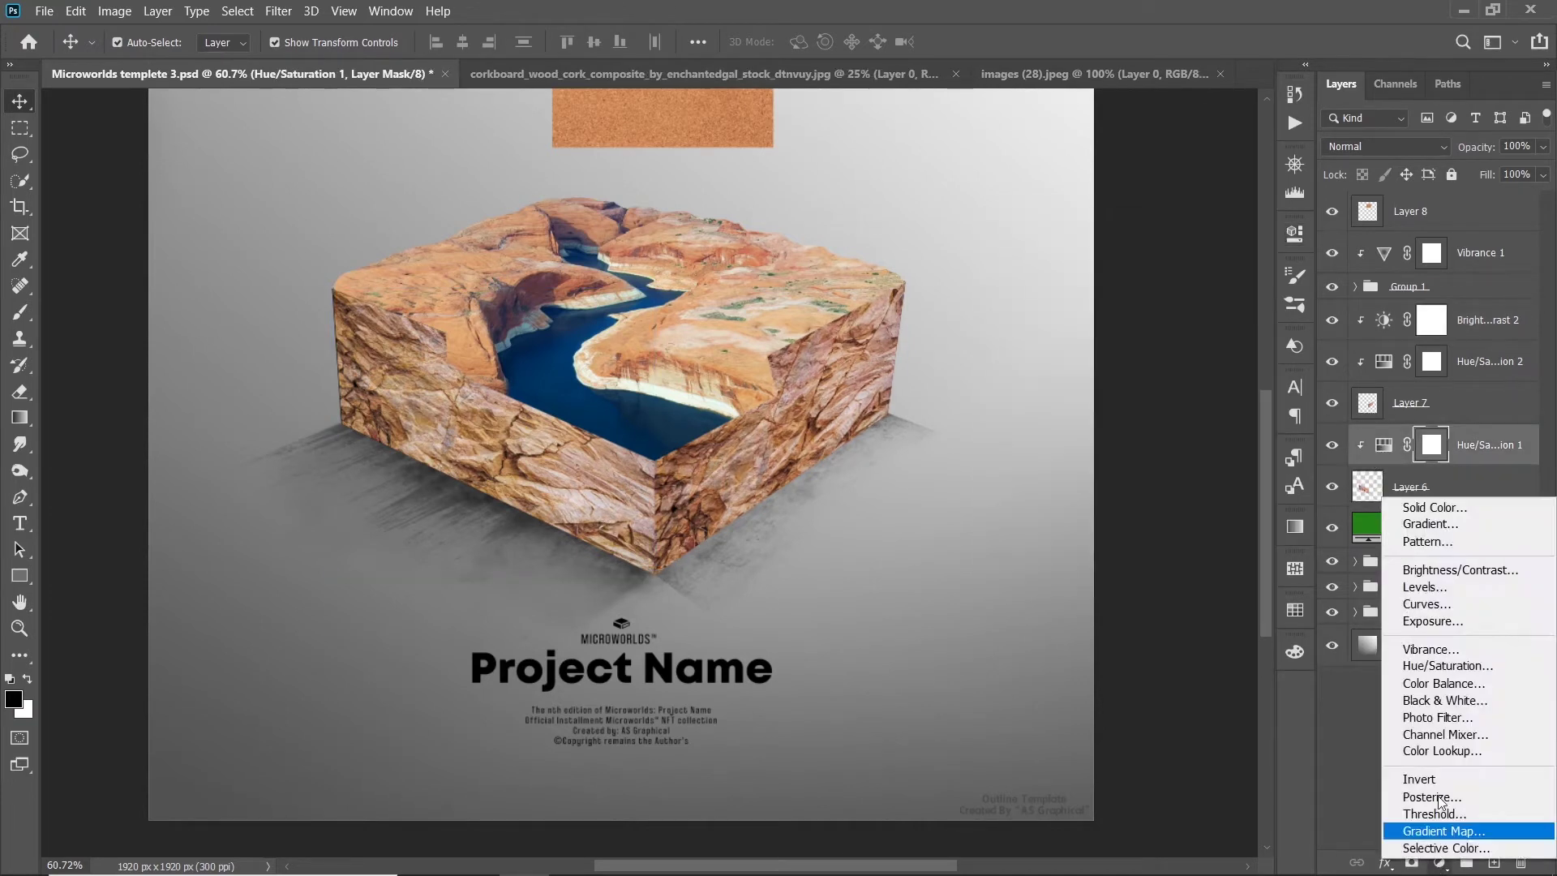
left_click(1411, 653)
left_click(1122, 569)
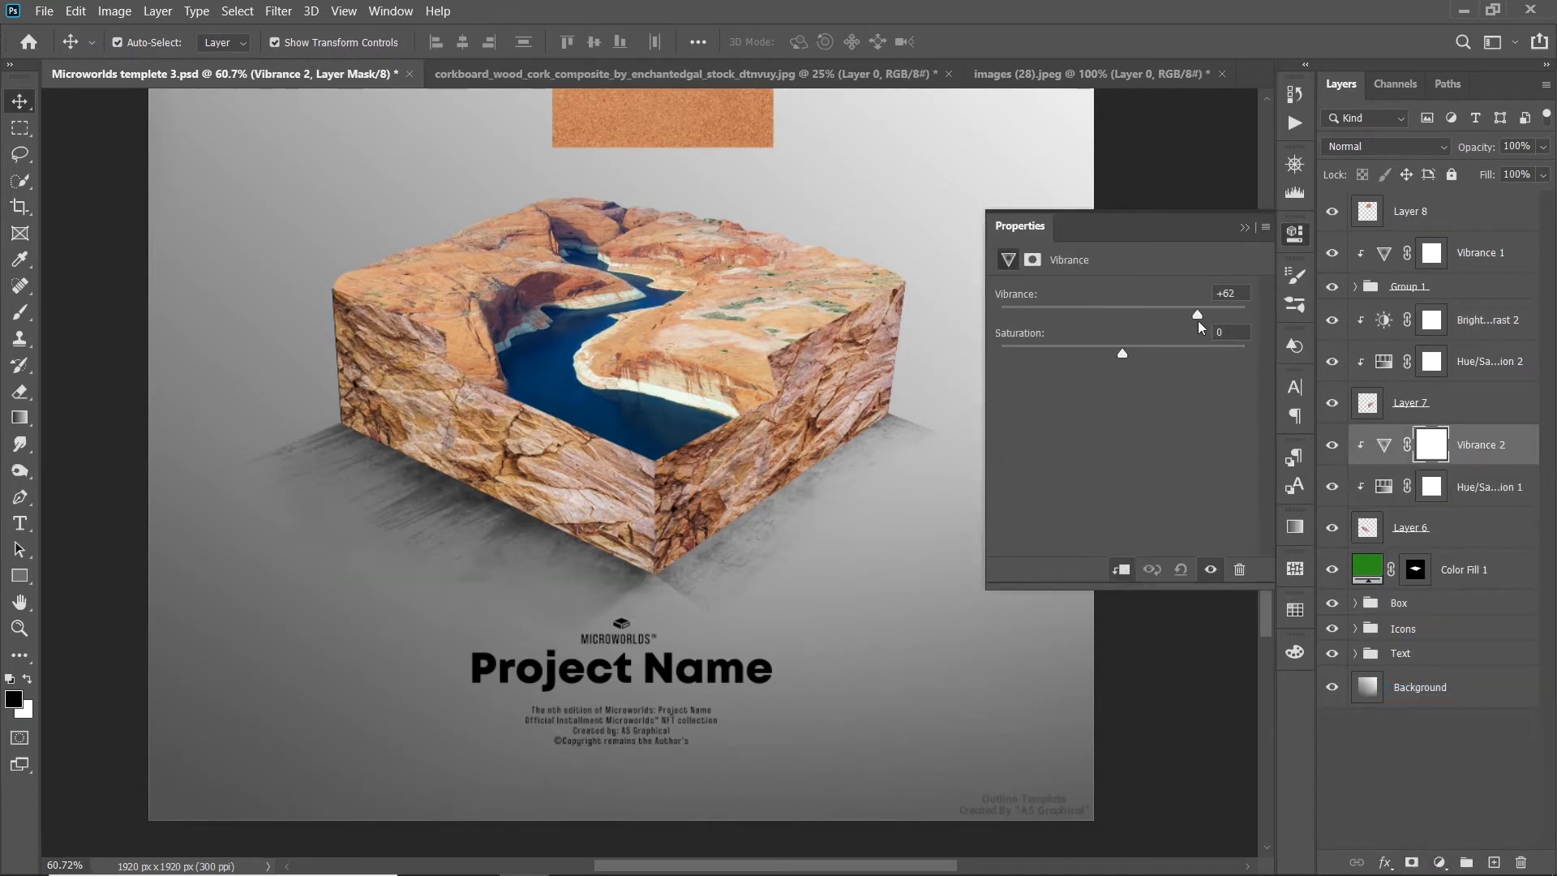
left_click(1245, 227)
scroll(584, 486, "up", 3)
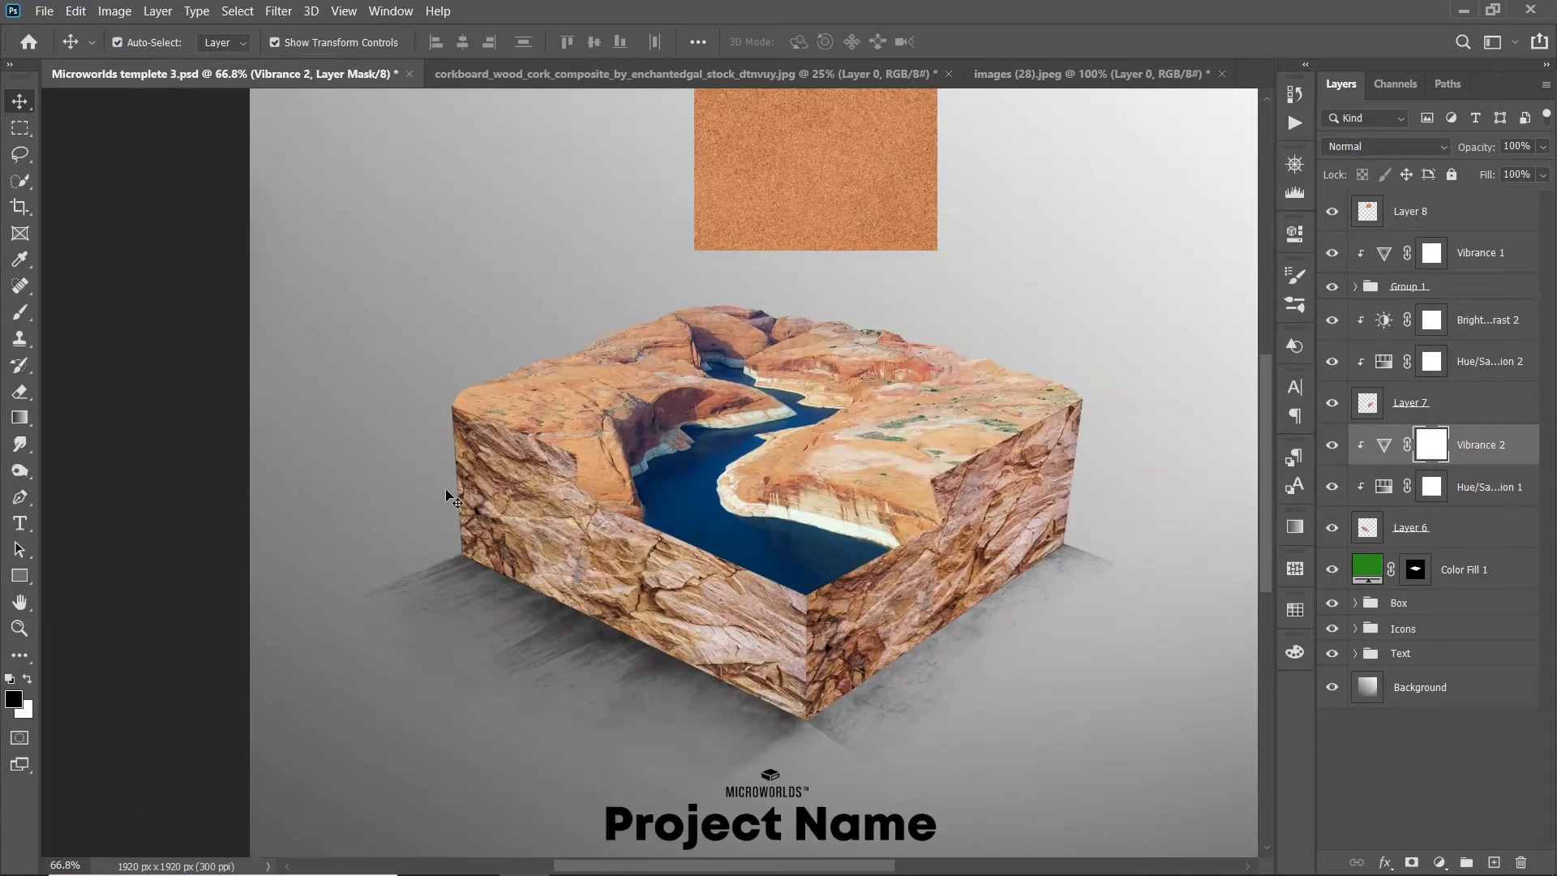
left_click(584, 487)
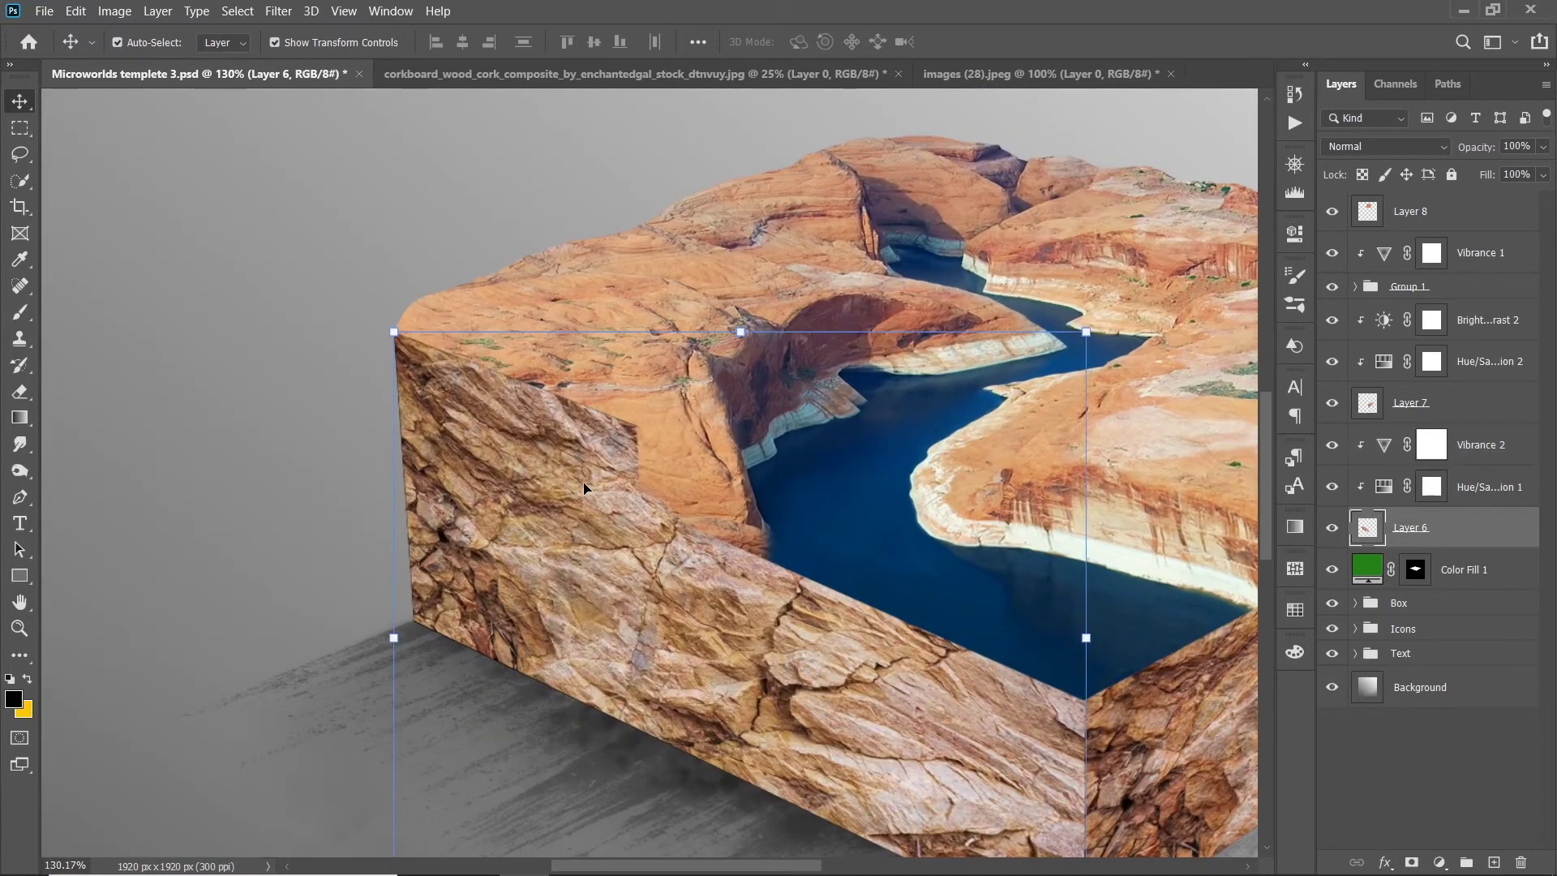
Step: Mask Layer 6, paint out the light strip along the cliff edge, and compare visibility
left_click(1412, 862)
key("b")
scroll(420, 342, "up", 2)
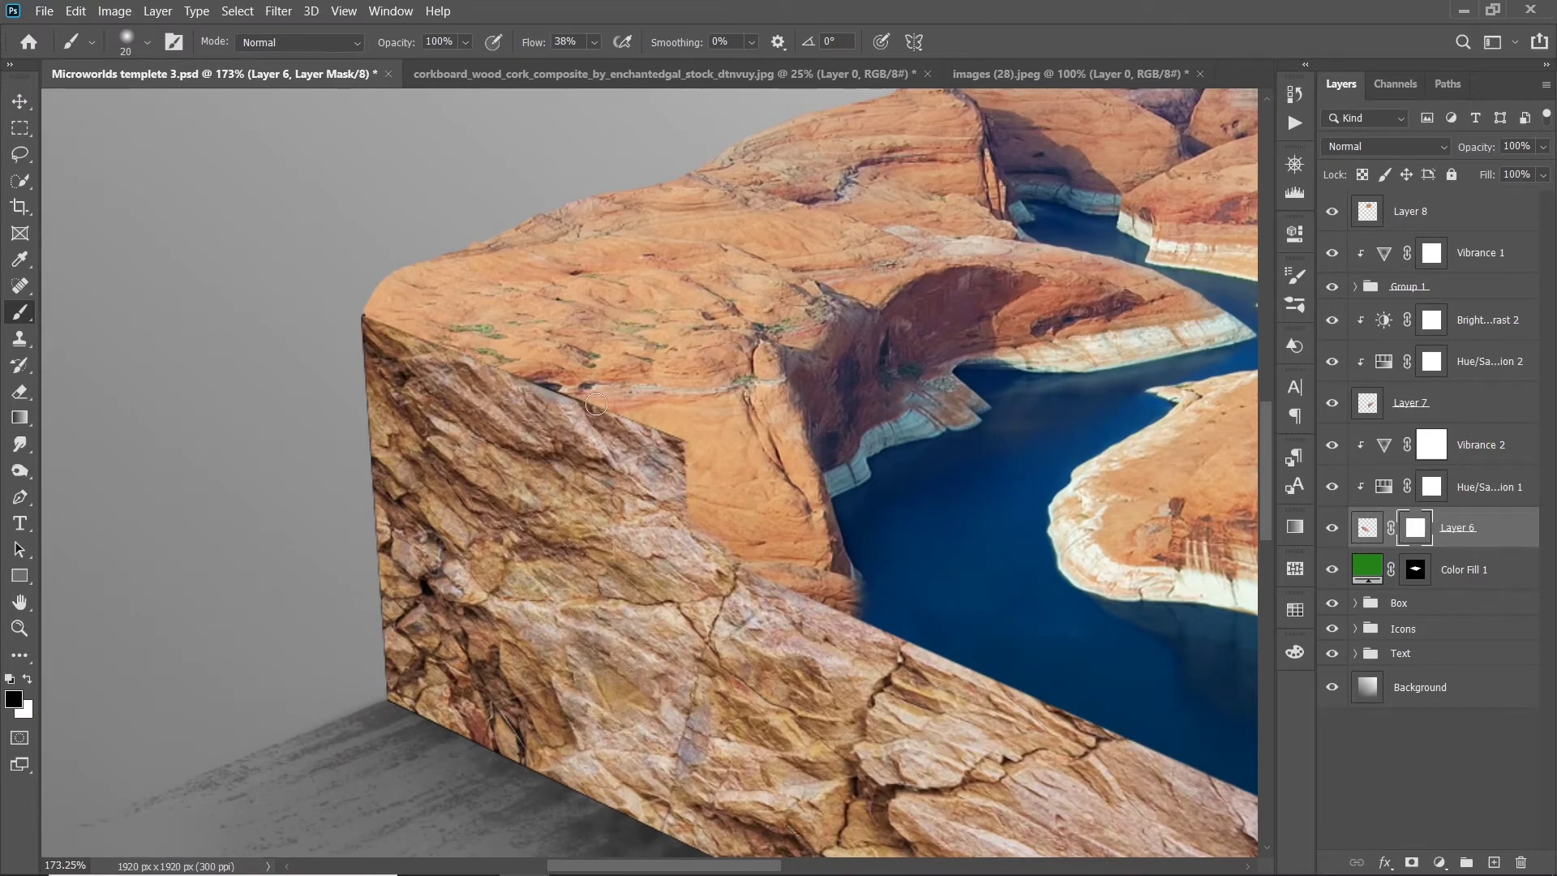
left_click_drag(647, 438, 535, 393)
left_click(1332, 527)
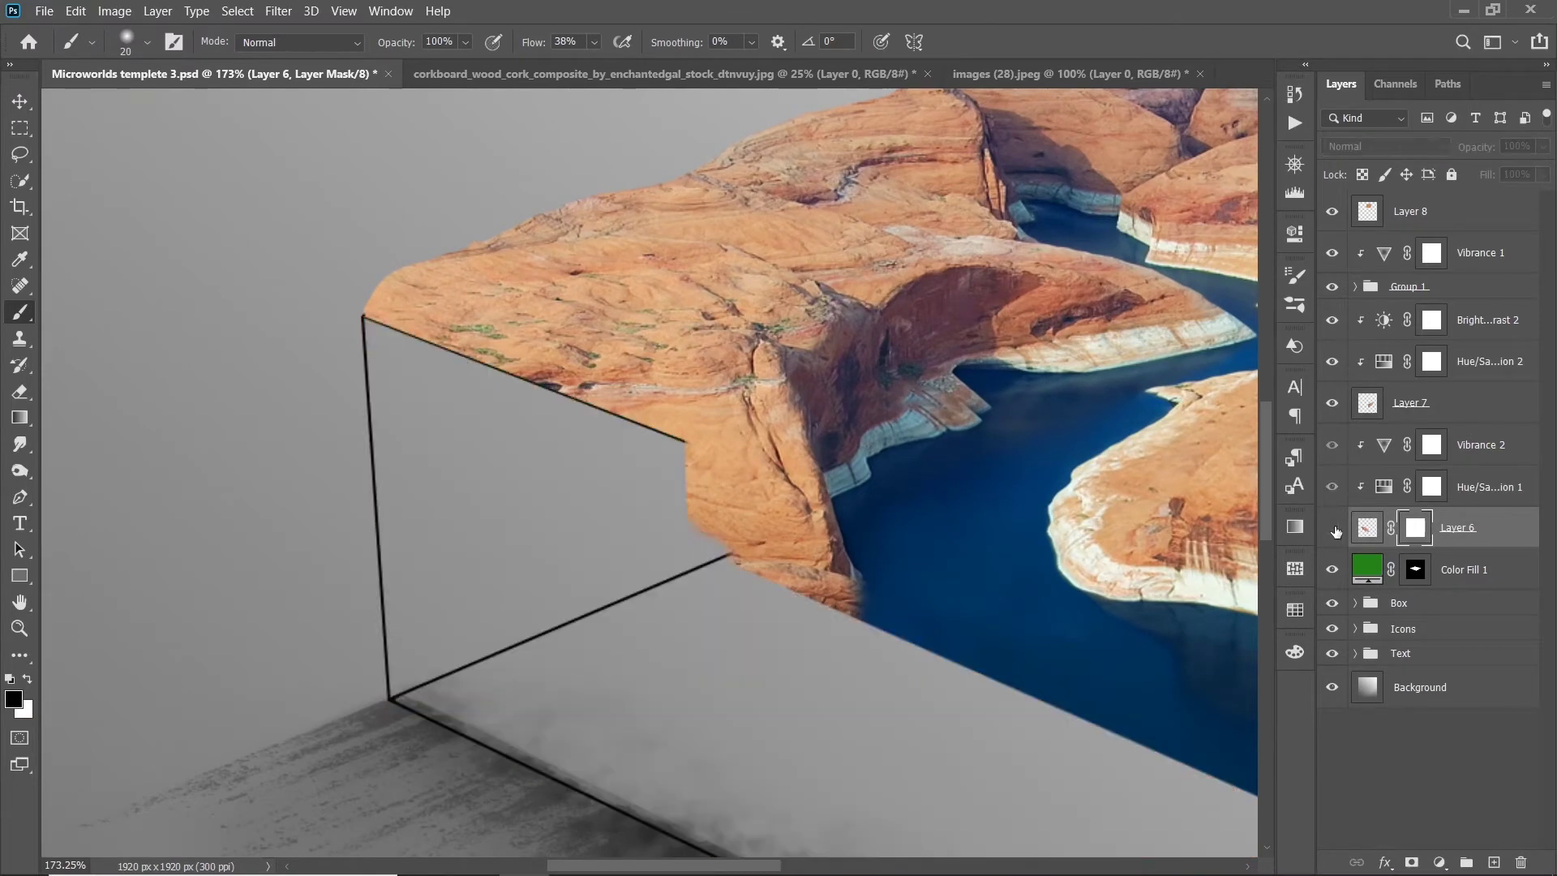
left_click(1331, 528)
left_click(1332, 528)
left_click(1331, 528)
Step: On Layer 3's mask, softly paint the right face's top edge with a 14%-flow brush
key("v")
left_click(785, 534)
left_click(1435, 325)
key("b")
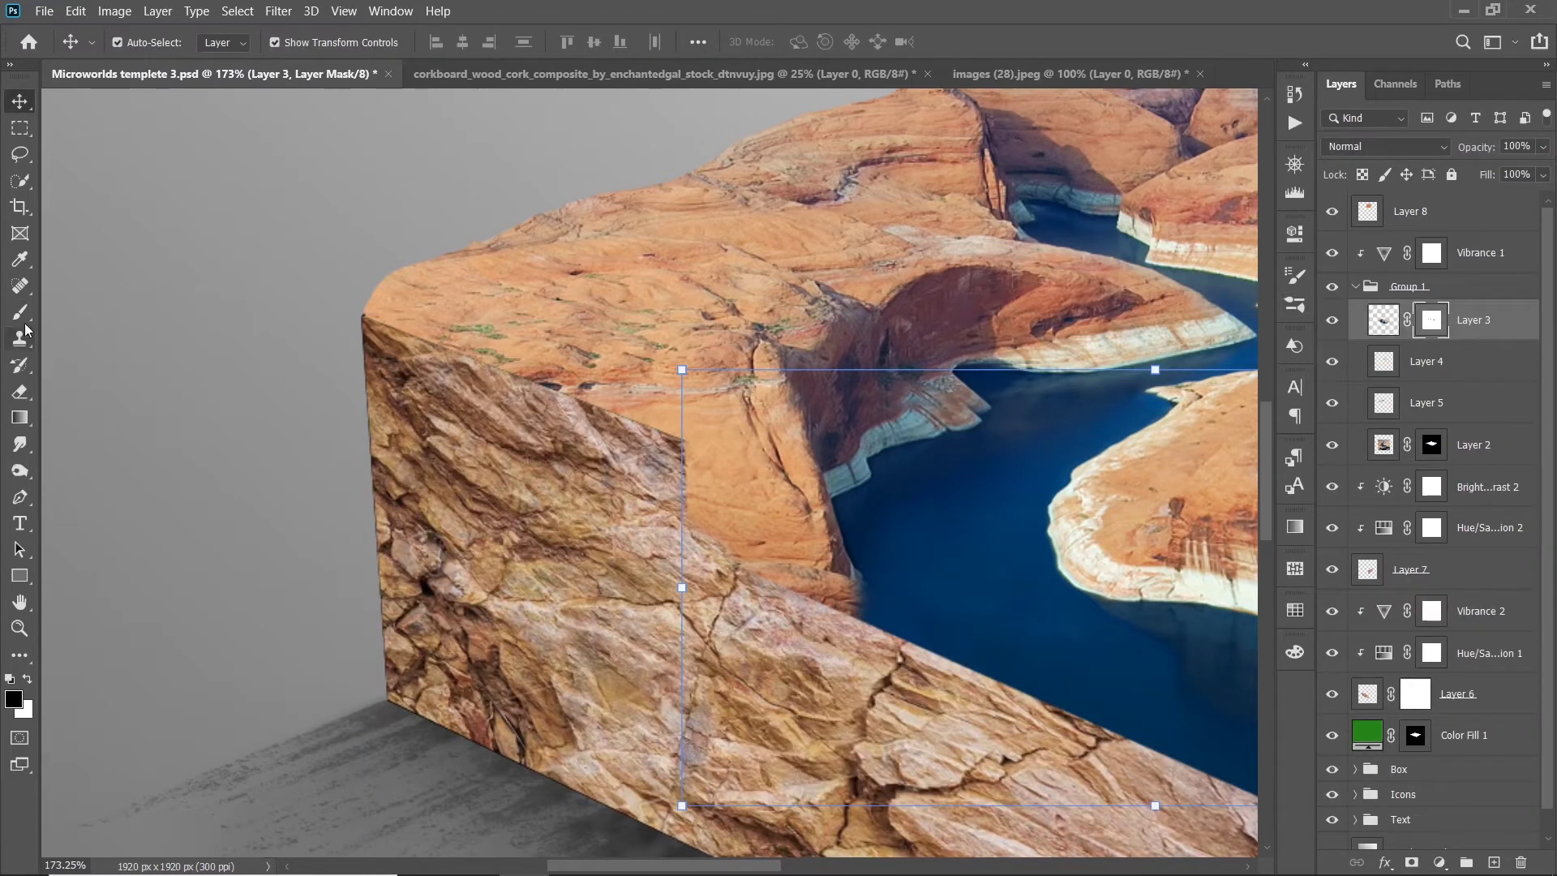
scroll(499, 372, "up", 2)
scroll(499, 372, "up", 1)
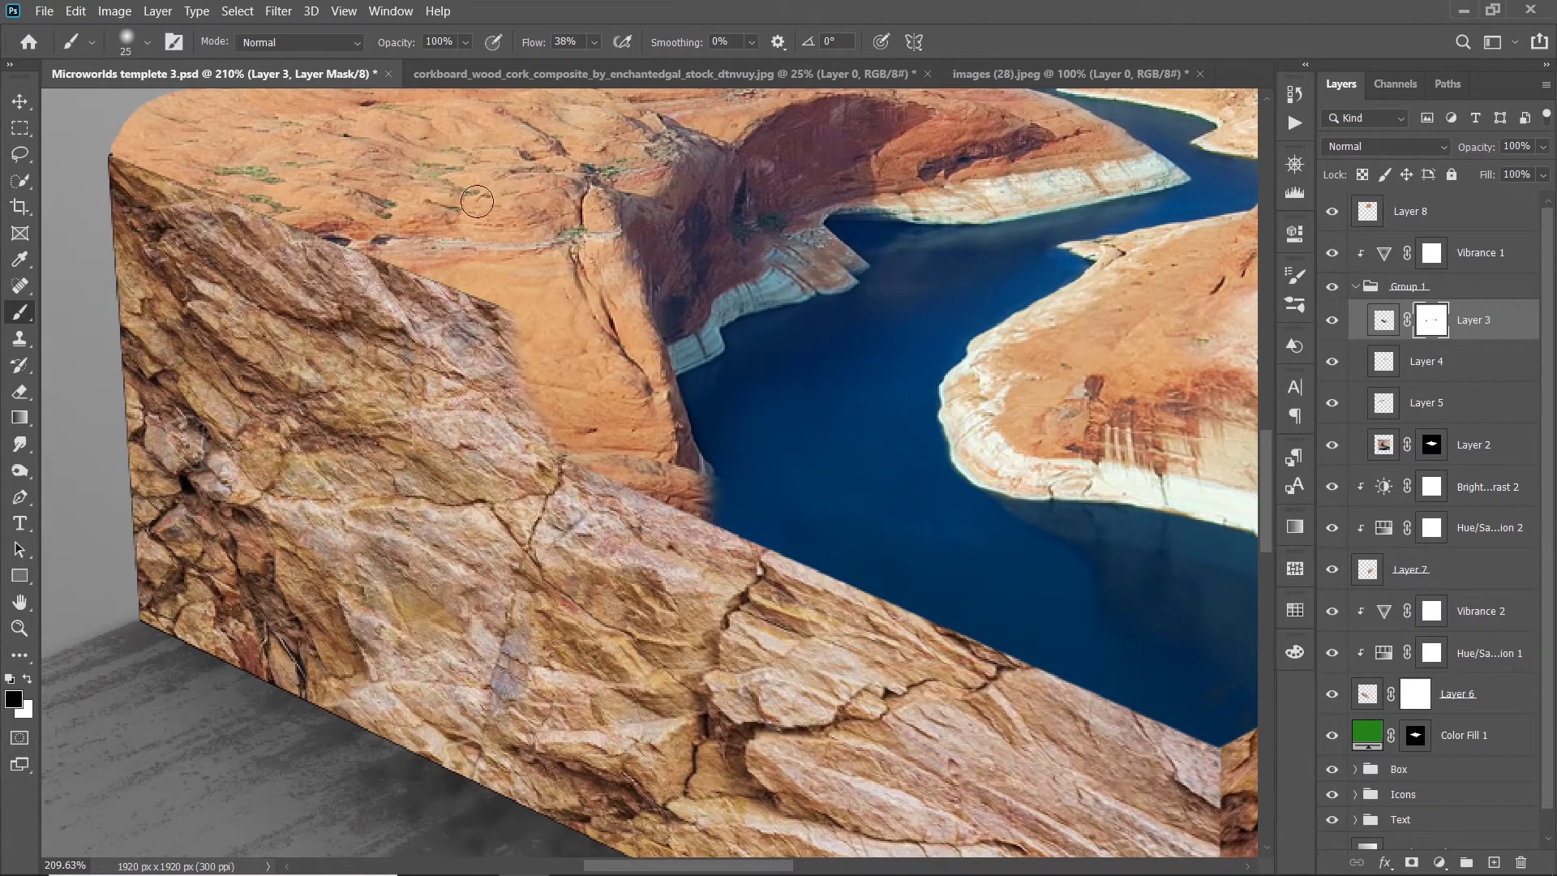
key("bracketright")
key("shift+1")
key("shift+4")
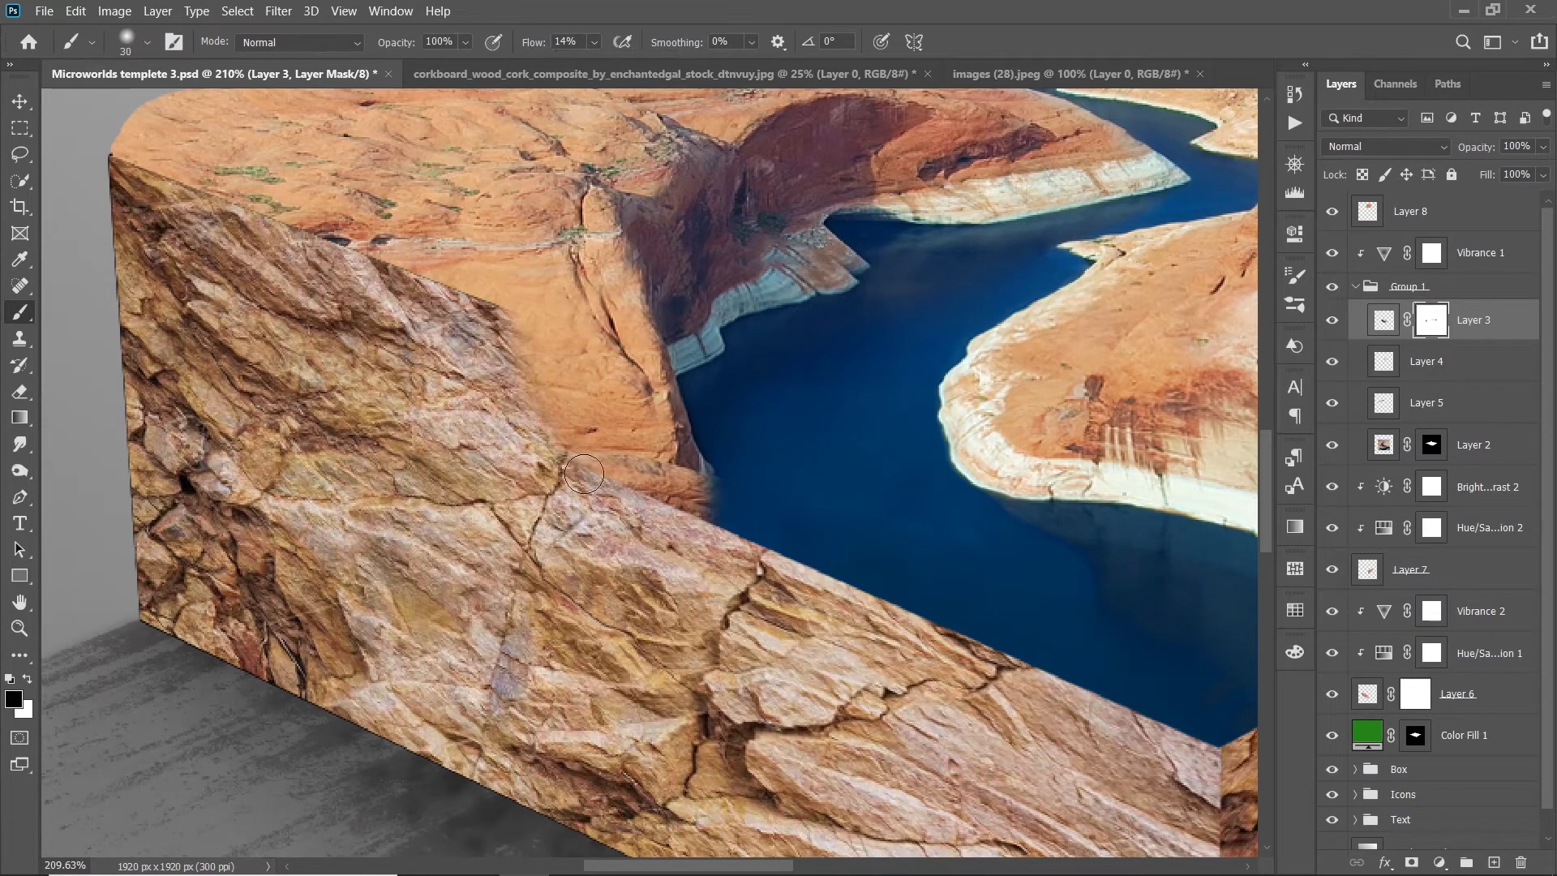
key("bracketleft")
scroll(656, 511, "up", 1)
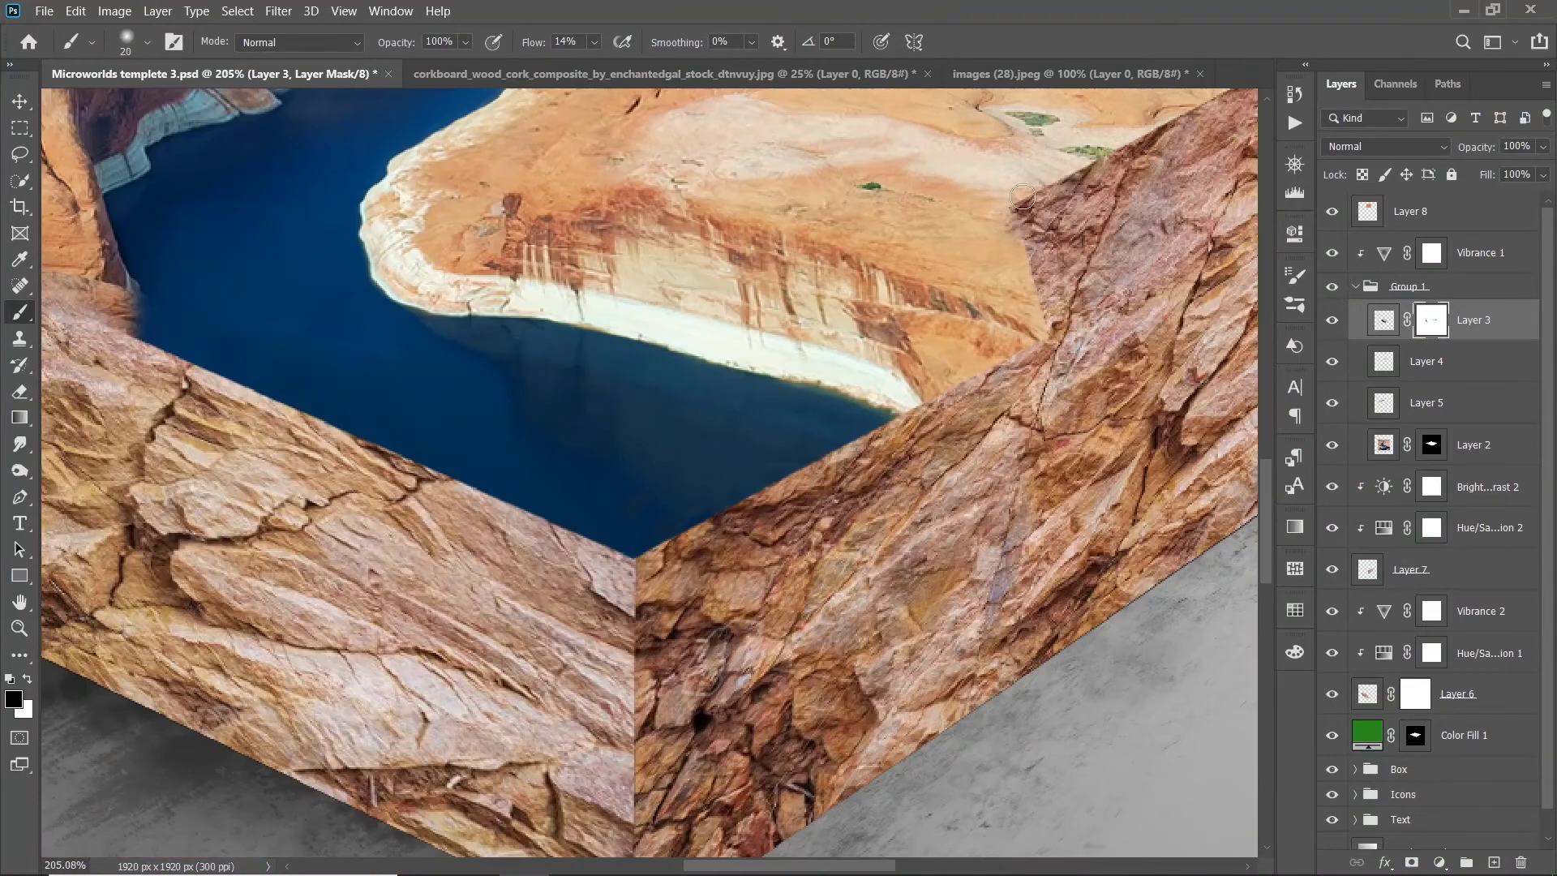
left_click_drag(997, 250, 869, 286)
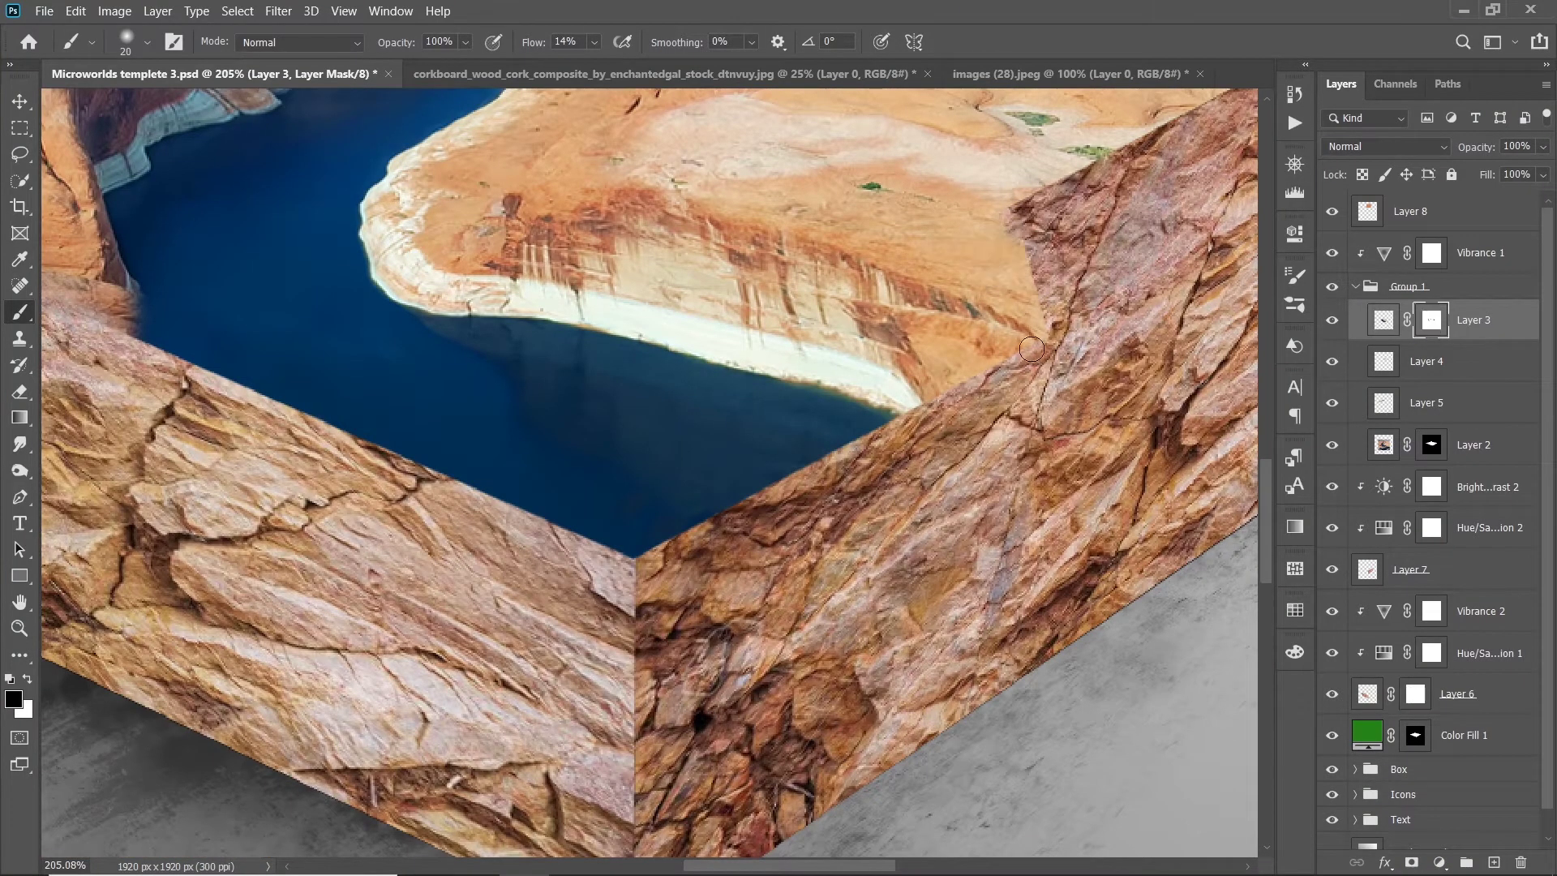
Step: Softly mask out the white cliff rim above the rock with a smaller brush
key("v")
scroll(1063, 392, "down", 3)
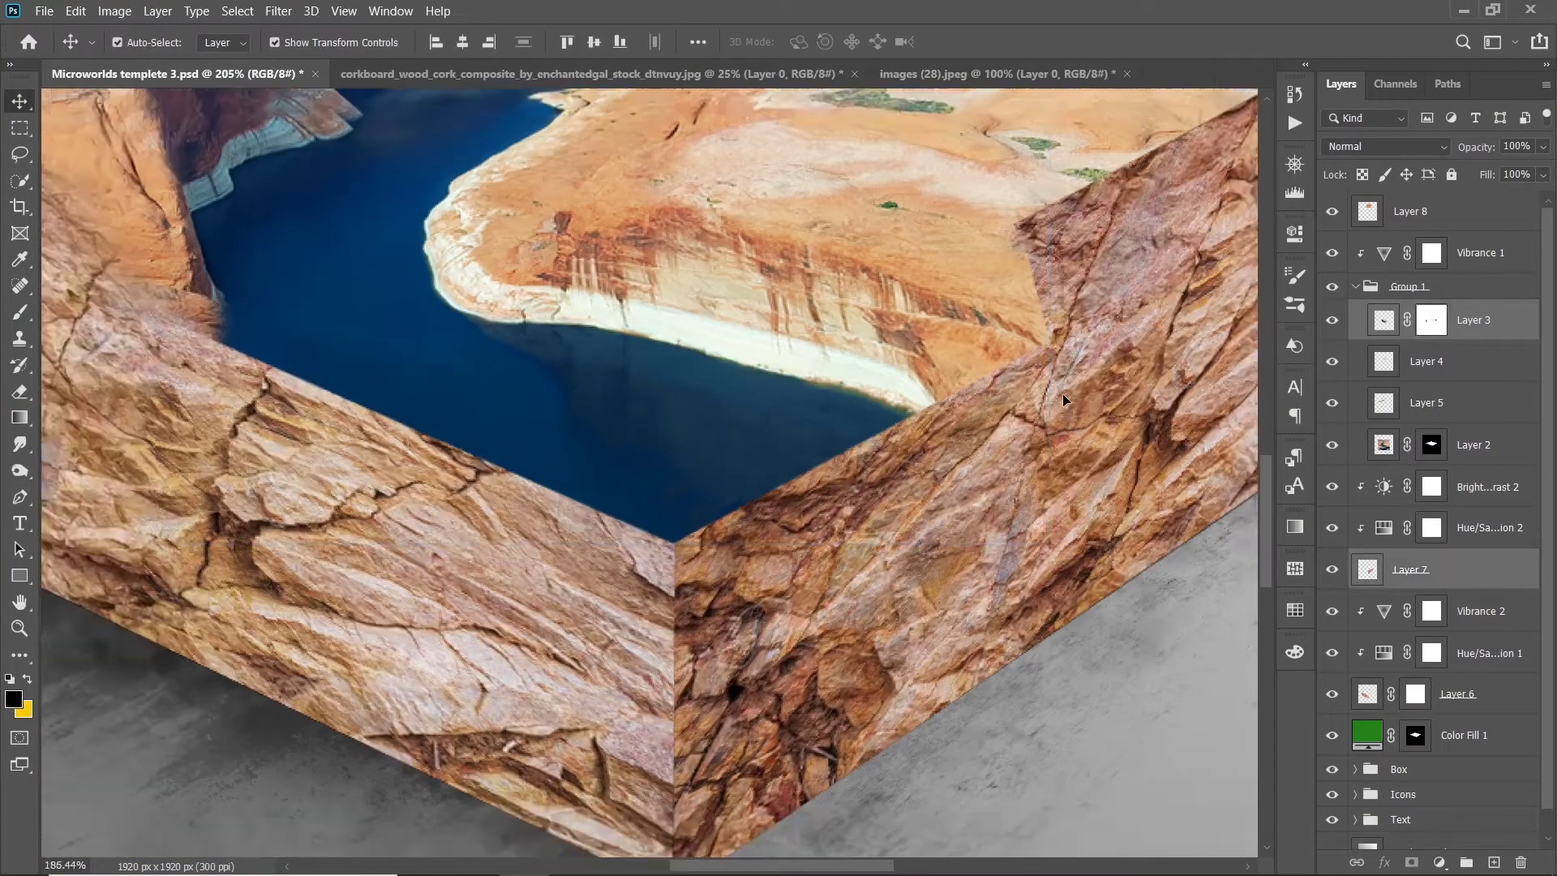
left_click(20, 313)
scroll(1054, 341, "up", 3)
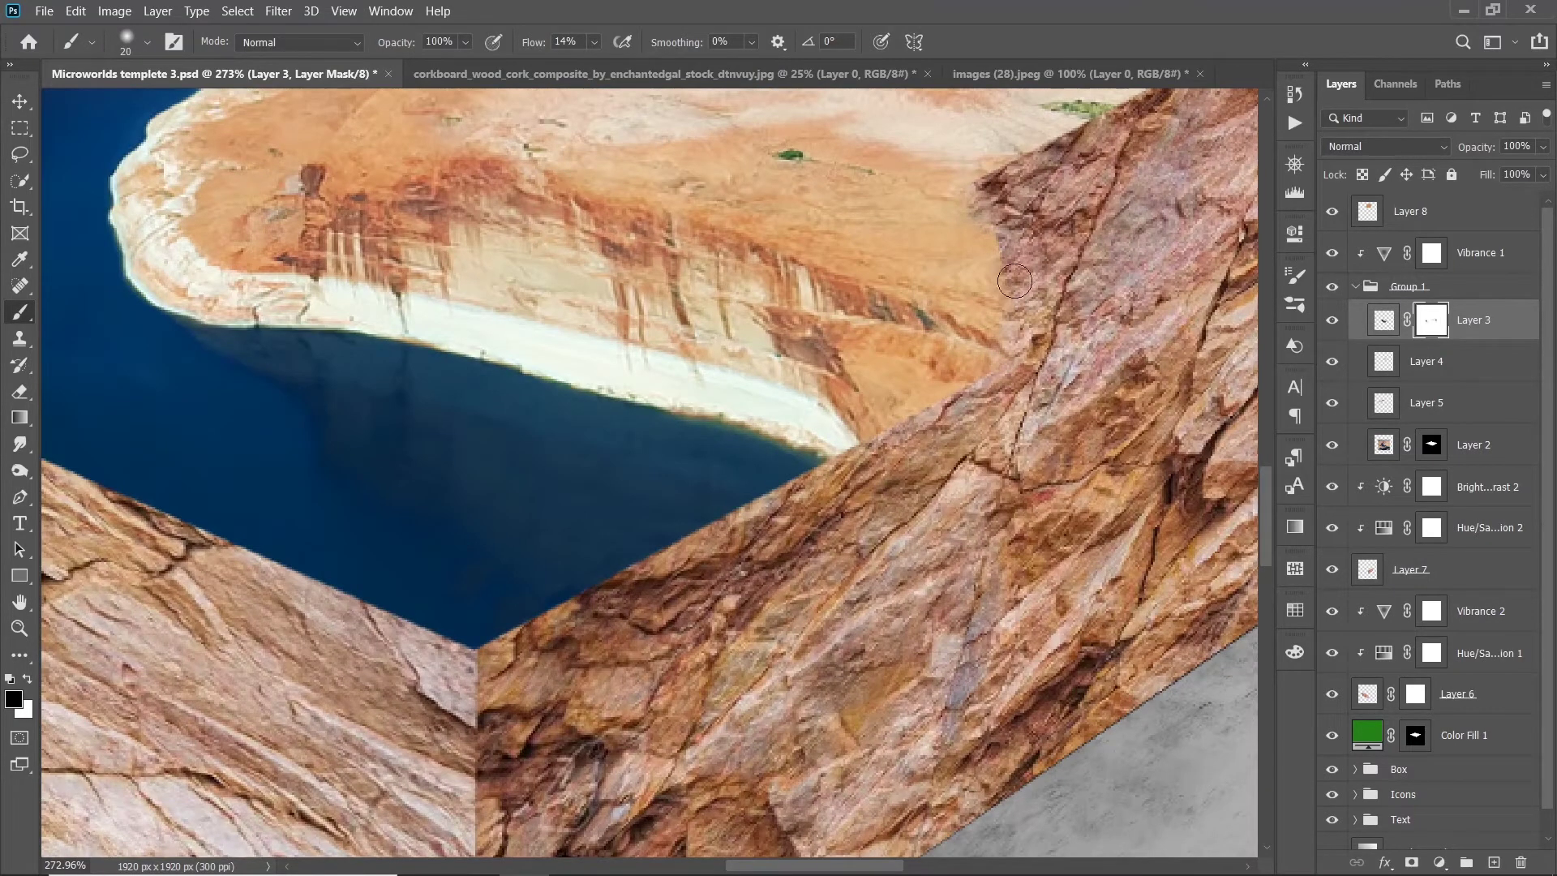
scroll(1005, 357, "down", 1)
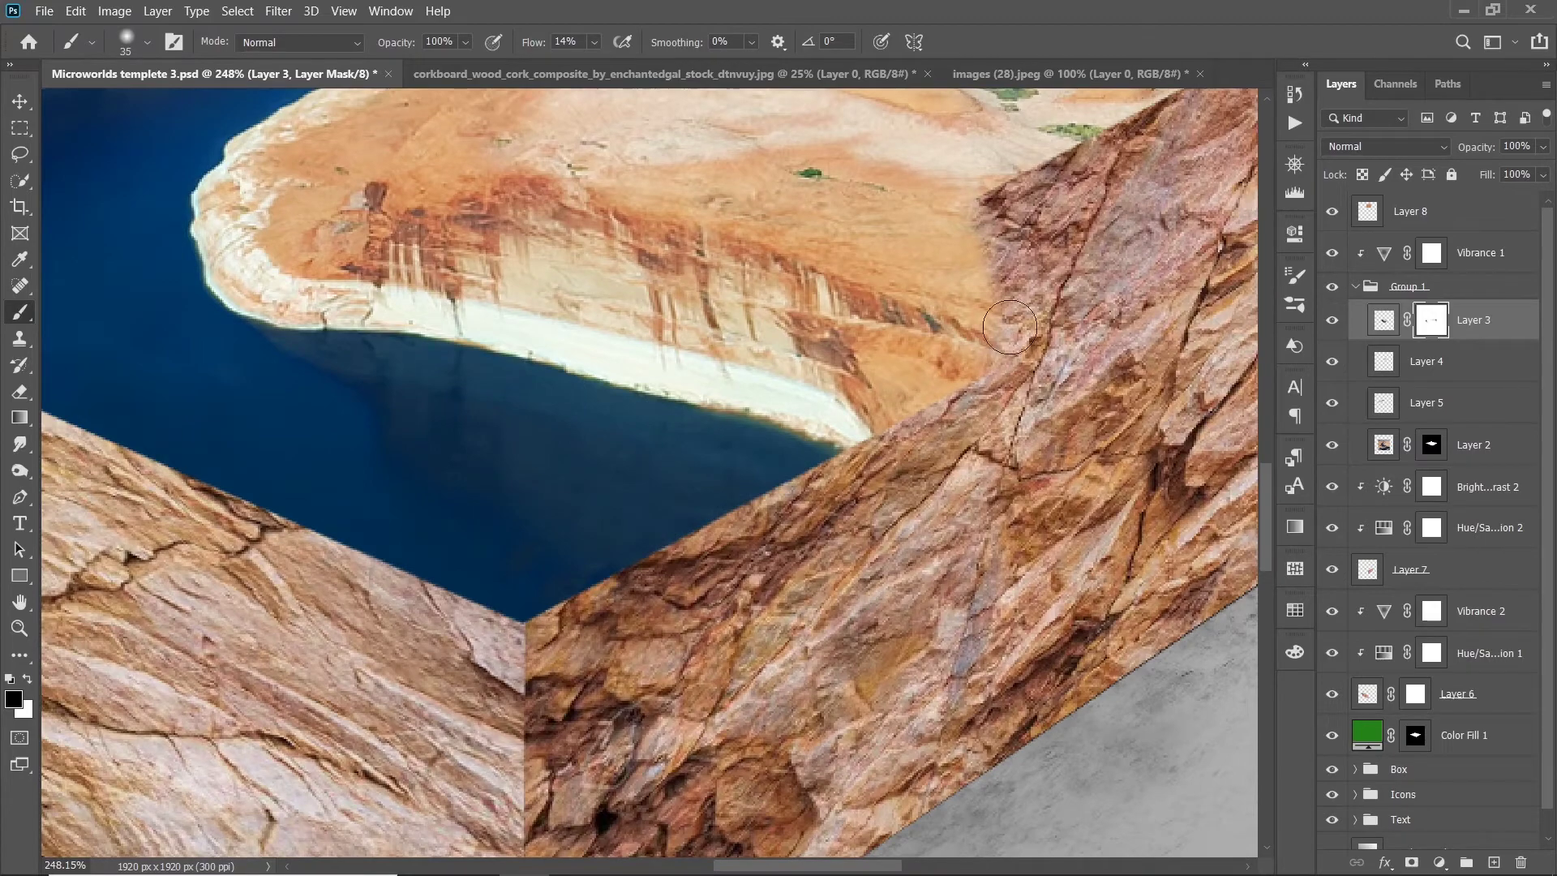
key("bracketleft")
key("bracketleft")
scroll(977, 243, "down", 1)
scroll(916, 406, "up", 4)
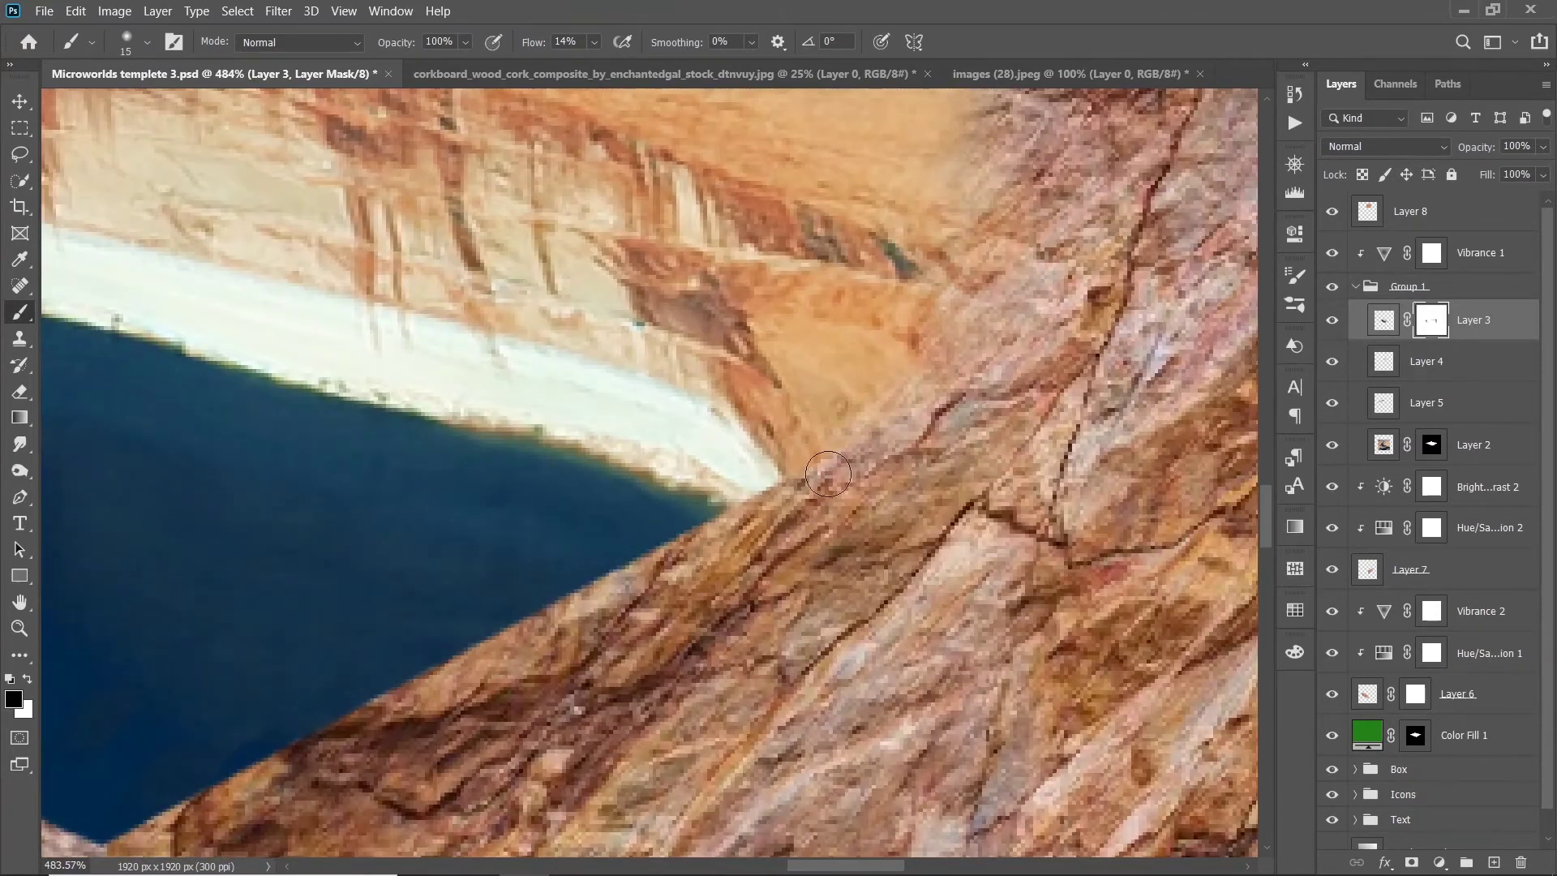
left_click_drag(828, 473, 758, 452)
key("bracketright")
key("bracketright")
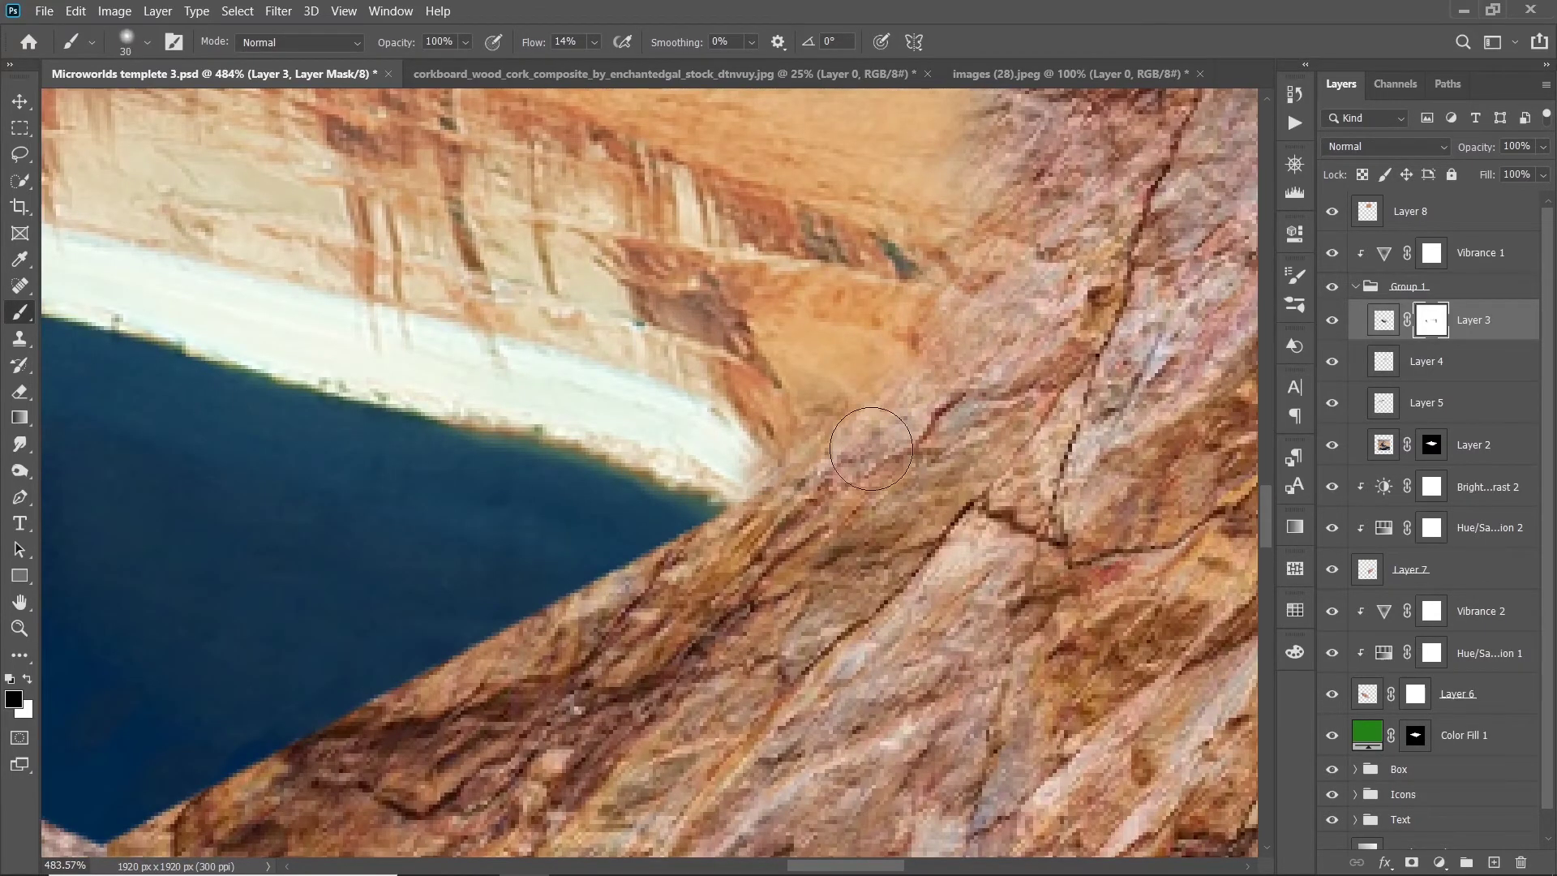
scroll(872, 448, "down", 5)
key("bracketright")
key("bracketright")
key("bracketright")
scroll(730, 365, "down", 3)
scroll(652, 334, "down", 3)
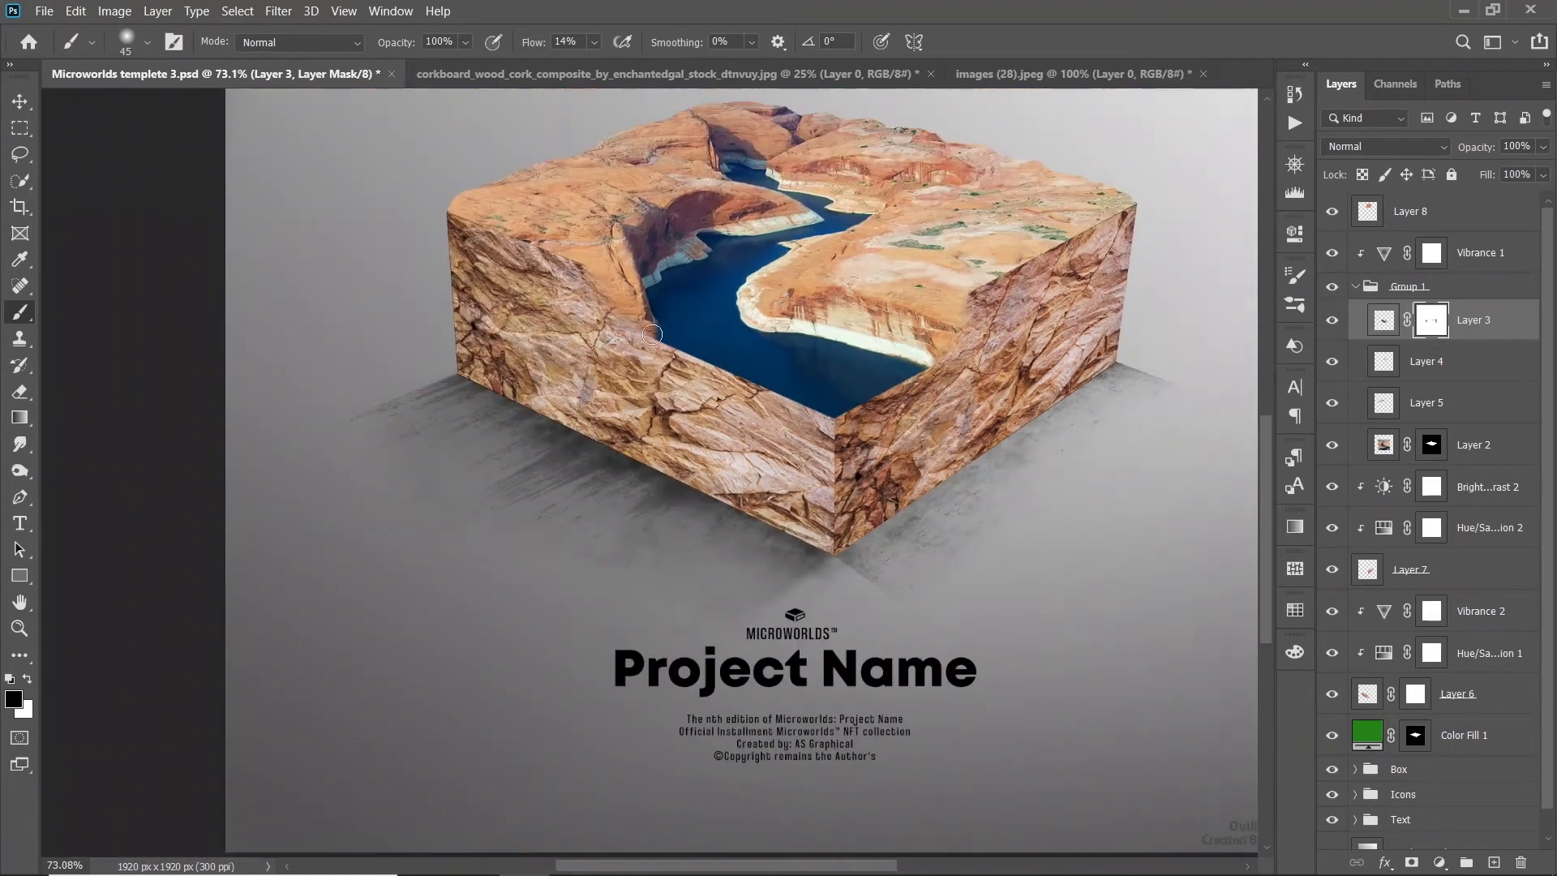
left_click(21, 102)
left_click(540, 387)
Step: Add a Brightness/Contrast 3 adjustment above Vibrance 2 with brightness lowered to about -115
left_click(1433, 616)
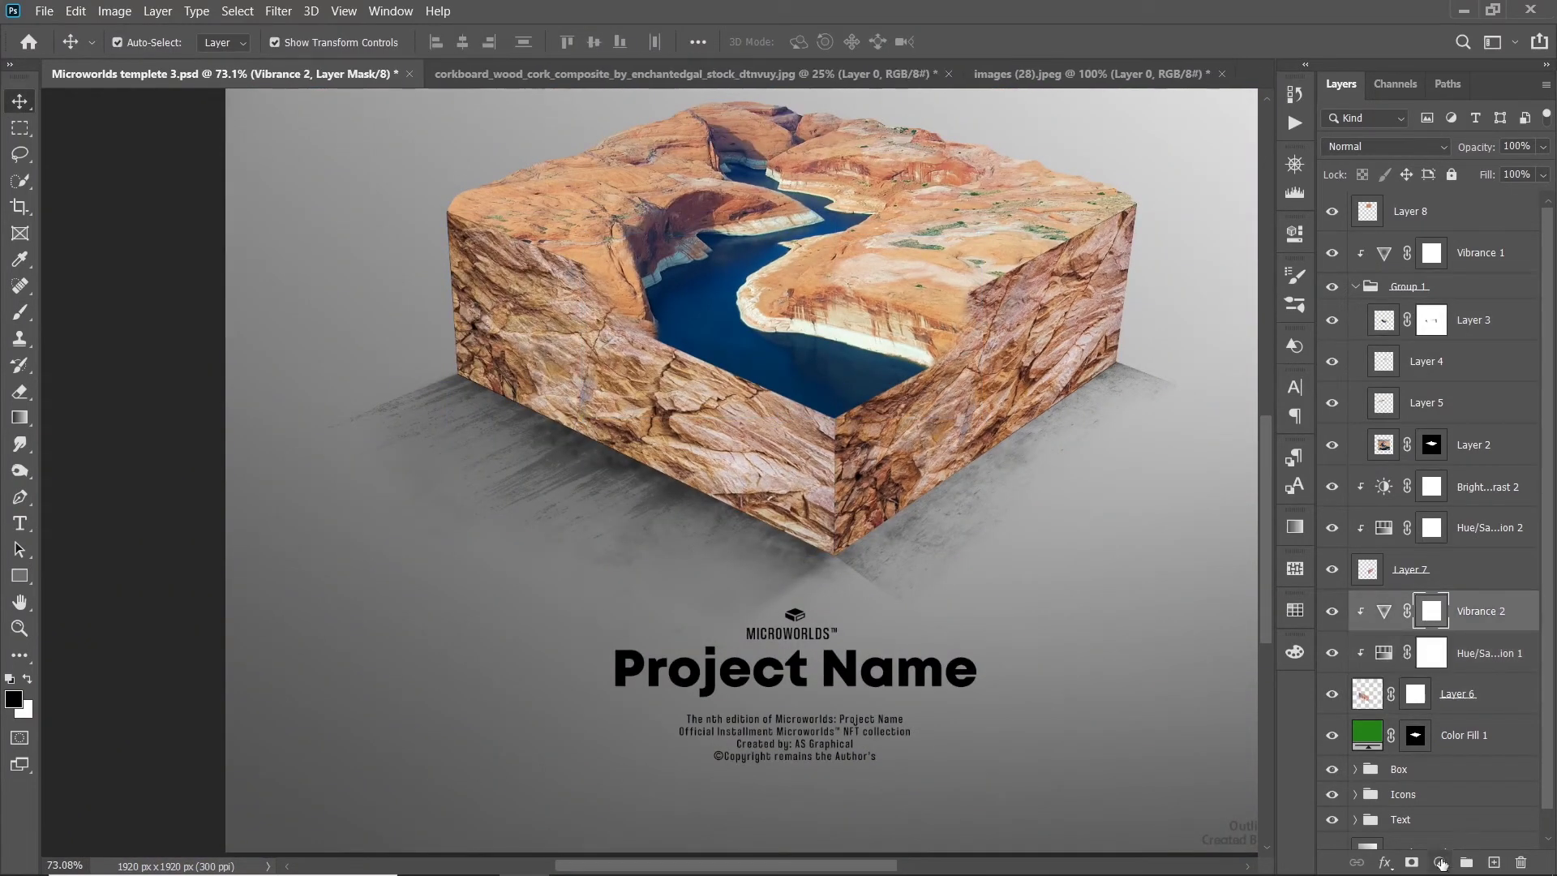
left_click(1440, 863)
left_click(1379, 580)
mouse_move(1122, 350)
left_mouse_down()
mouse_move(1082, 370)
mouse_move(1075, 400)
mouse_move(1159, 415)
left_mouse_up()
left_click_drag(1044, 367, 1039, 366)
scroll(740, 542, "down", 2)
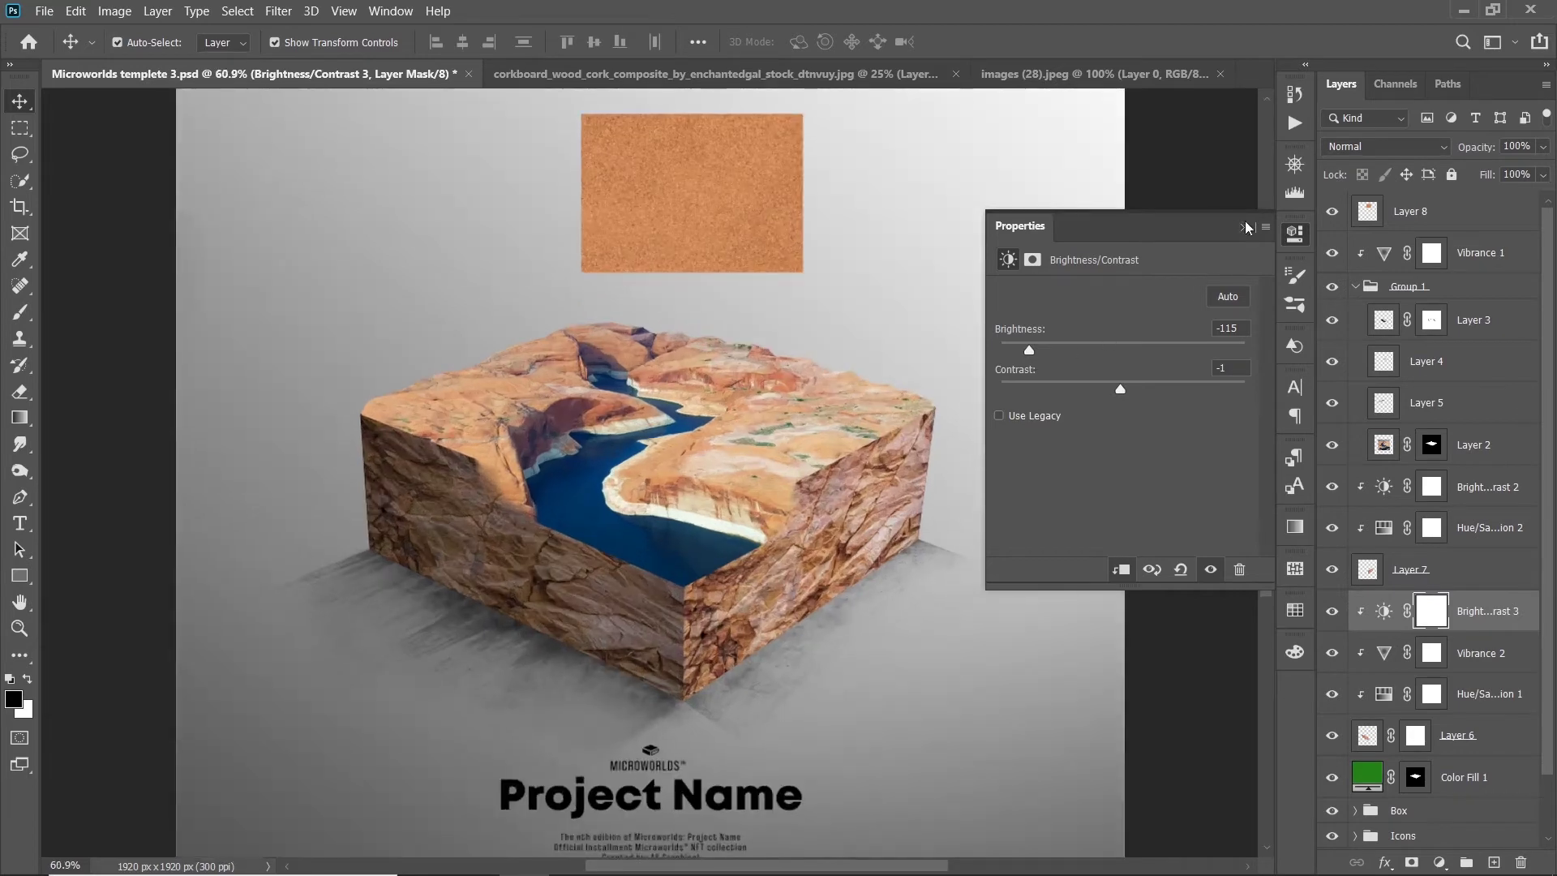
left_click(1245, 227)
scroll(553, 435, "up", 2)
left_click(502, 405)
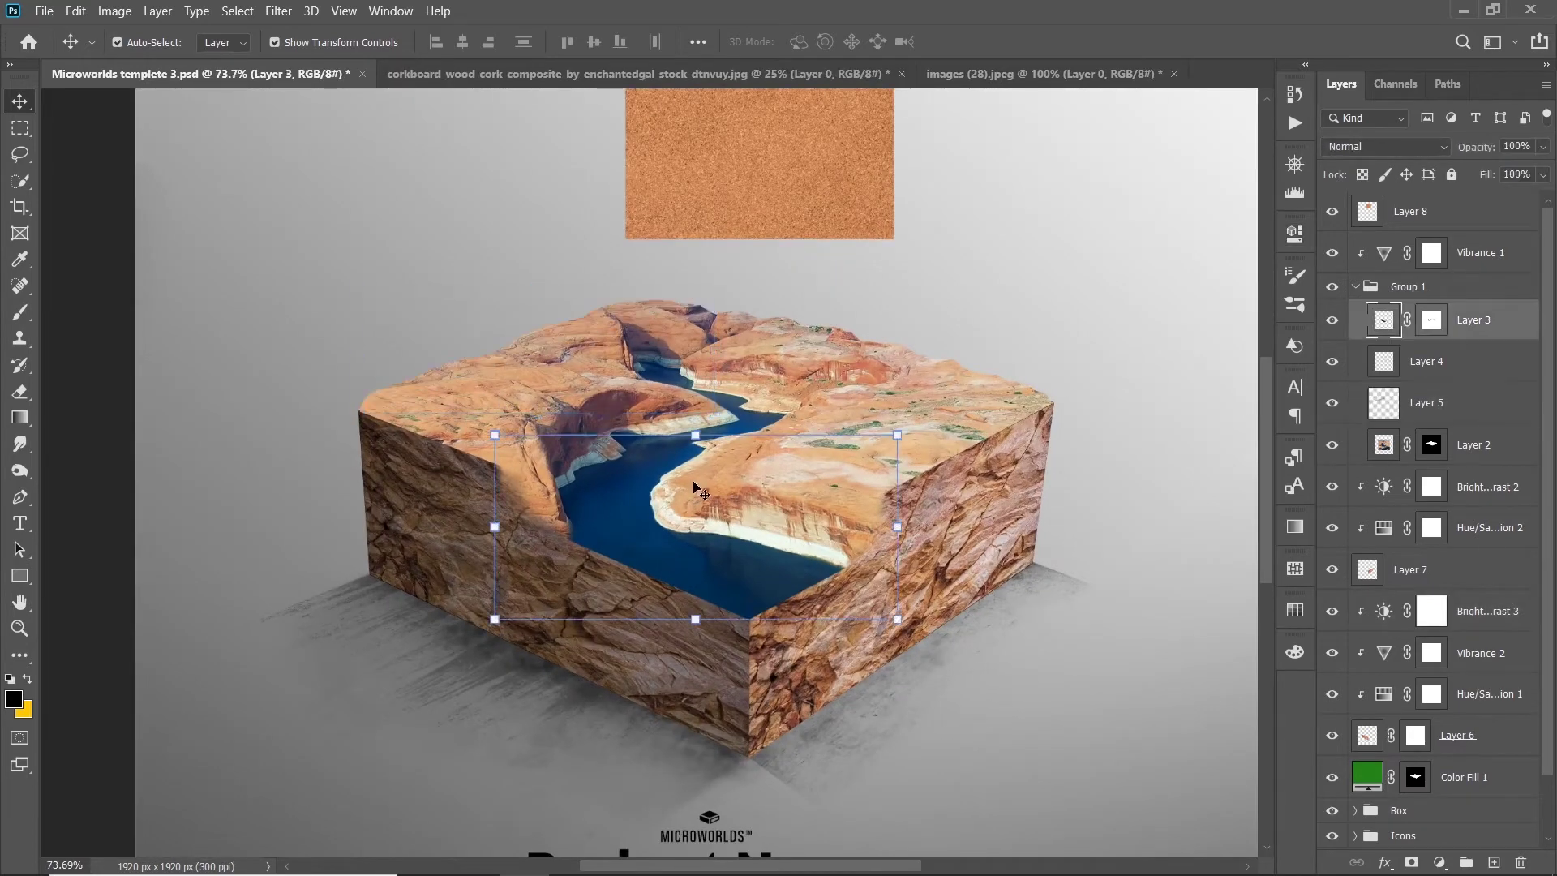
Step: Check Layer 2 by toggling its visibility, then target its mask with a soft round brush
left_click(1473, 321)
left_click(1474, 444)
left_click(1332, 444)
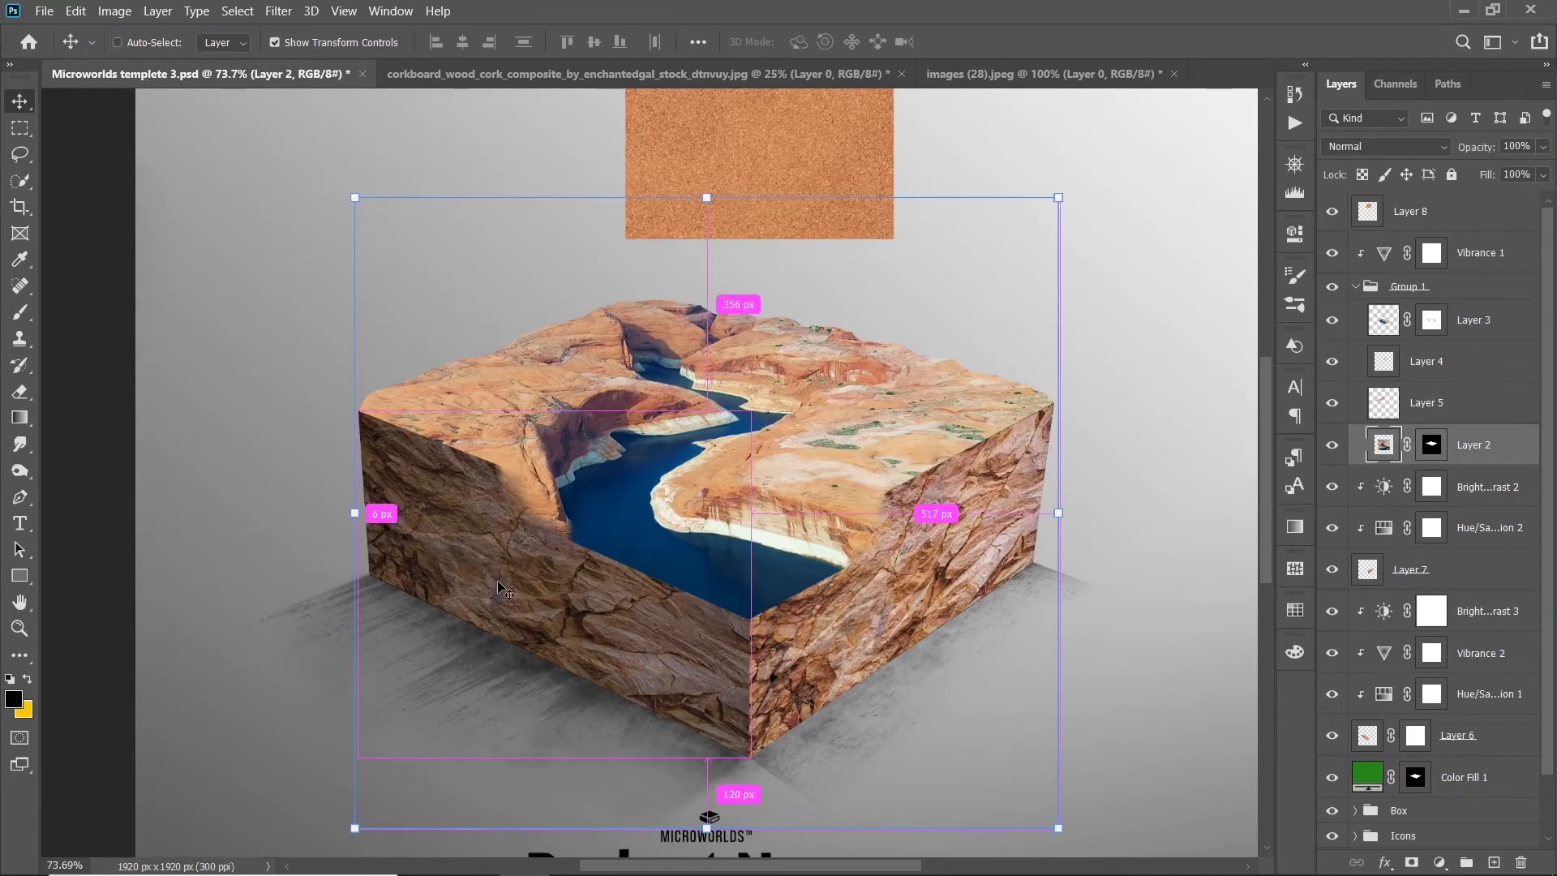
left_click(640, 636, "shift")
left_click(1432, 445)
key("b")
scroll(347, 417, "up", 2)
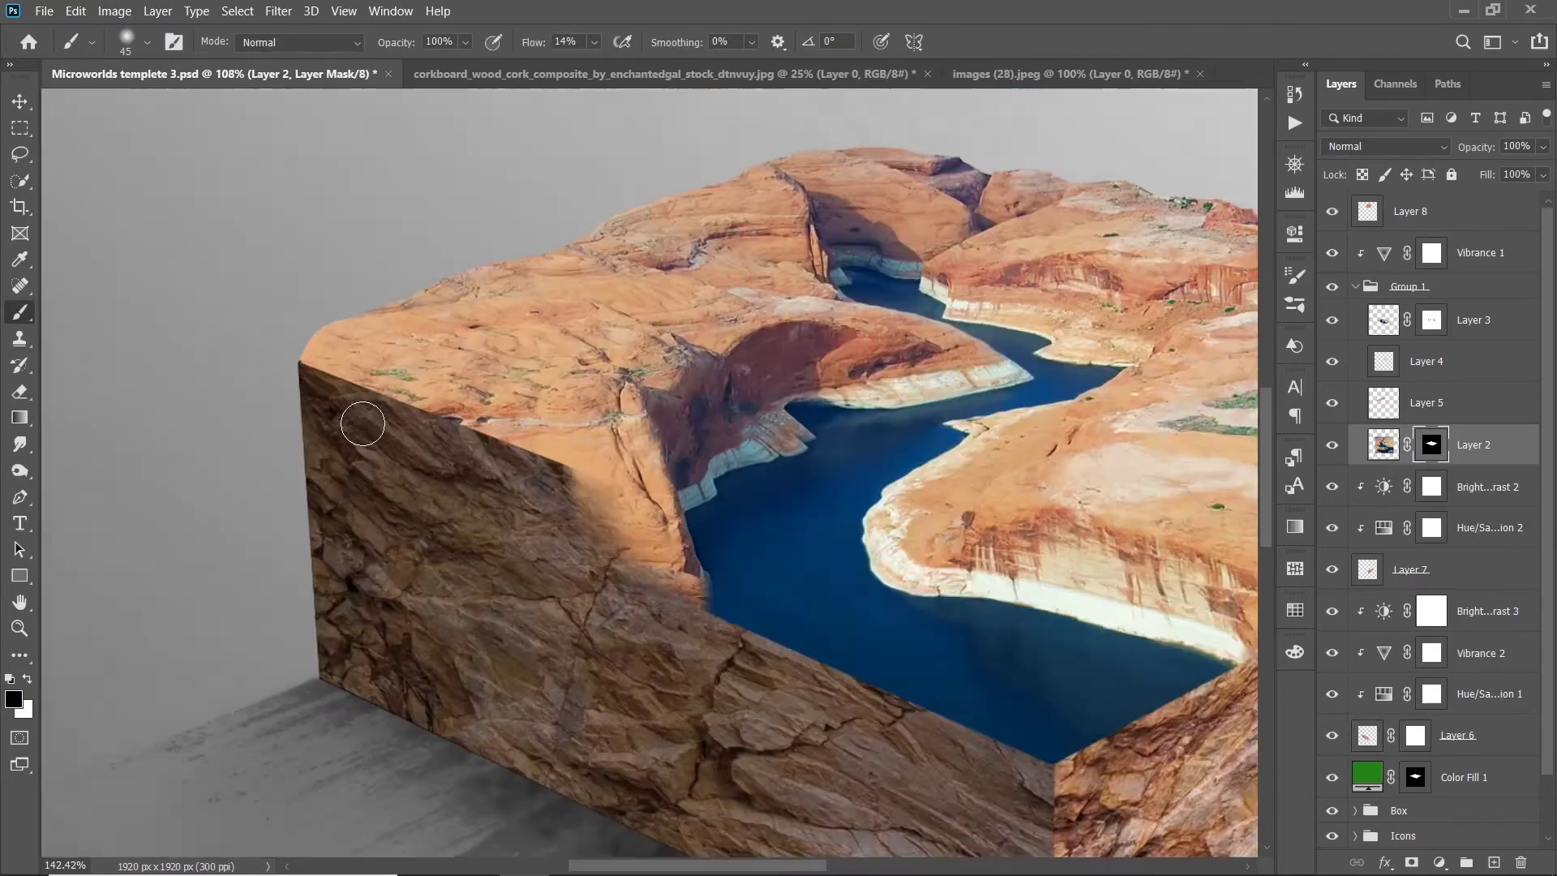
scroll(348, 383, "up", 4)
right_click(449, 273)
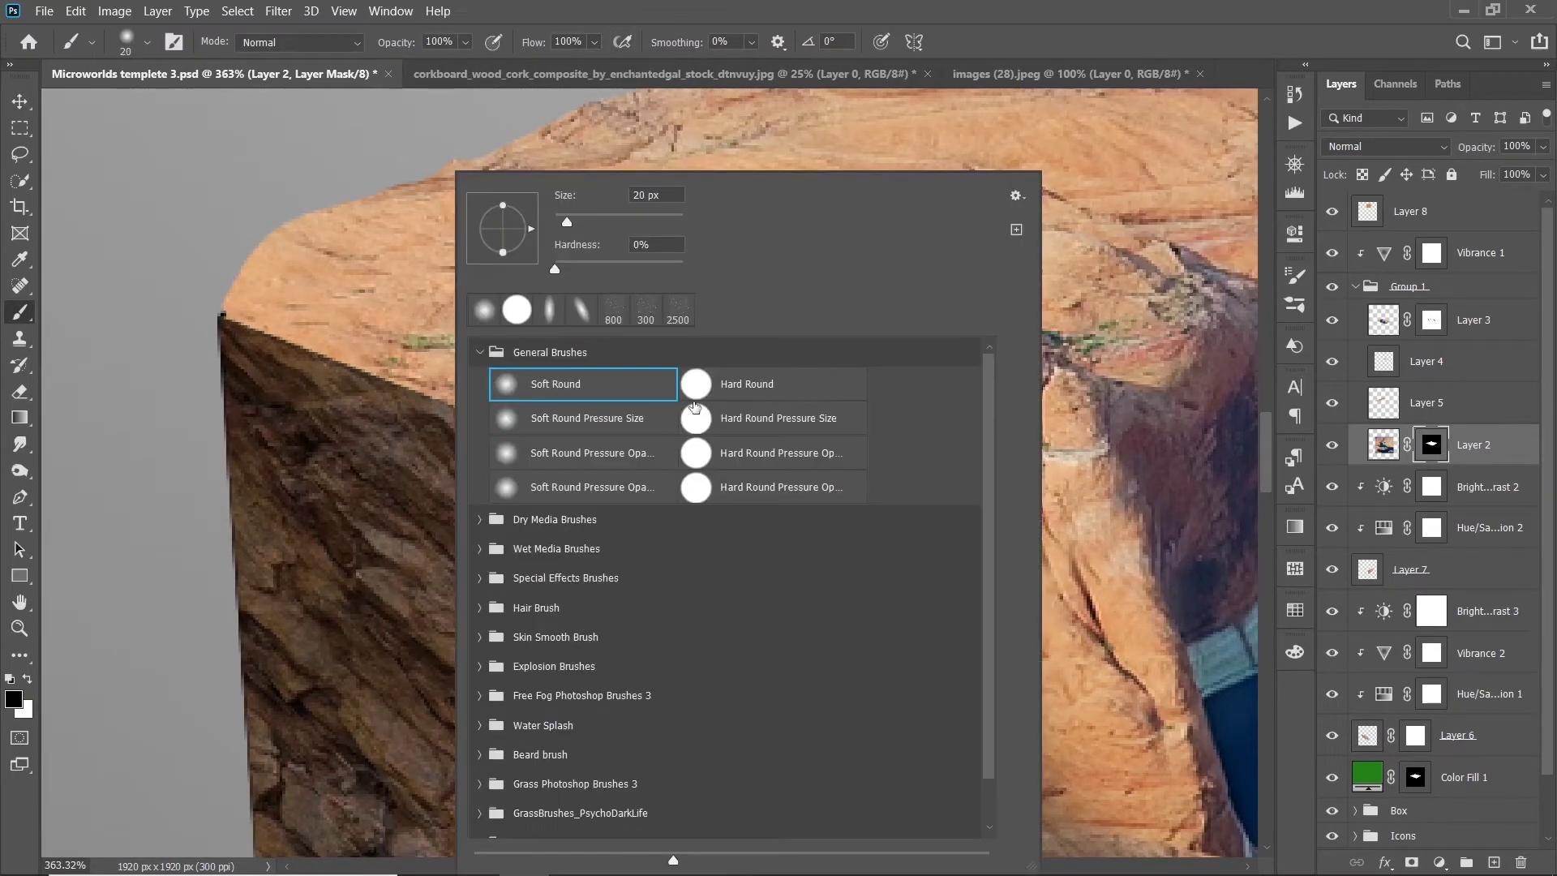
scroll(243, 315, "up", 2)
Step: Paint Layer 2's mask to remove the green sliver along the top-left rock edge
mouse_move(287, 342)
left_mouse_down()
mouse_move(230, 321)
mouse_move(699, 528)
mouse_move(627, 472)
left_mouse_up()
mouse_move(677, 521)
left_mouse_down()
mouse_move(892, 567)
mouse_move(649, 474)
mouse_move(519, 454)
left_mouse_up()
scroll(858, 571, "down", 2)
left_click_drag(844, 559, 1017, 622)
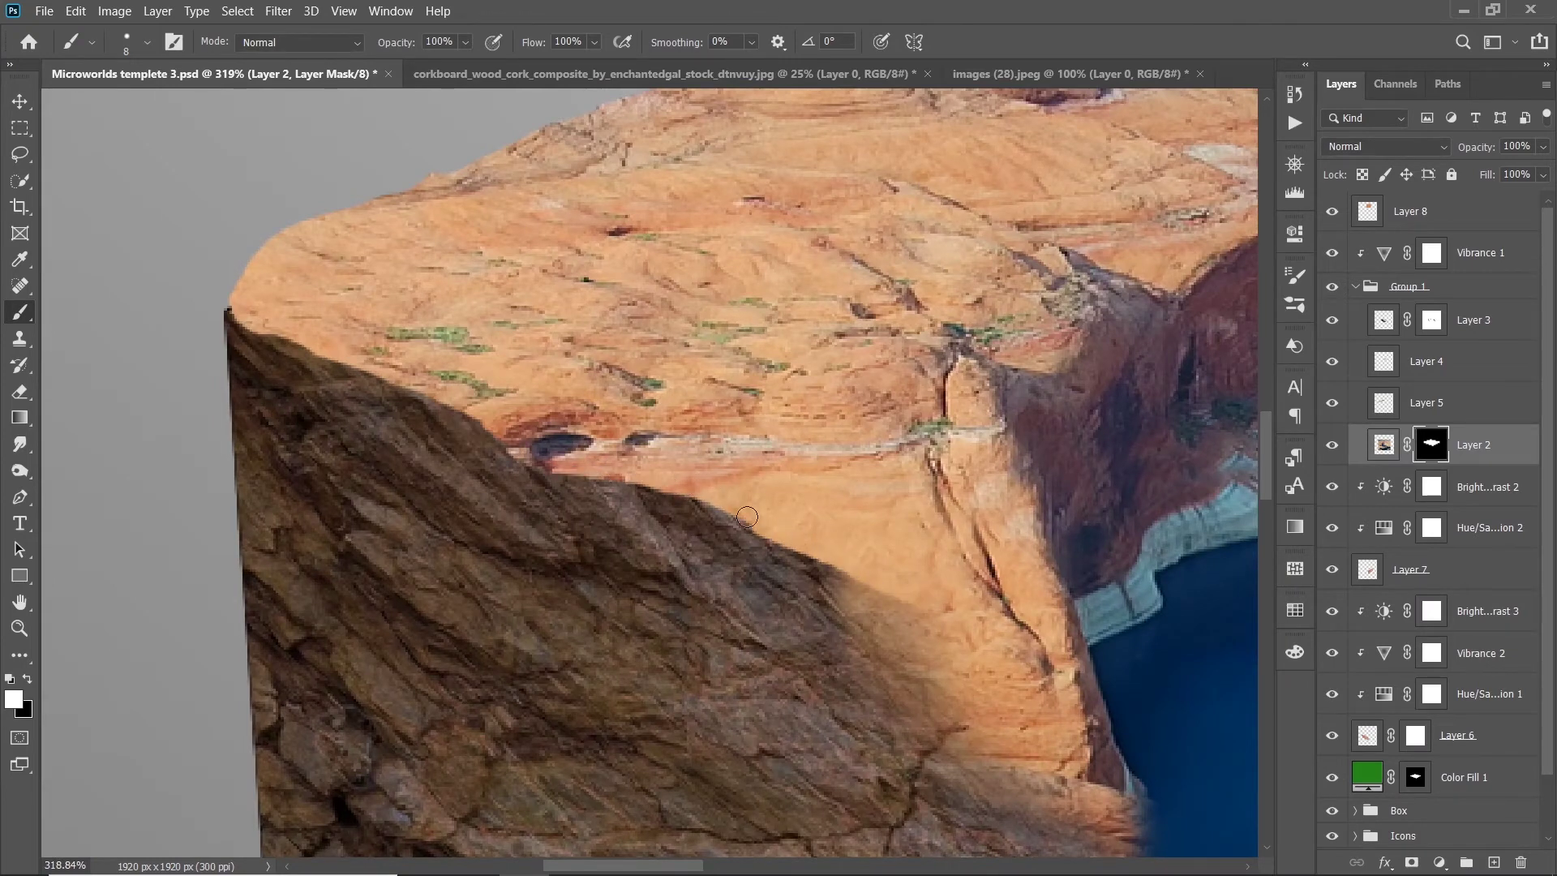
left_click_drag(843, 560, 479, 406)
scroll(689, 459, "down", 4)
Step: Paint out the remaining dark seam along the top edge and fit the document in view
scroll(689, 459, "up", 2)
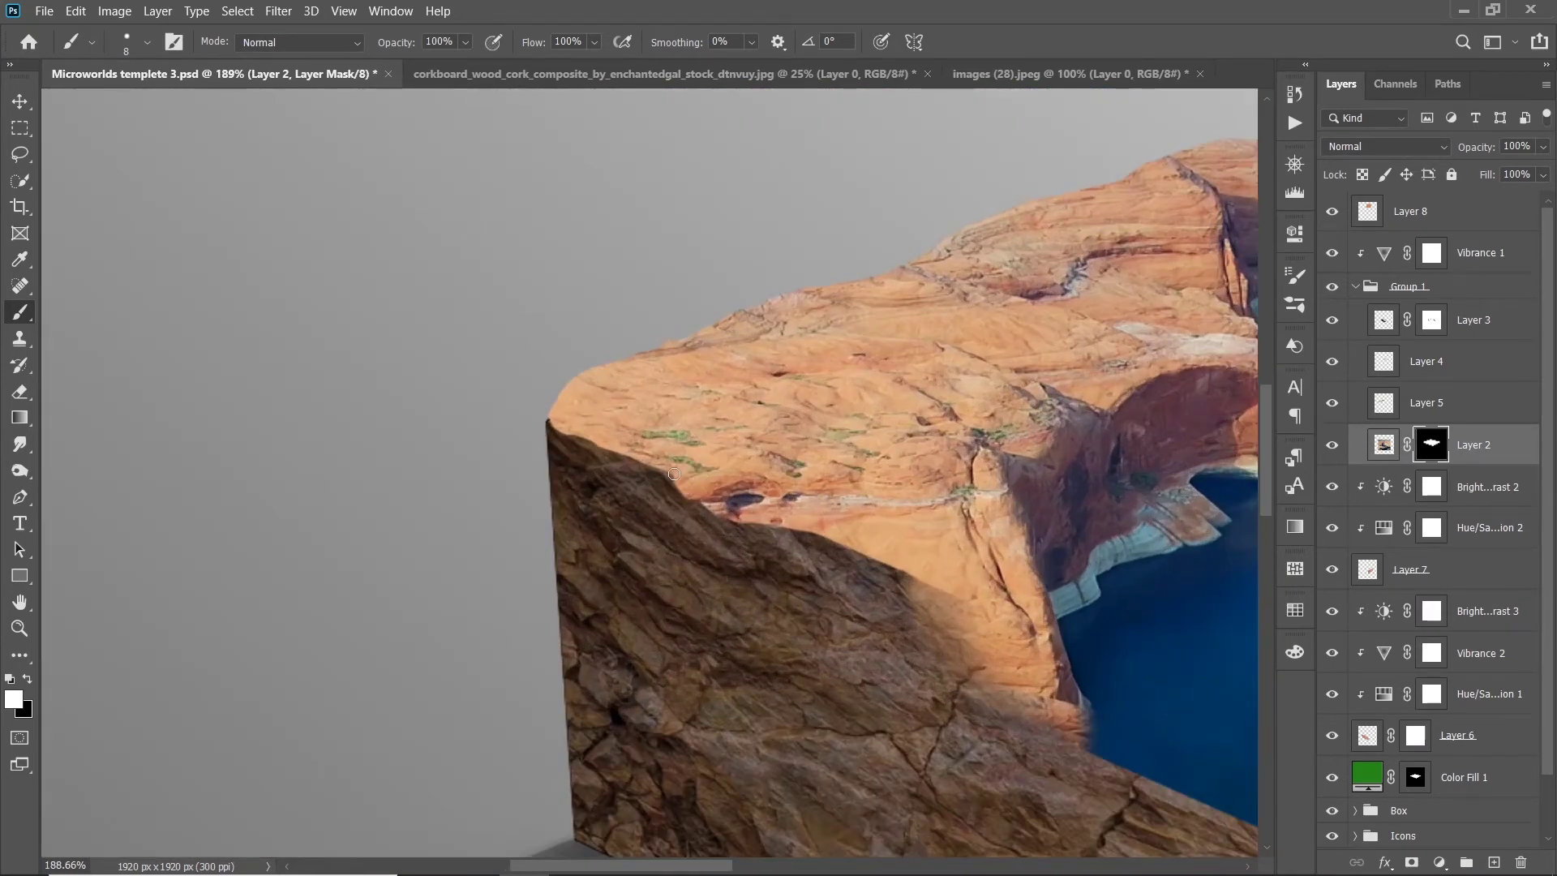
scroll(811, 503, "down", 5)
scroll(868, 502, "up", 3)
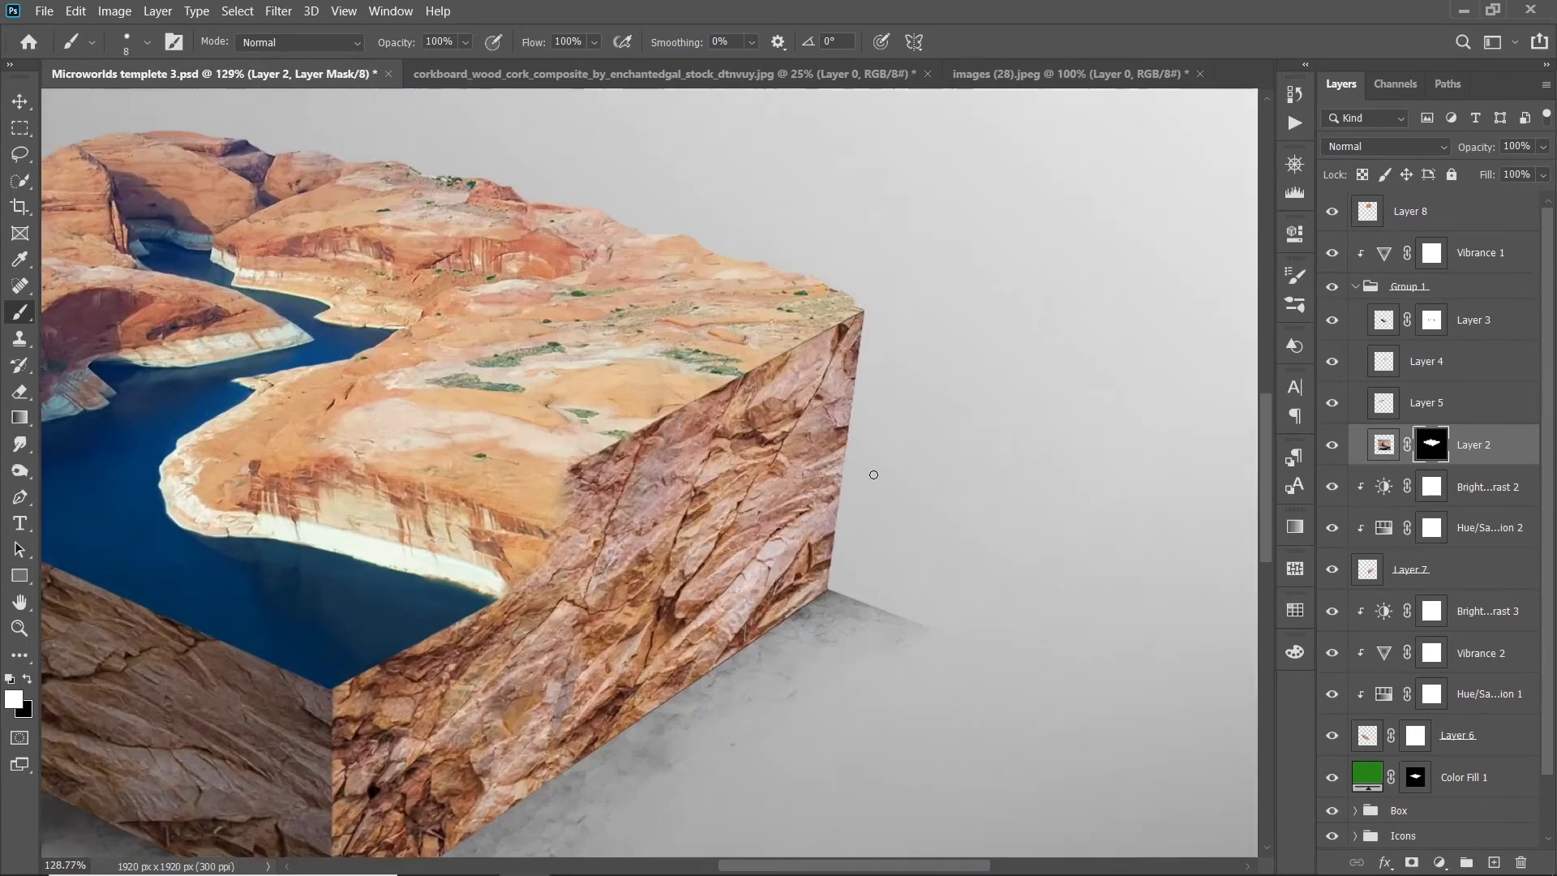
scroll(868, 454, "up", 2)
scroll(868, 365, "up", 1)
left_click_drag(834, 335, 738, 392)
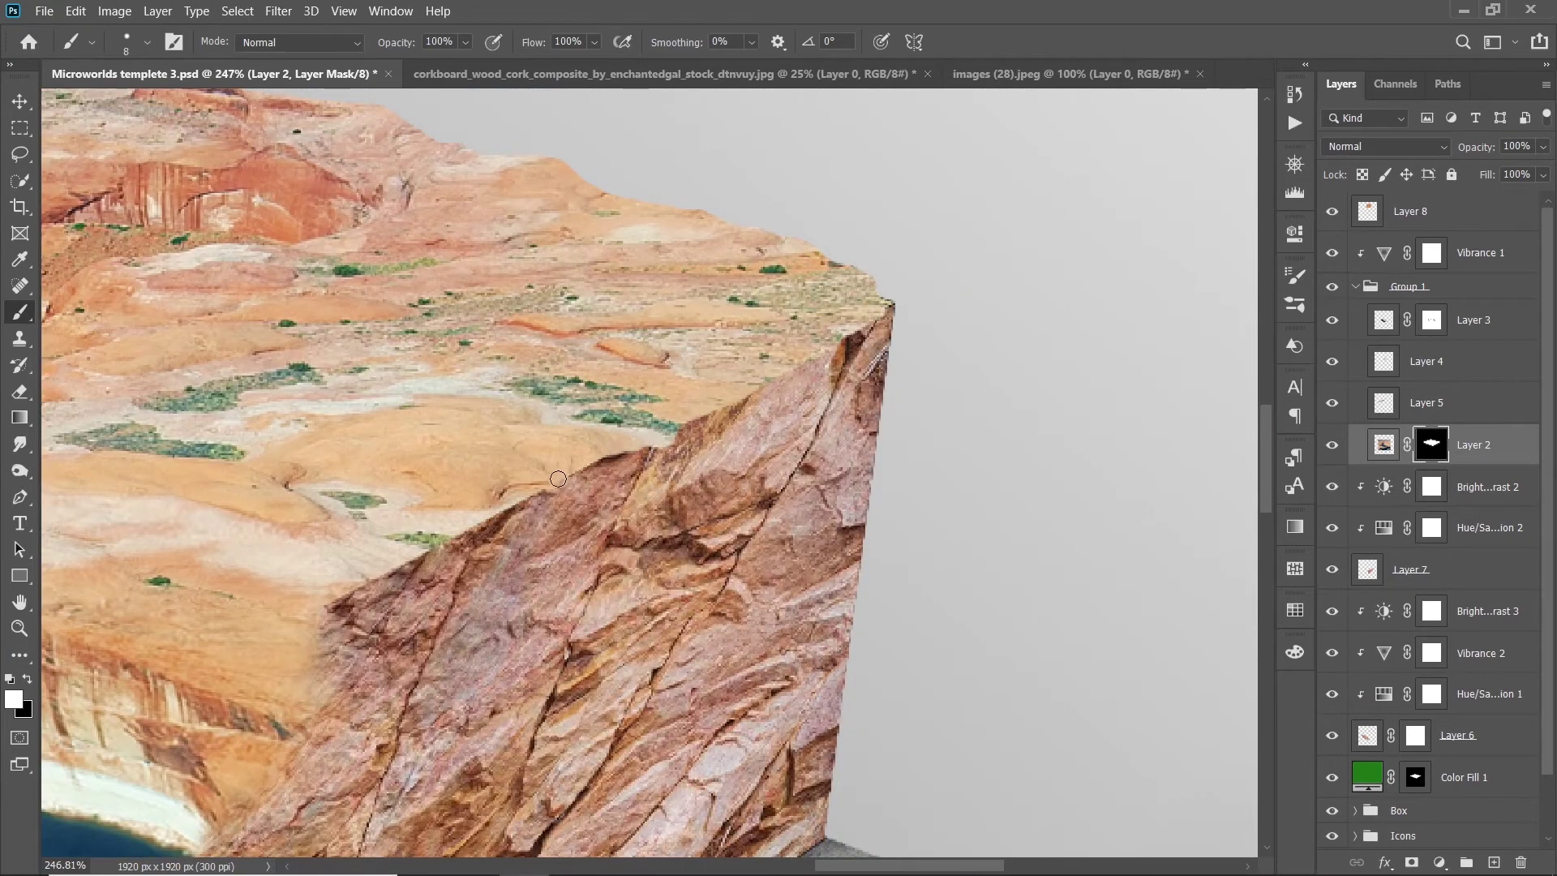
left_click_drag(482, 524, 467, 540)
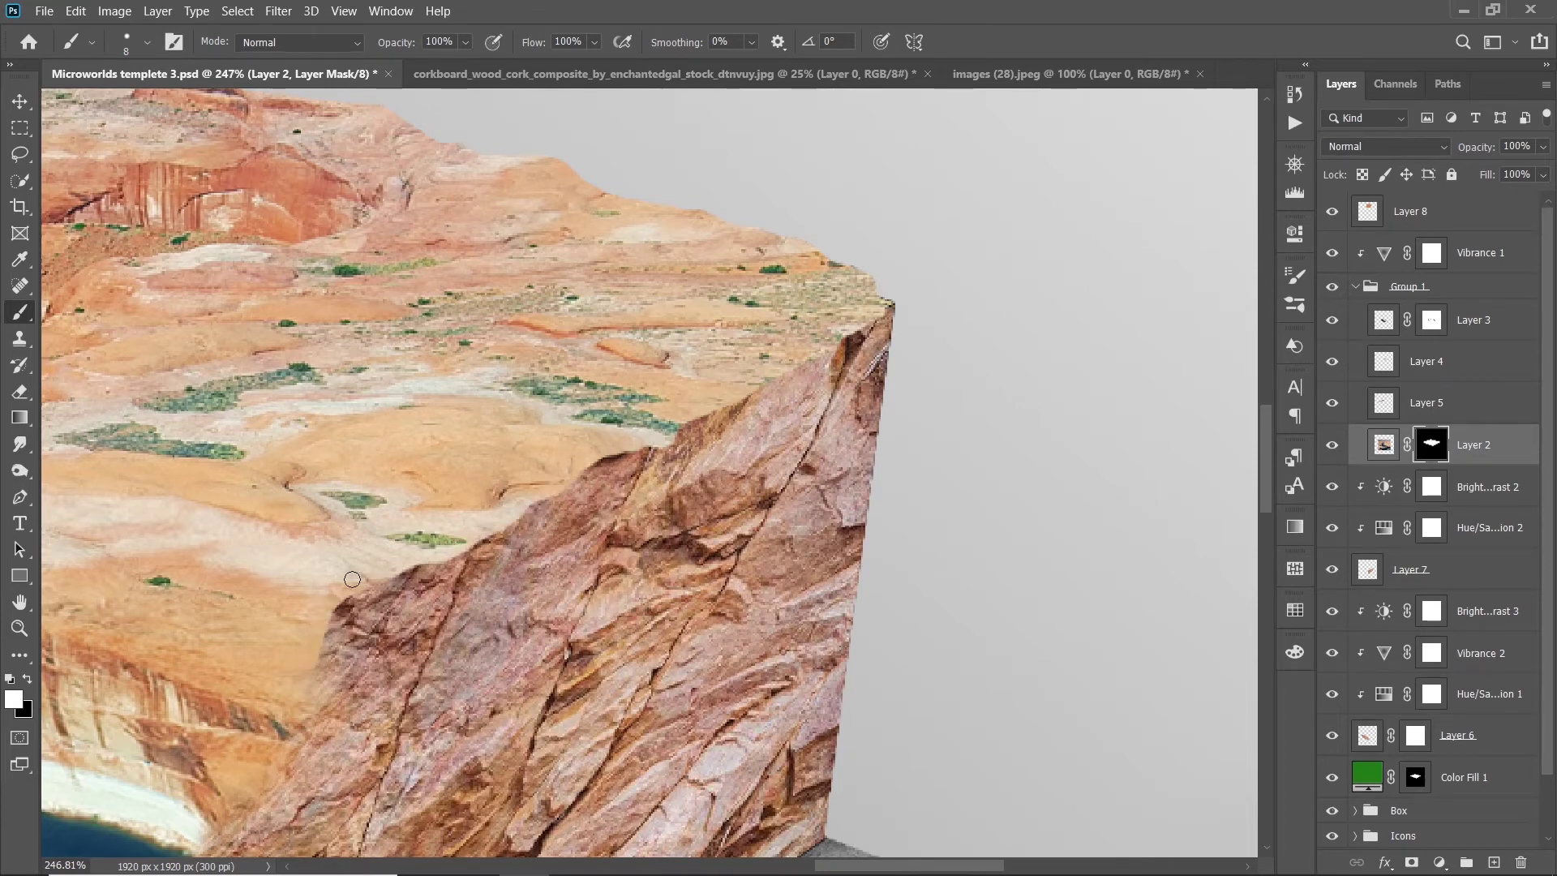
key("ctrl+0")
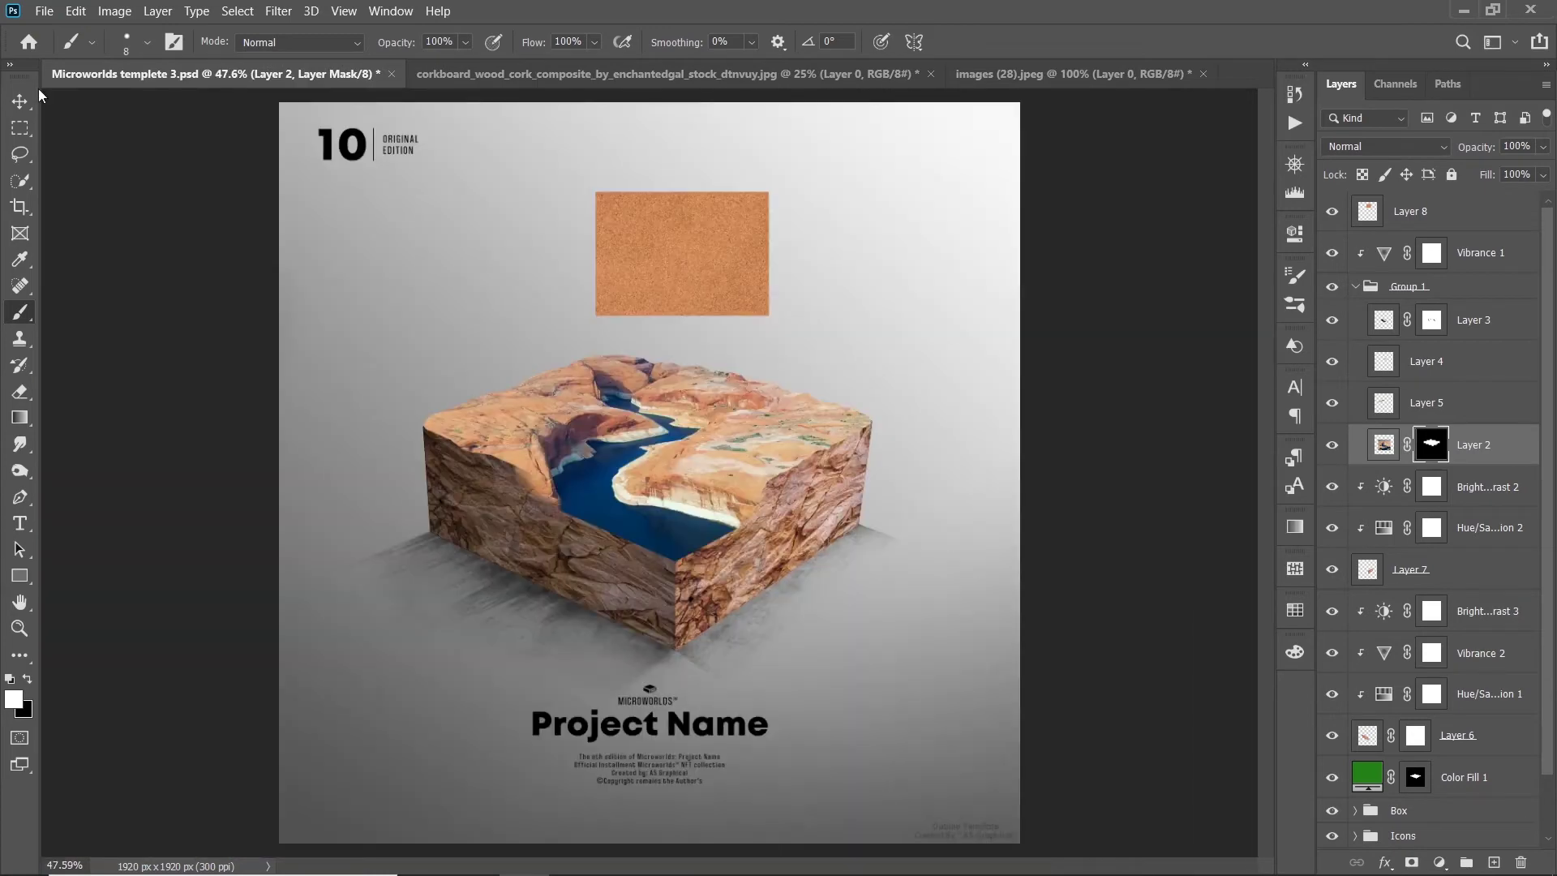
Step: Paint white on Layer 6's mask to blend the left face's top edge into the cliff
left_click(20, 101)
scroll(724, 621, "up", 3)
left_click(417, 509)
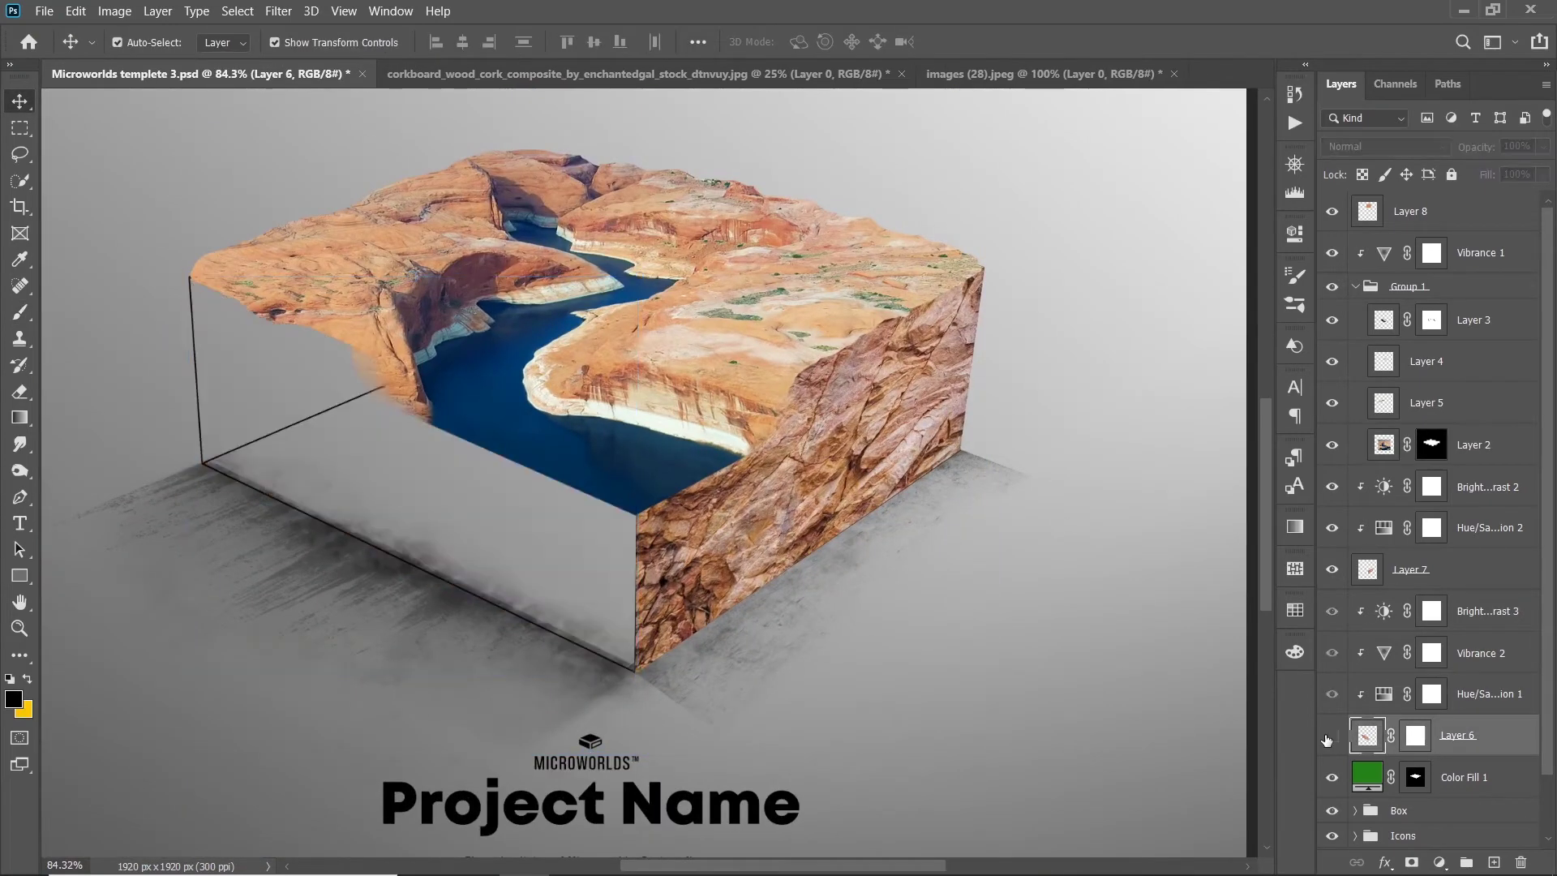
left_click(1415, 735)
key("b")
key("d")
scroll(386, 362, "up", 2)
scroll(386, 363, "up", 1)
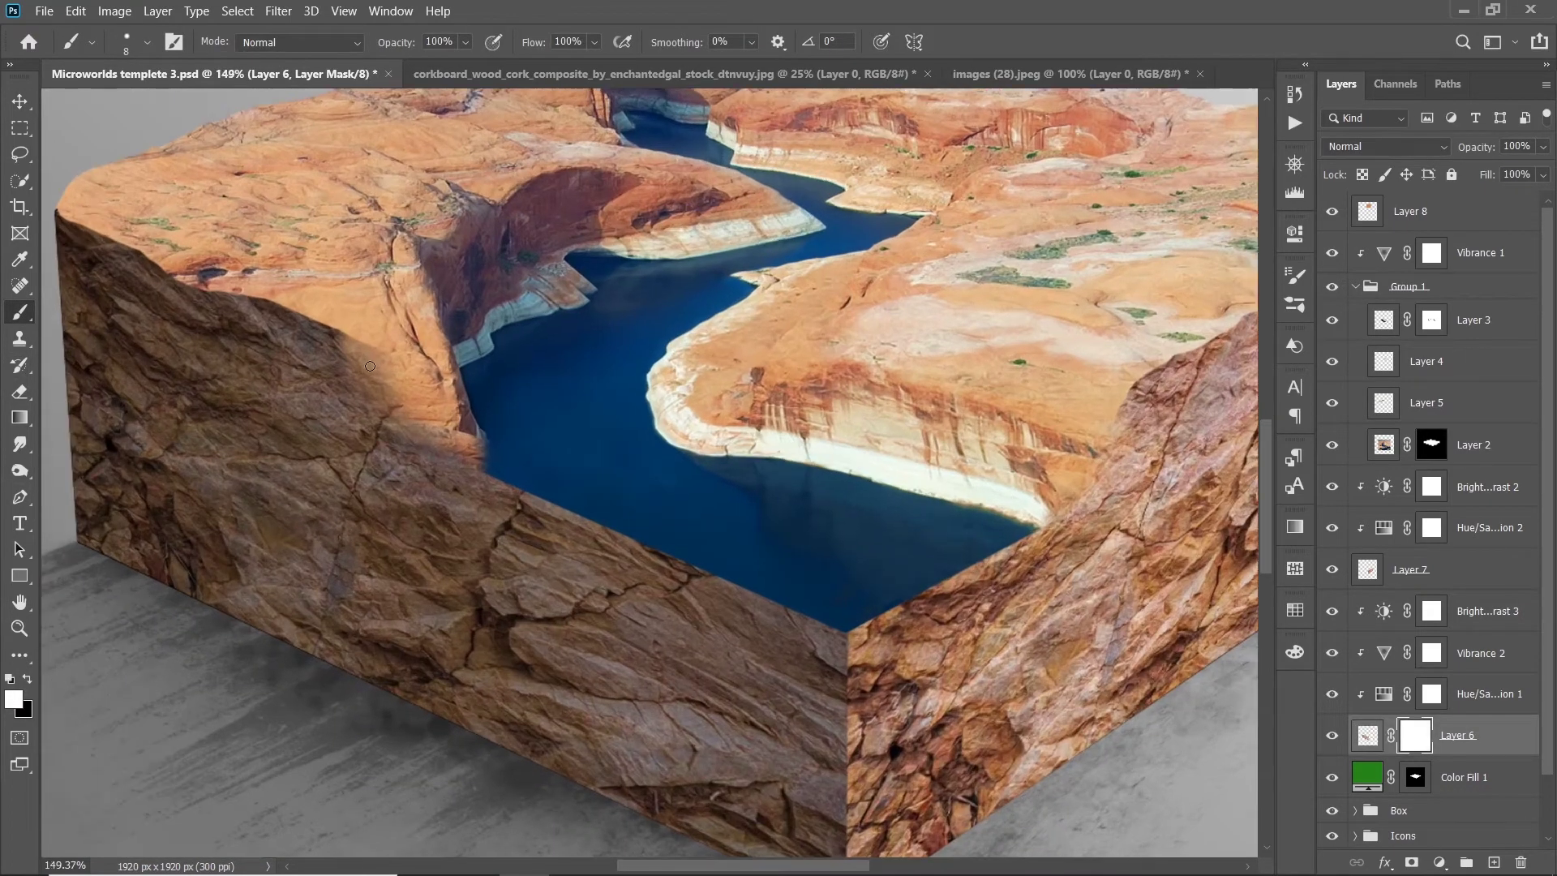
scroll(390, 342, "up", 5)
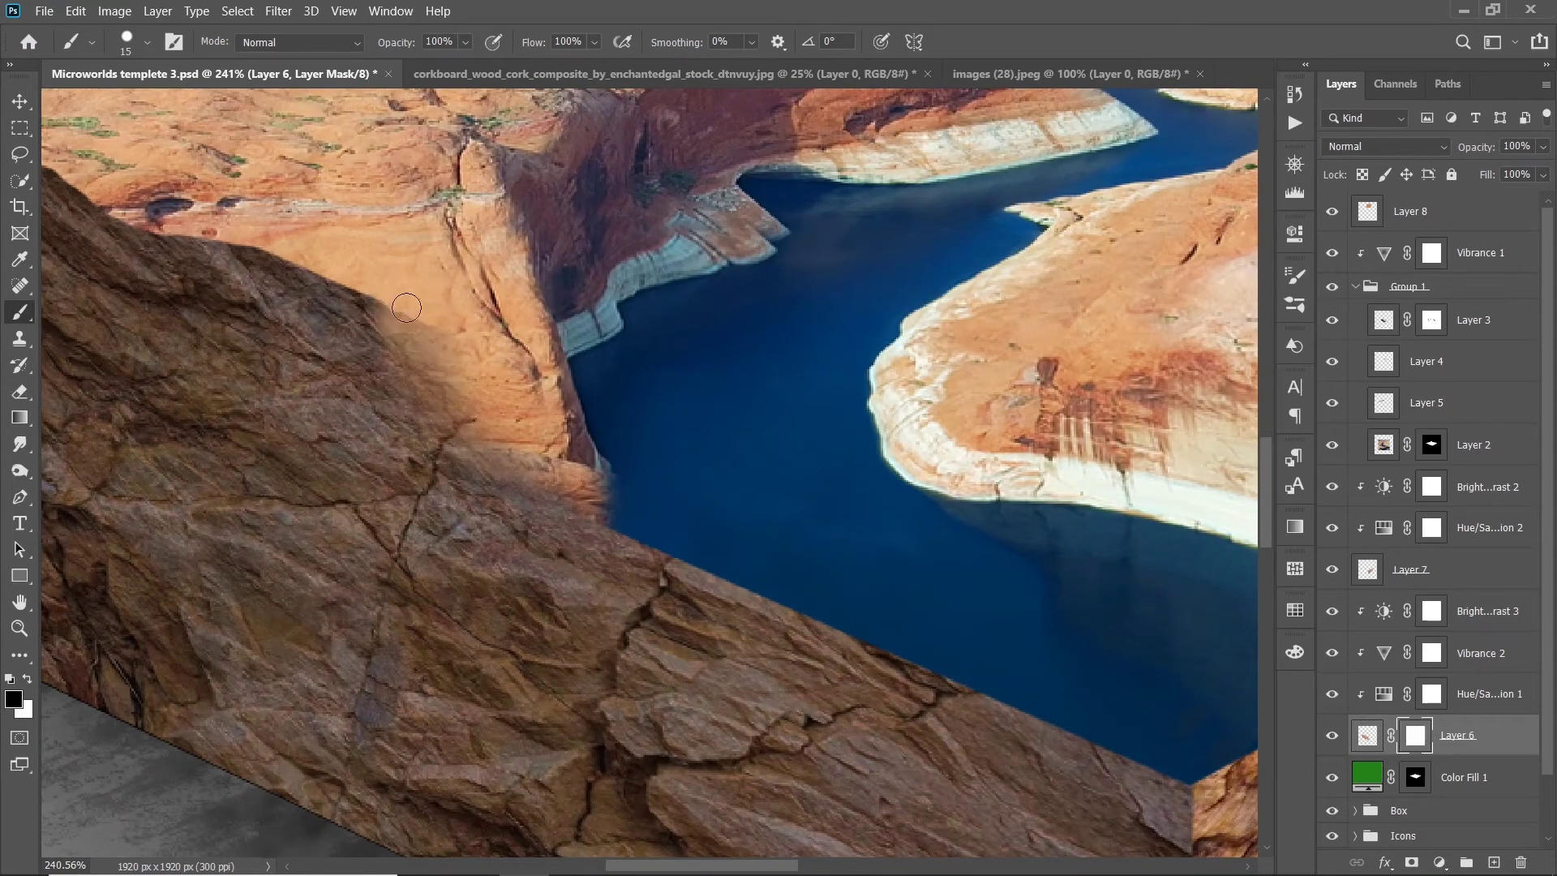
mouse_move(389, 312)
left_mouse_down()
mouse_move(406, 300)
mouse_move(450, 390)
left_mouse_up()
Step: Lower the brush flow to 1%
left_click(568, 42)
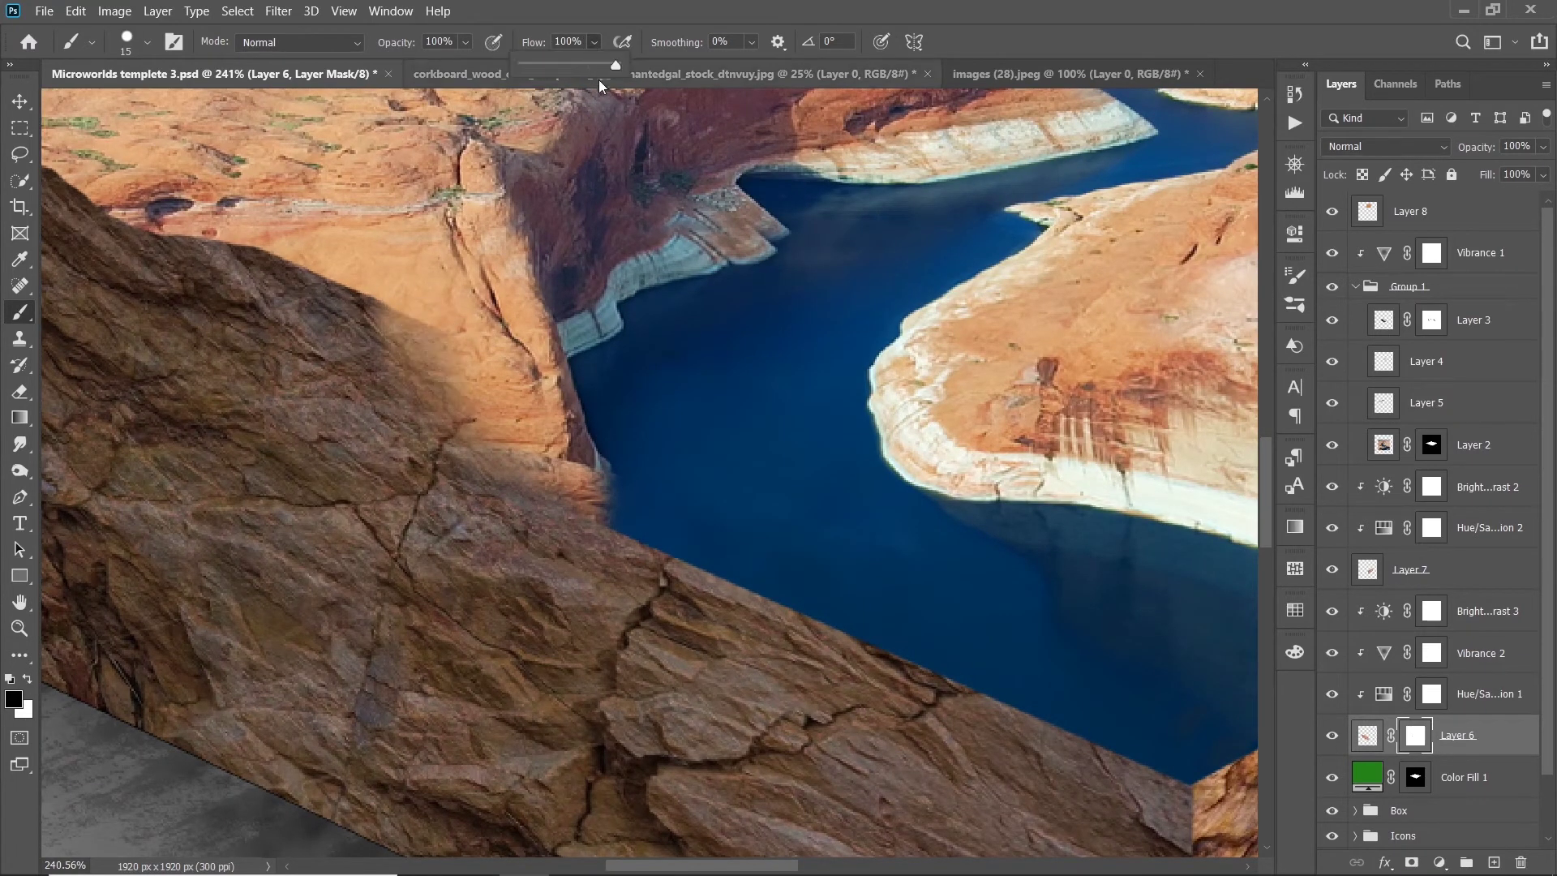
type("1")
key("Return")
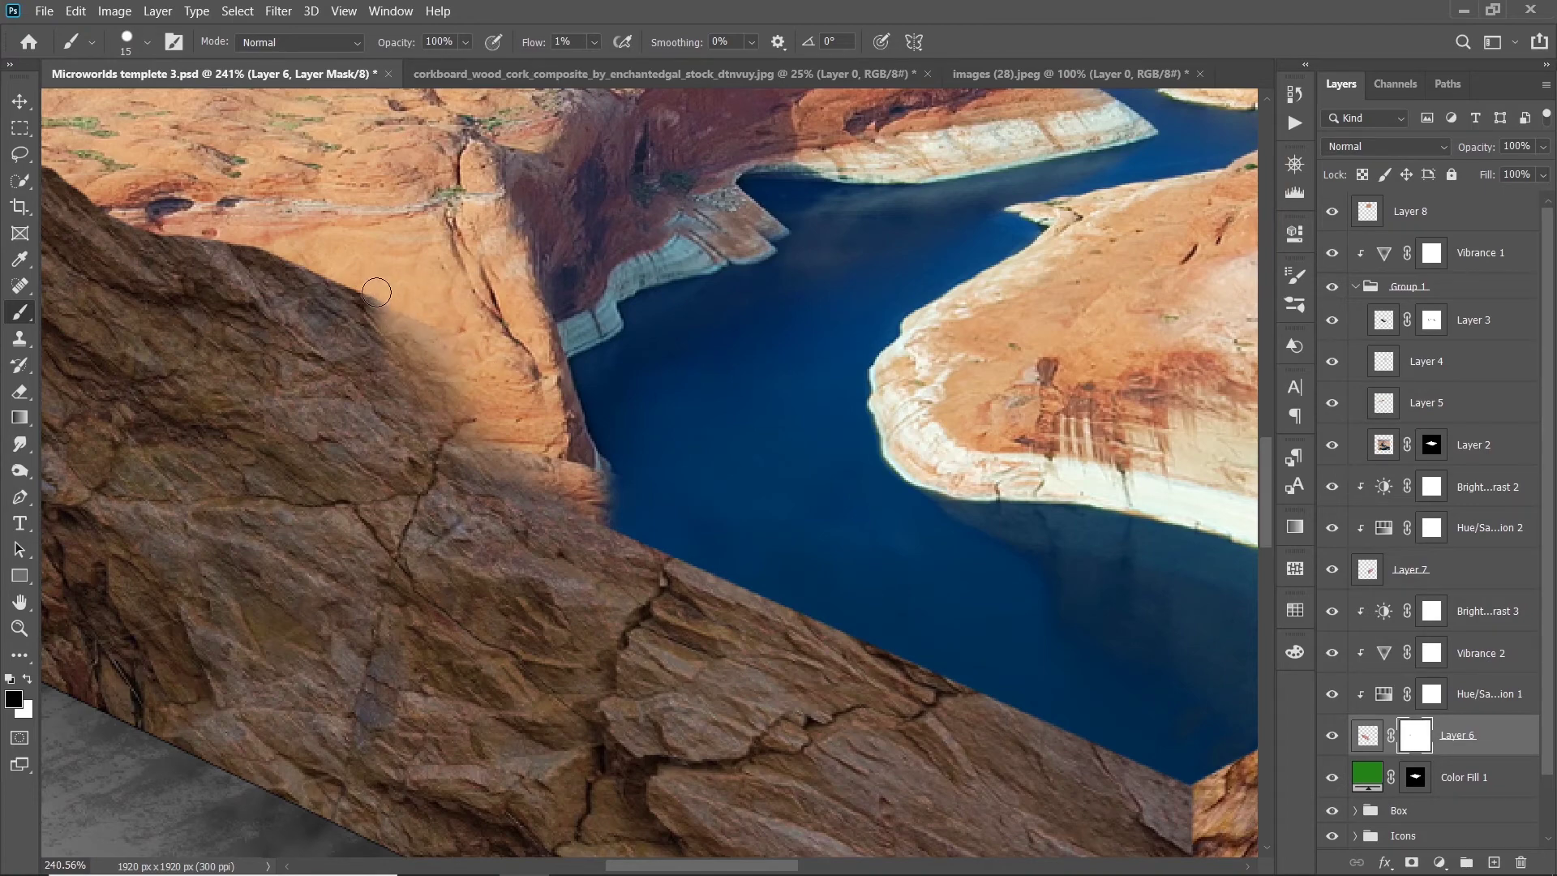
scroll(1041, 306, "down", 10)
Step: Lower Brightness/Contrast 3's brightness to -150
key("v")
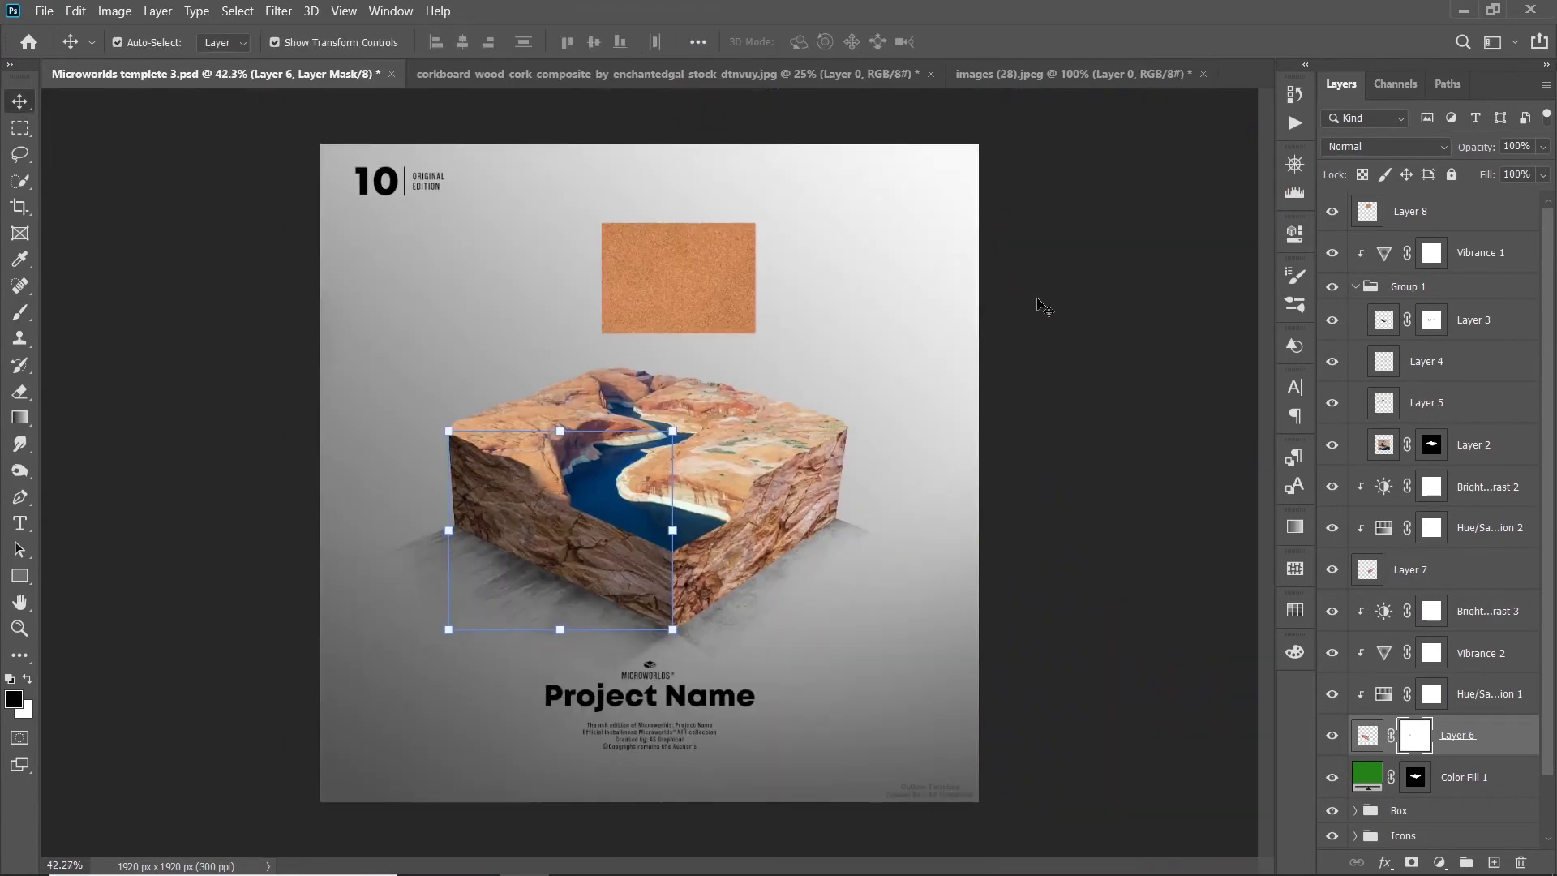
double_click(1384, 610)
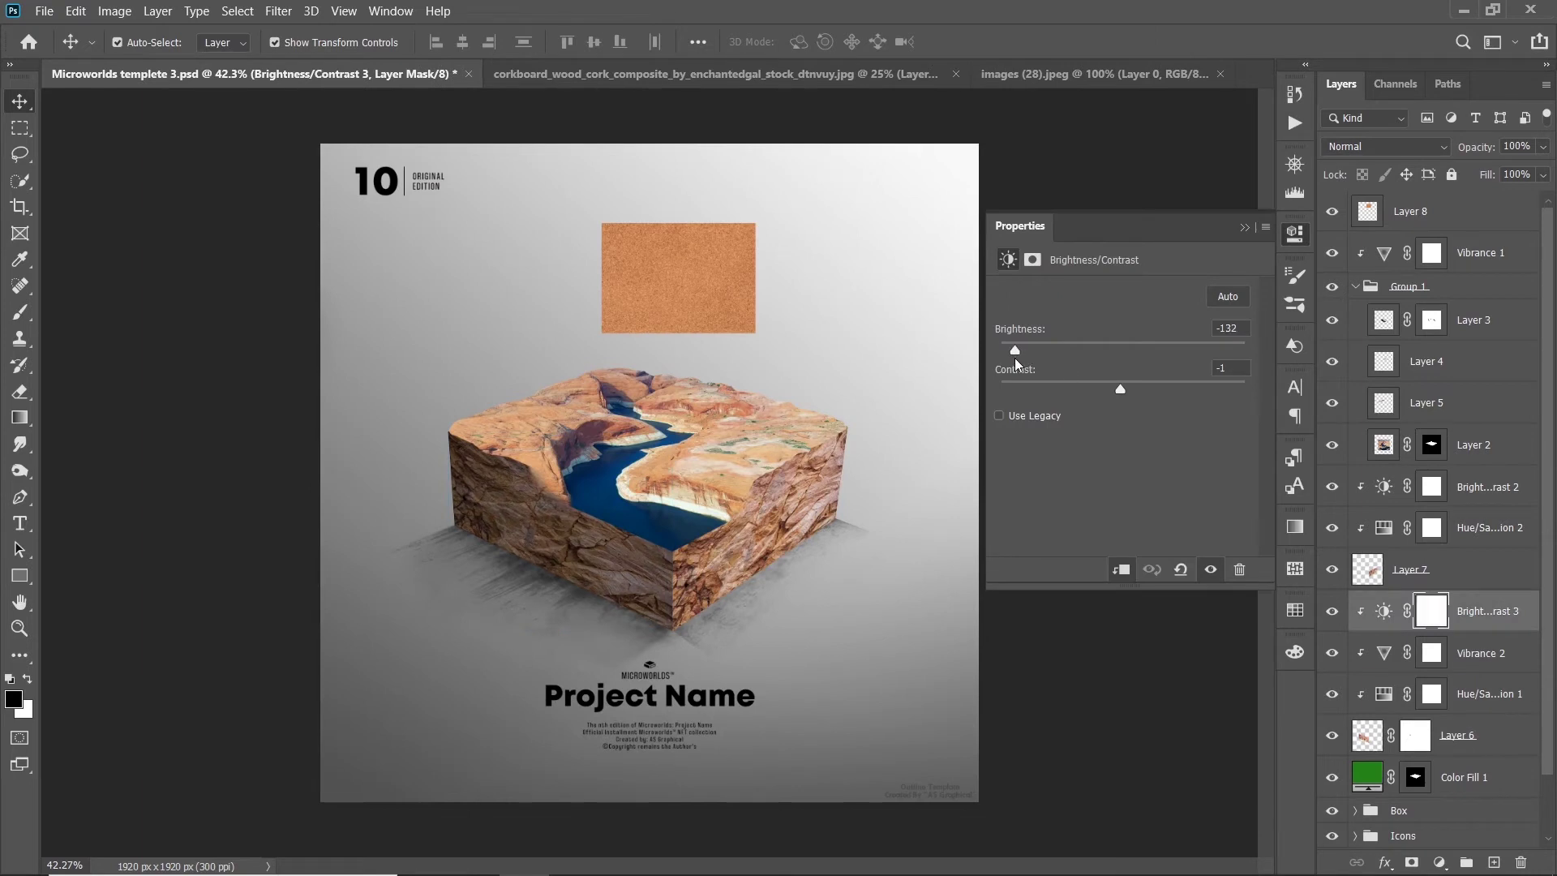
left_click_drag(1045, 352, 970, 374)
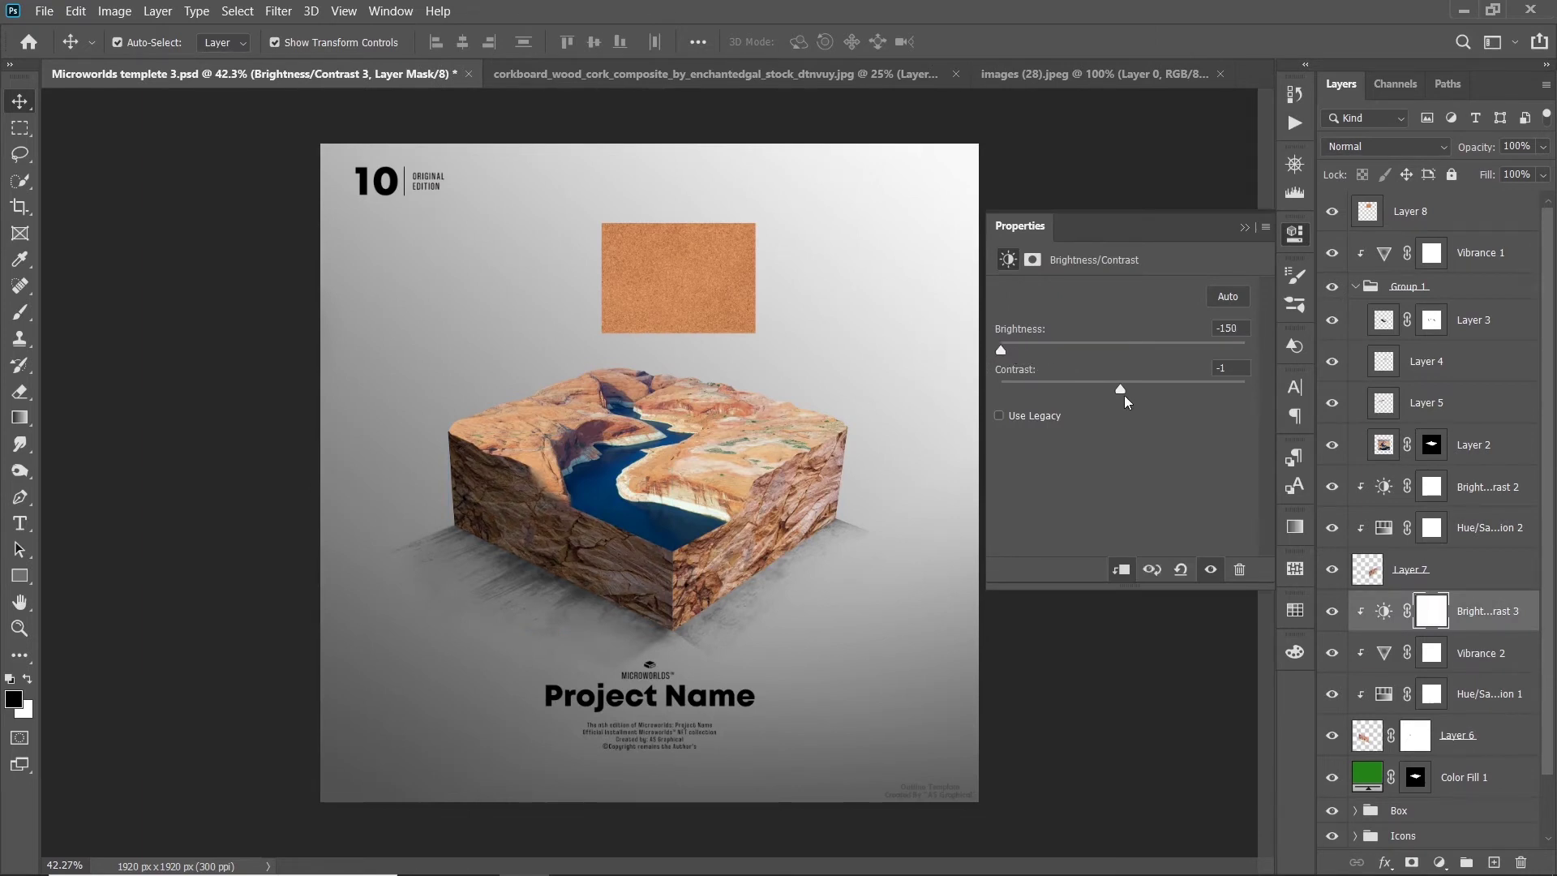
left_click(1247, 227)
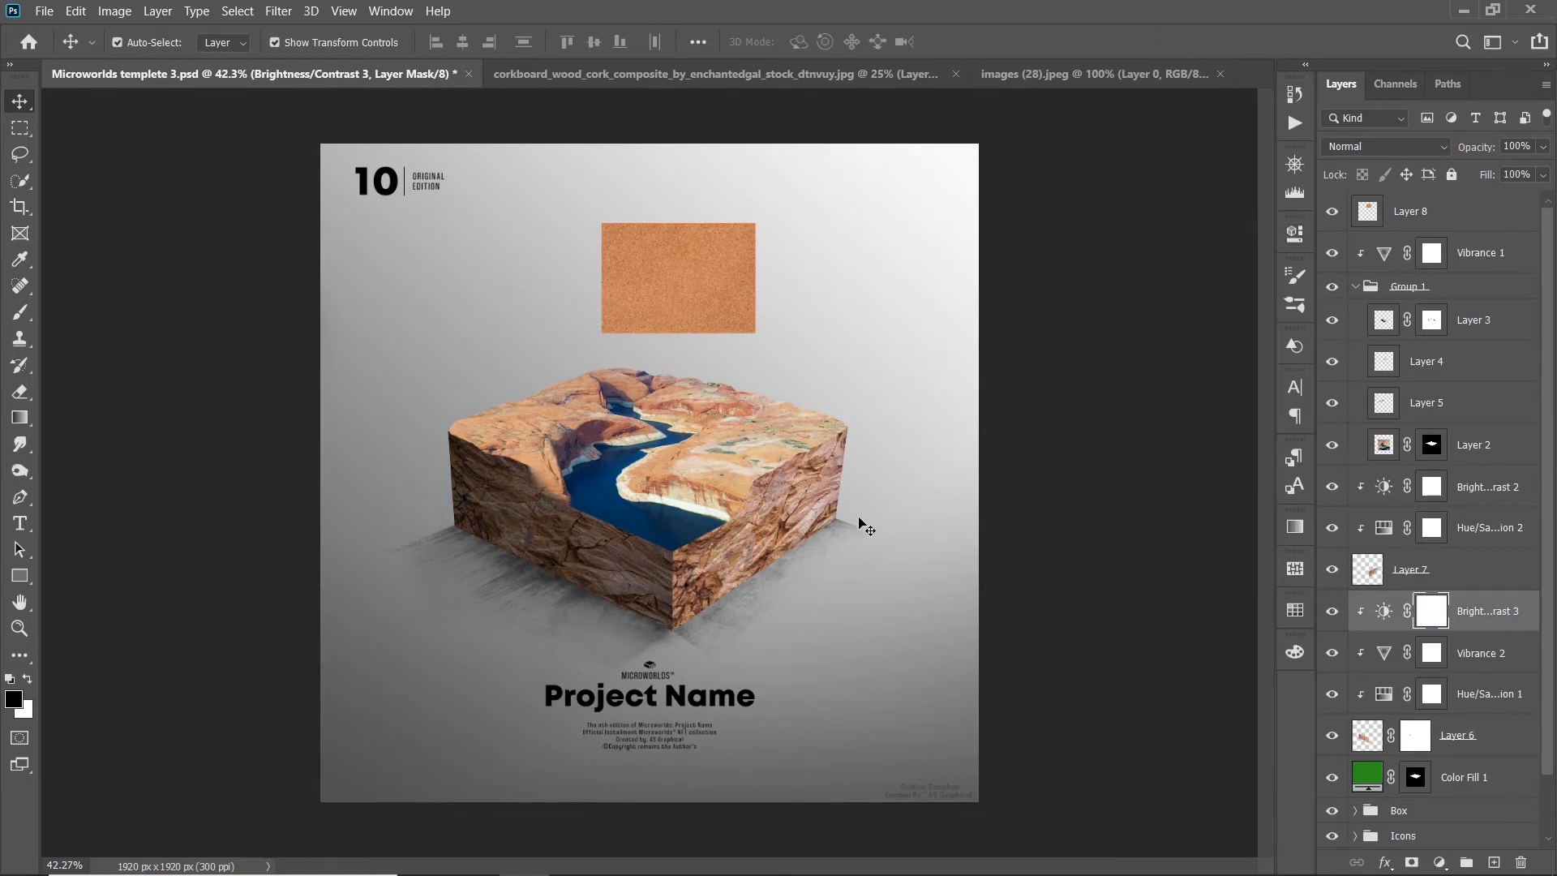
Step: Retune Brightness/Contrast 2 to brightness -50 and contrast 20
left_click(1411, 568)
double_click(1384, 487)
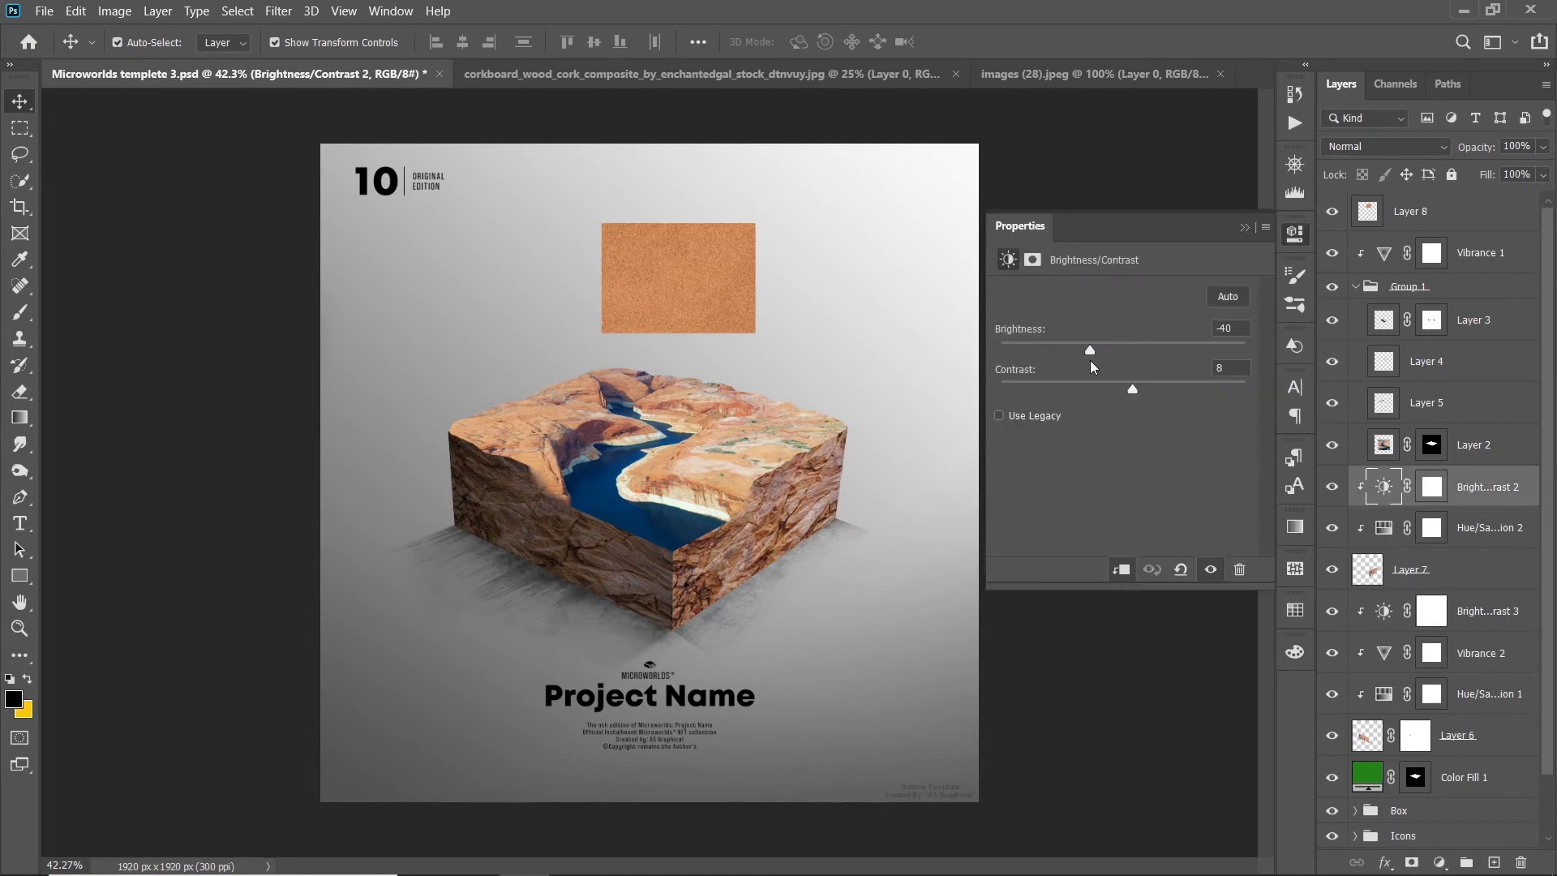
mouse_move(1133, 389)
left_mouse_down()
mouse_move(1147, 389)
mouse_move(1082, 349)
left_mouse_up()
key("ctrl+minus")
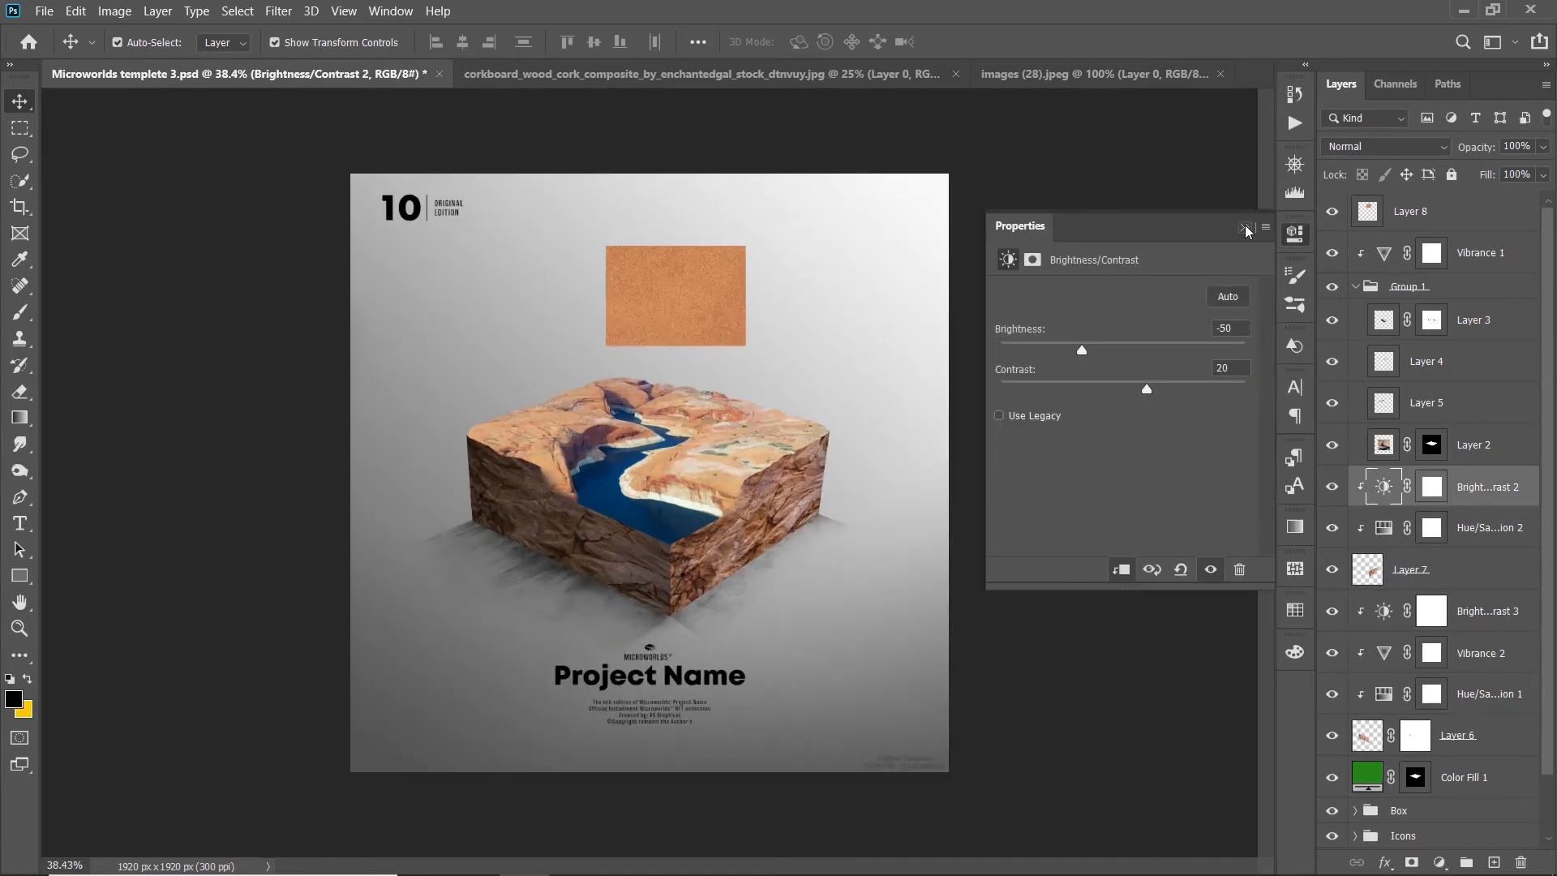
left_click(1246, 228)
left_click(653, 296)
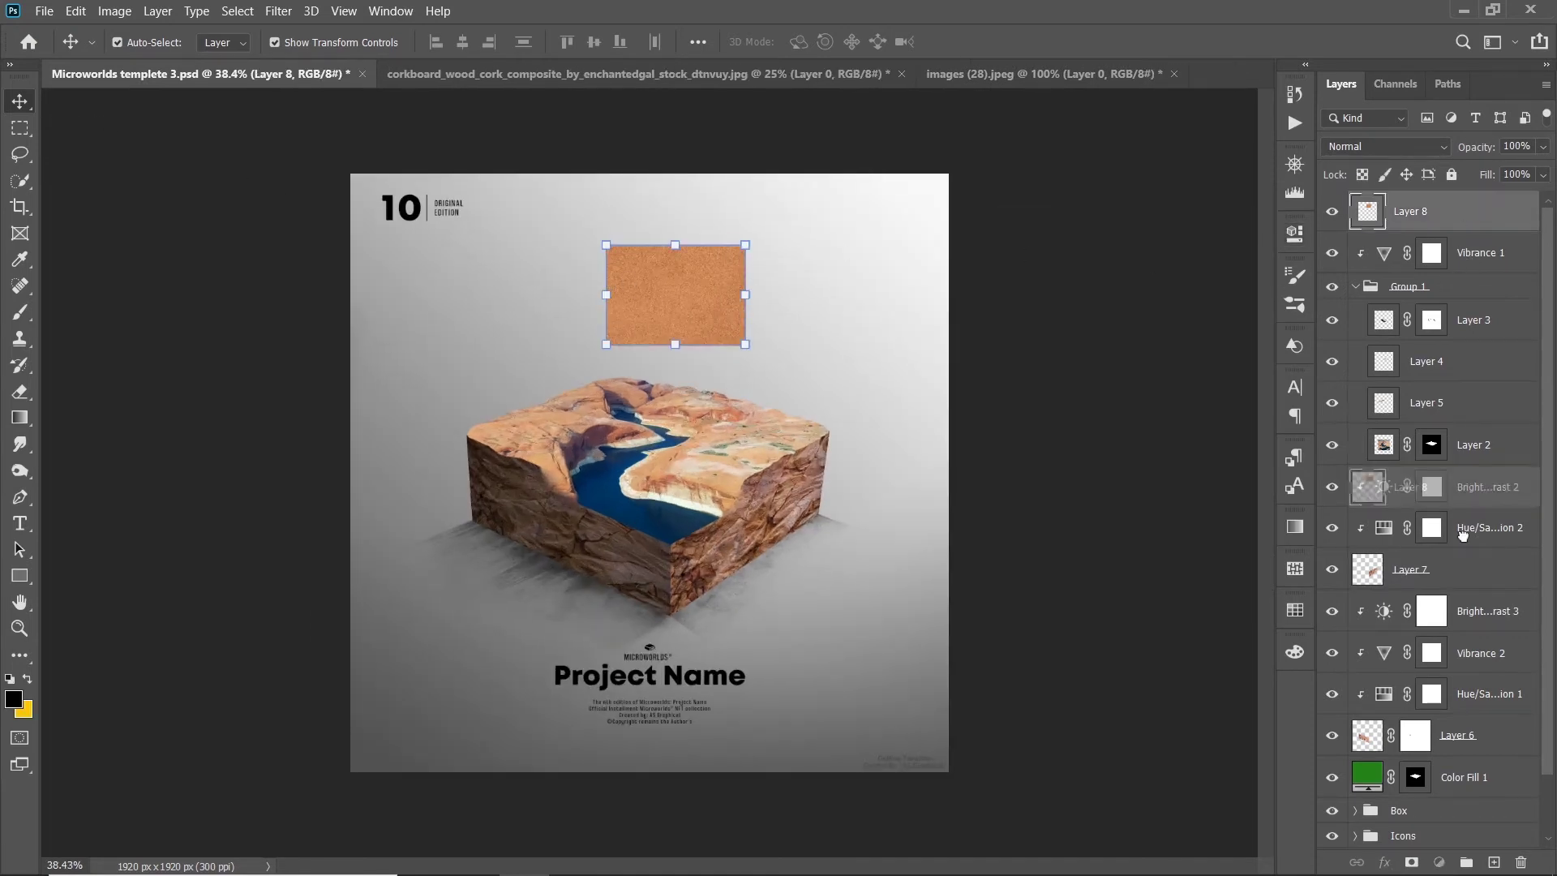
Step: Duplicate the cork texture Layer 8, place the copy above Layer 6, and move it onto the cube
left_click_drag(1491, 235, 1494, 862)
left_click(627, 552)
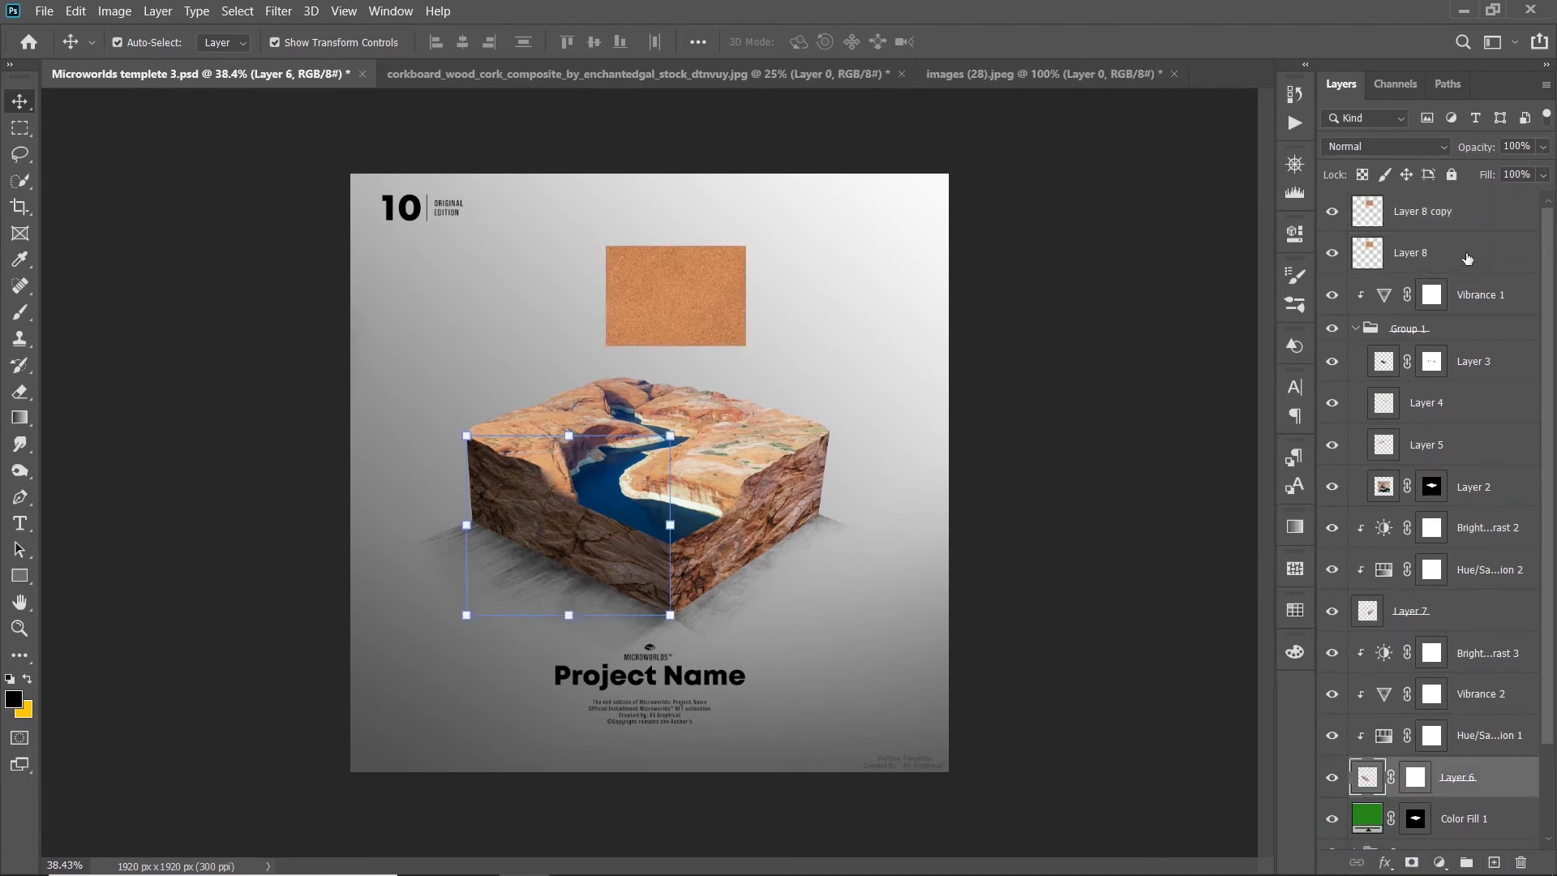
left_click_drag(1468, 257, 1443, 756)
scroll(680, 471, "up", 3)
mouse_move(723, 308)
left_mouse_down()
mouse_move(572, 478)
mouse_move(673, 600)
left_mouse_up()
Step: Free-transform the cork copy, skewing its corners toward the cube's left face
key("ctrl+t")
scroll(519, 486, "up", 2)
left_click_drag(1543, 146, 1487, 169)
scroll(445, 557, "up", 3)
scroll(359, 613, "up", 3)
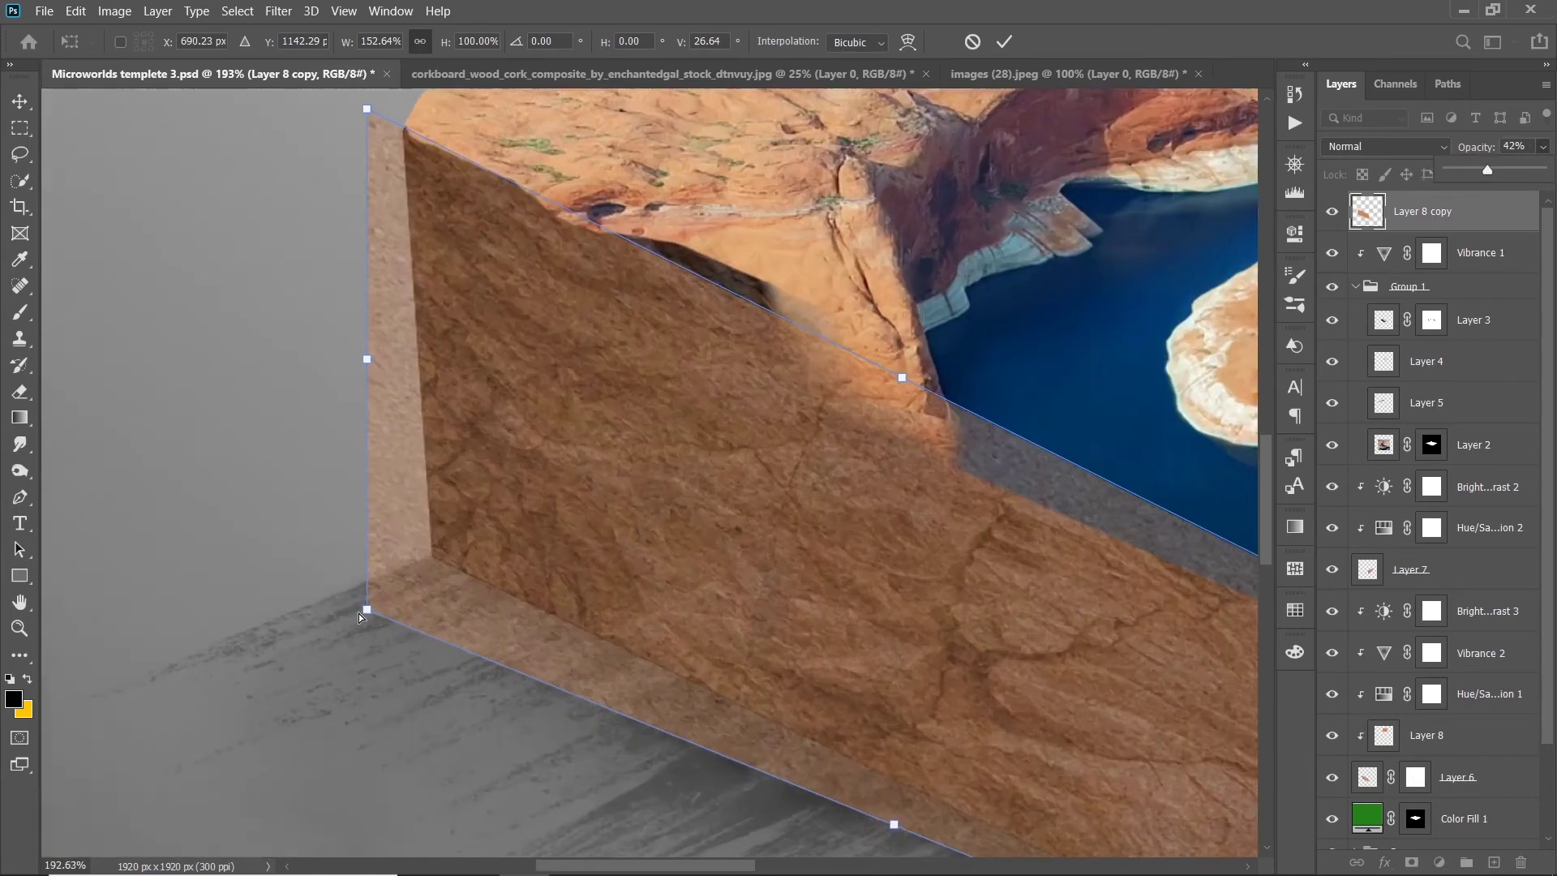
left_click_drag(359, 613, 446, 542)
scroll(446, 541, "down", 3)
scroll(468, 392, "up", 4)
Step: Refine the cork copy's corners to align with the cube's top edge and base
left_click_drag(469, 391, 468, 395)
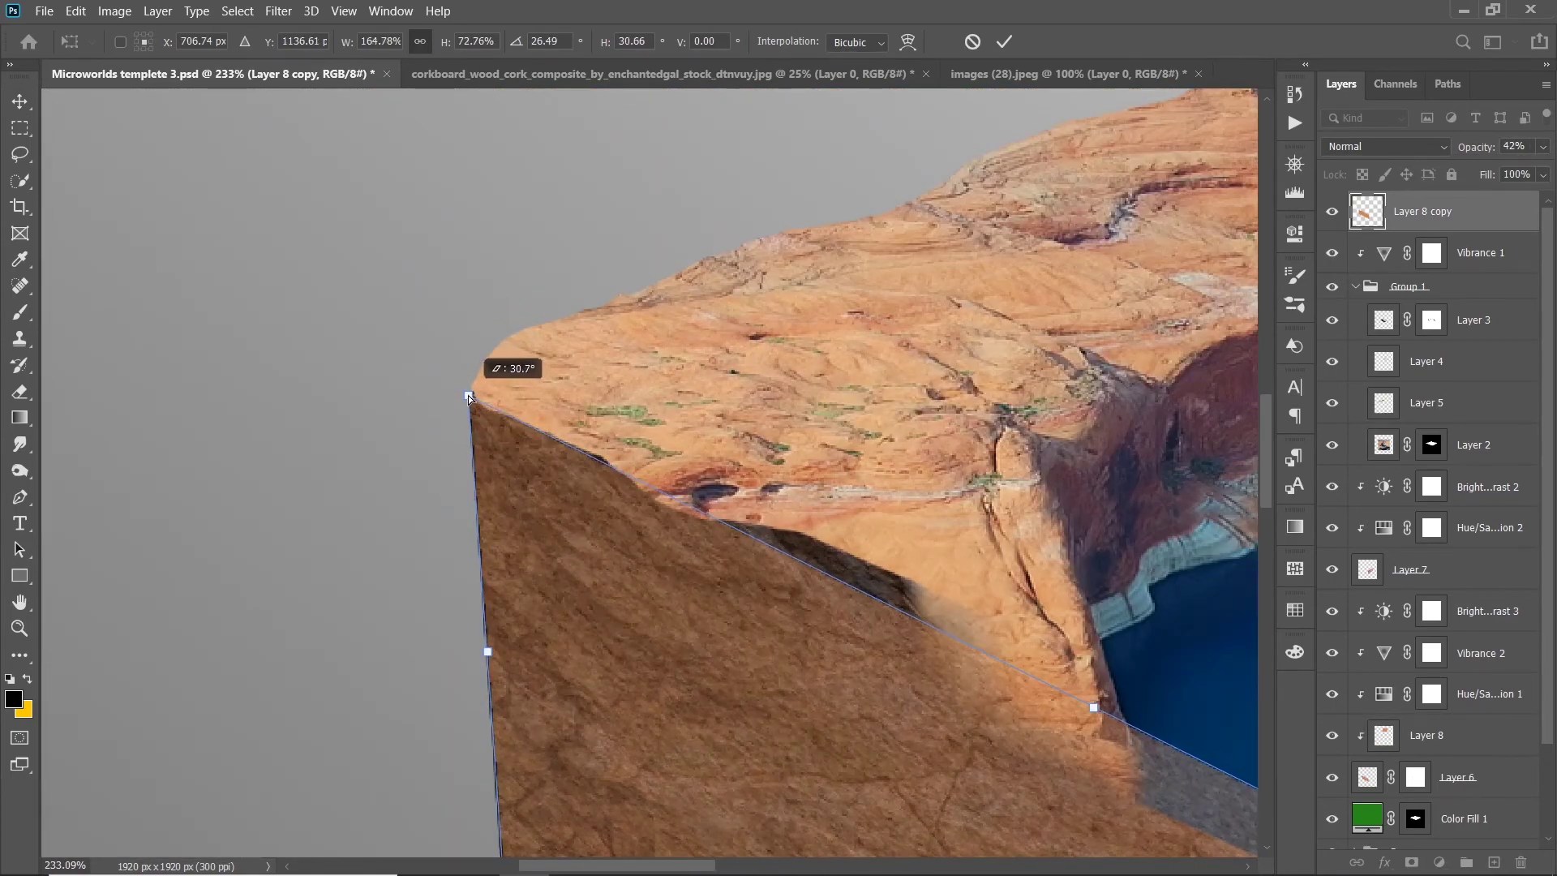
scroll(469, 396, "down", 5)
left_click_drag(941, 616, 925, 567)
scroll(596, 558, "up", 5)
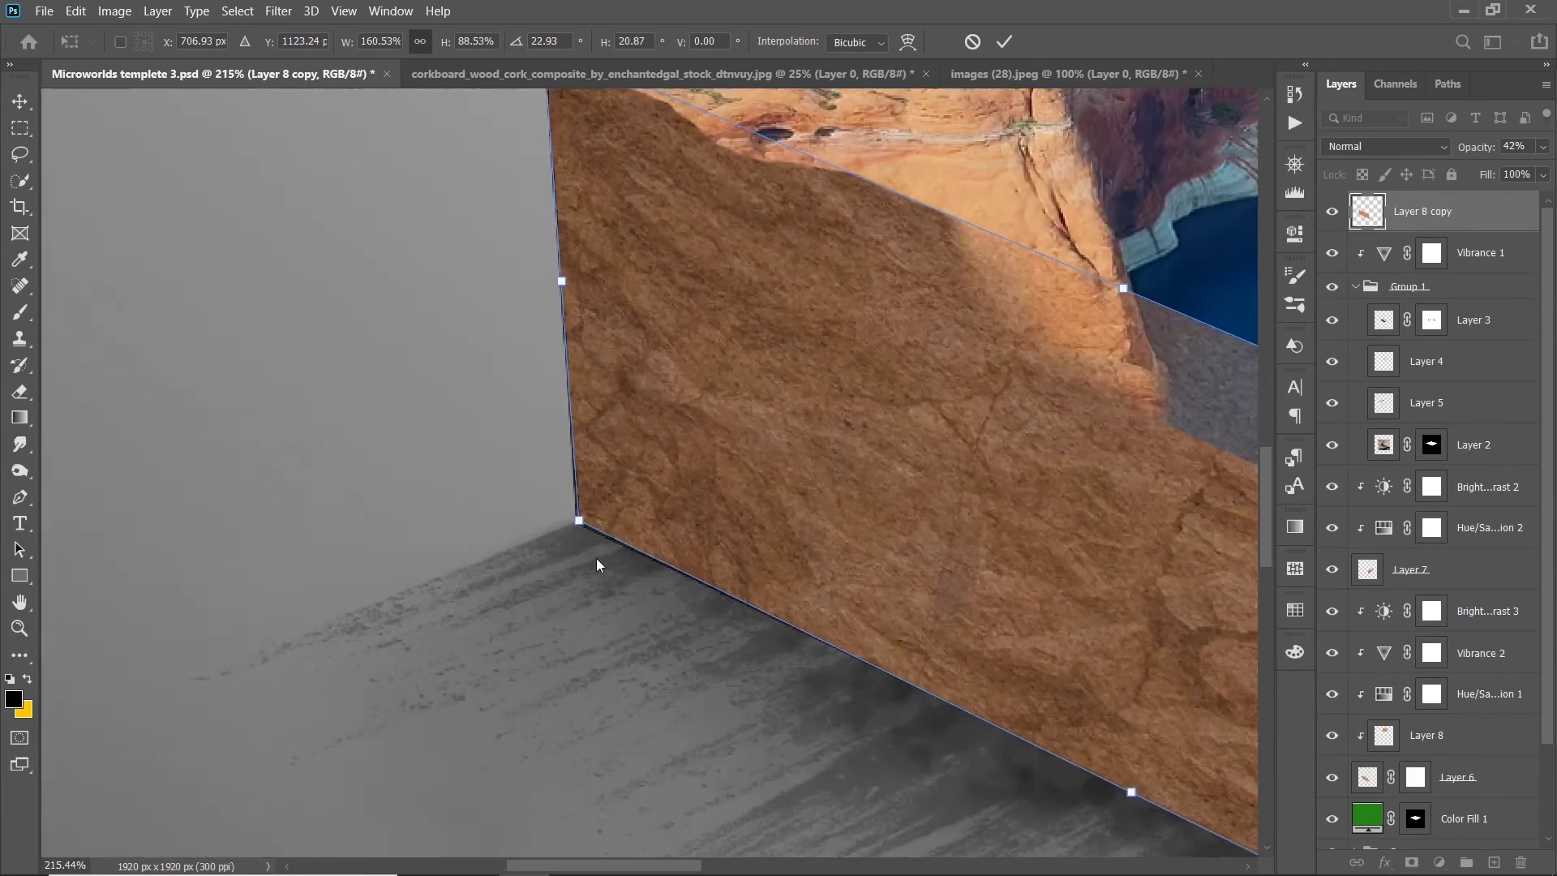
left_click_drag(578, 519, 569, 498)
scroll(569, 497, "down", 3)
scroll(569, 498, "down", 2)
Step: Commit the transform and give Layer 8 copy an inverted, fully black layer mask
left_click(1004, 41)
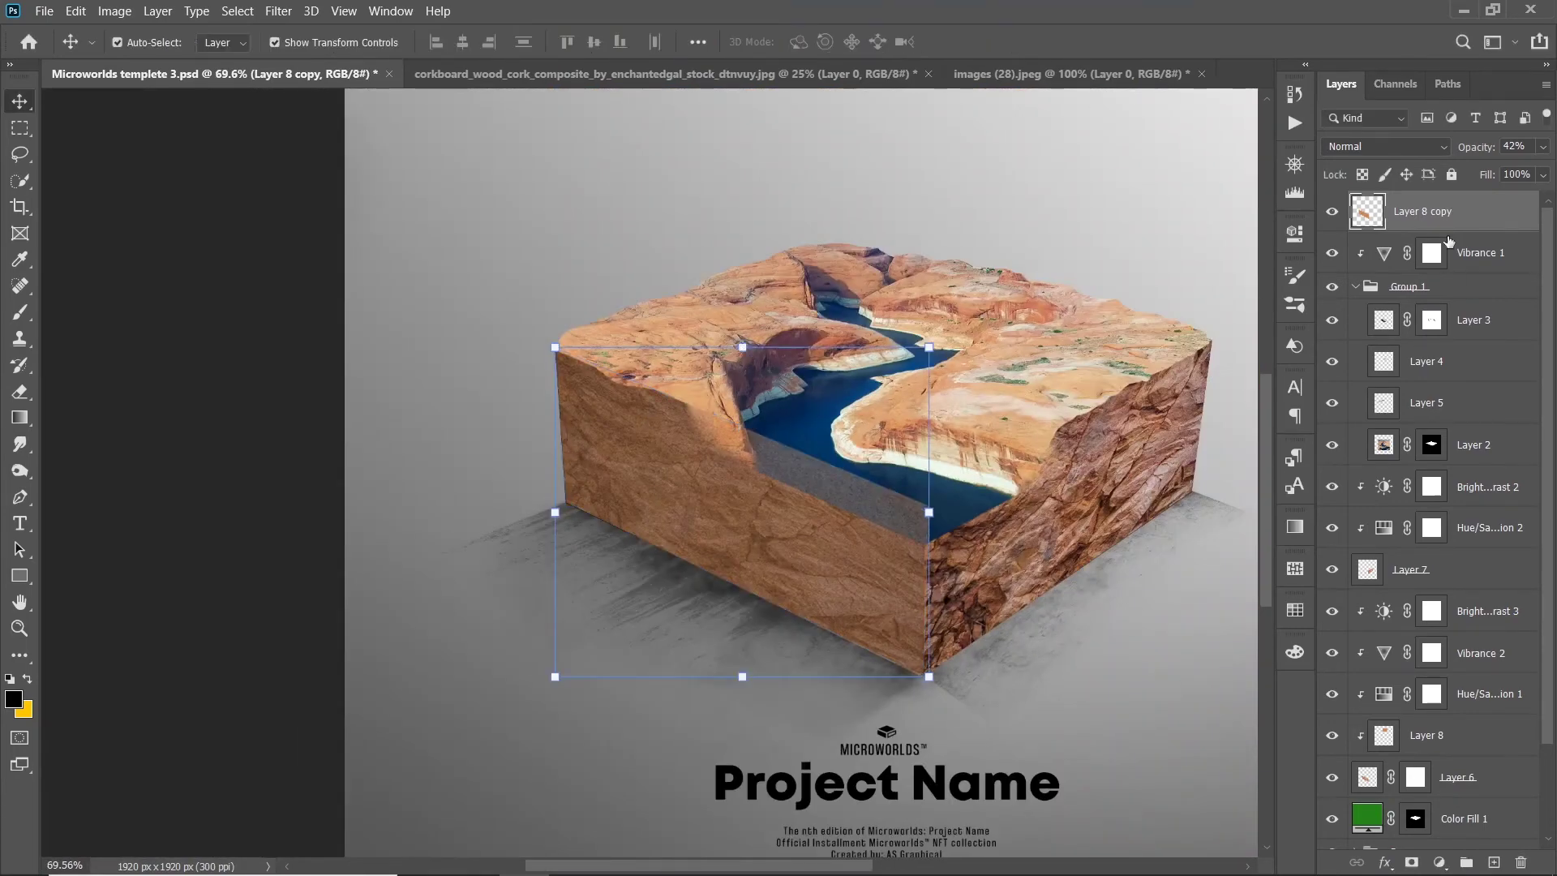
left_click(1412, 864)
key("ctrl+i")
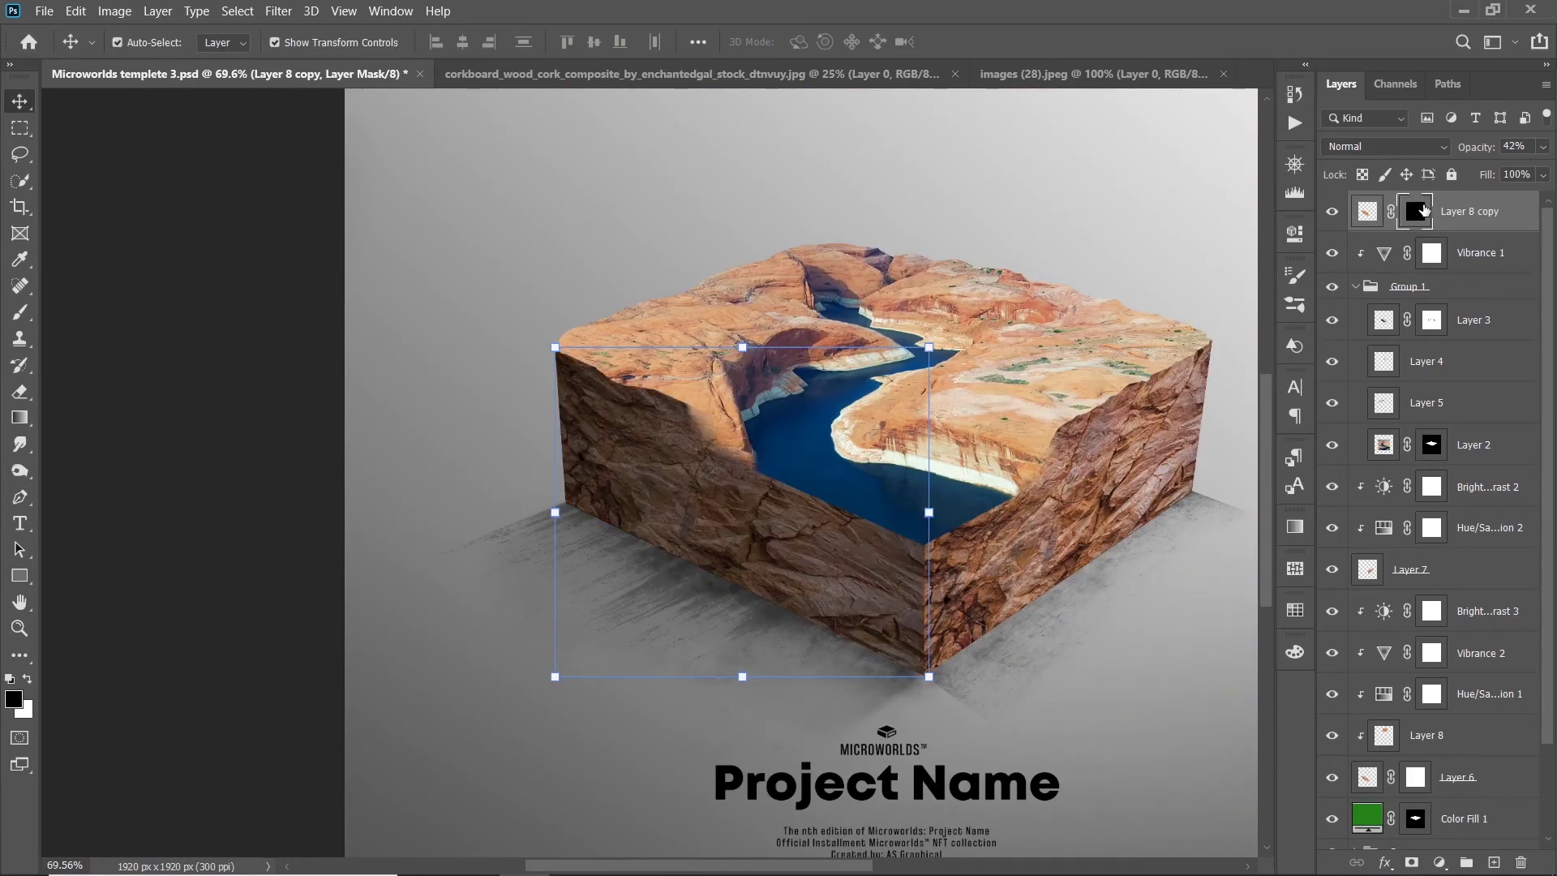
left_click(1544, 147)
Step: Move Layer 8 copy down the stack to just above Brightness/Contrast 3
left_click(876, 620)
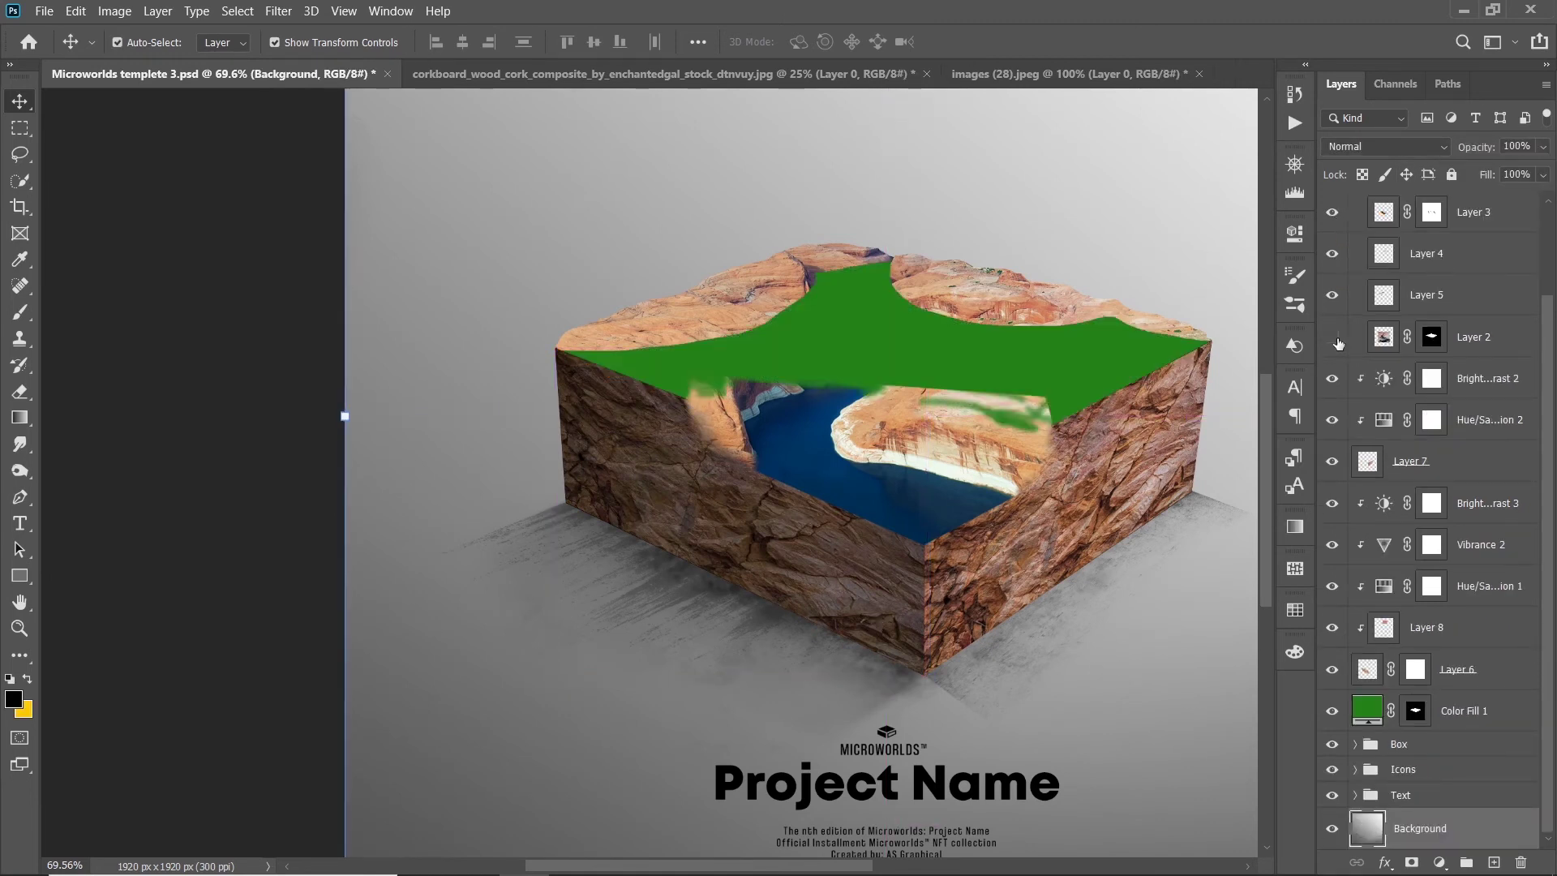
left_click(586, 438)
left_click(1342, 780)
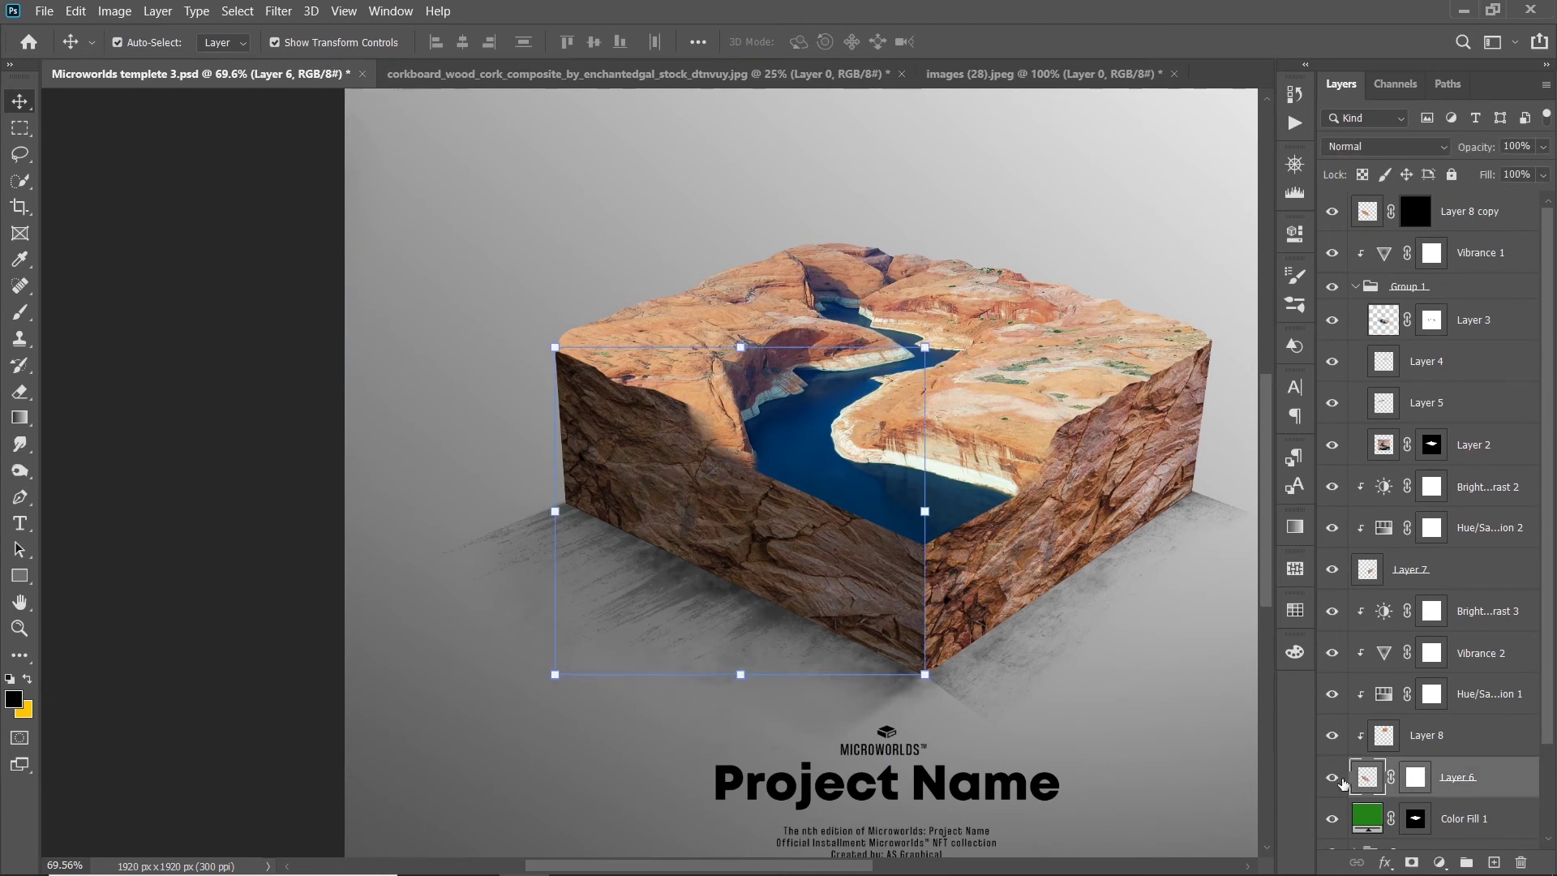
double_click(1332, 570)
left_click_drag(1504, 210, 1482, 609)
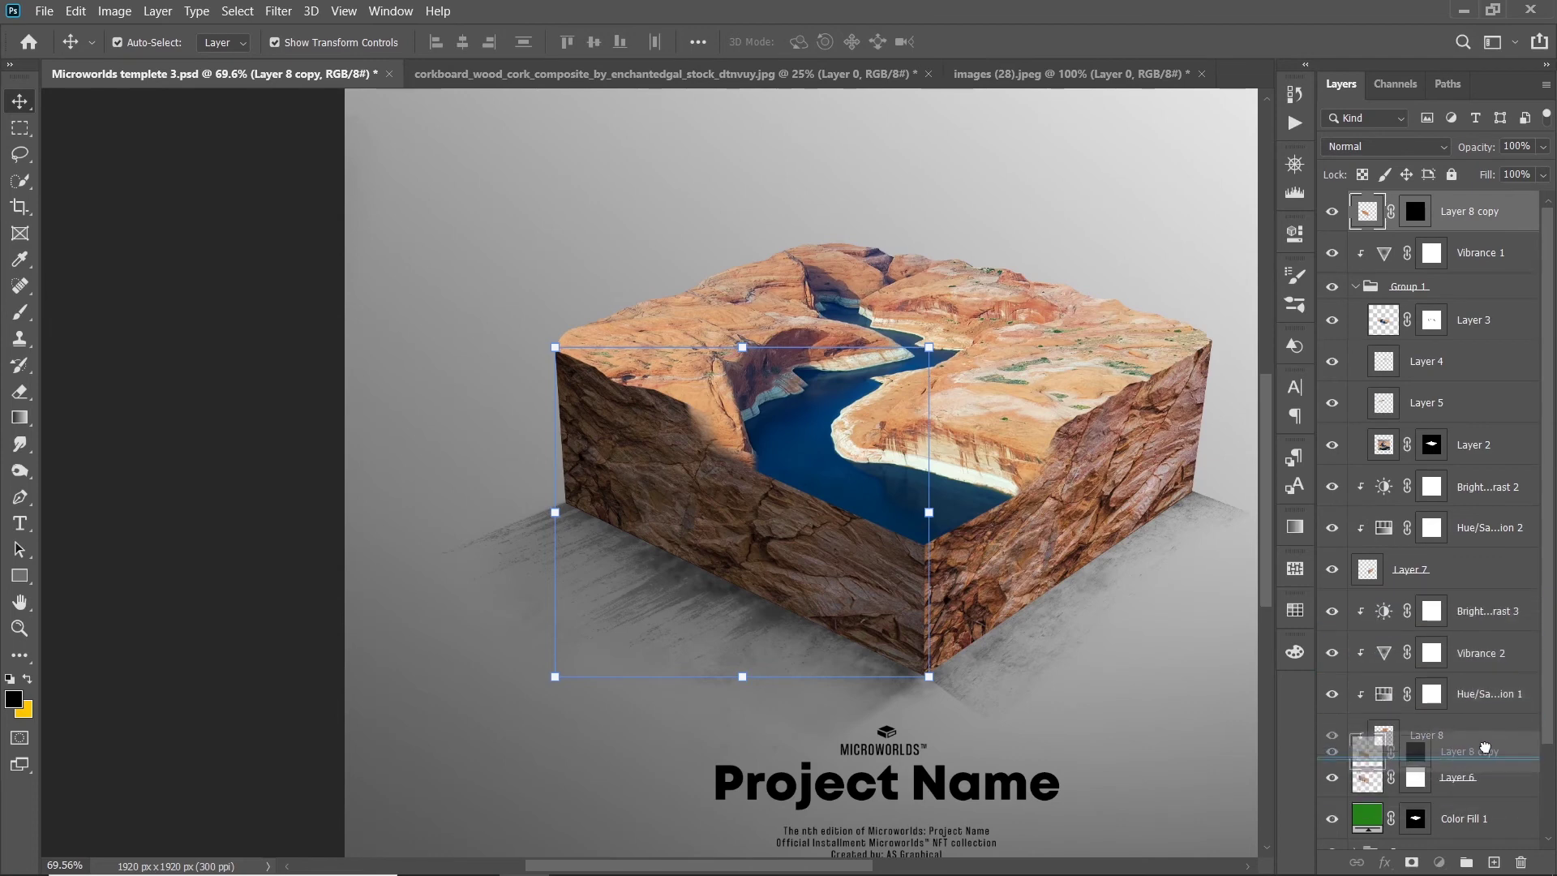
left_click_drag(1483, 609, 1369, 592)
scroll(981, 364, "up", 2, "alt")
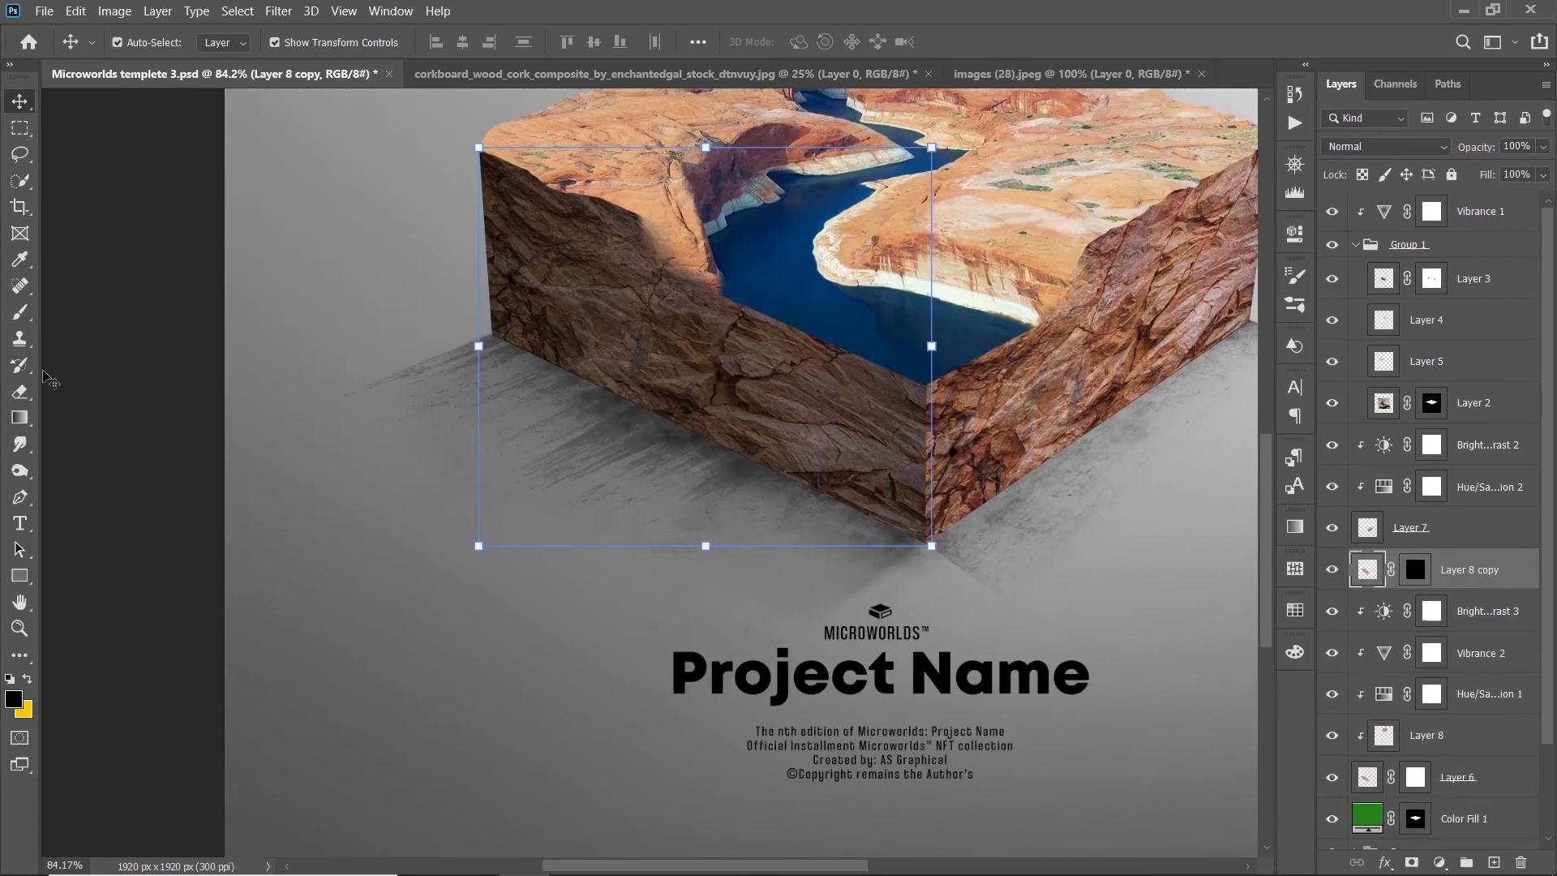
Step: Set the foreground colour to white (ffffff)
key("i")
left_click(13, 699)
type("ffffff")
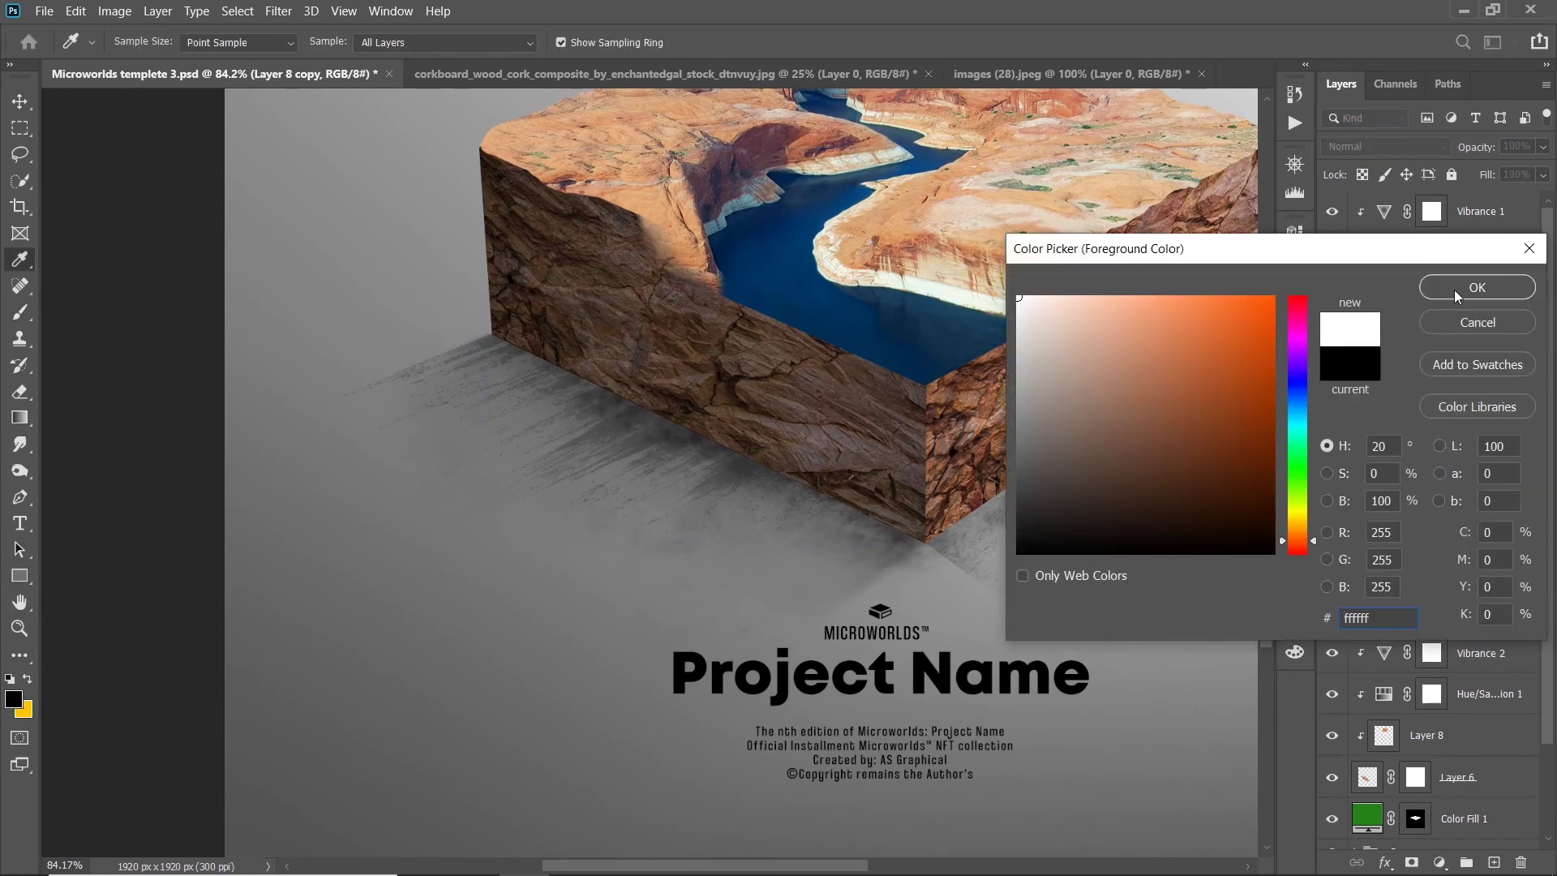
left_click(1477, 287)
Step: Paint cork texture onto the left rock face via Layer 8 copy's mask, then clip it above Layer 8
key("b")
left_click(1415, 570)
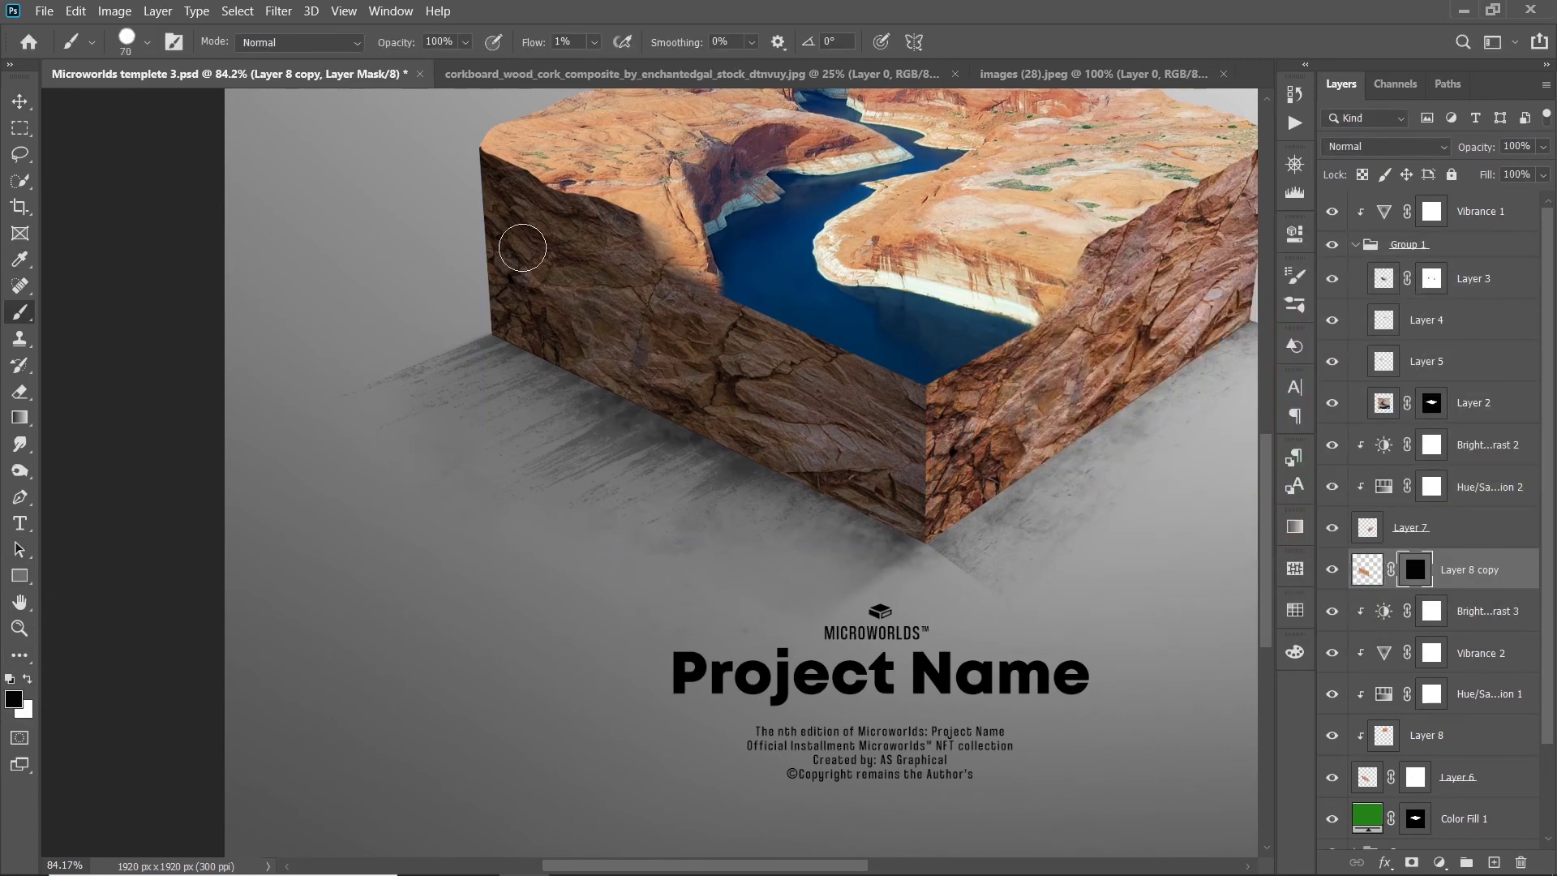
left_click(1368, 569)
key("v")
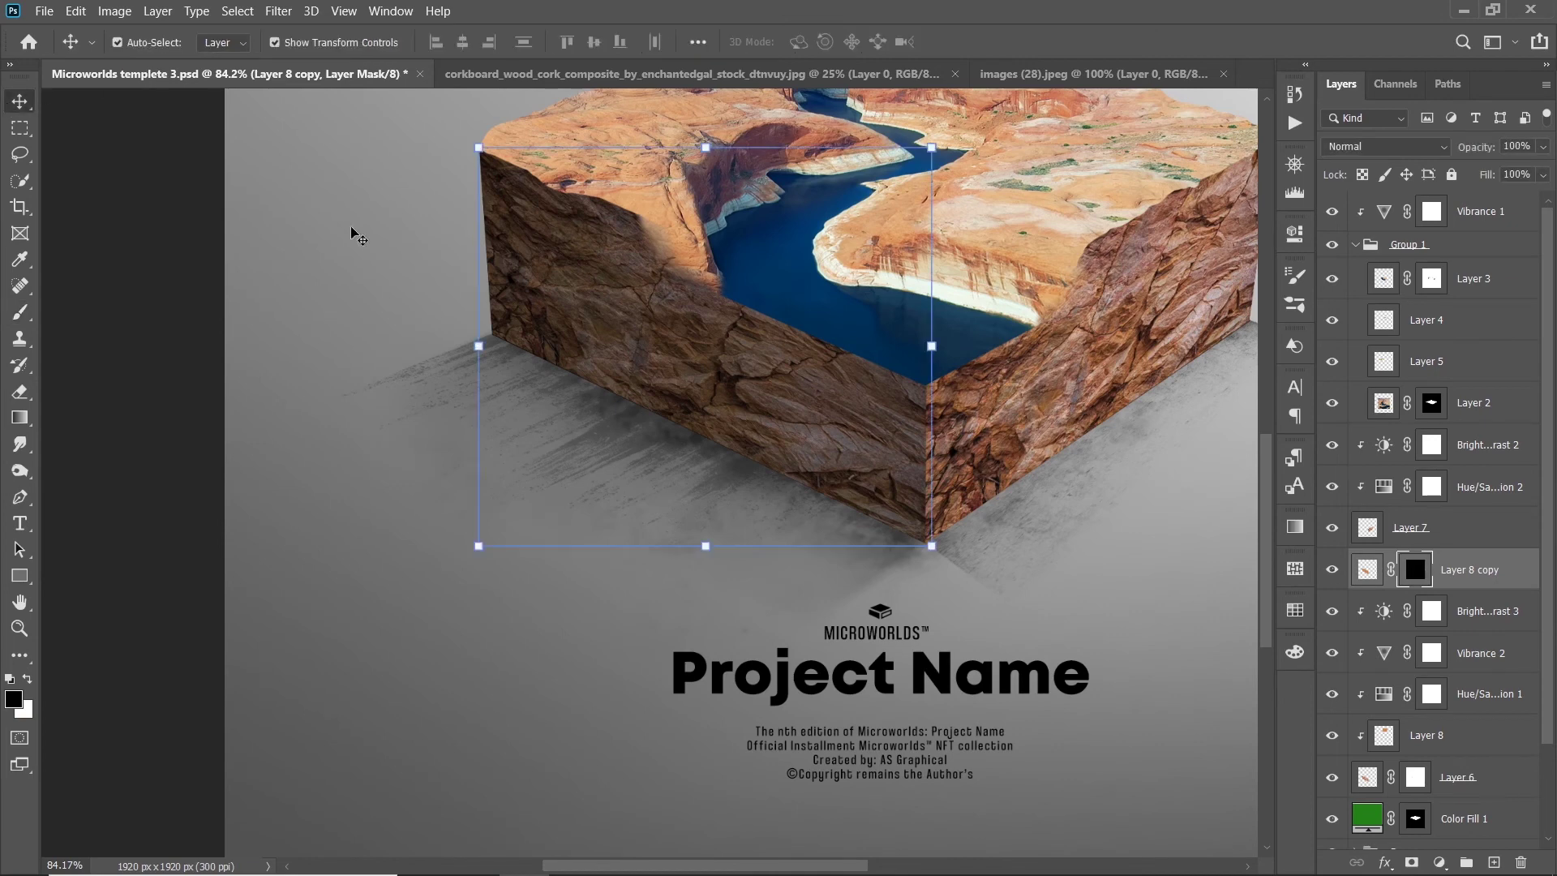
left_click(22, 313)
left_click(1425, 574)
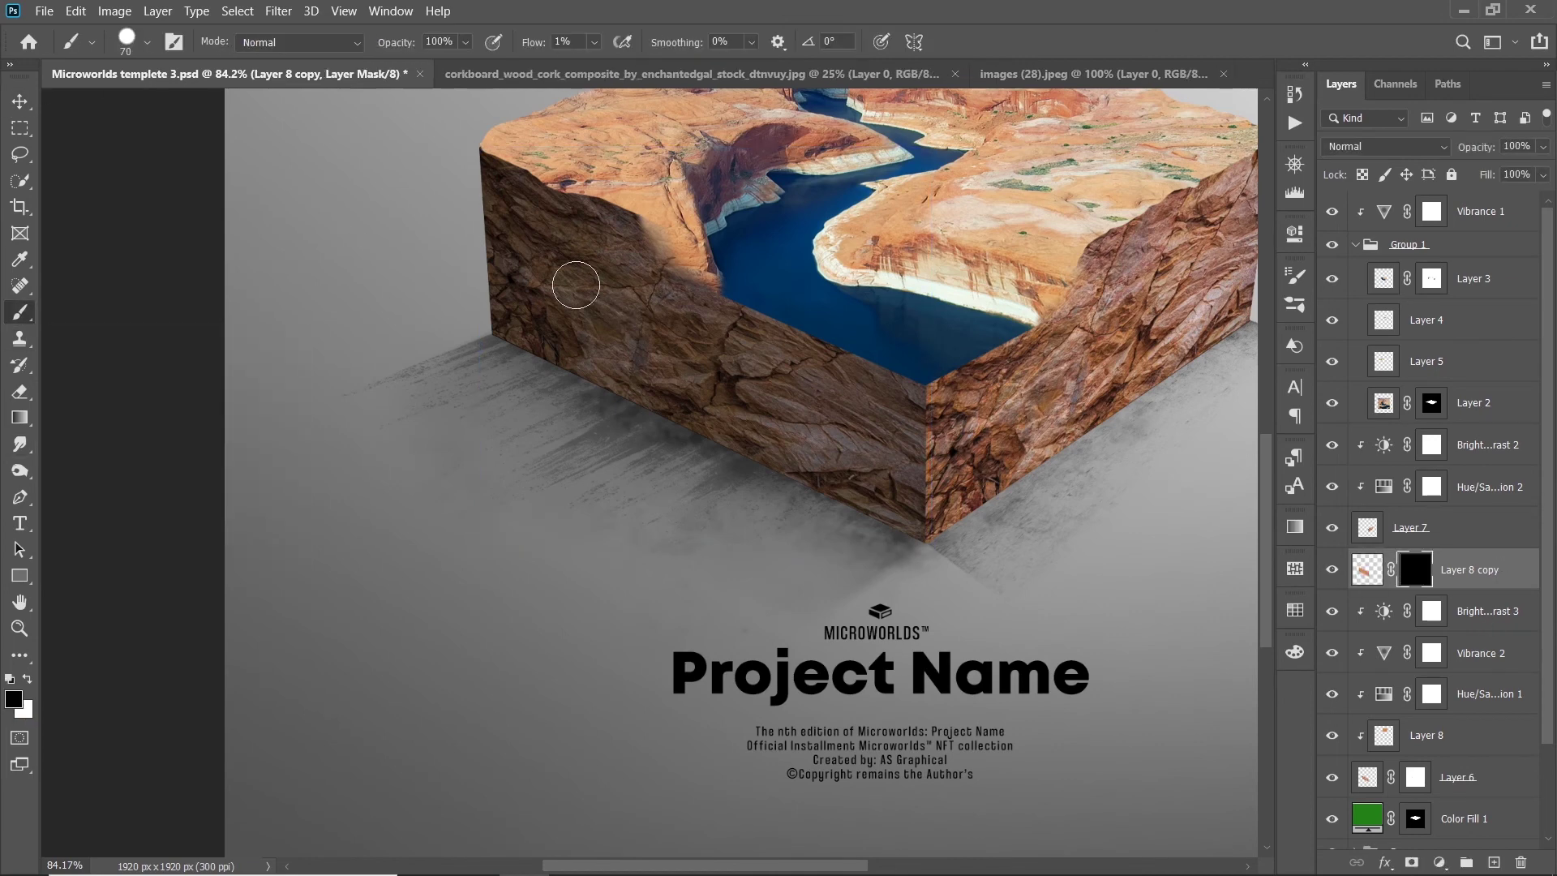
scroll(571, 279, "up", 1)
key("d")
mouse_move(521, 271)
left_mouse_down()
mouse_move(678, 348)
mouse_move(765, 431)
mouse_move(873, 452)
mouse_move(945, 531)
mouse_move(618, 389)
mouse_move(501, 271)
mouse_move(591, 243)
mouse_move(684, 326)
mouse_move(611, 285)
mouse_move(677, 396)
mouse_move(670, 322)
left_mouse_up()
scroll(670, 322, "down", 5)
left_click(17, 99)
left_click_drag(1484, 572, 1494, 715)
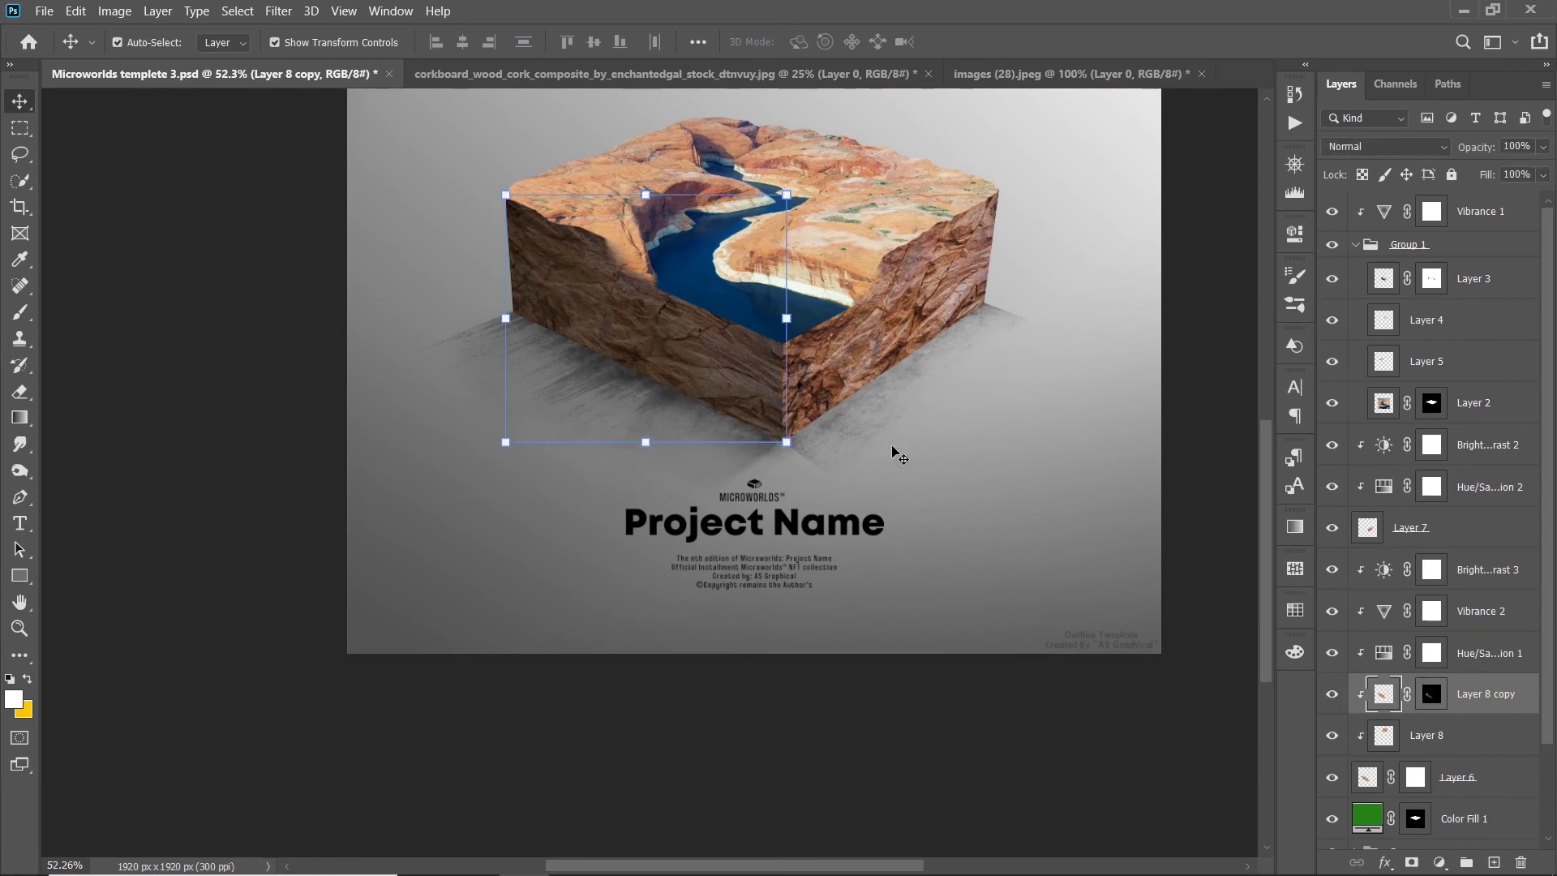
scroll(316, 327, "down", 2)
left_click(1431, 695)
scroll(770, 594, "up", 2)
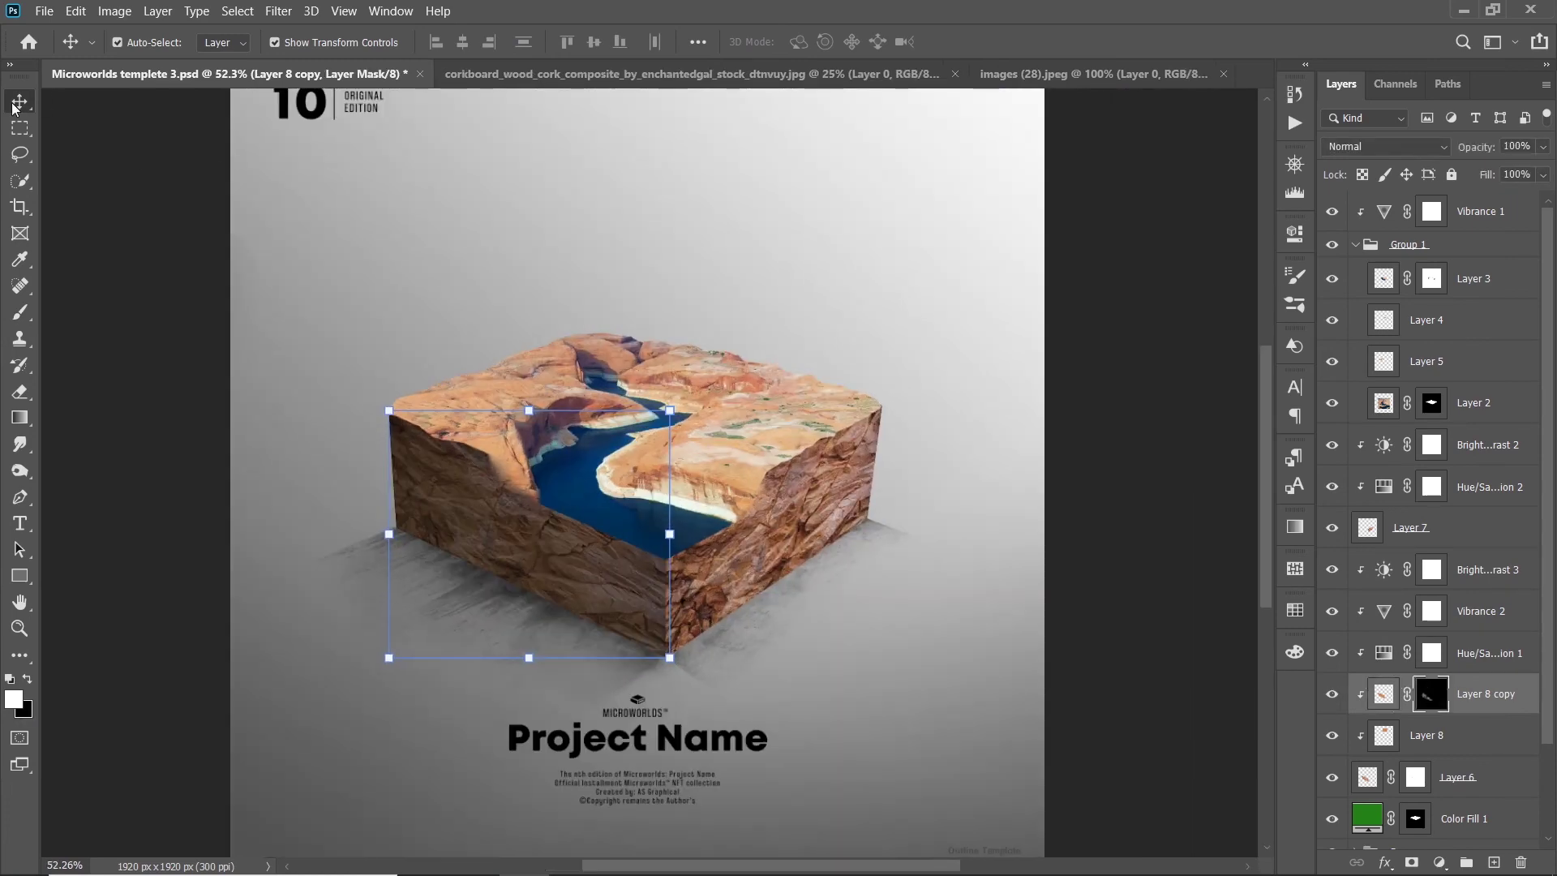
scroll(649, 405, "down", 2)
left_click(758, 511)
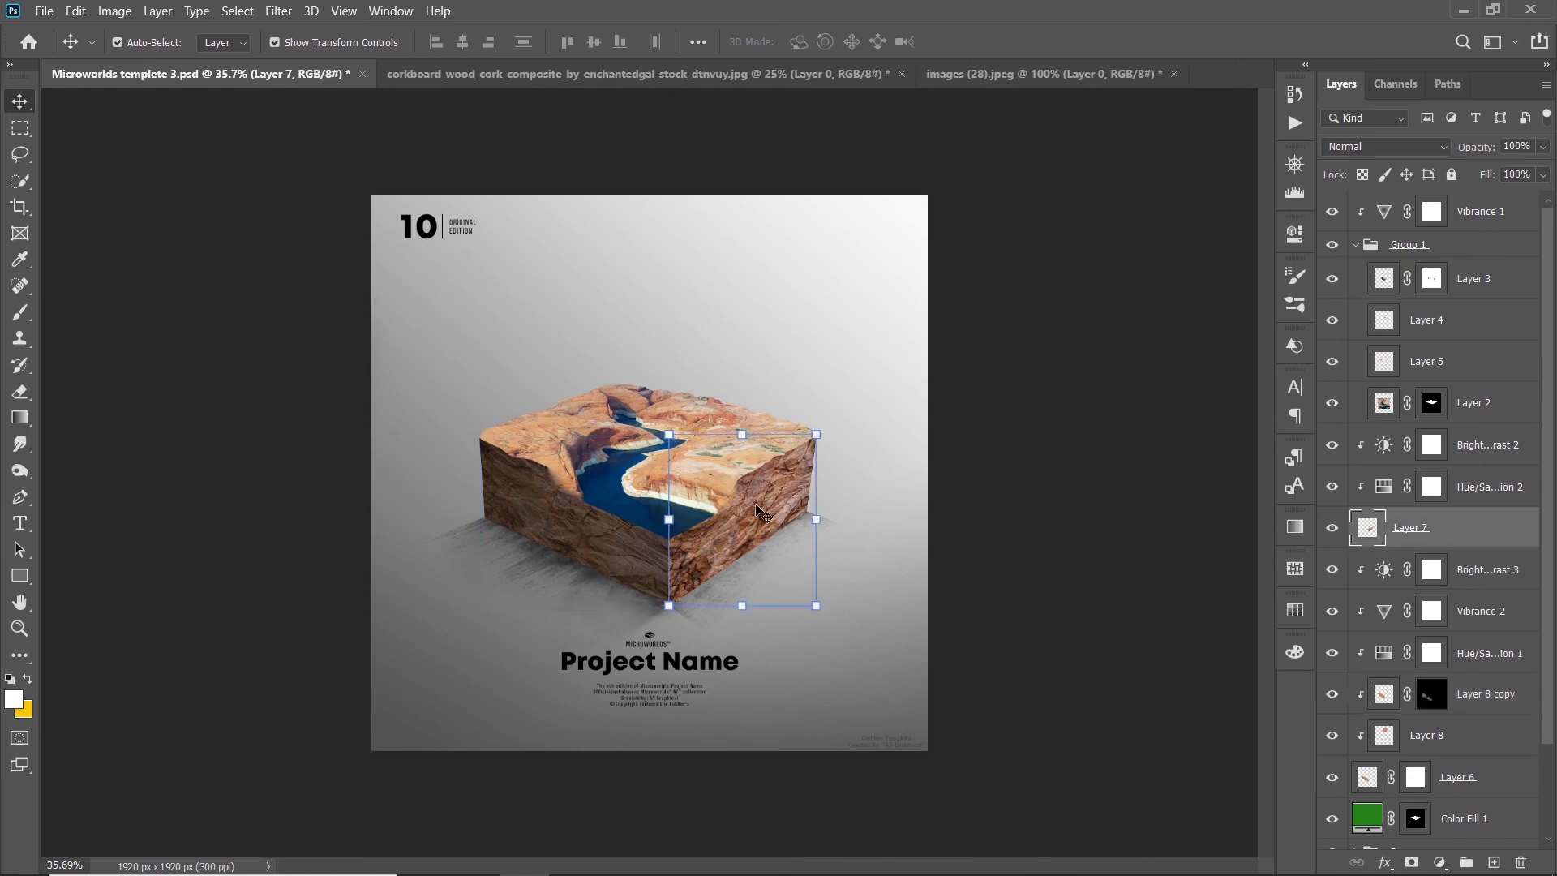
left_click(1432, 446)
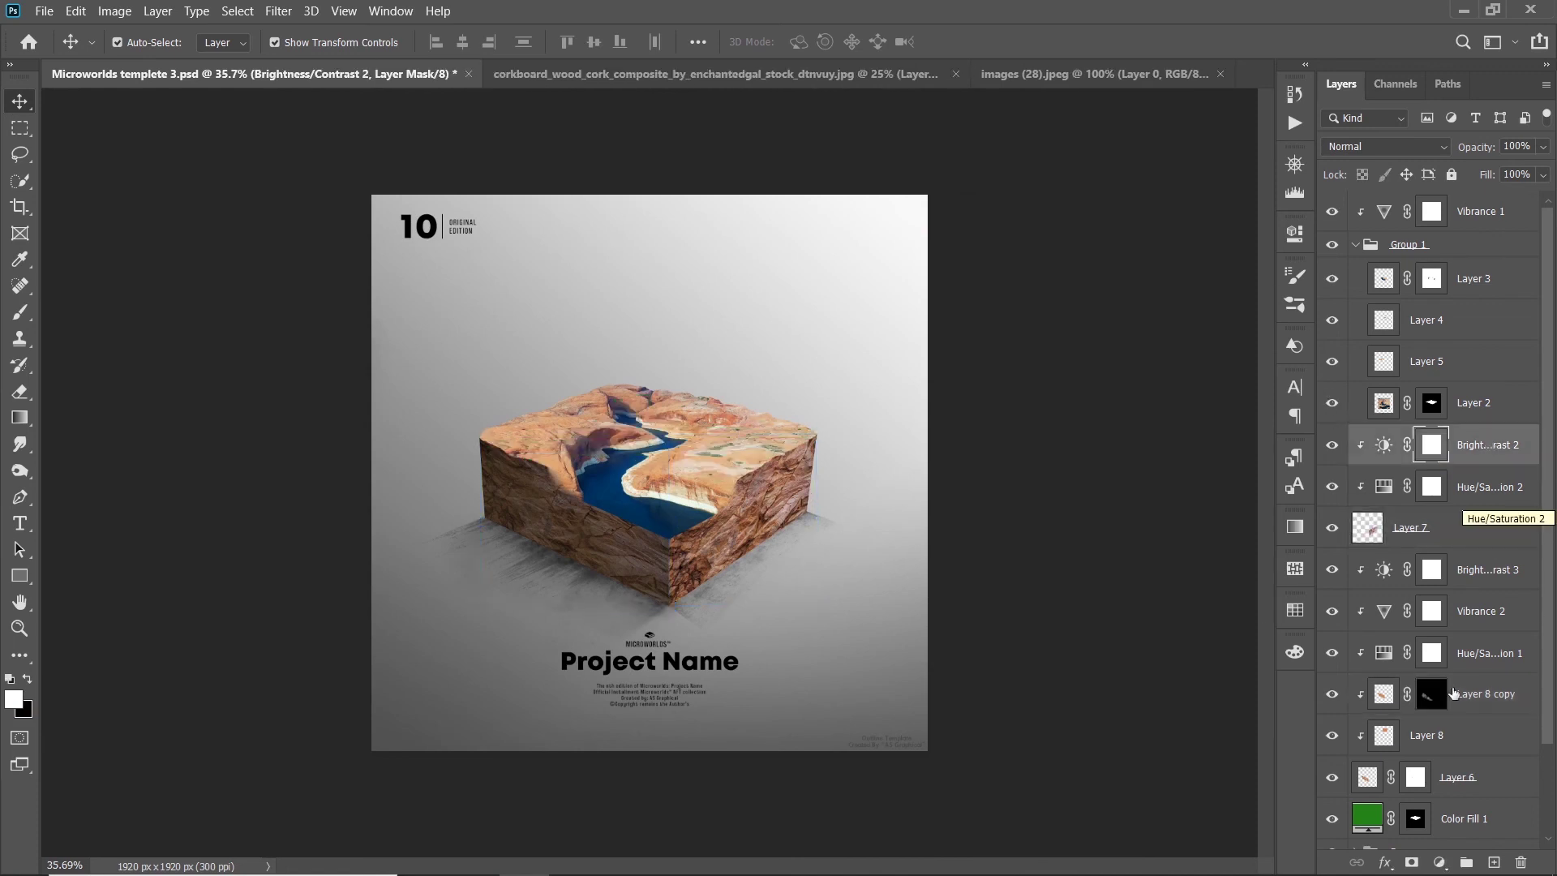
double_click(1384, 445)
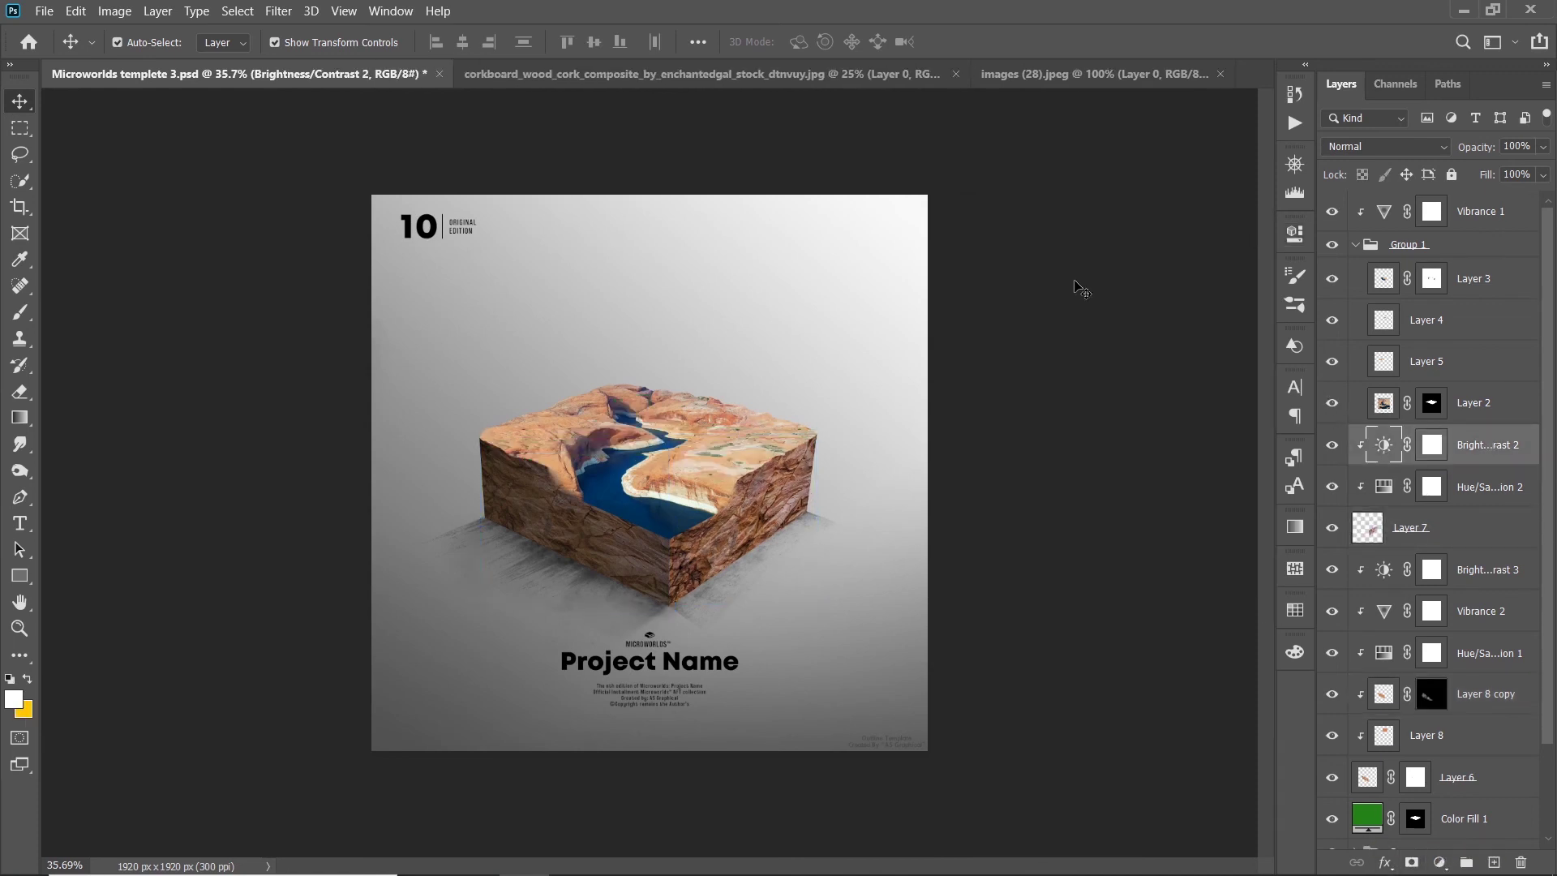